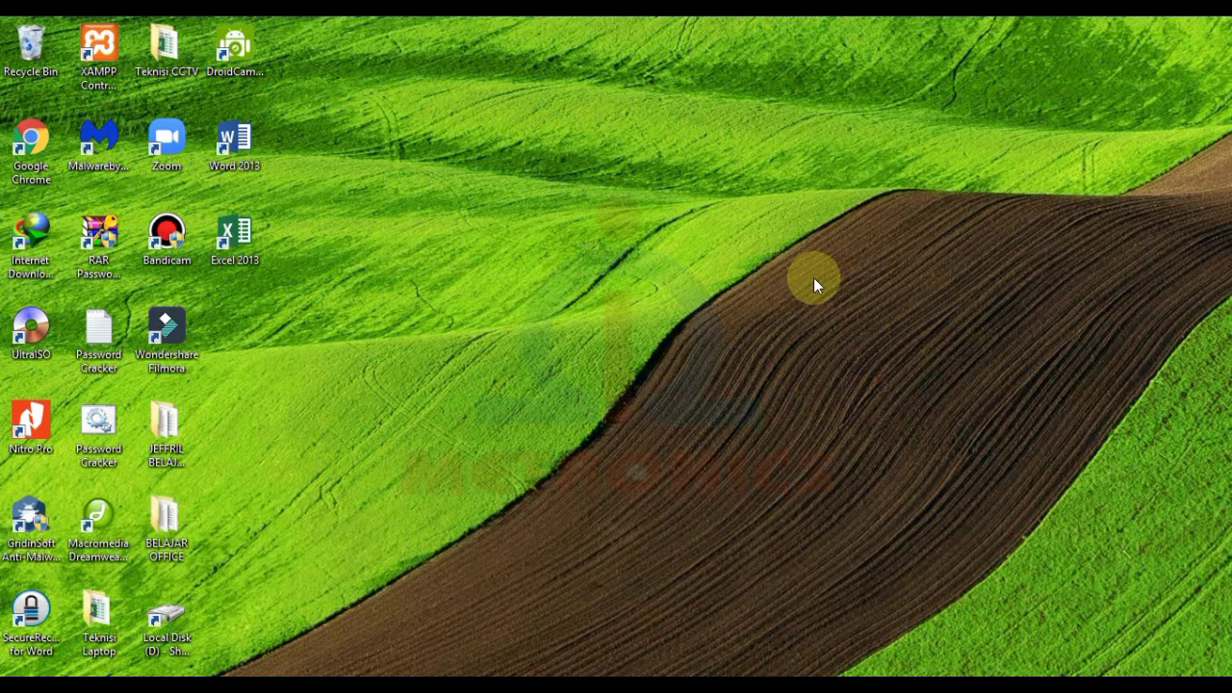
- Launch Word 2013 from the desktop and start a new blank document
{"action": "double_click", "coordinate": [250, 152]}
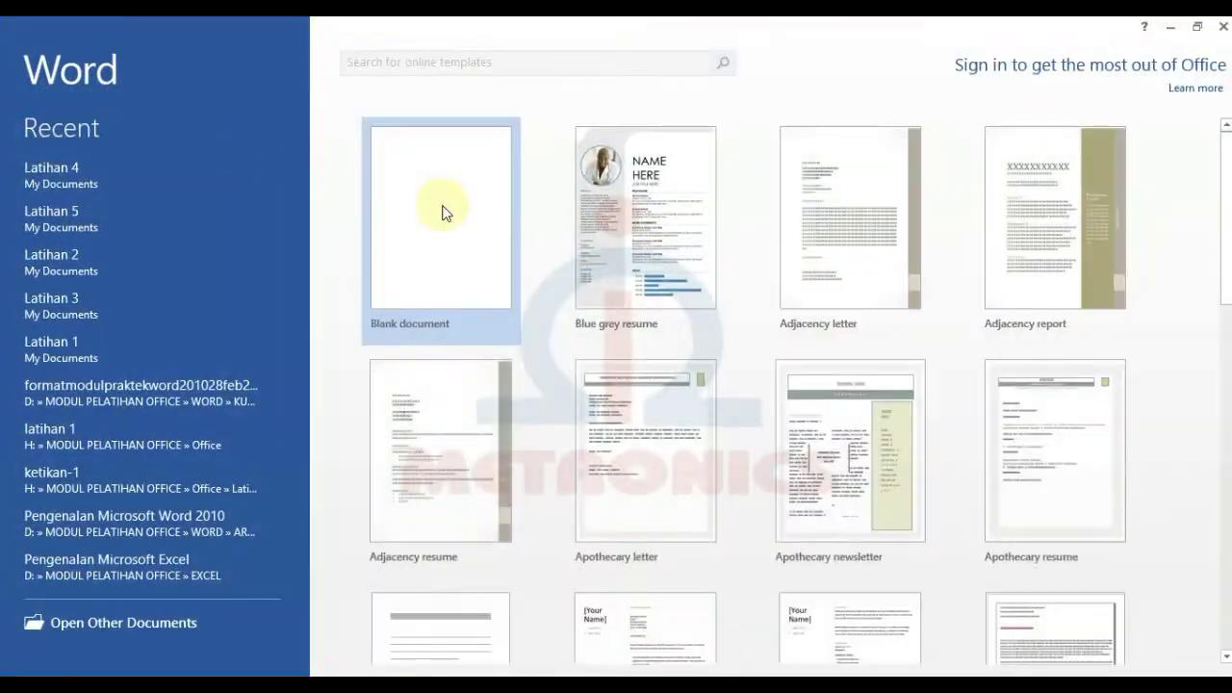
{"action": "left_click", "coordinate": [442, 213]}
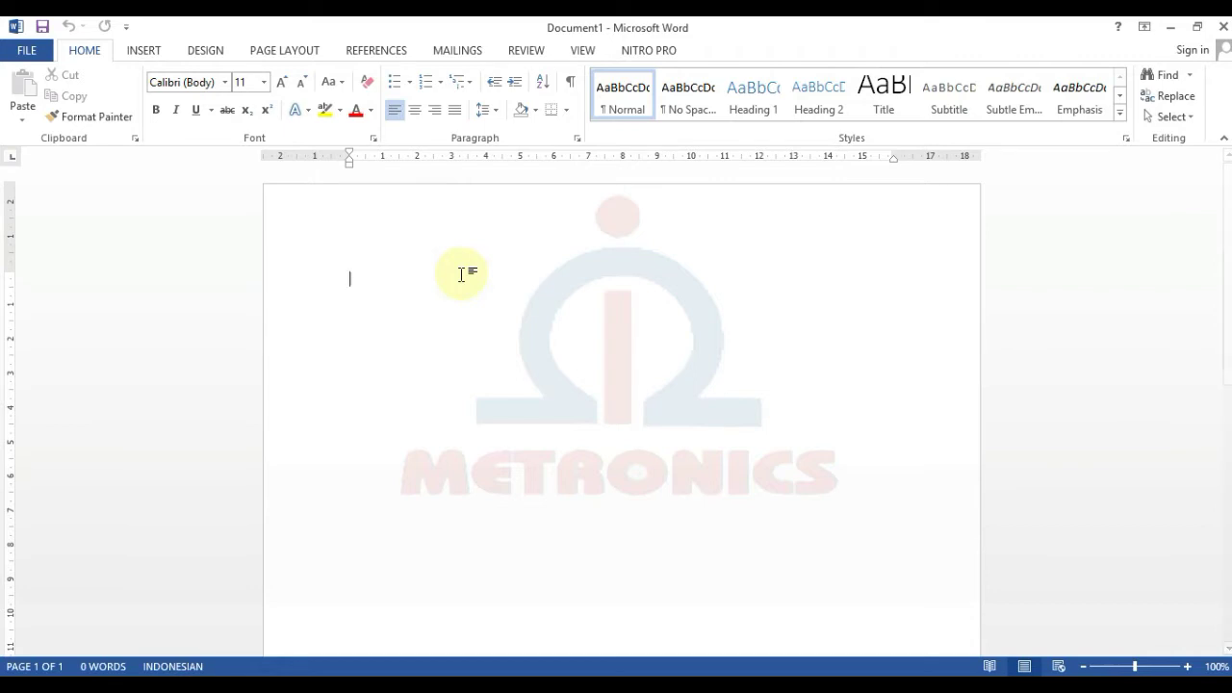
- Insert an empty table of 4 columns and 6 rows through the Insert Table dialog
{"action": "left_click", "coordinate": [154, 50]}
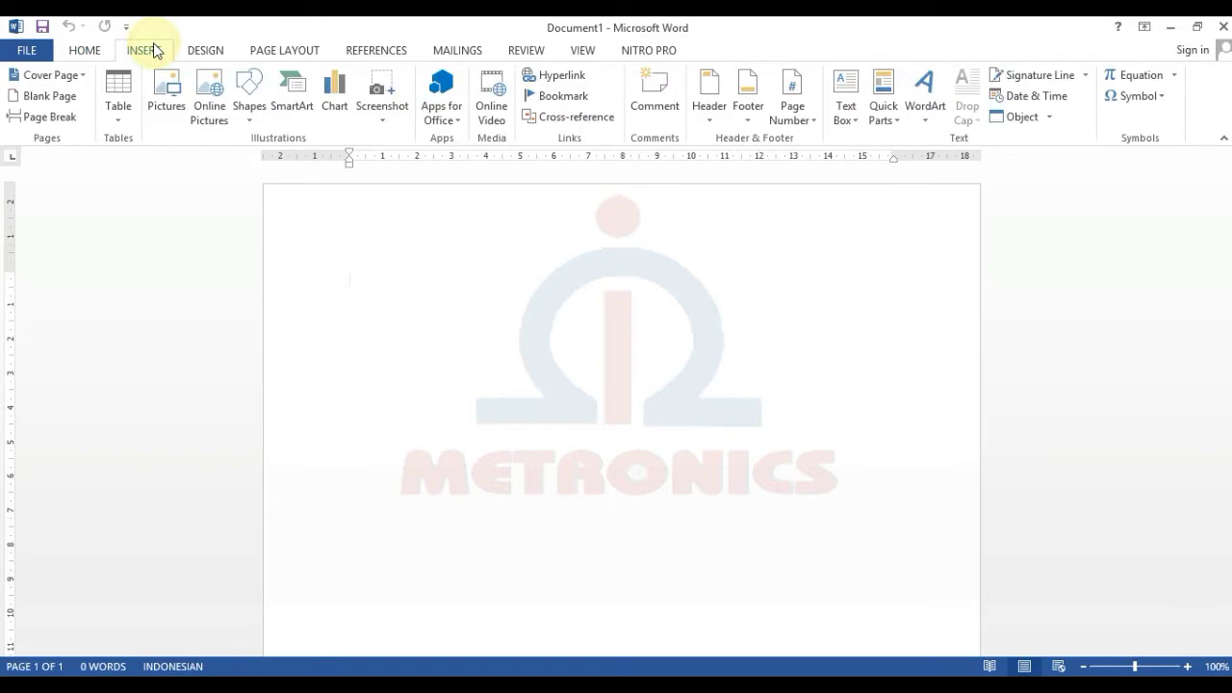
{"action": "left_click", "coordinate": [124, 116]}
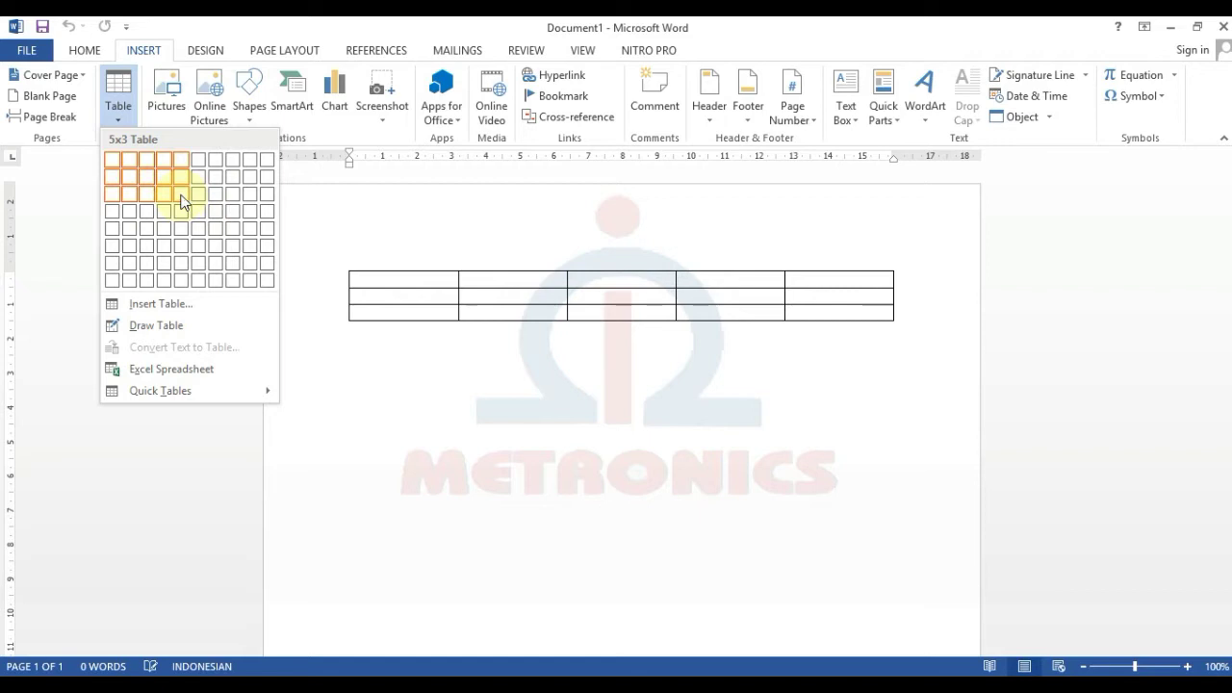
{"action": "left_click", "coordinate": [161, 303]}
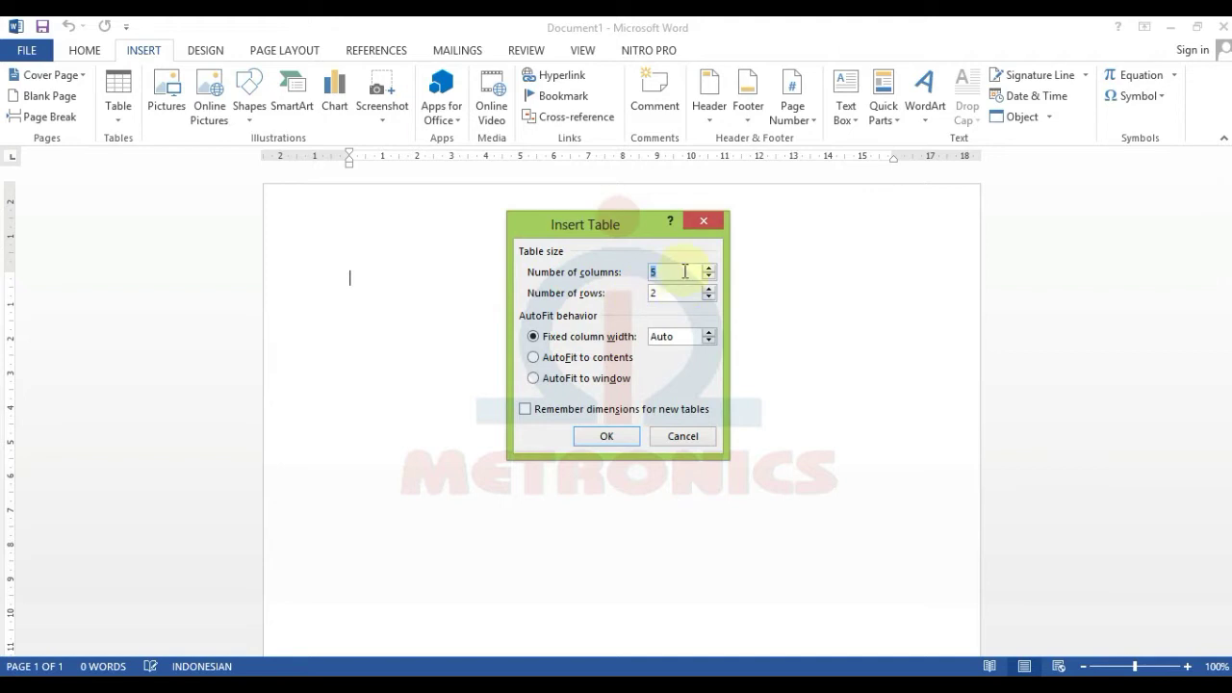
{"action": "type", "text": "4"}
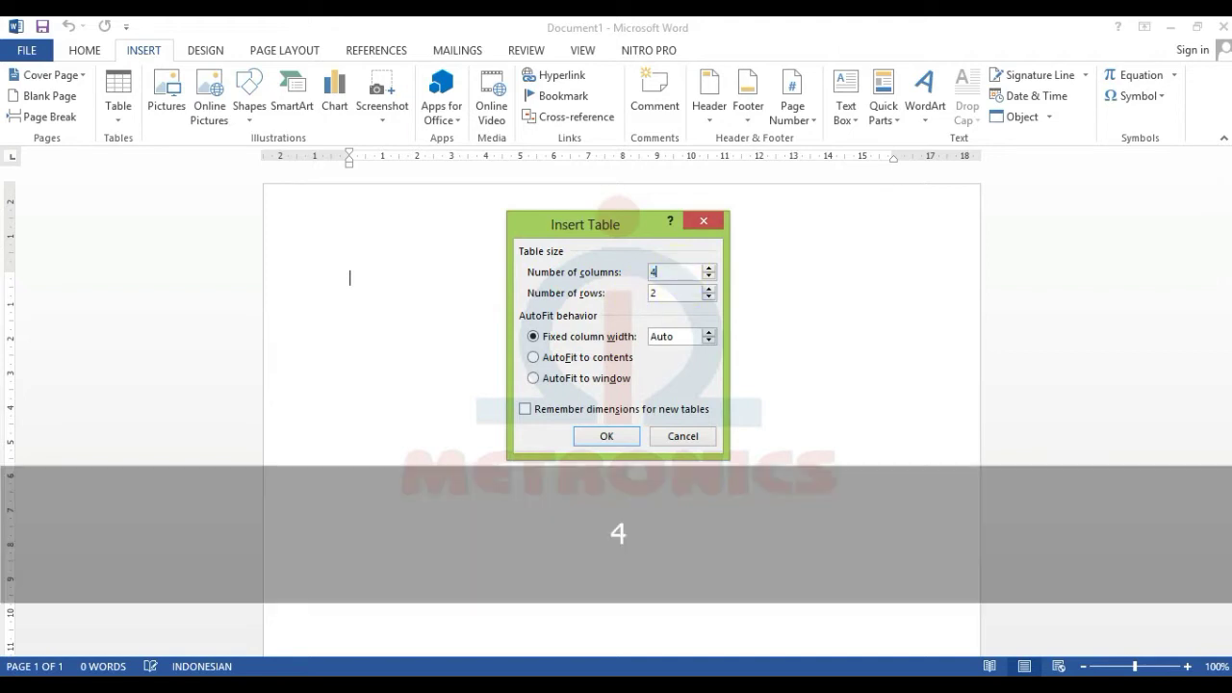
{"action": "left_click", "coordinate": [680, 301]}
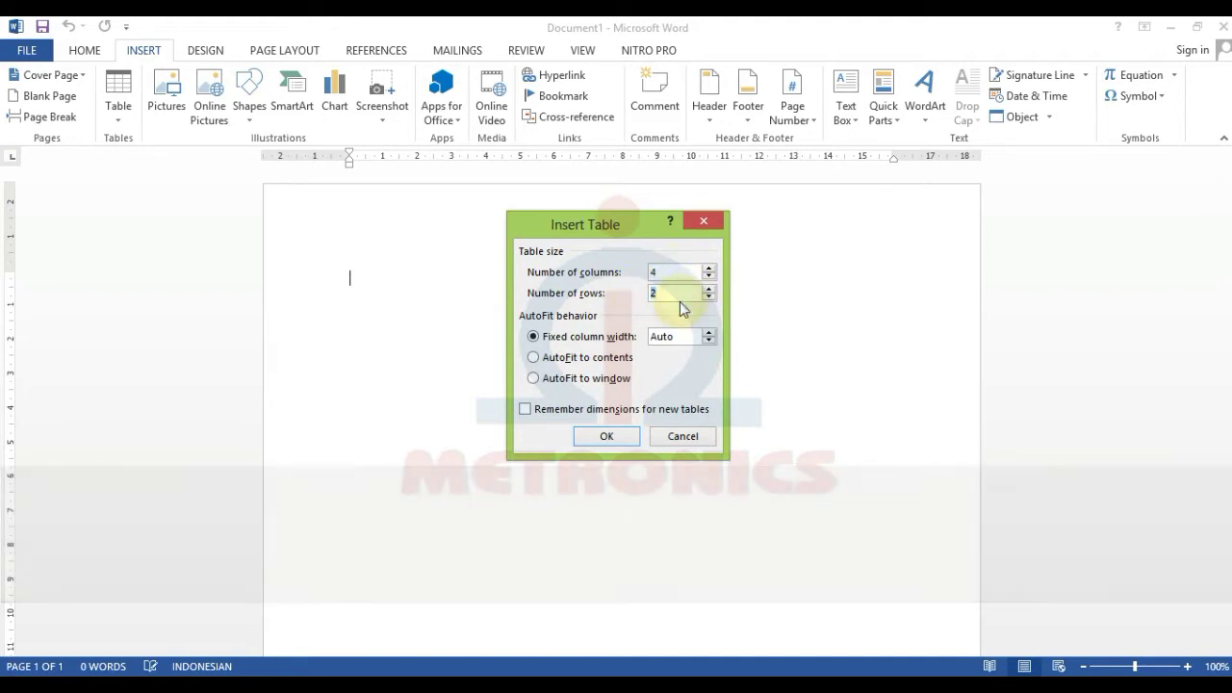
{"action": "type", "text": "6"}
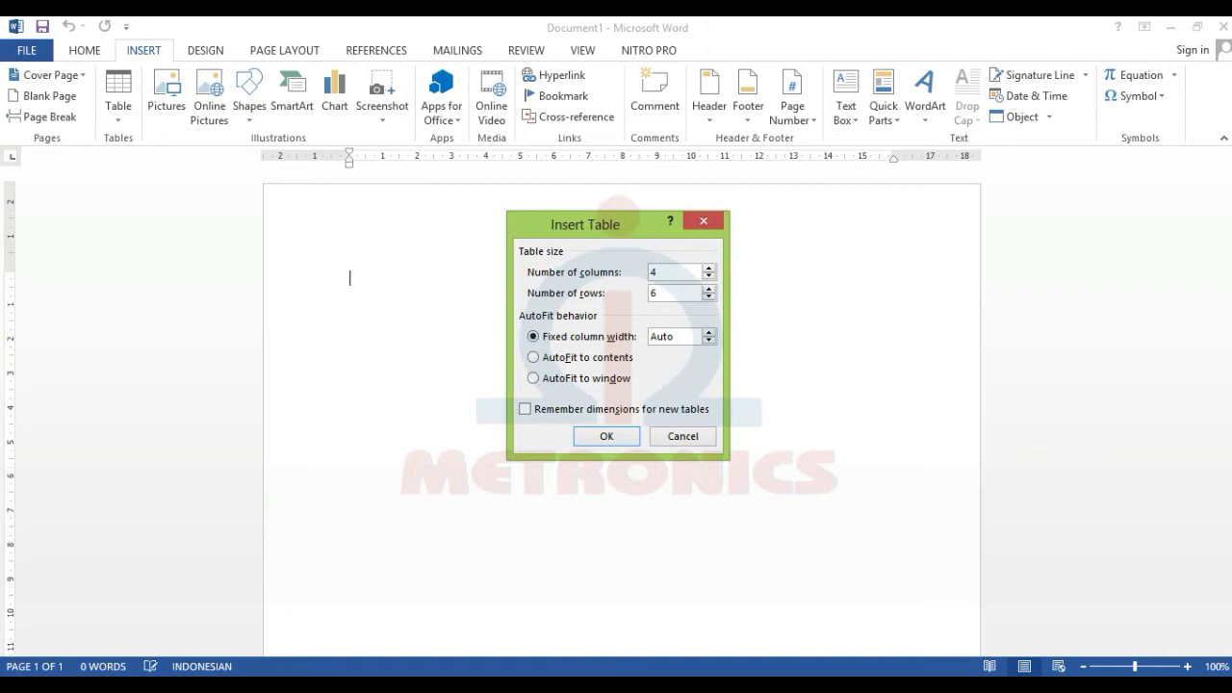
{"action": "left_click", "coordinate": [619, 439]}
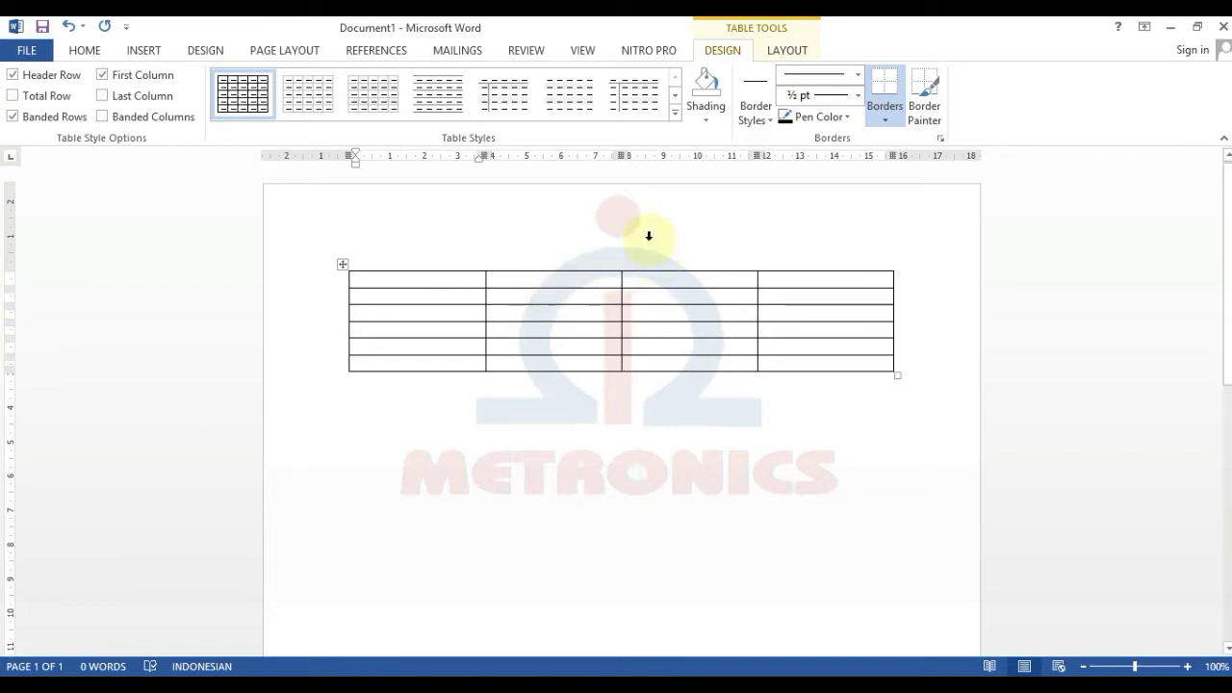
- Show the Table Tools Layout options and put the cursor in the table's first cell
{"action": "left_click", "coordinate": [89, 50]}
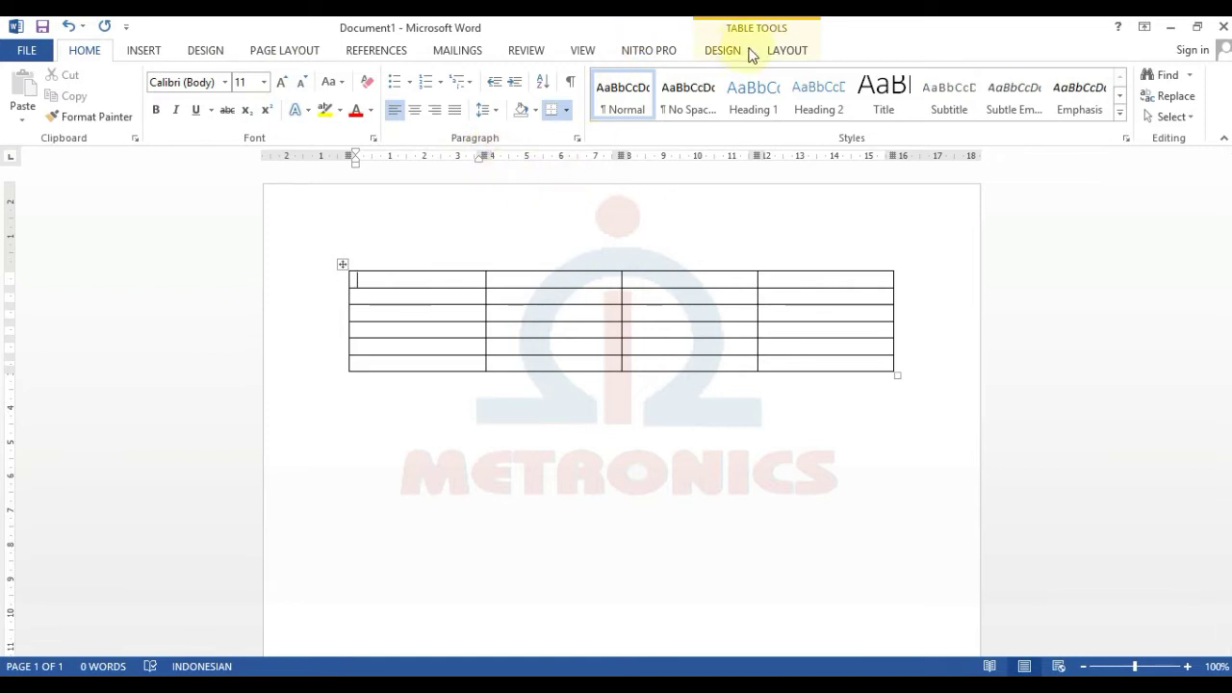
{"action": "left_click", "coordinate": [738, 52]}
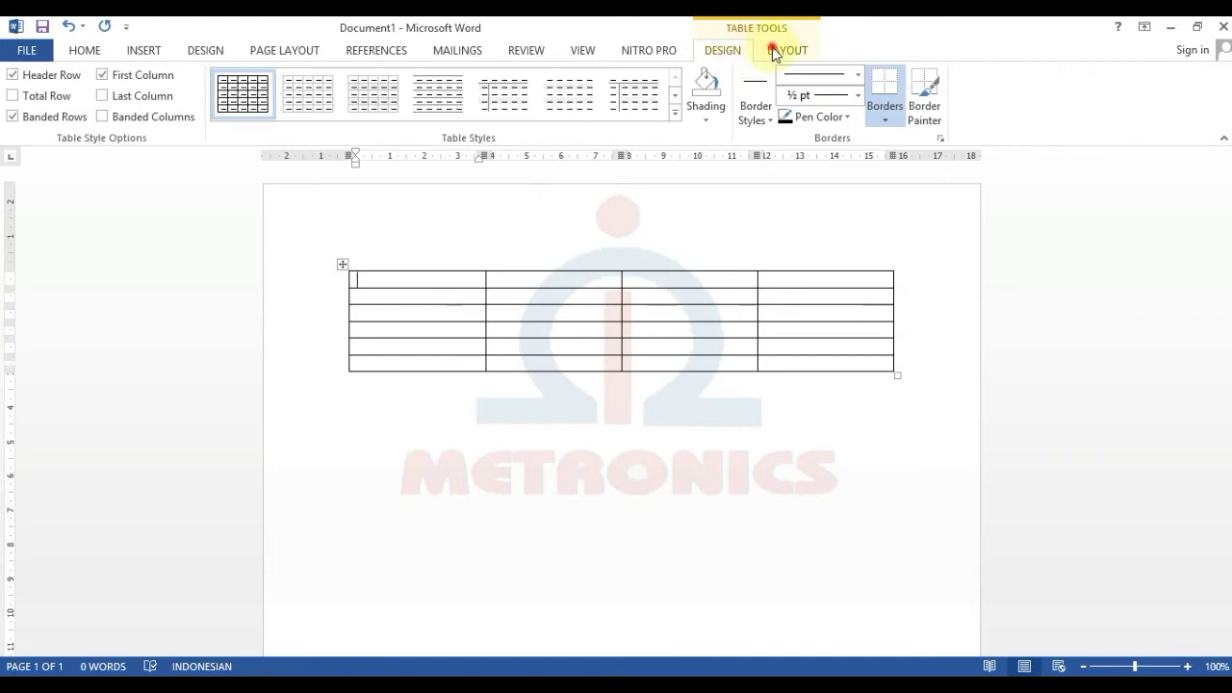
{"action": "left_click", "coordinate": [776, 51]}
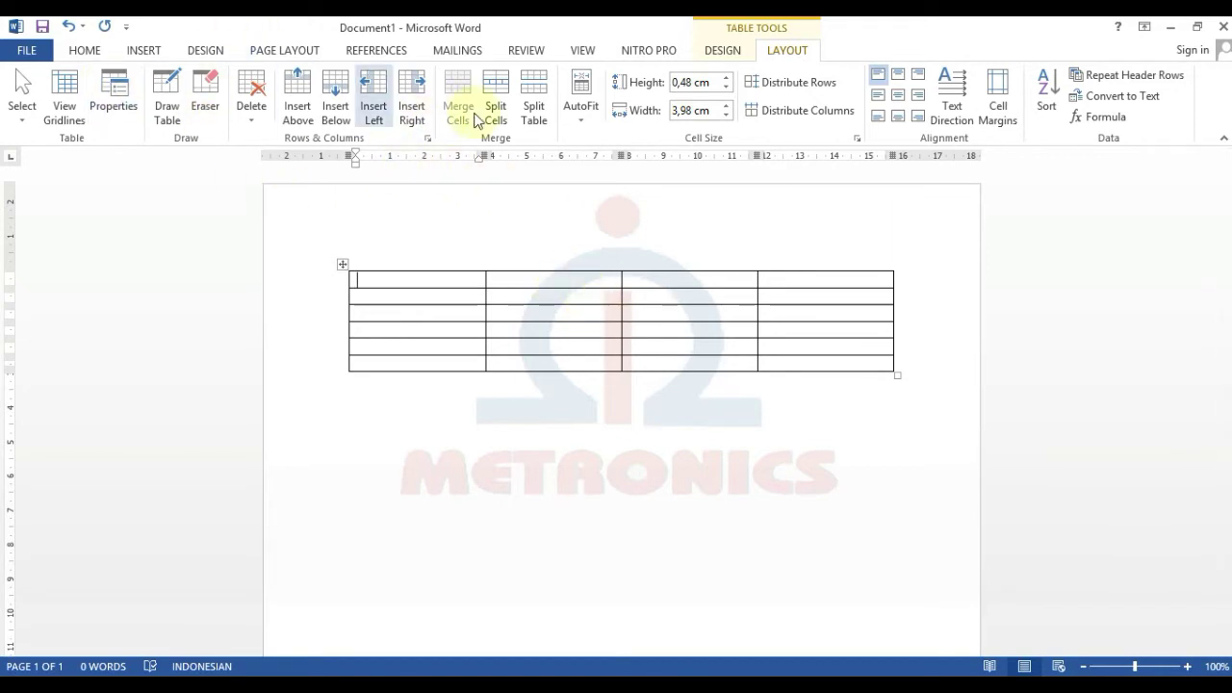
{"action": "left_click", "coordinate": [416, 280]}
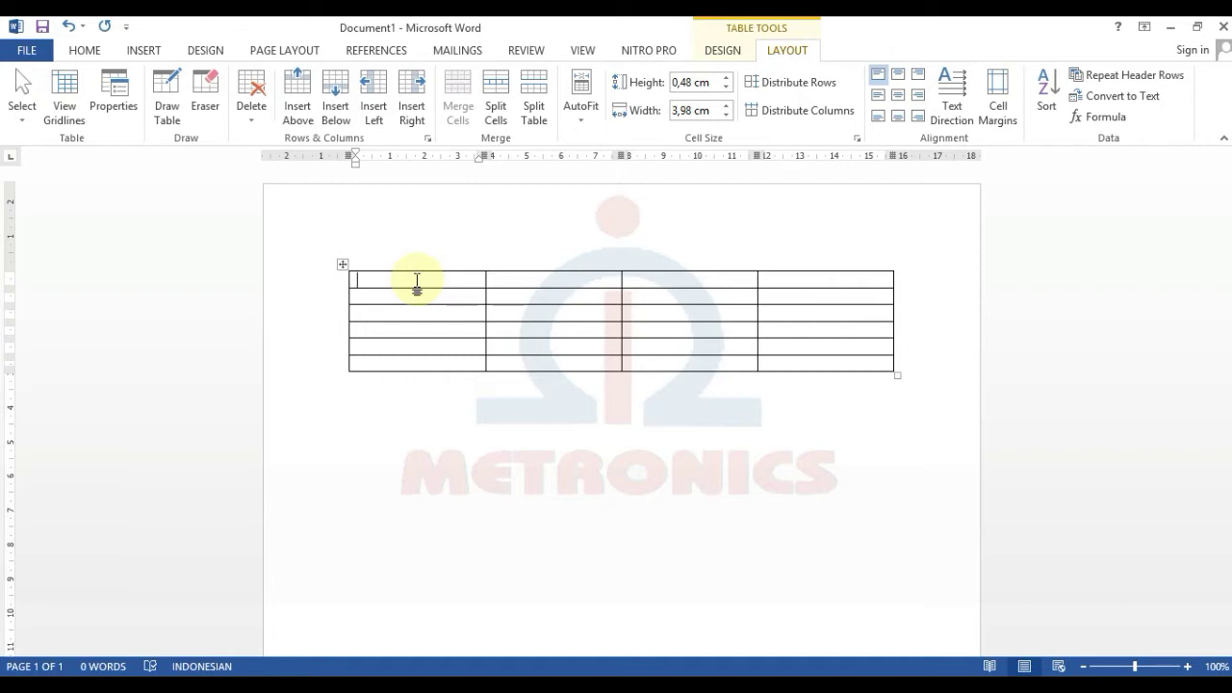
- Type the headers Nama Barang, Jumlah Barang, Harga Per Unit and Total Harga in row 1
{"action": "key", "text": "Caps_Lock"}
{"action": "type", "text": "Nama"}
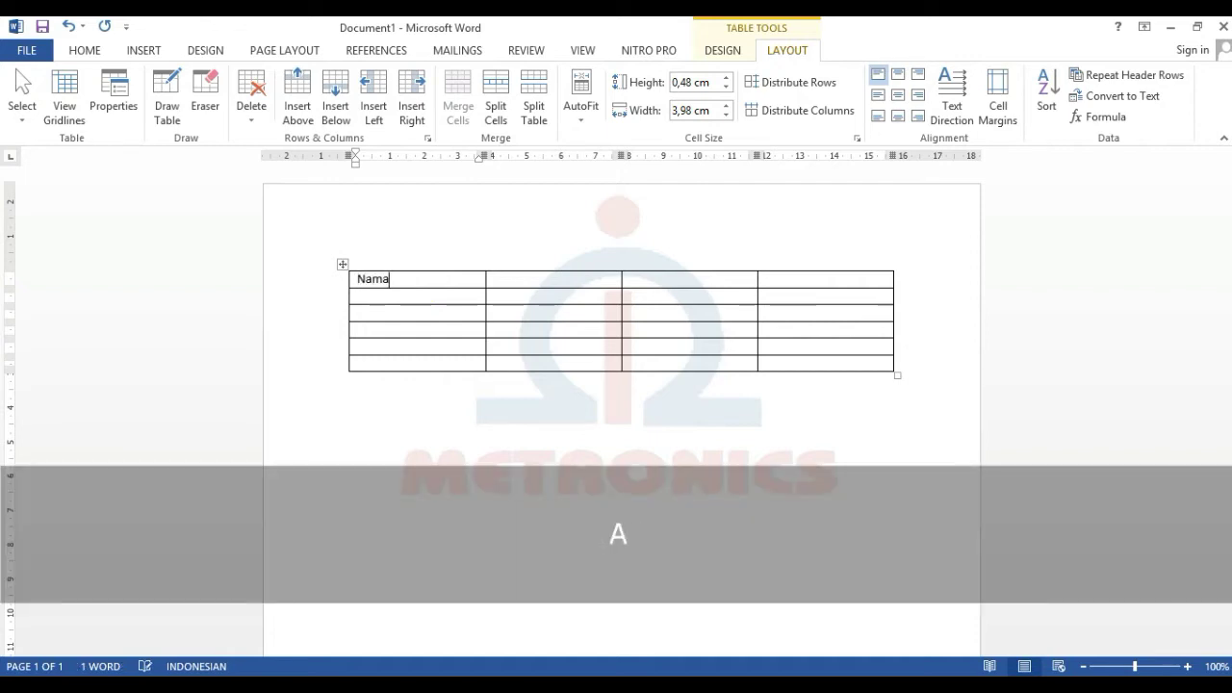
{"action": "type", "text": " Barang"}
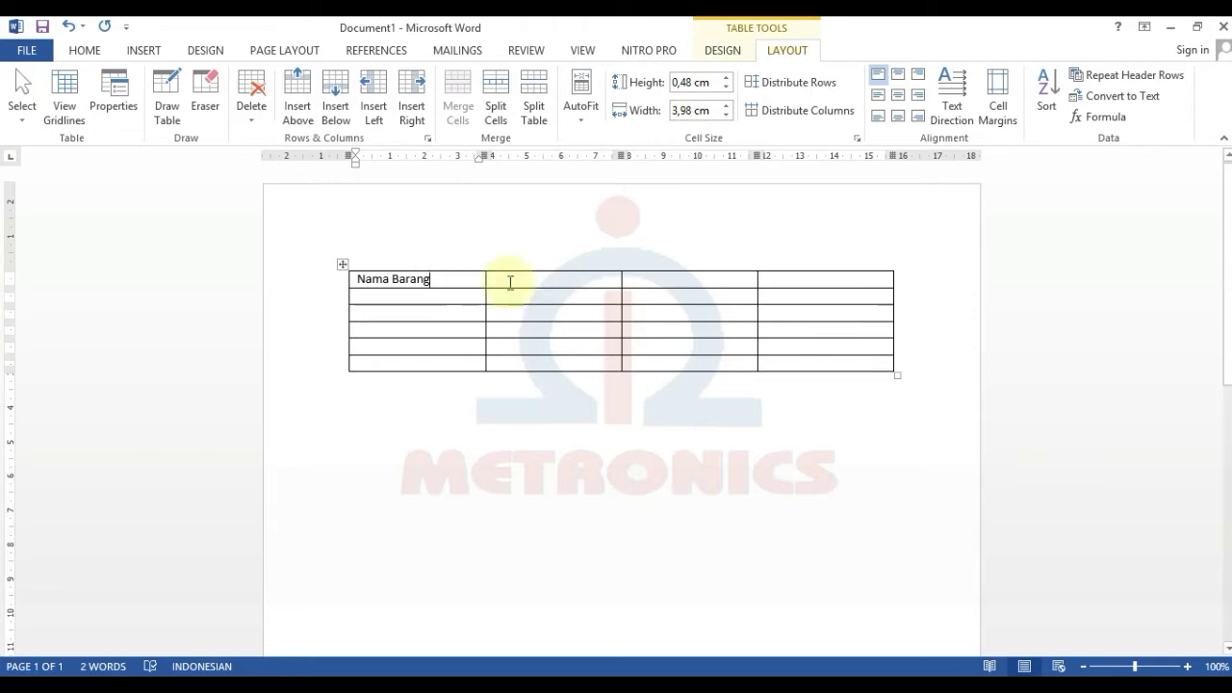
{"action": "key", "text": "Right"}
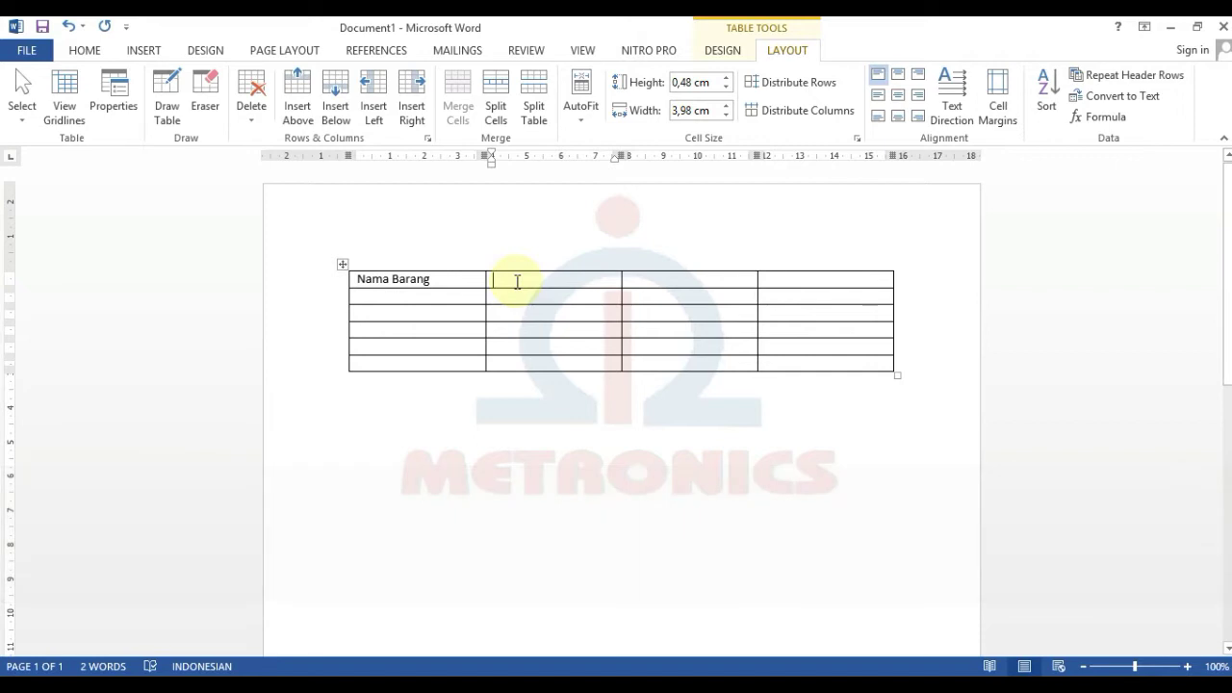
{"action": "left_click", "coordinate": [446, 280]}
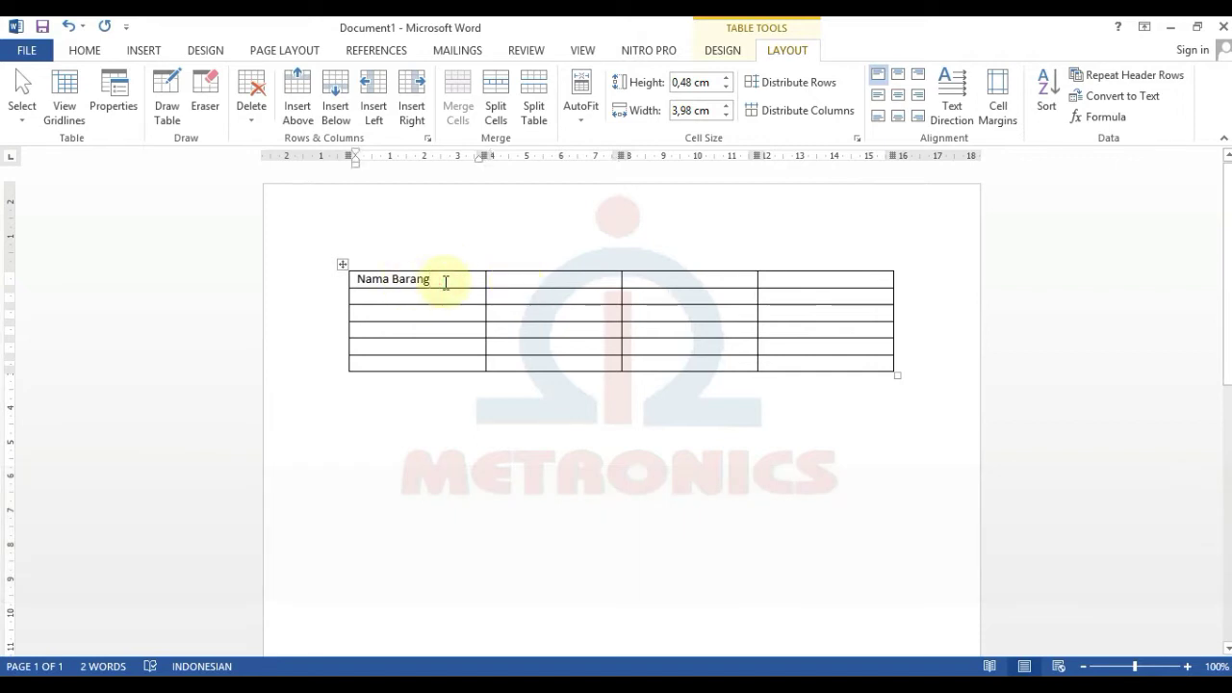
{"action": "key", "text": "Down"}
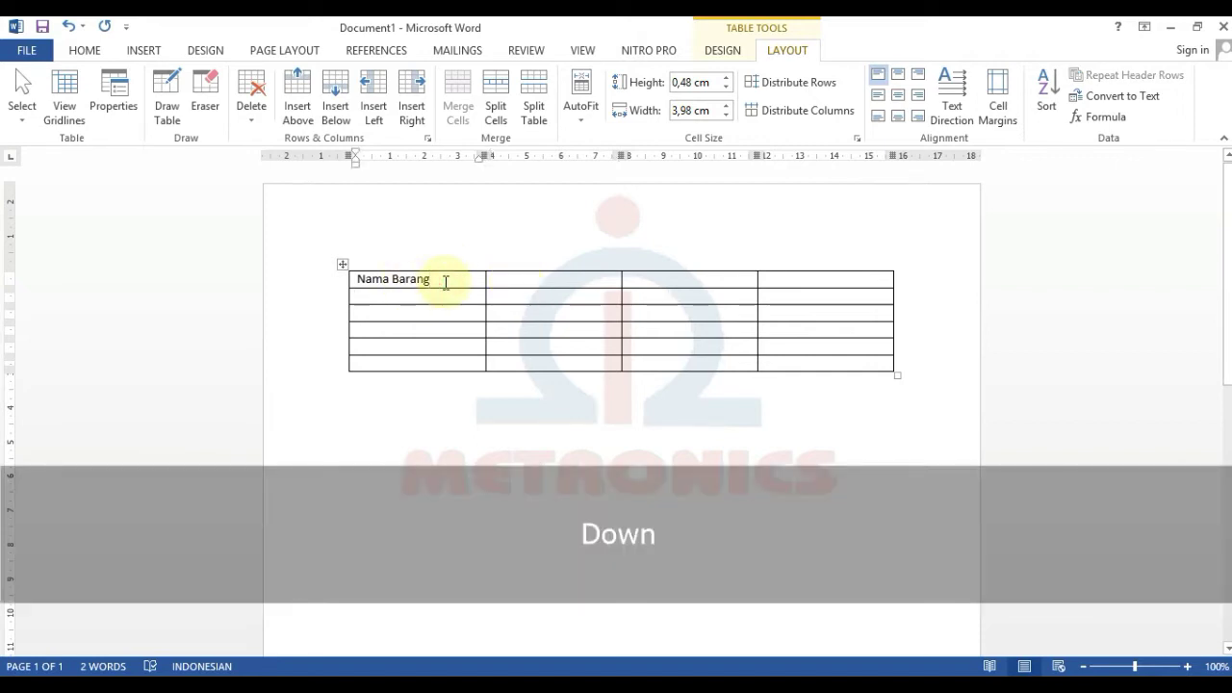
{"action": "key", "text": "Up"}
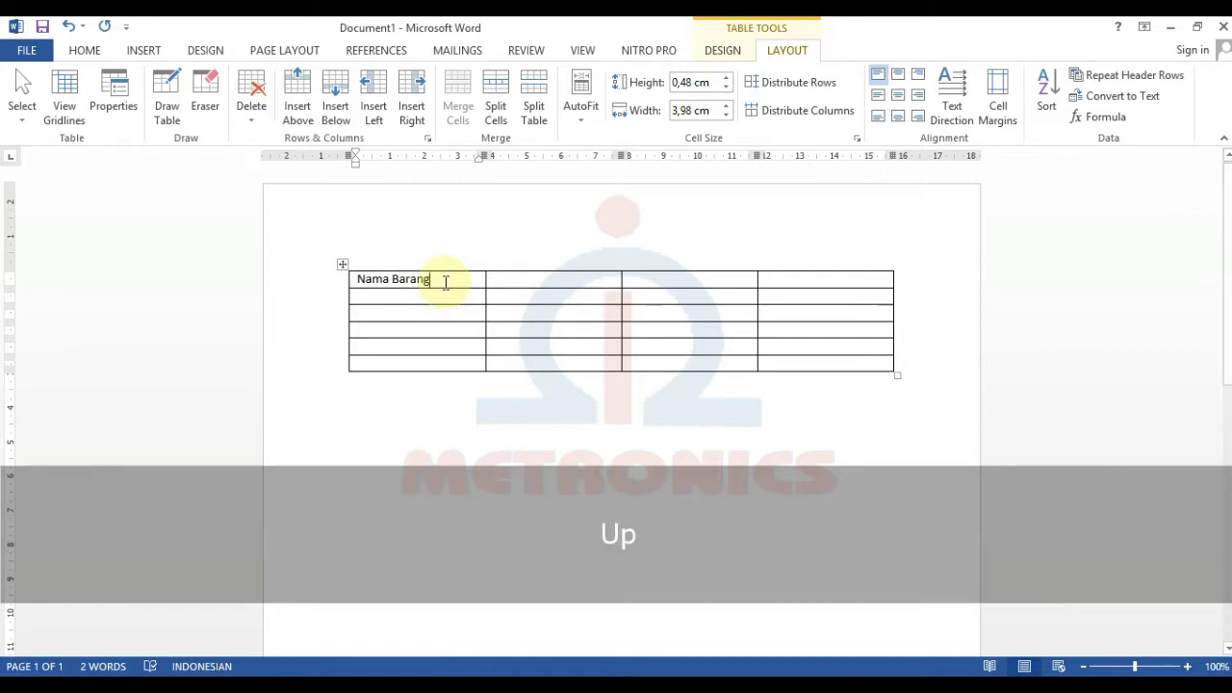
{"action": "key", "text": "Right"}
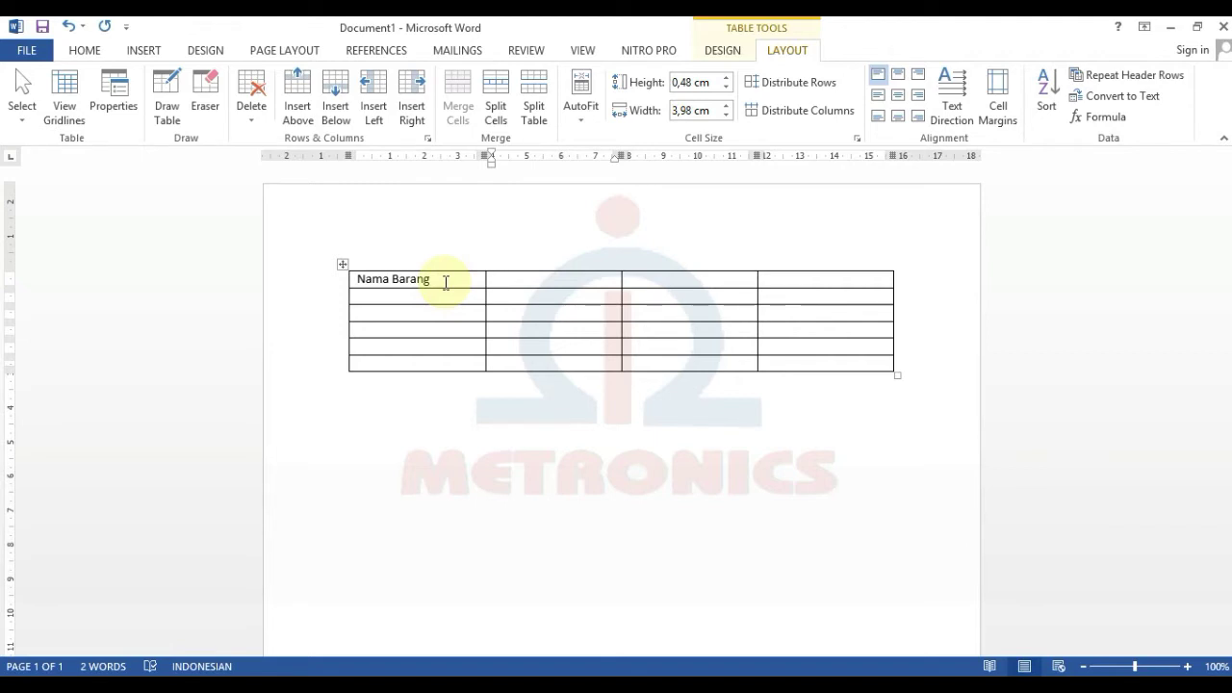
{"action": "type", "text": "Jumlah B"}
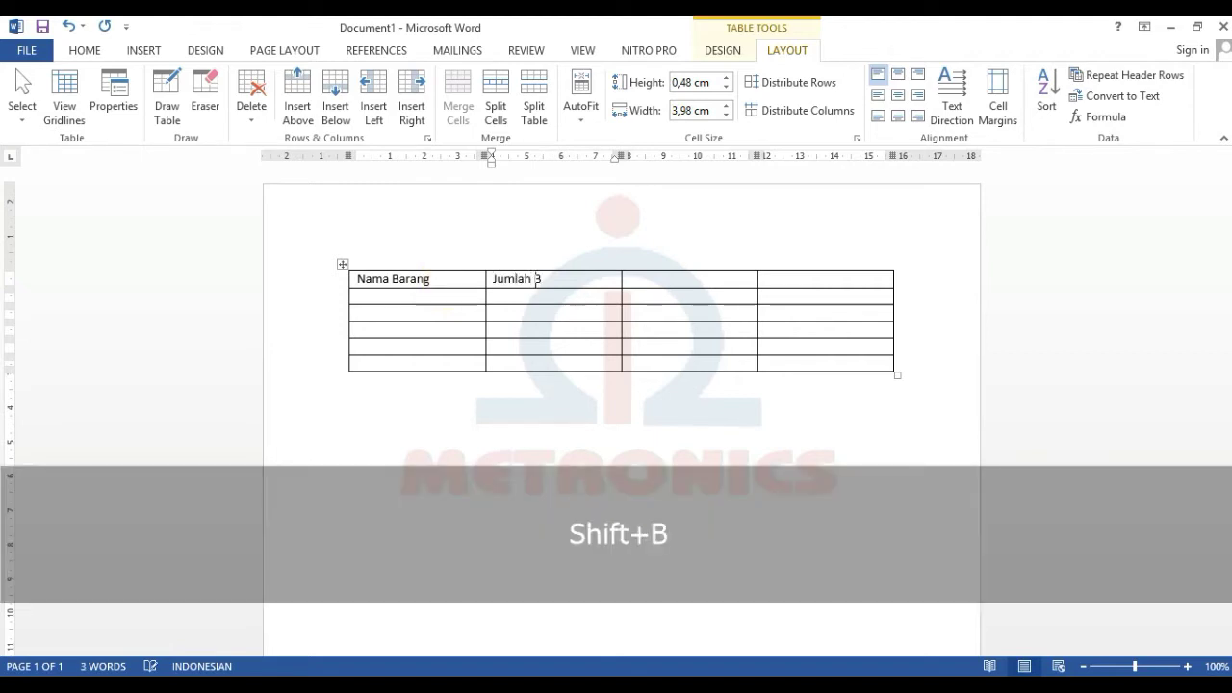
{"action": "type", "text": "arang"}
{"action": "key", "text": "Tab"}
{"action": "type", "text": "Harga Per Unit"}
{"action": "key", "text": "Tab"}
{"action": "type", "text": "Total Harga"}
- Enter rows Televisi 10 / 2000000, Kulkas 8 / 1200000 and Parabola 12 / 1500000
{"action": "left_click", "coordinate": [441, 295]}
{"action": "type", "text": "Televisi"}
{"action": "key", "text": "Tab"}
{"action": "type", "text": "10"}
{"action": "key", "text": "Tab"}
{"action": "type", "text": "2000000"}
{"action": "key", "text": "Tab"}
{"action": "key", "text": "Tab"}
{"action": "type", "text": "Kulkas"}
{"action": "key", "text": "Tab"}
{"action": "type", "text": "8\t1200000"}
{"action": "key", "text": "Tab"}
{"action": "key", "text": "Tab"}
{"action": "type", "text": "Parabola"}
{"action": "key", "text": "Tab"}
{"action": "type", "text": "12"}
{"action": "key", "text": "Tab"}
{"action": "type", "text": "1500000"}
- Enter rows Komputer 9 / 4000000 and DVD Player 10 / 300000
{"action": "key", "text": "Tab"}
{"action": "key", "text": "Tab"}
{"action": "type", "text": "Komputer\t9"}
{"action": "key", "text": "Tab"}
{"action": "type", "text": "4000000"}
{"action": "key", "text": "Tab"}
{"action": "key", "text": "Tab"}
{"action": "type", "text": "DVD Player"}
{"action": "key", "text": "Tab"}
{"action": "type", "text": "10"}
{"action": "key", "text": "Tab"}
{"action": "type", "text": "300000"}
{"action": "key", "text": "Tab"}
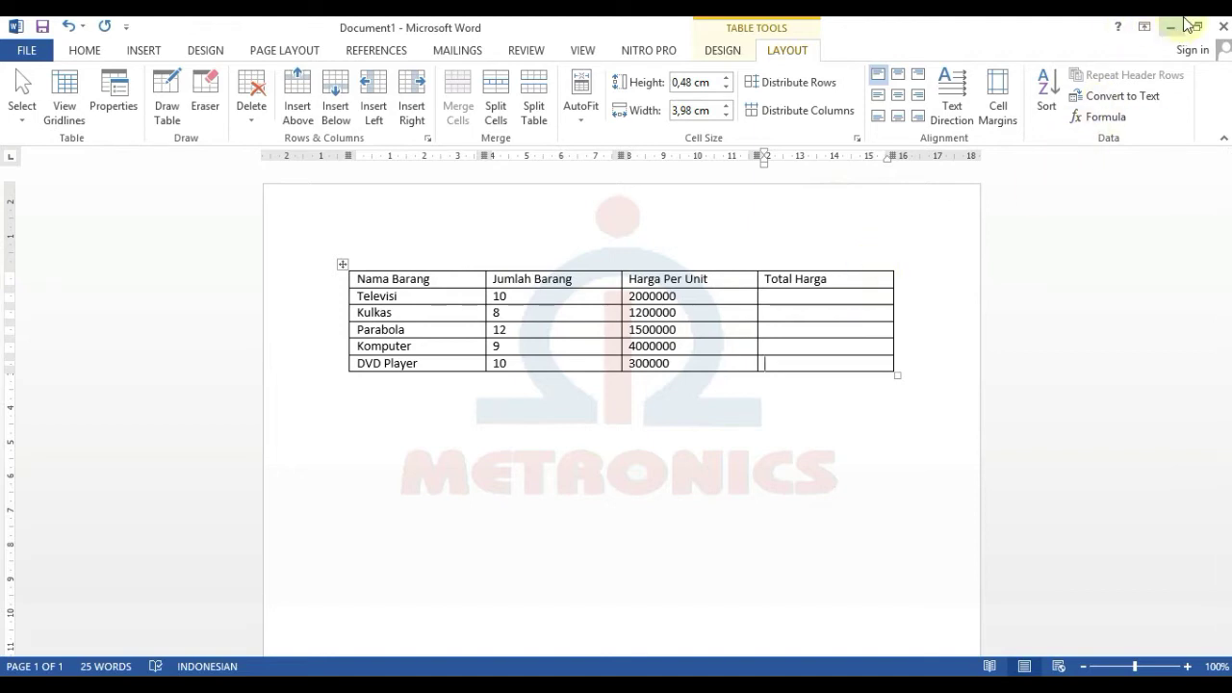
{"action": "left_click", "coordinate": [804, 296]}
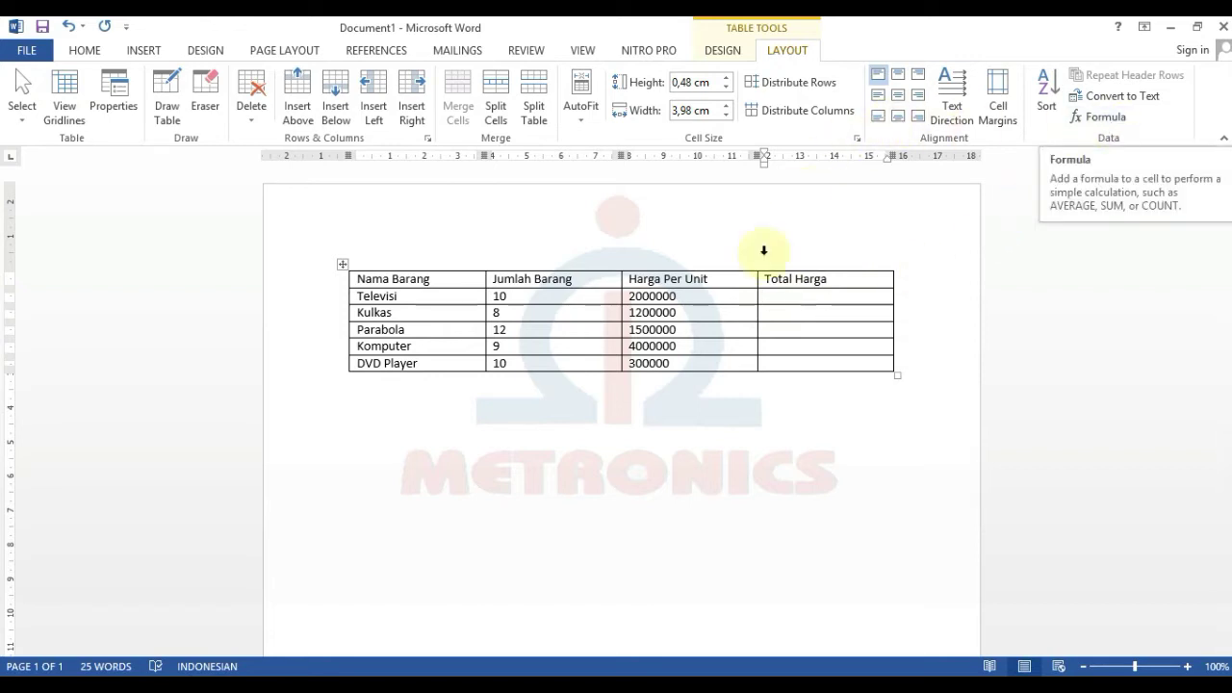
- Open the Formula dialog for Televisi's Total Harga cell, which proposes =SUM(LEFT)
{"action": "left_click", "coordinate": [729, 298]}
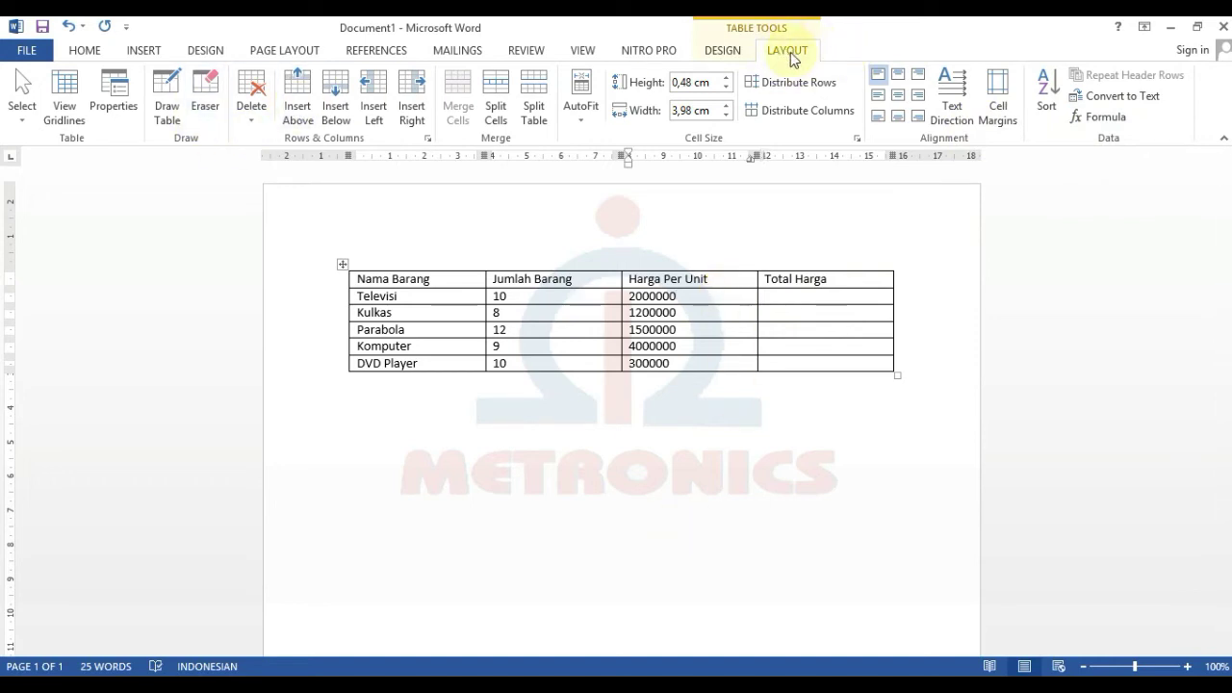
{"action": "left_click", "coordinate": [691, 501]}
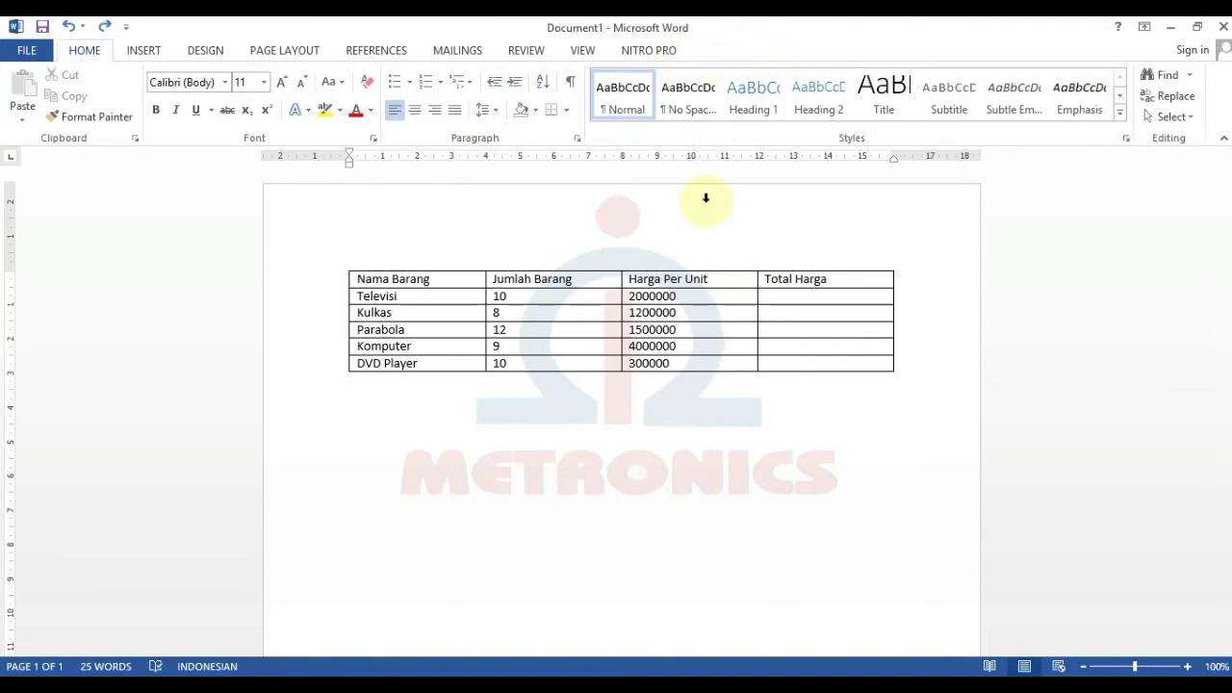
{"action": "left_click", "coordinate": [769, 299]}
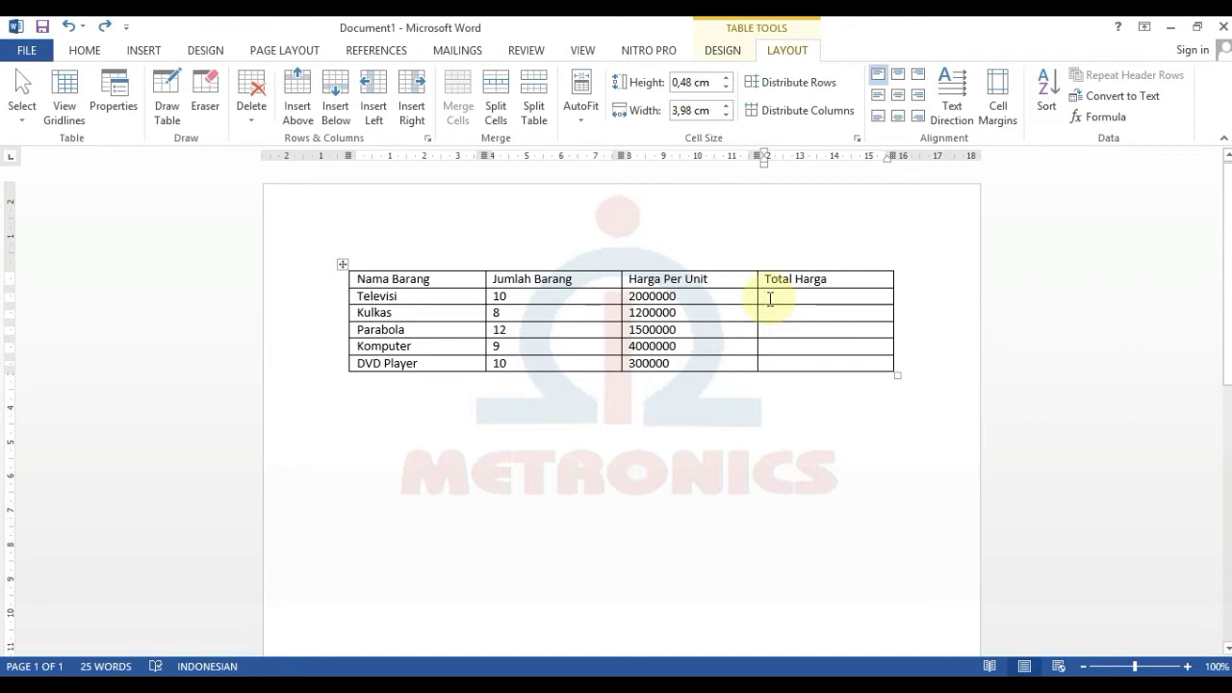
{"action": "left_click", "coordinate": [791, 50]}
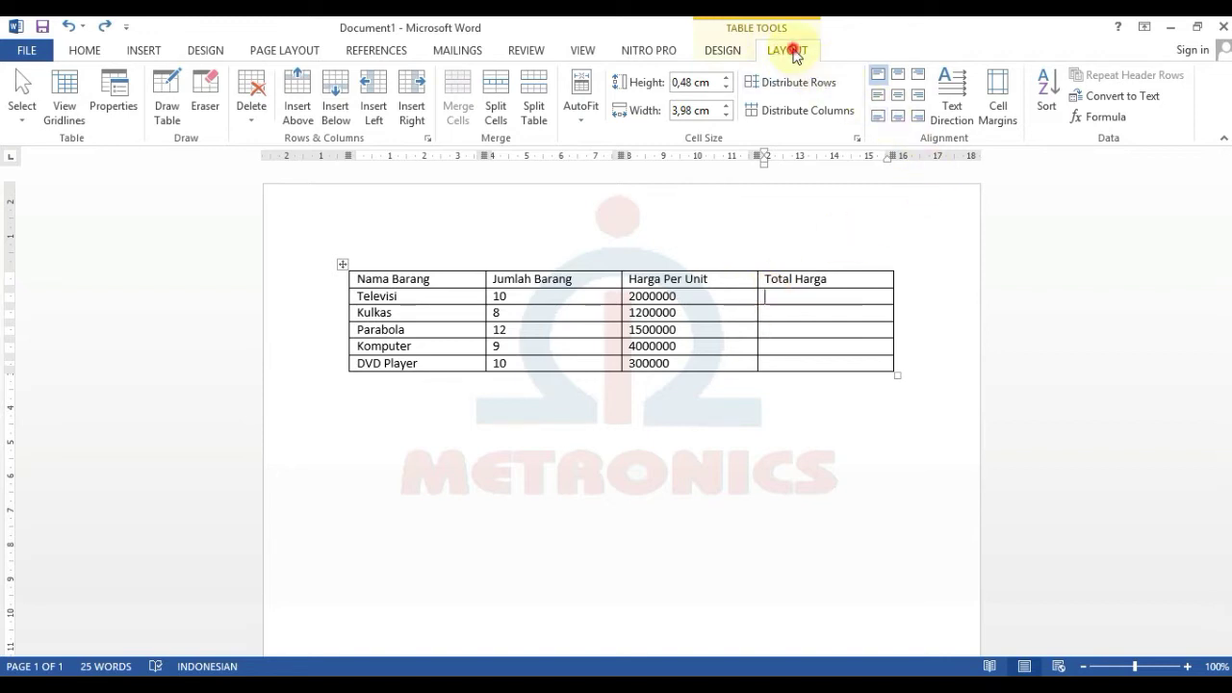
{"action": "left_click", "coordinate": [1117, 121]}
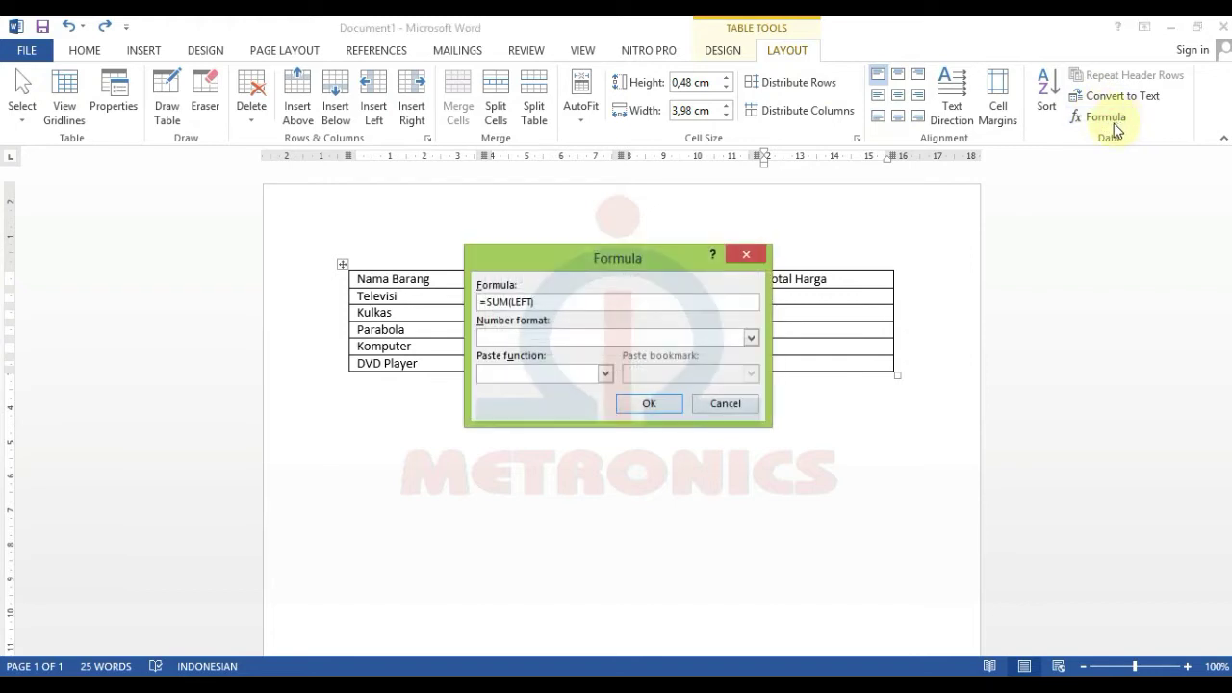
- Drag the Formula dialog down below the price table
{"action": "left_click_drag", "start_coordinate": [604, 267], "coordinate": [607, 431]}
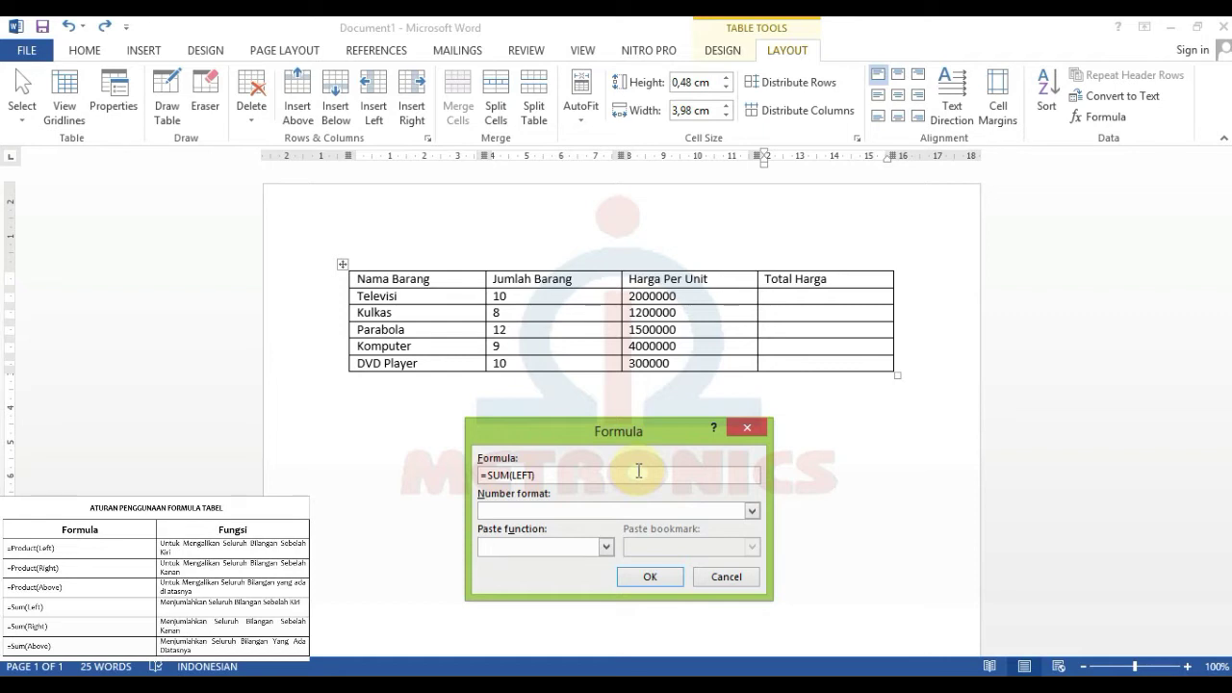
- Change the Televisi formula from =SUM(LEFT) to =product(LEFT)
{"action": "left_click", "coordinate": [499, 475]}
{"action": "left_click", "coordinate": [510, 475]}
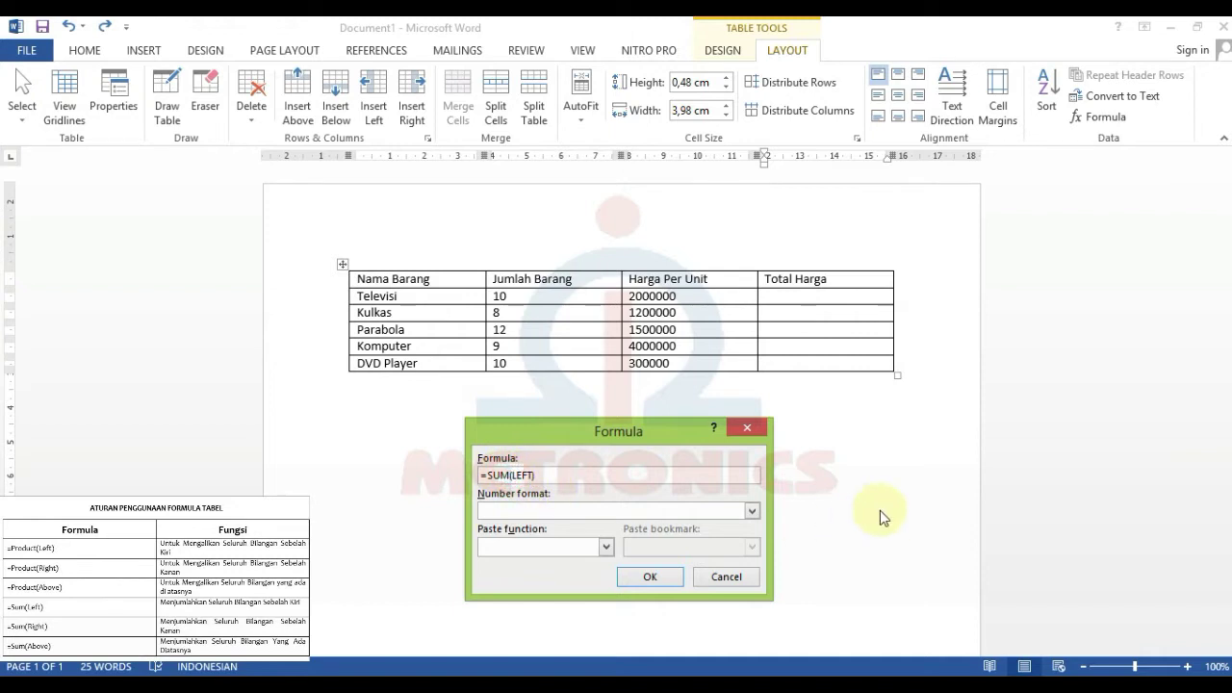
{"action": "key", "text": "BackSpace"}
{"action": "key", "text": "BackSpace"}
{"action": "key", "text": "BackSpace"}
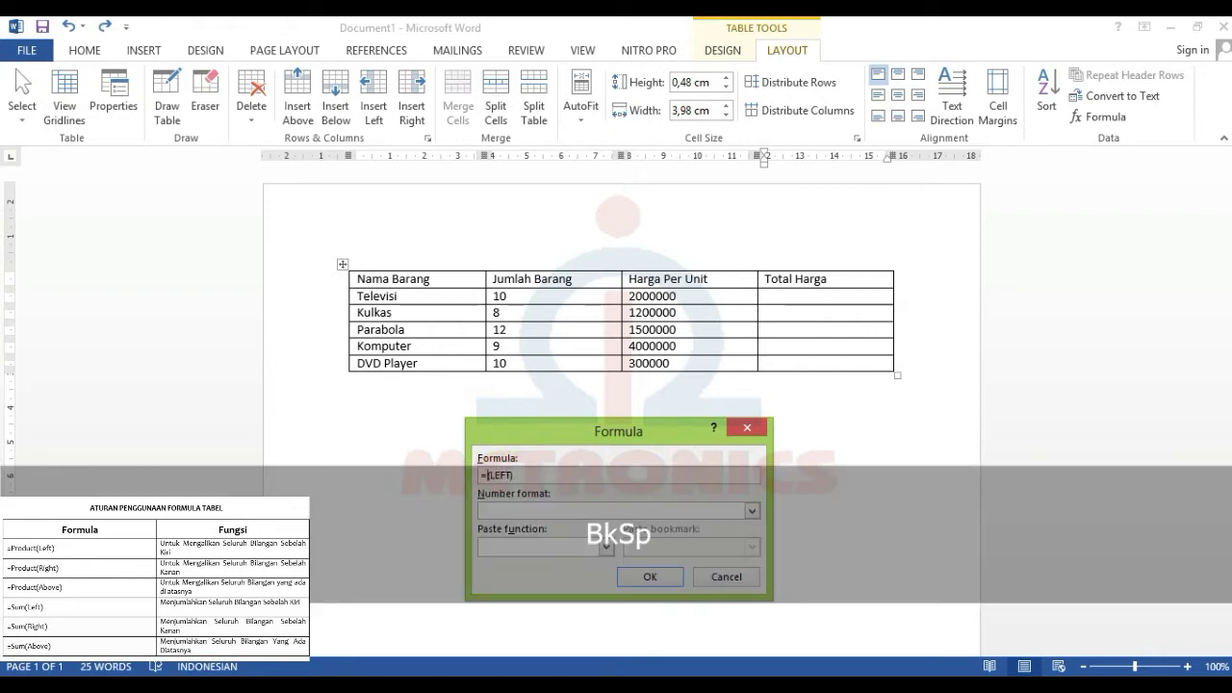
{"action": "type", "text": "product"}
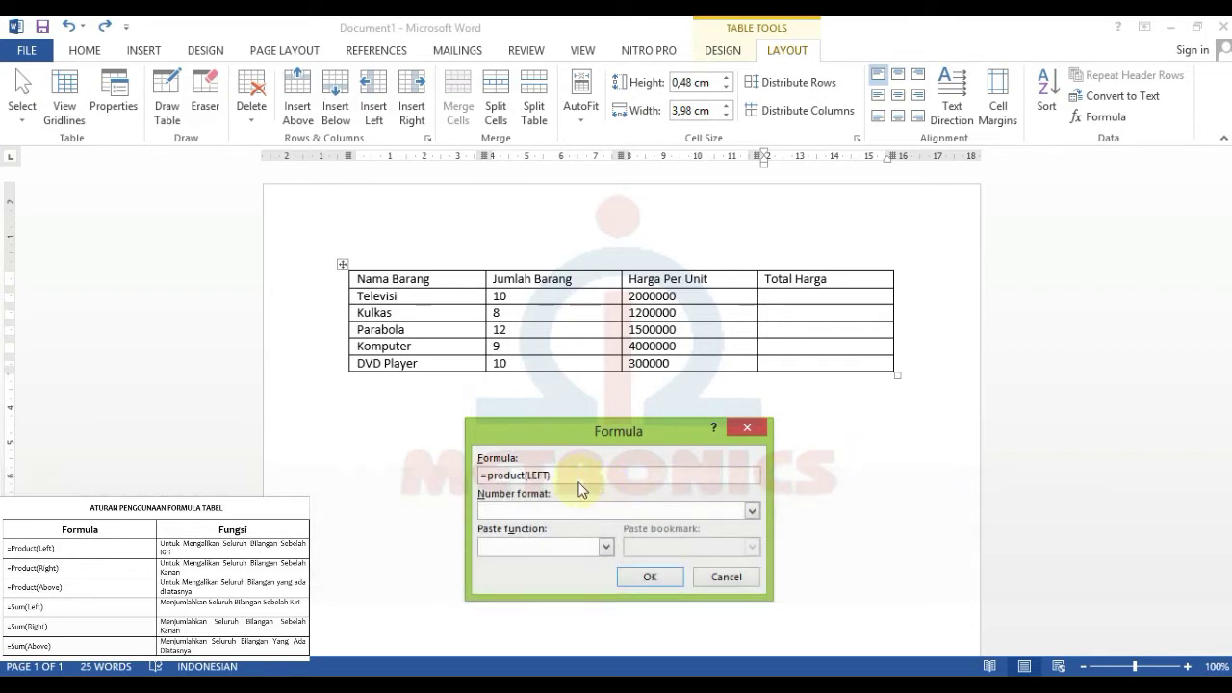
{"action": "left_click", "coordinate": [581, 472]}
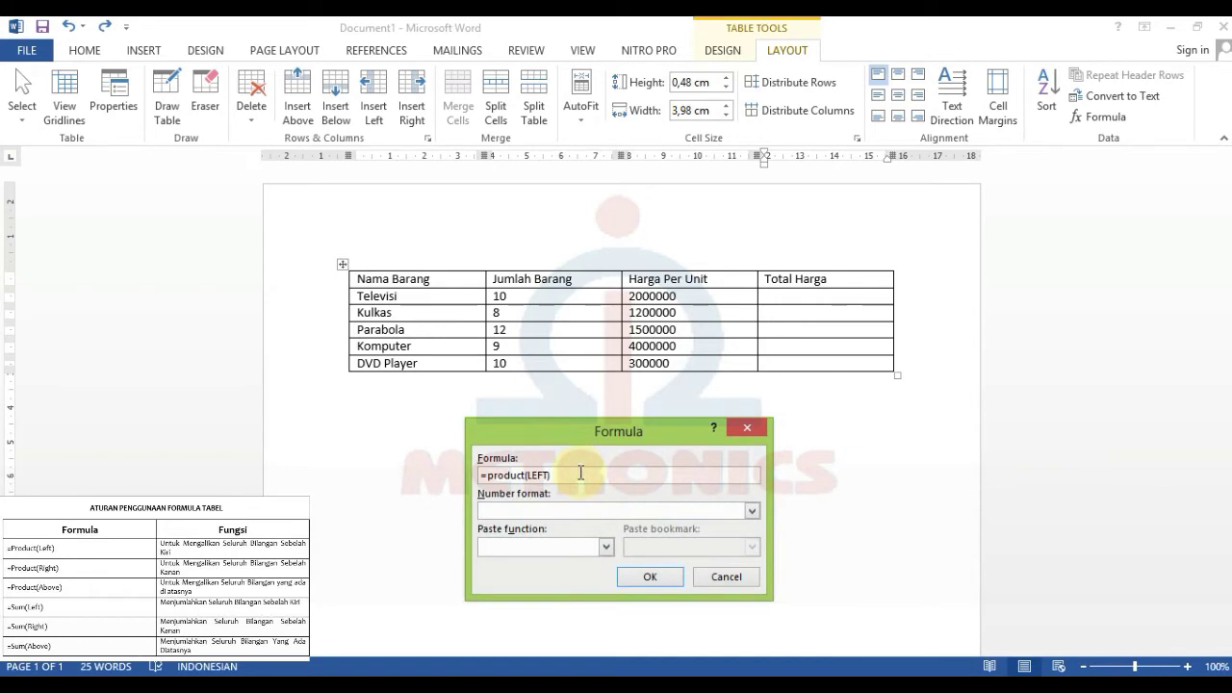
- Apply the Rp#.##0,00;(Rp#.##0,00) number format, inserting the total Rp20.000.000,00
{"action": "left_click", "coordinate": [547, 509]}
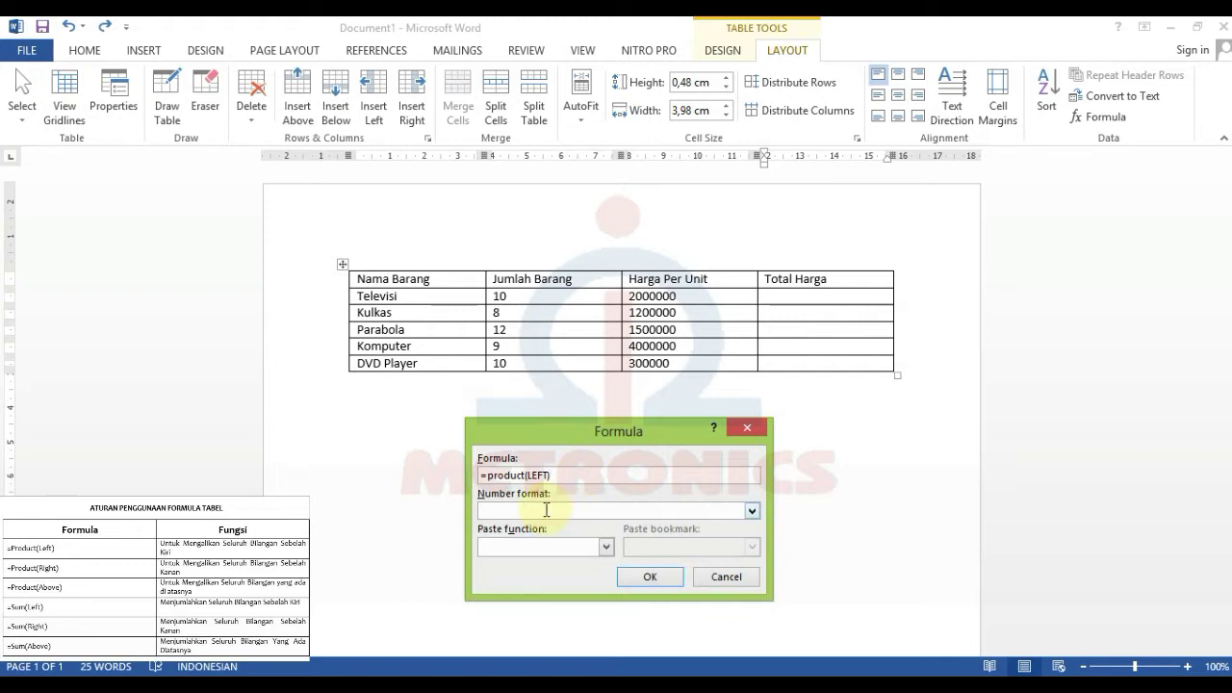
{"action": "left_click", "coordinate": [752, 511]}
{"action": "left_click", "coordinate": [752, 514]}
{"action": "left_click", "coordinate": [752, 515]}
{"action": "scroll", "coordinate": [752, 516], "scroll_direction": "down", "scroll_amount": 1}
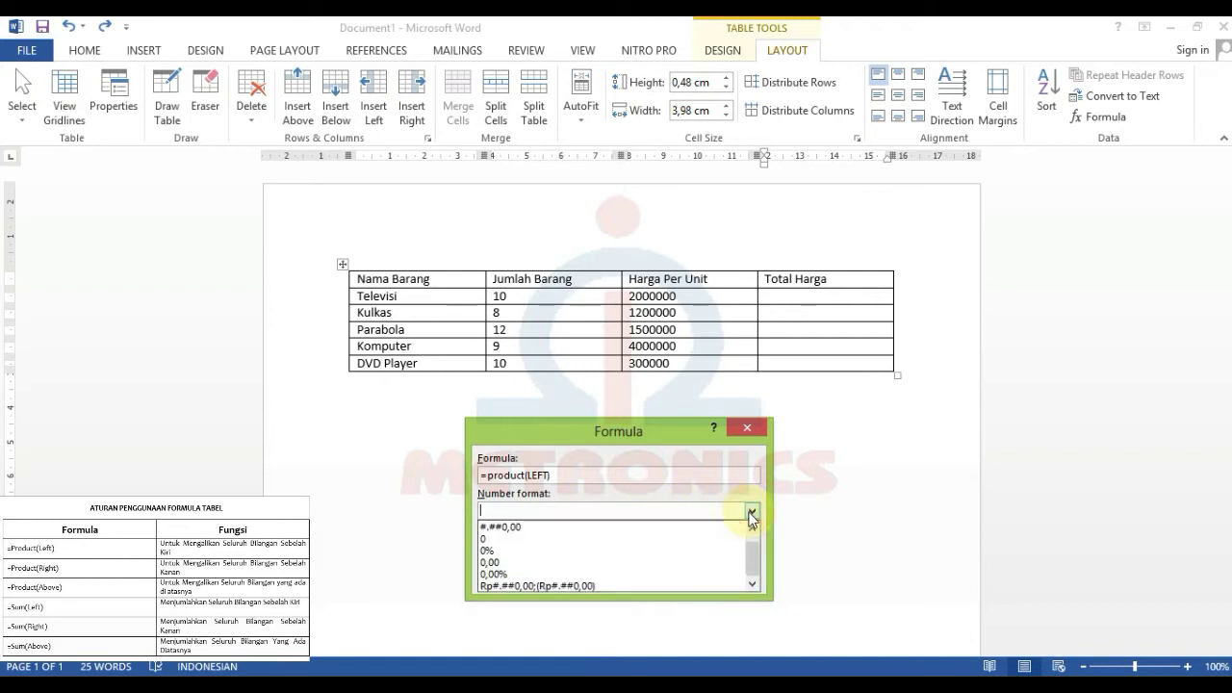
{"action": "left_click", "coordinate": [597, 586]}
{"action": "left_click", "coordinate": [605, 547]}
{"action": "left_click", "coordinate": [605, 547]}
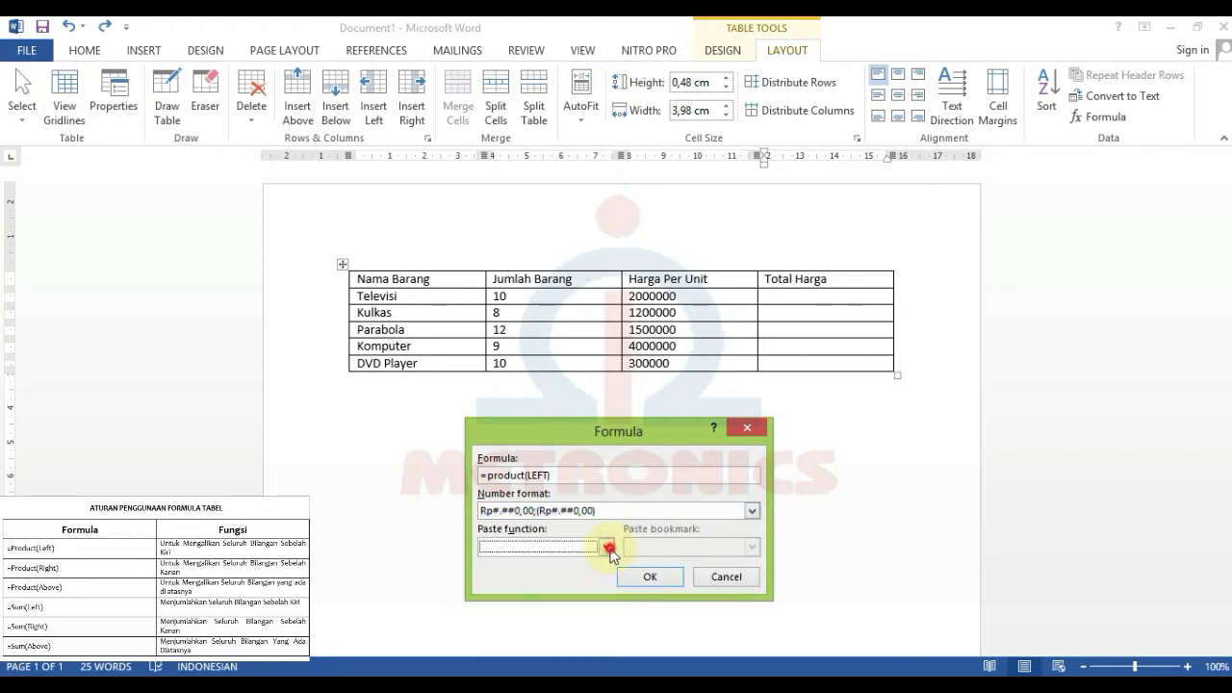
{"action": "left_click", "coordinate": [639, 479]}
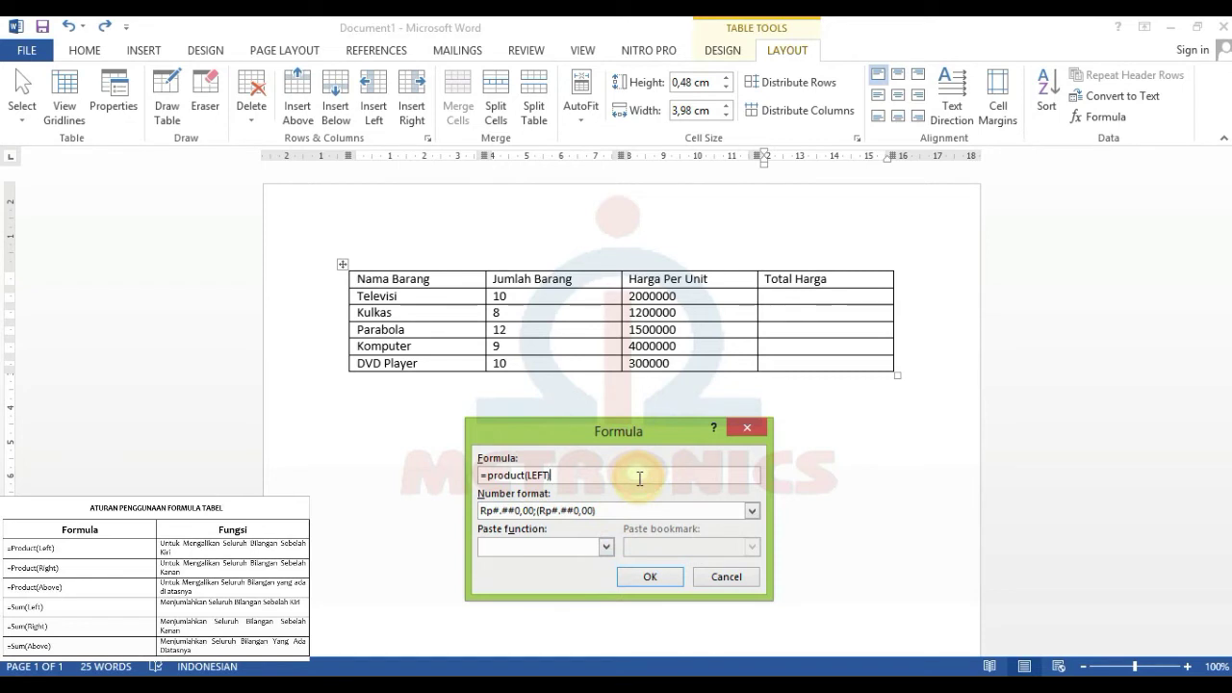
{"action": "left_click", "coordinate": [662, 578]}
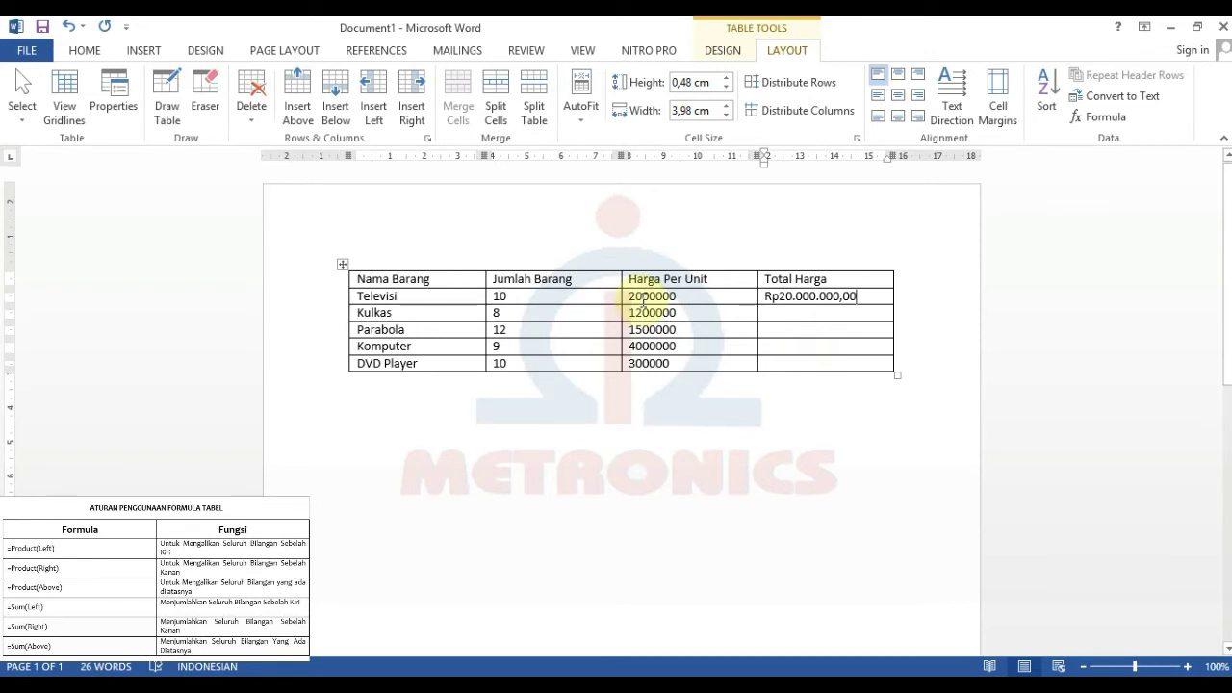
- Open the Formula dialog for the Kulkas Total Harga cell, which proposes =SUM(ABOVE)
{"action": "left_click", "coordinate": [543, 302]}
{"action": "left_click_drag", "start_coordinate": [738, 309], "coordinate": [525, 297]}
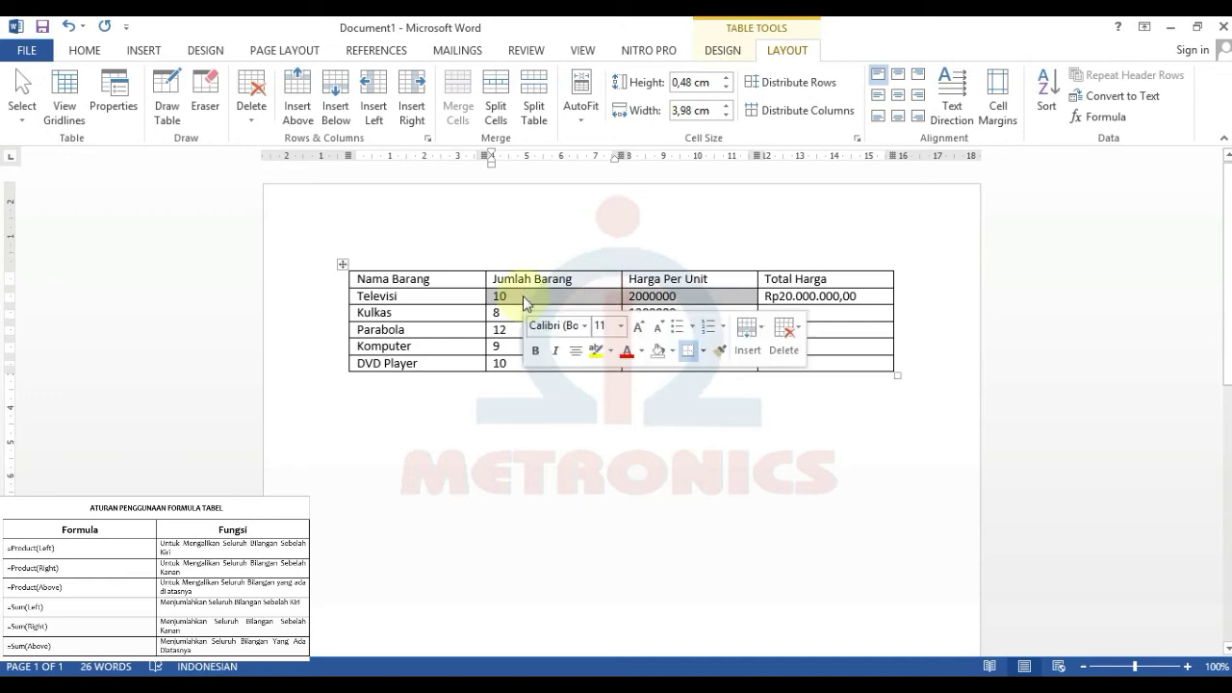
{"action": "left_click", "coordinate": [523, 296]}
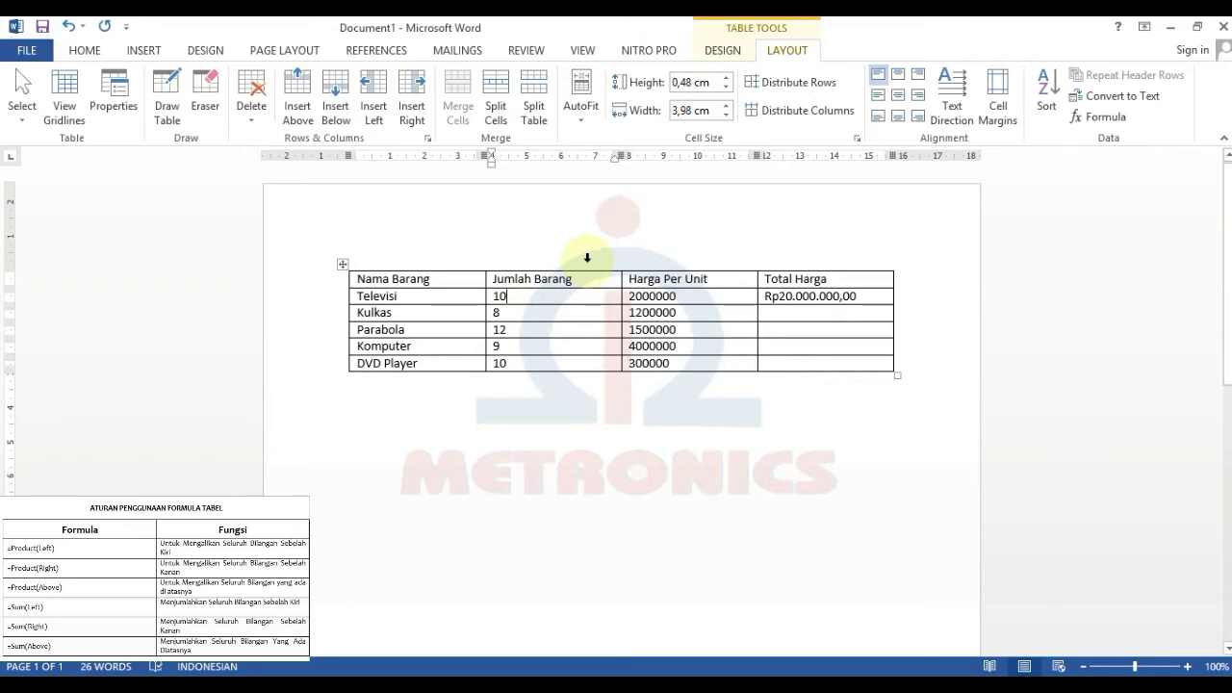
{"action": "left_click", "coordinate": [800, 314]}
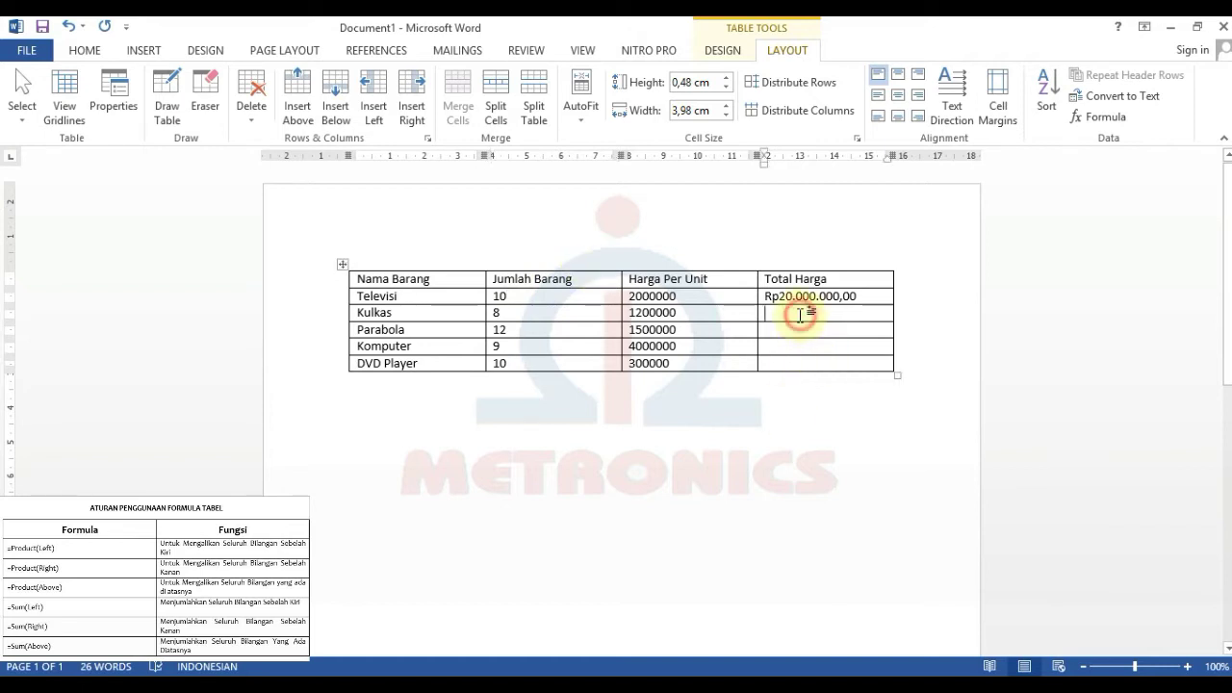
{"action": "left_click", "coordinate": [1104, 118]}
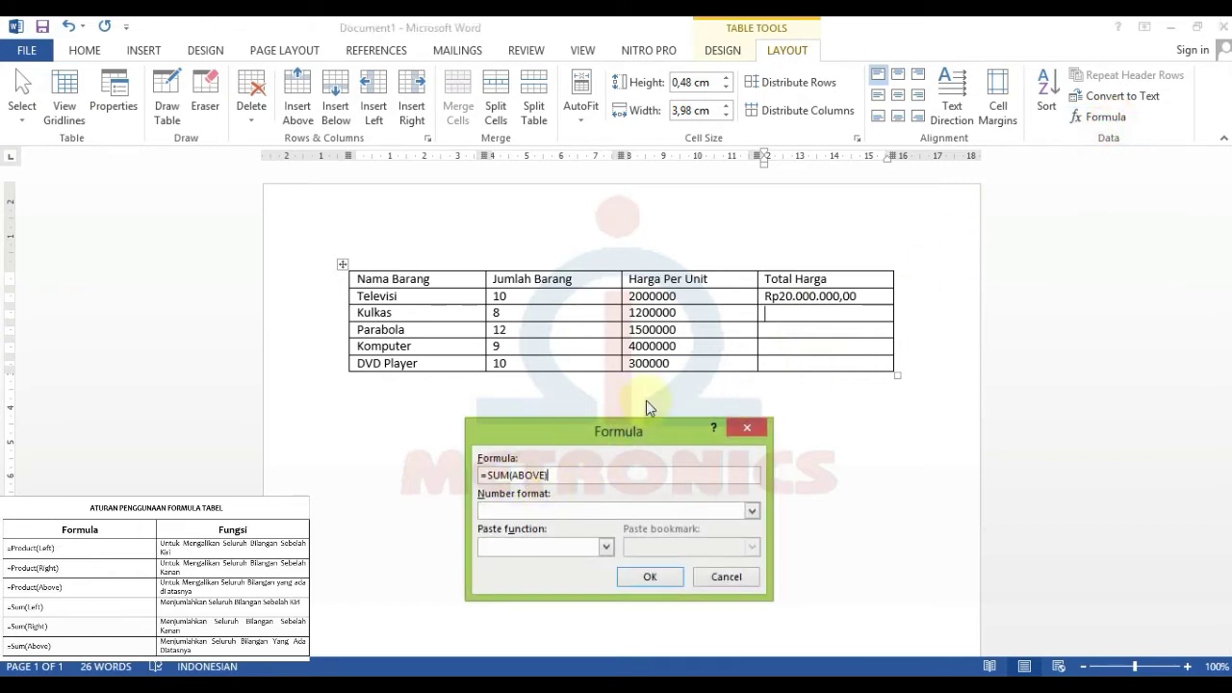
- Replace SUM(ABOVE) with =product(left in Rp format, producing !Unexpected End of Formula
{"action": "left_click_drag", "start_coordinate": [568, 475], "coordinate": [495, 484]}
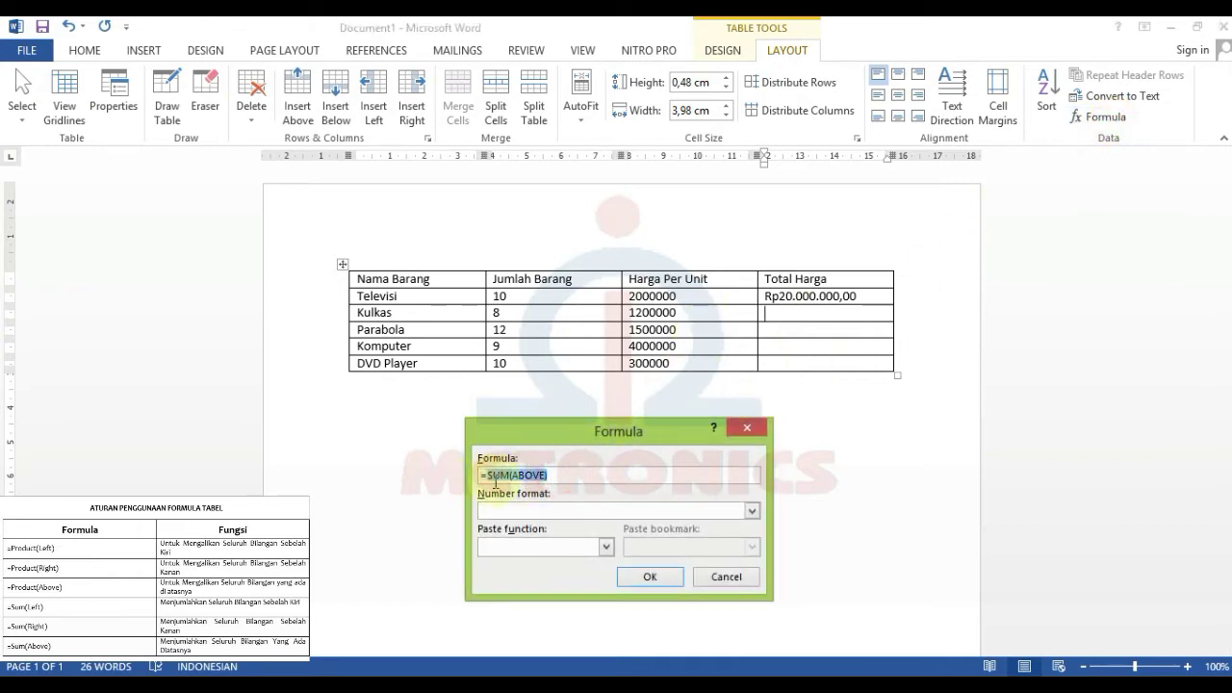
{"action": "type", "text": "p"}
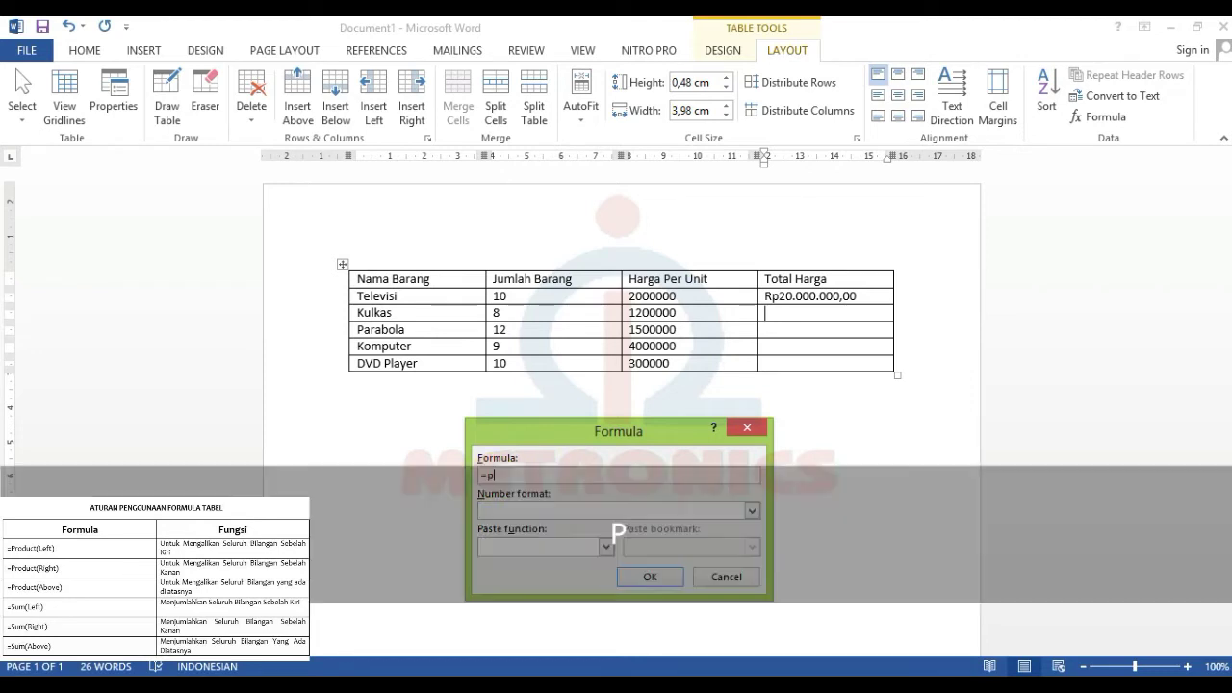
{"action": "type", "text": "roduct"}
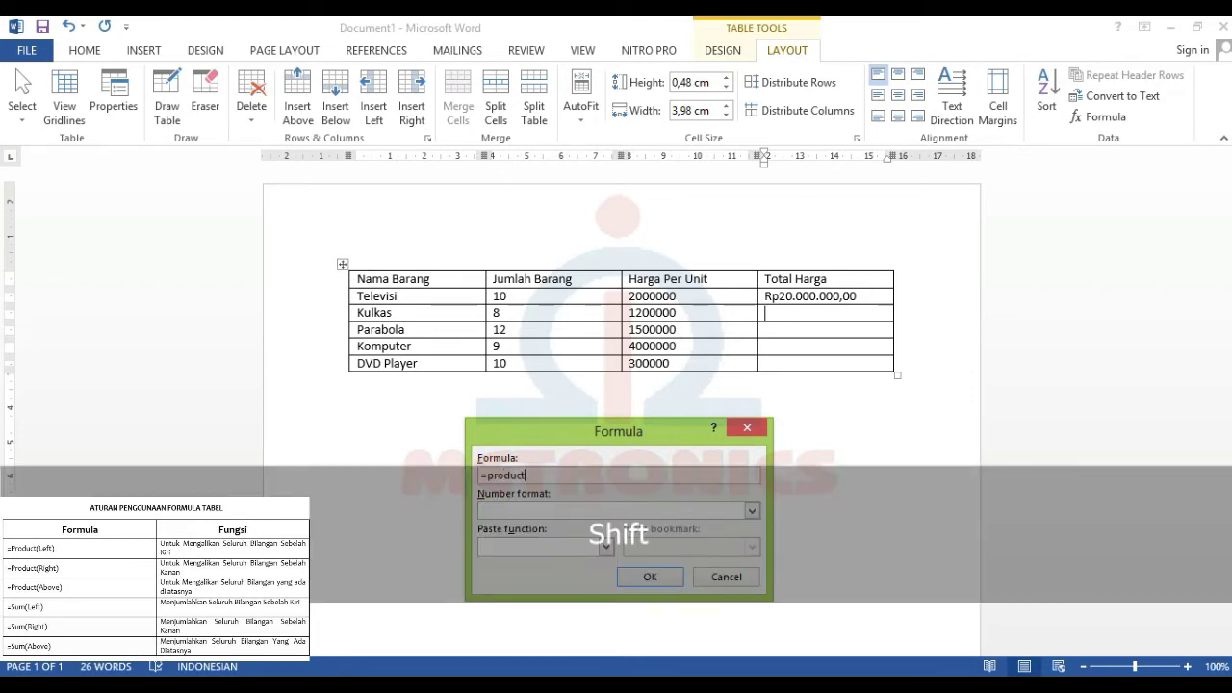
{"action": "type", "text": "(left"}
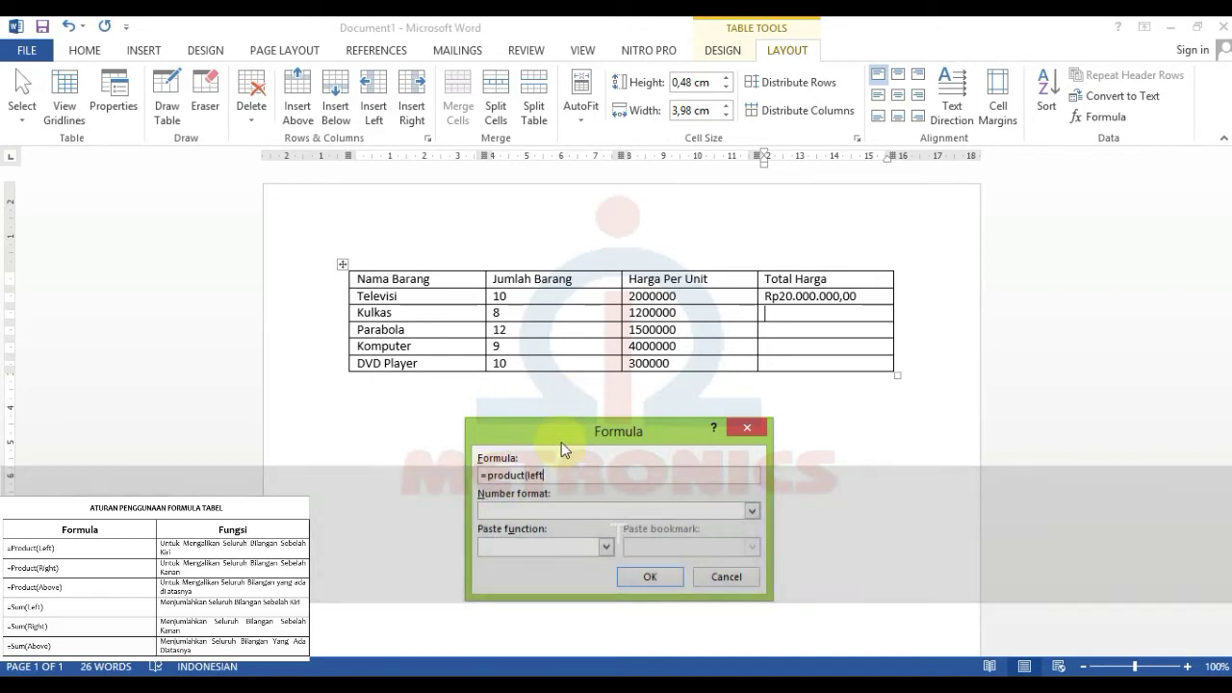
{"action": "left_click", "coordinate": [751, 511]}
{"action": "scroll", "coordinate": [604, 574], "scroll_direction": "down", "scroll_amount": 1}
{"action": "left_click", "coordinate": [603, 585]}
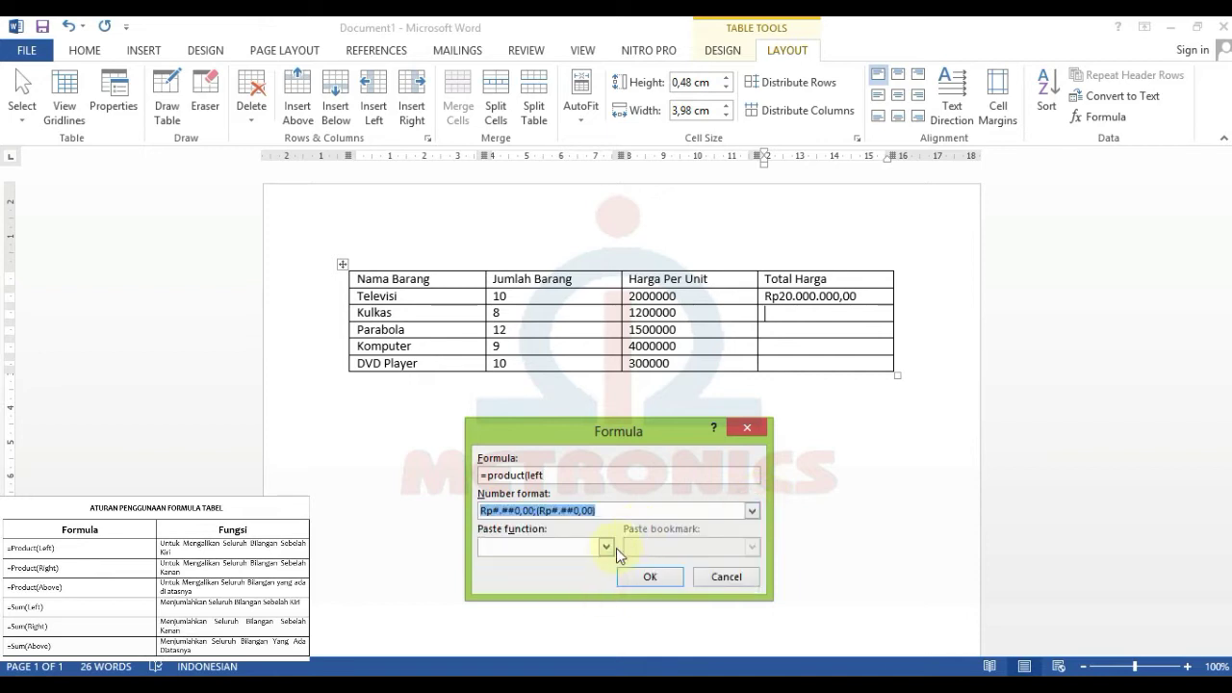
{"action": "left_click", "coordinate": [668, 578]}
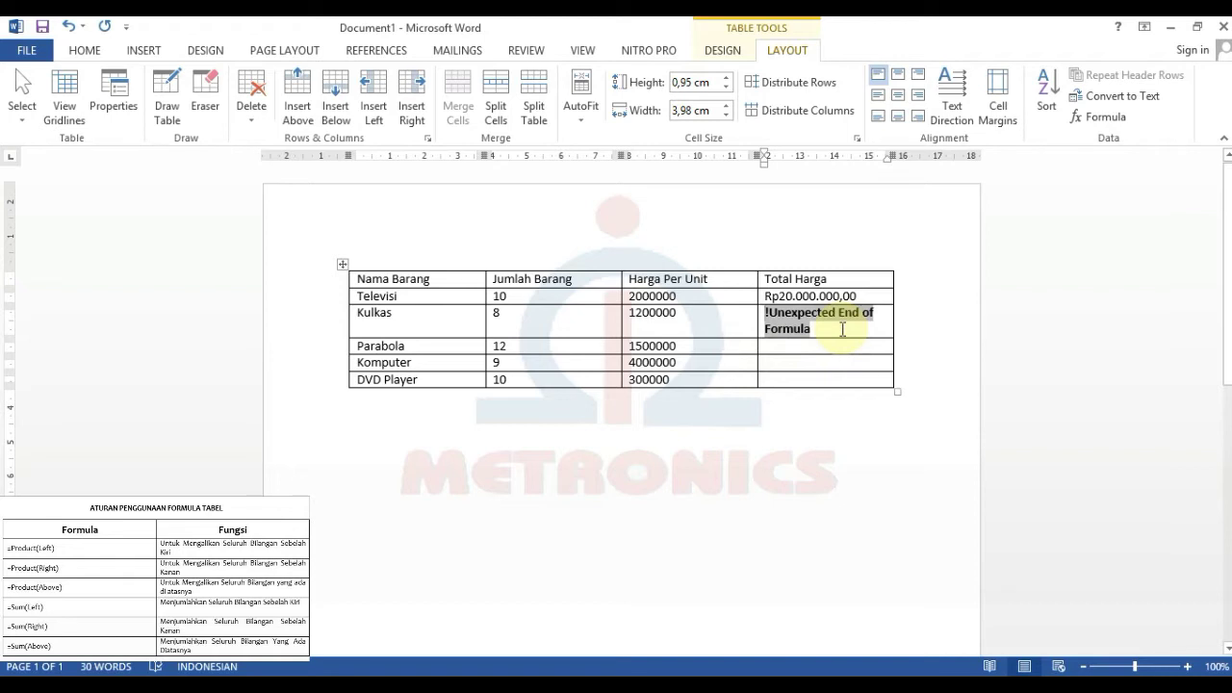
- Delete the error field and re-enter the Kulkas formula as =Product(left)
{"action": "key", "text": "BackSpace"}
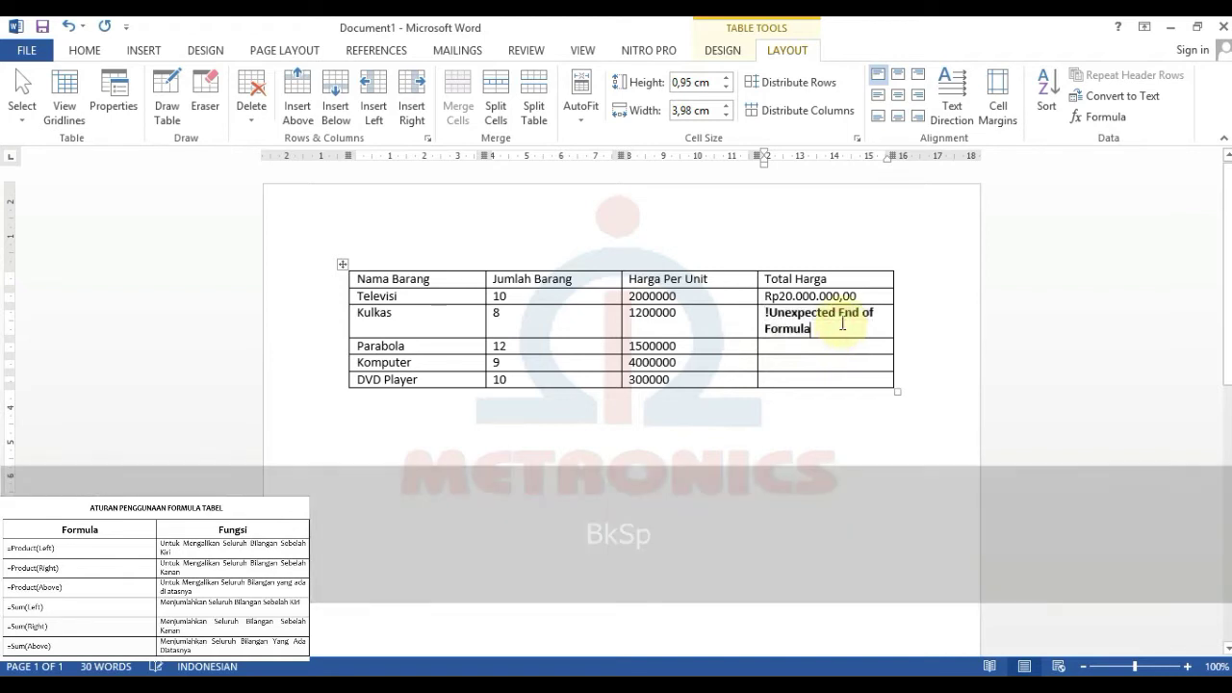
{"action": "triple_click", "coordinate": [774, 318]}
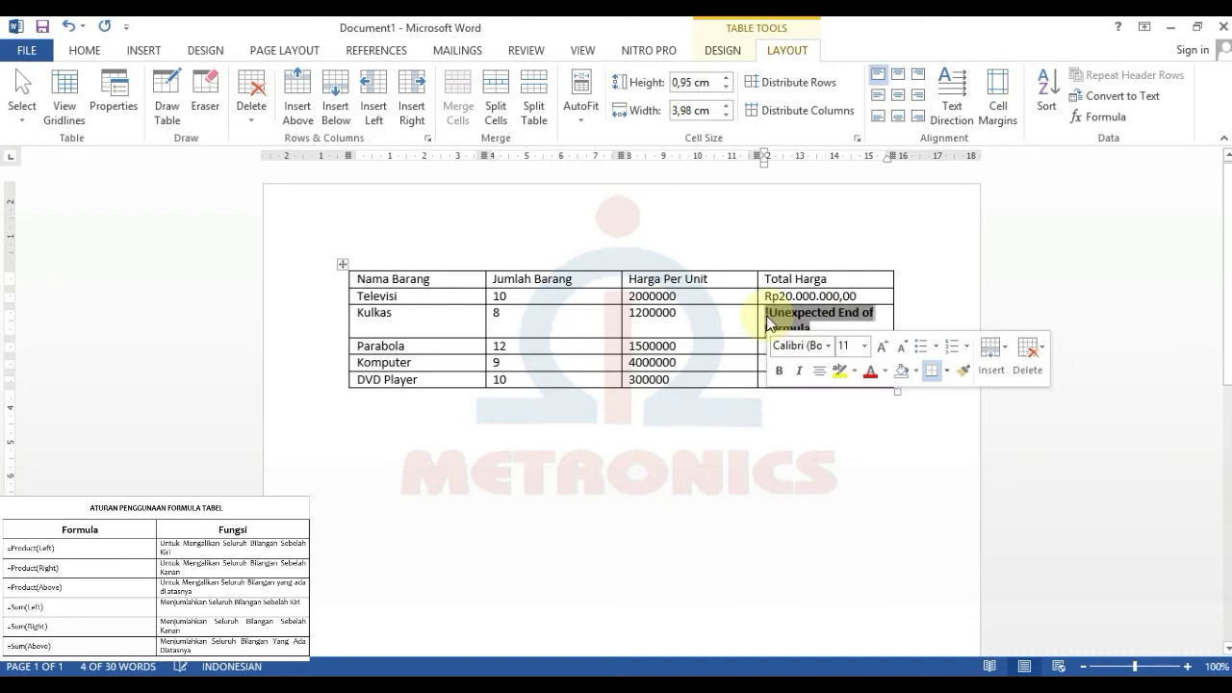
{"action": "key", "text": "BackSpace"}
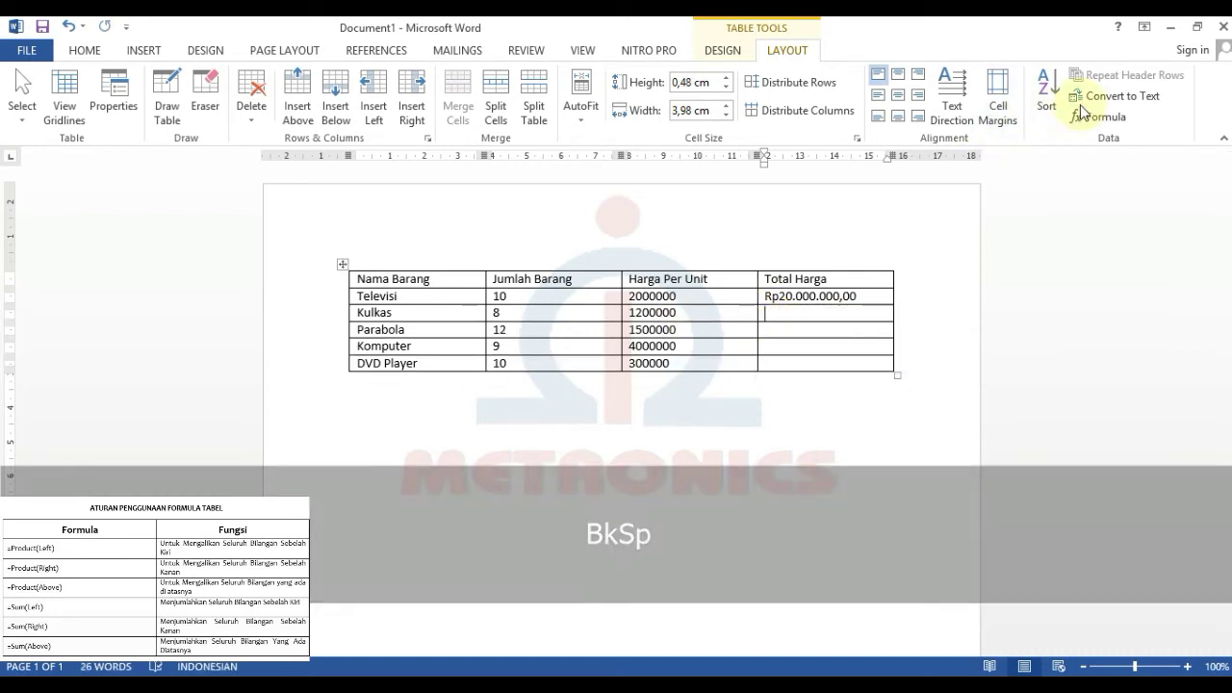
{"action": "left_click", "coordinate": [1086, 116]}
{"action": "left_click_drag", "start_coordinate": [548, 475], "coordinate": [489, 475]}
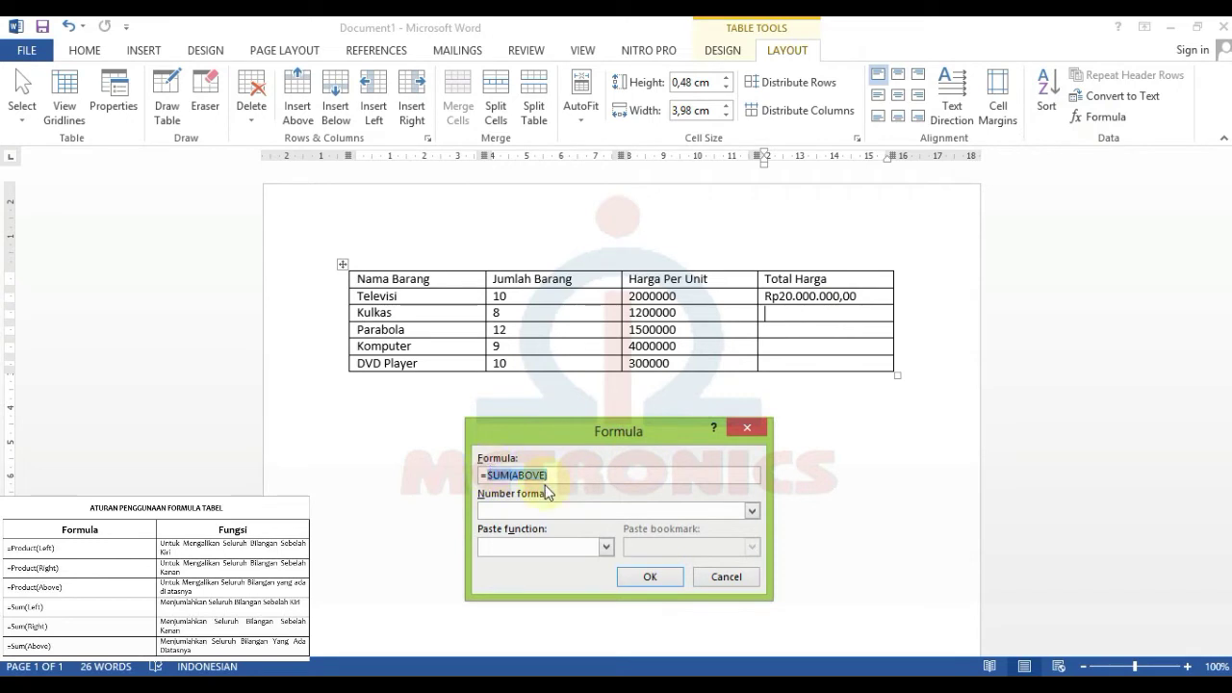
{"action": "key", "text": "Caps_Lock"}
{"action": "type", "text": "P"}
{"action": "key", "text": "Caps_Lock"}
{"action": "type", "text": "roduct"}
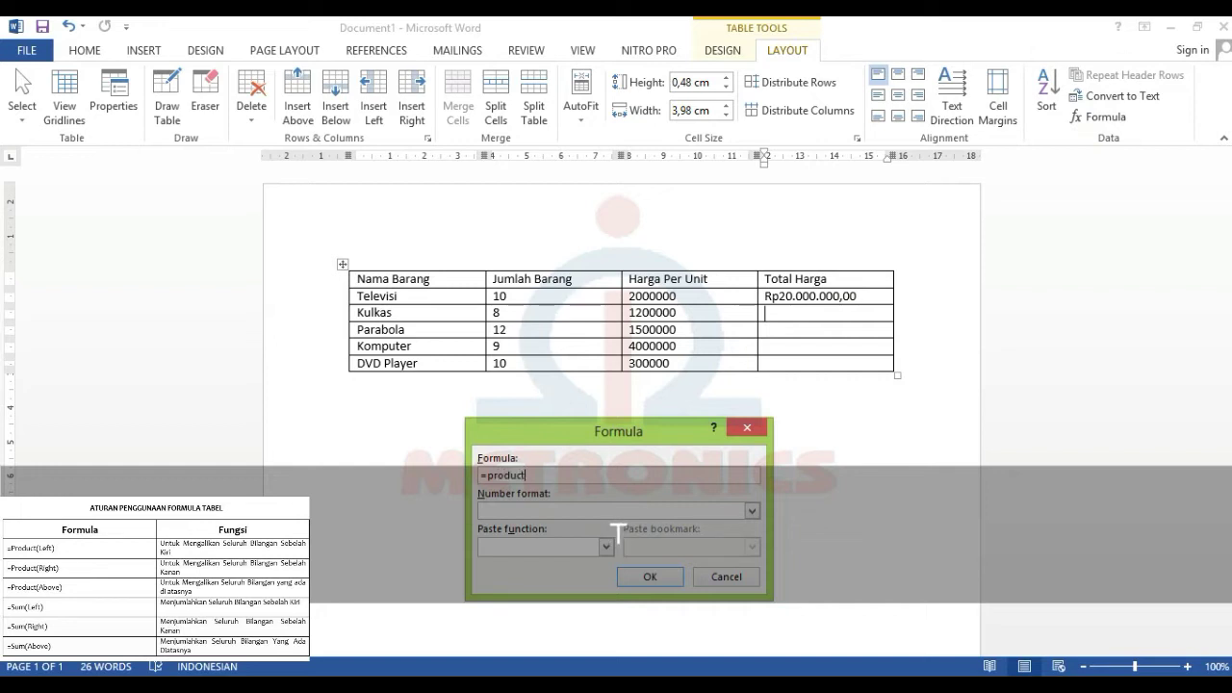
{"action": "type", "text": "(left)"}
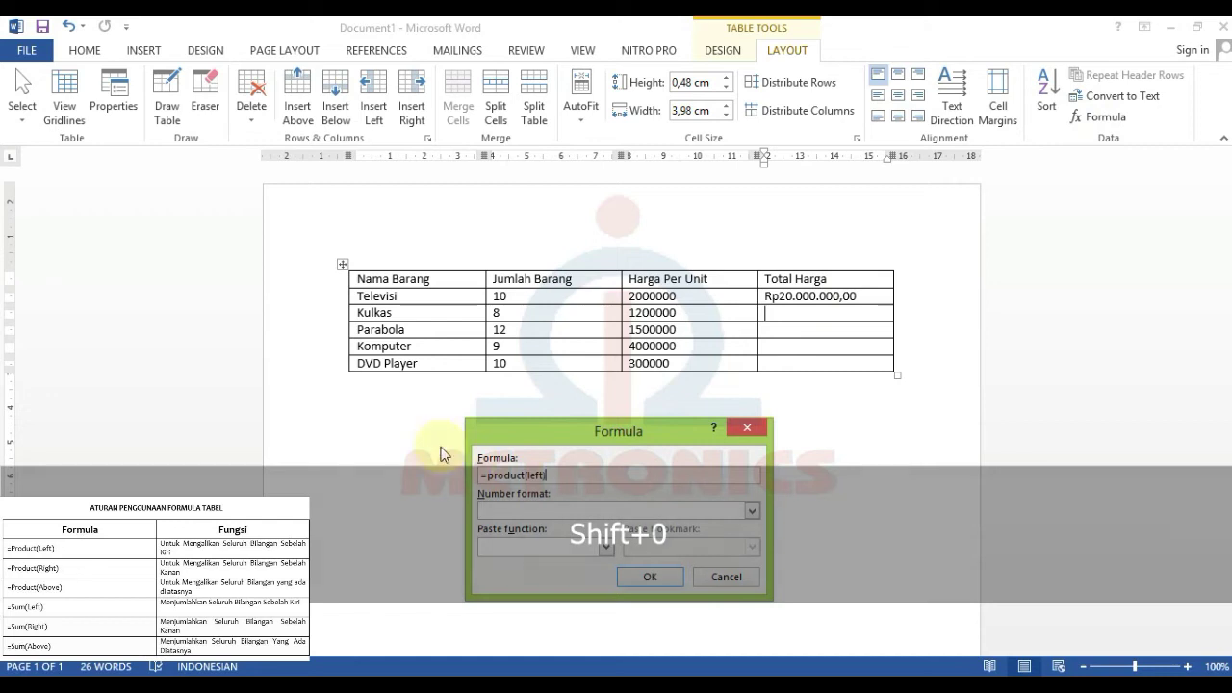
- Set the number format to Rp#.##0,00, inserting Rp9.600.000,00 in the Kulkas cell
{"action": "left_click", "coordinate": [752, 513]}
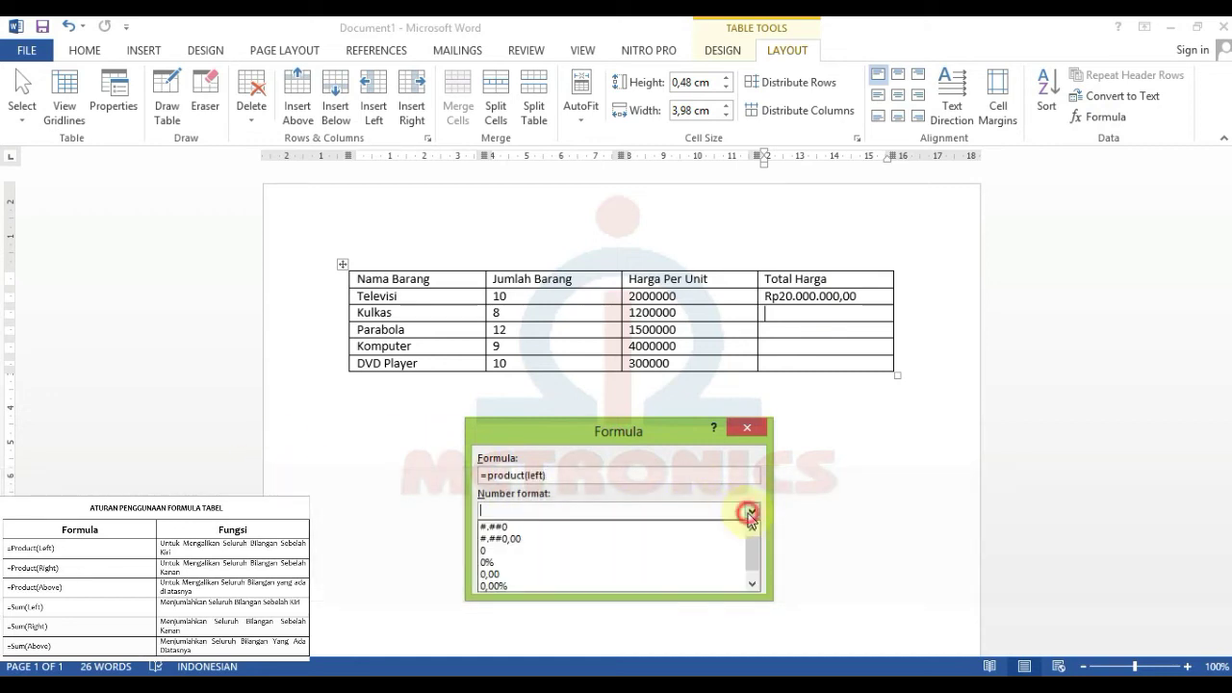
{"action": "left_click", "coordinate": [613, 594]}
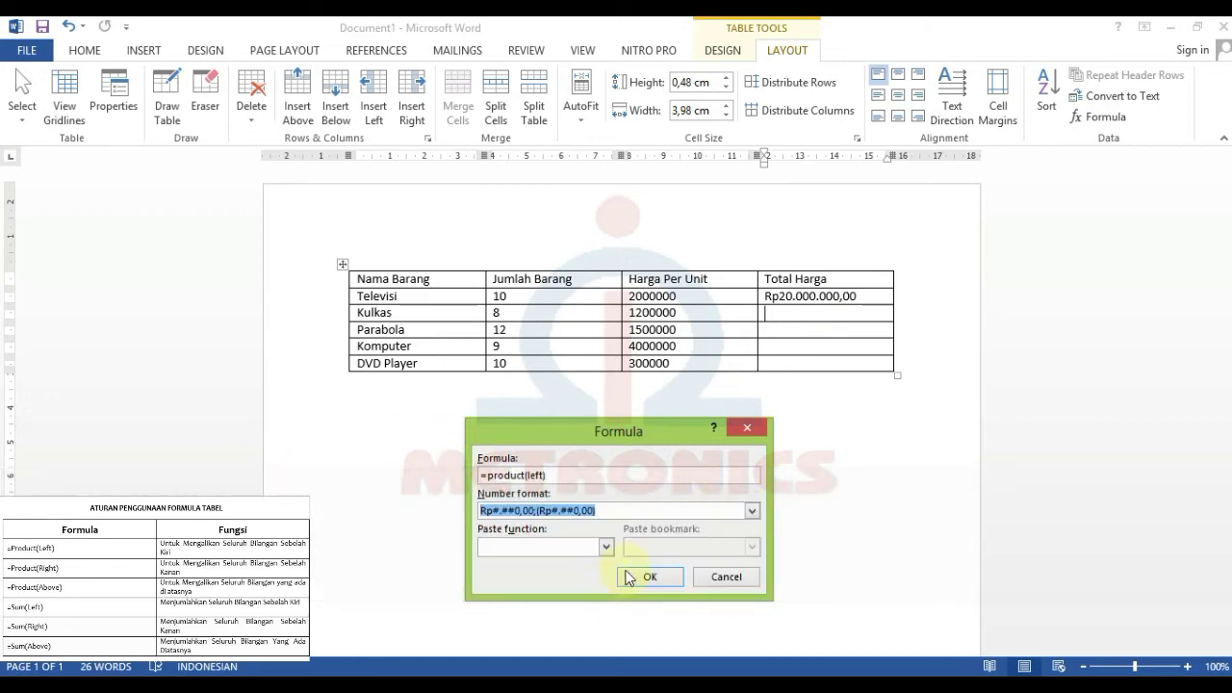
{"action": "left_click", "coordinate": [611, 510]}
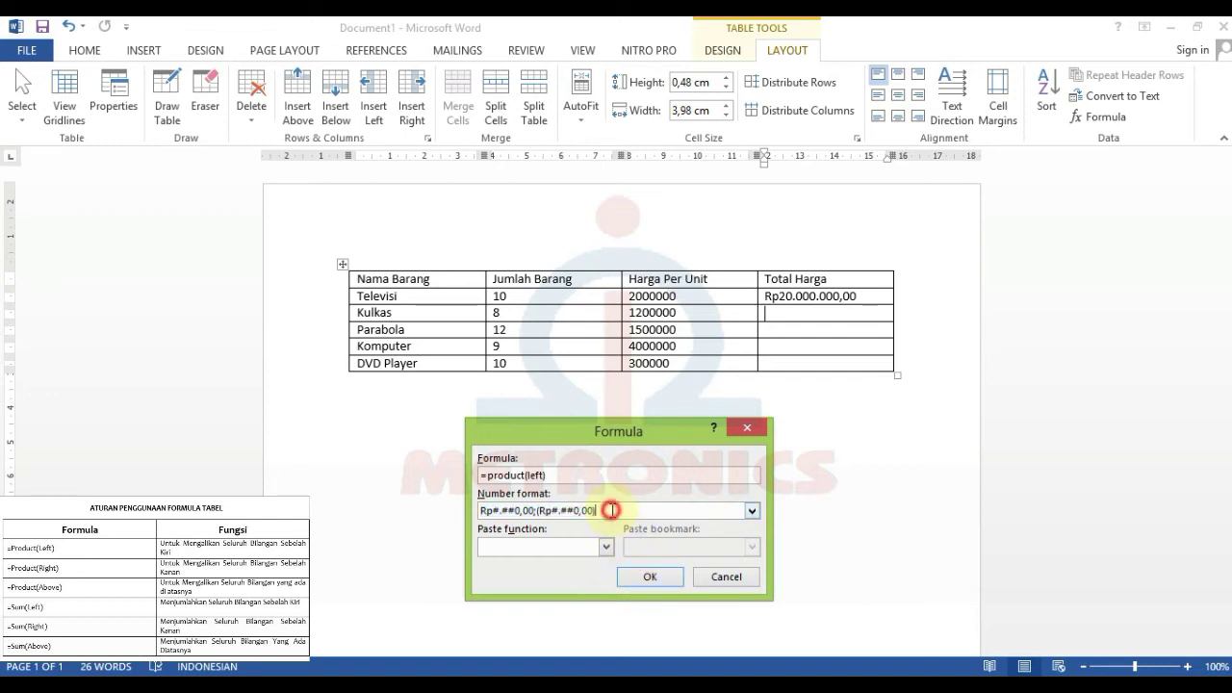
{"action": "left_click_drag", "start_coordinate": [599, 510], "coordinate": [539, 517]}
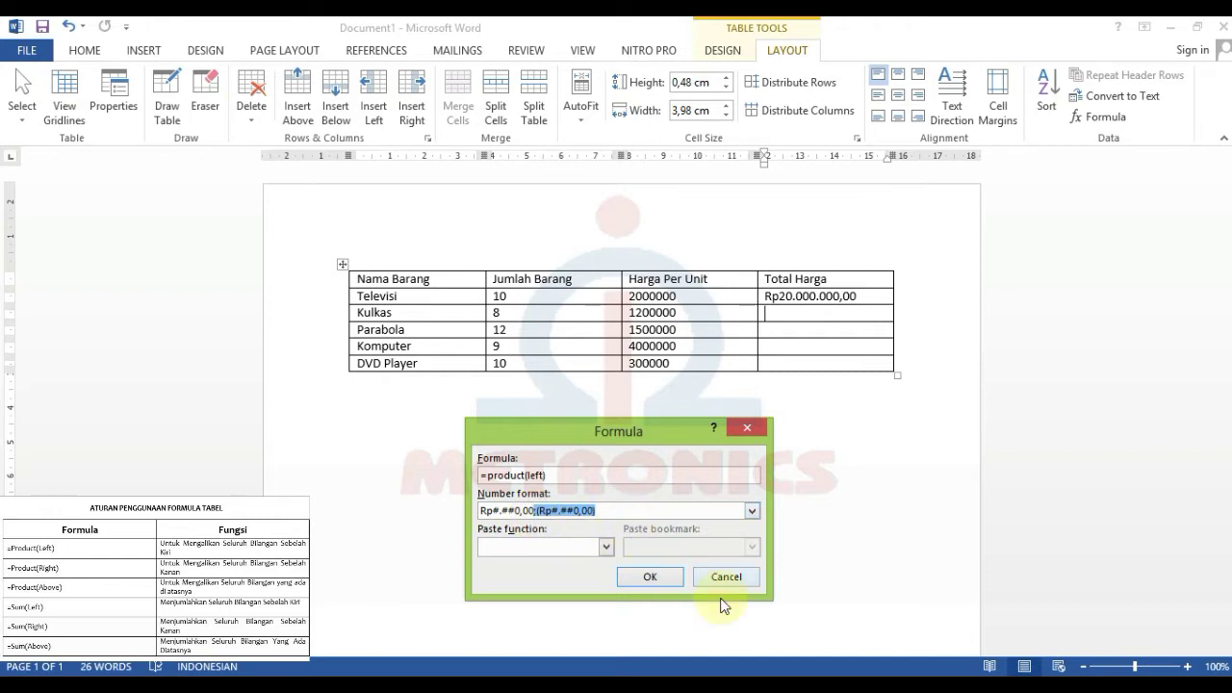
{"action": "key", "text": "BackSpace"}
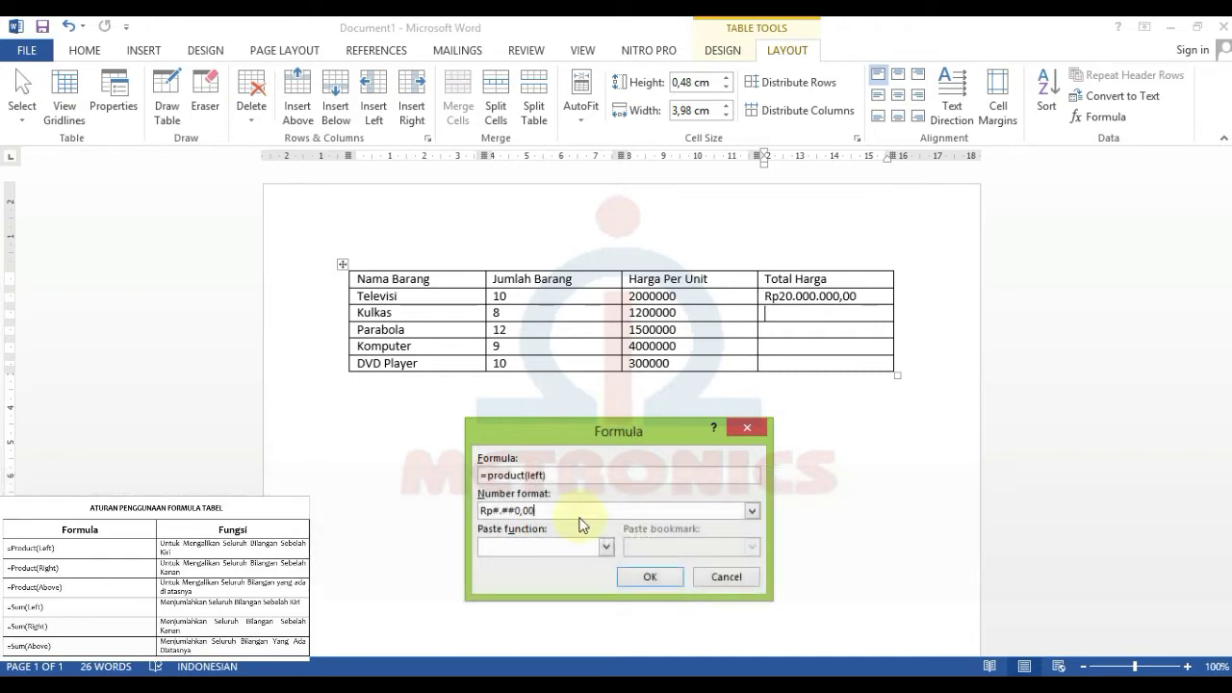
{"action": "left_click", "coordinate": [644, 578]}
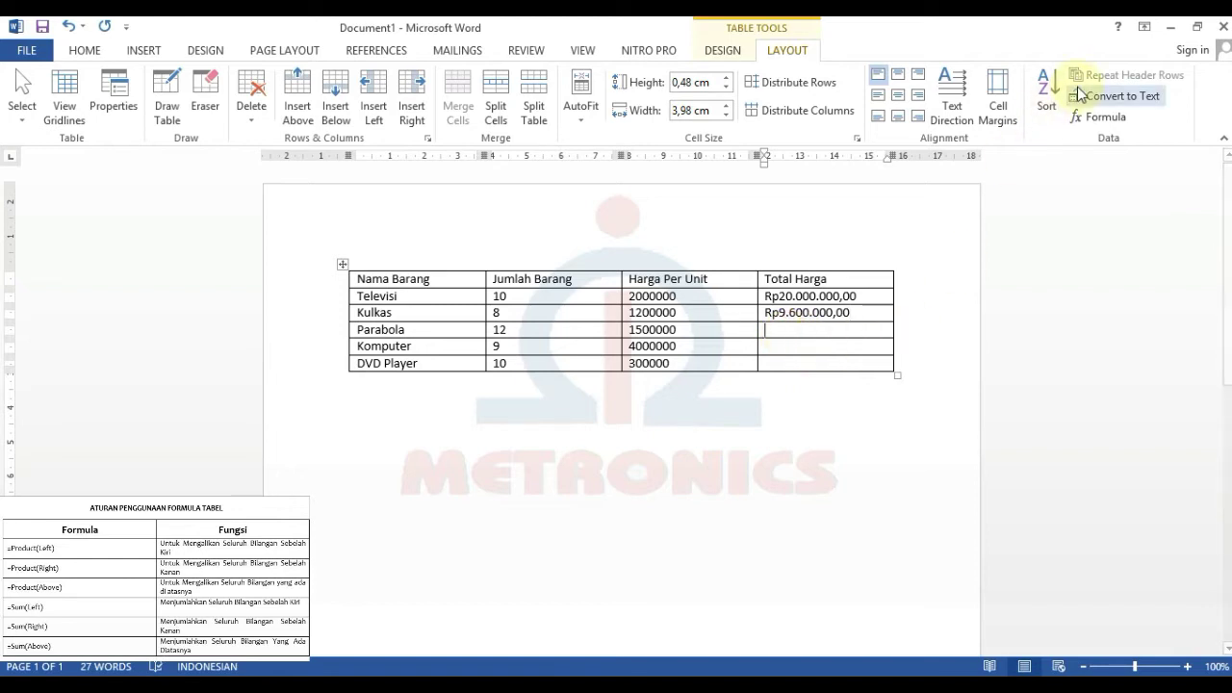
- Set Parabola's Total Harga to =product(left) in Rp#.##0,00 format, giving Rp18.000.000,00
{"action": "left_click", "coordinate": [1094, 116]}
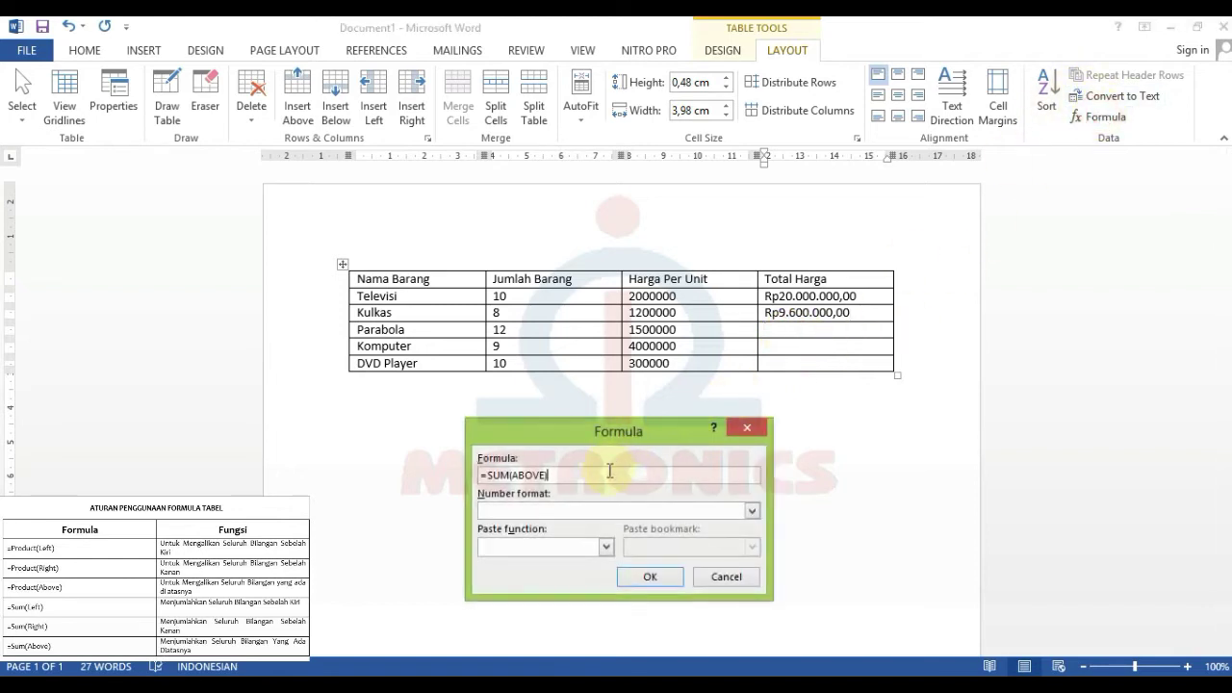
{"action": "left_click_drag", "start_coordinate": [592, 478], "coordinate": [473, 463]}
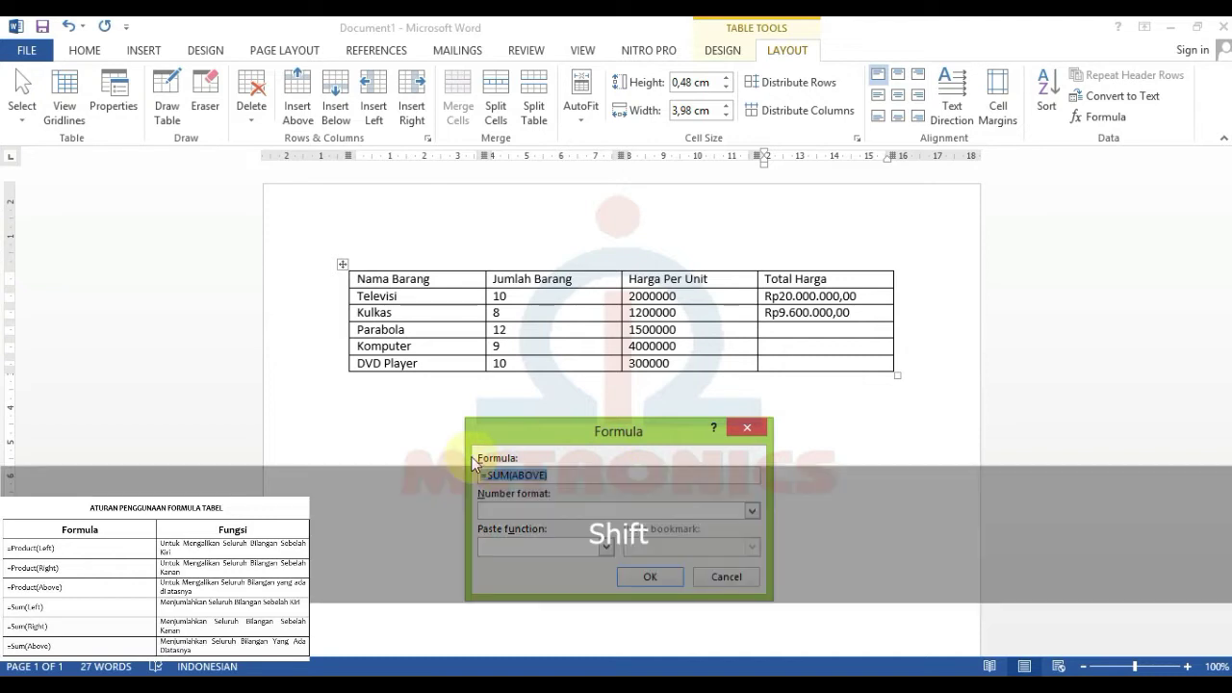
{"action": "type", "text": "=prod"}
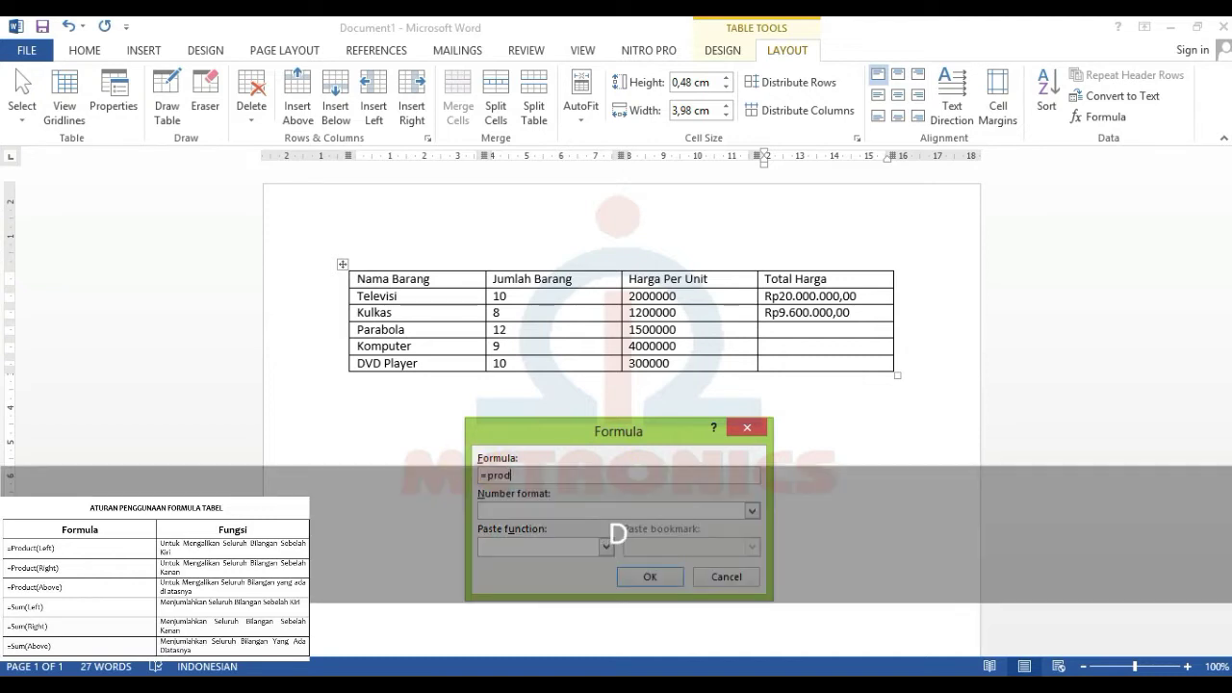
{"action": "type", "text": "uct(left)"}
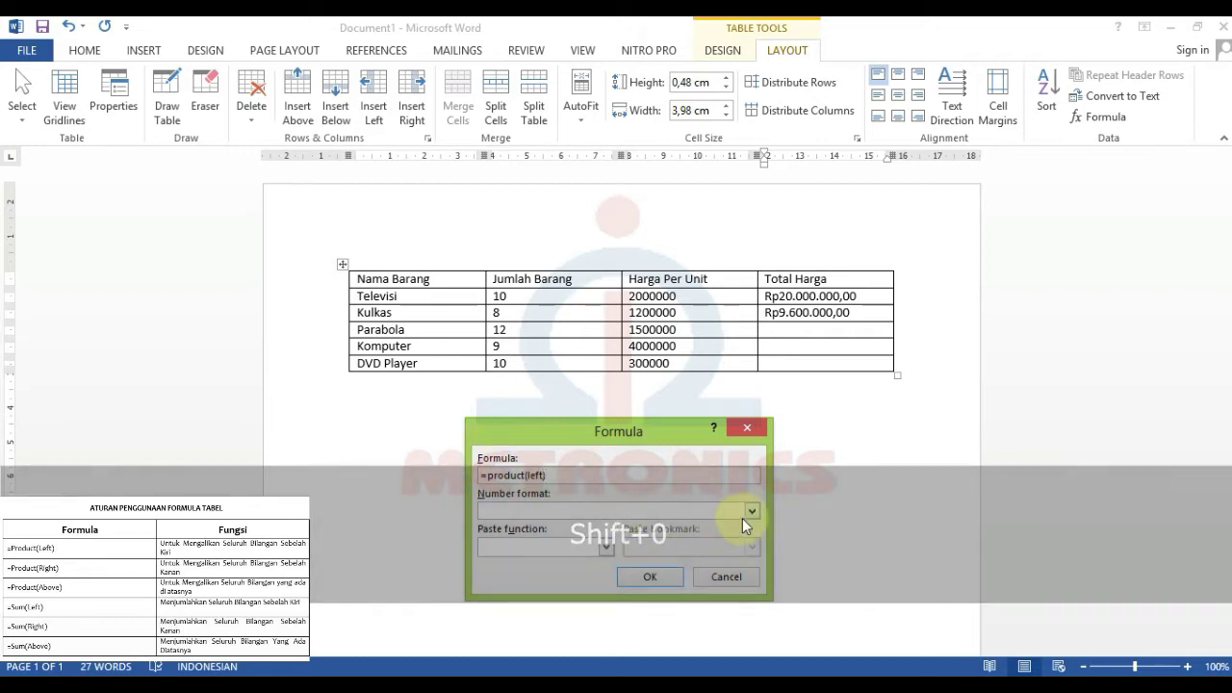
{"action": "left_click", "coordinate": [752, 511]}
{"action": "scroll", "coordinate": [688, 548], "scroll_direction": "down", "scroll_amount": 2}
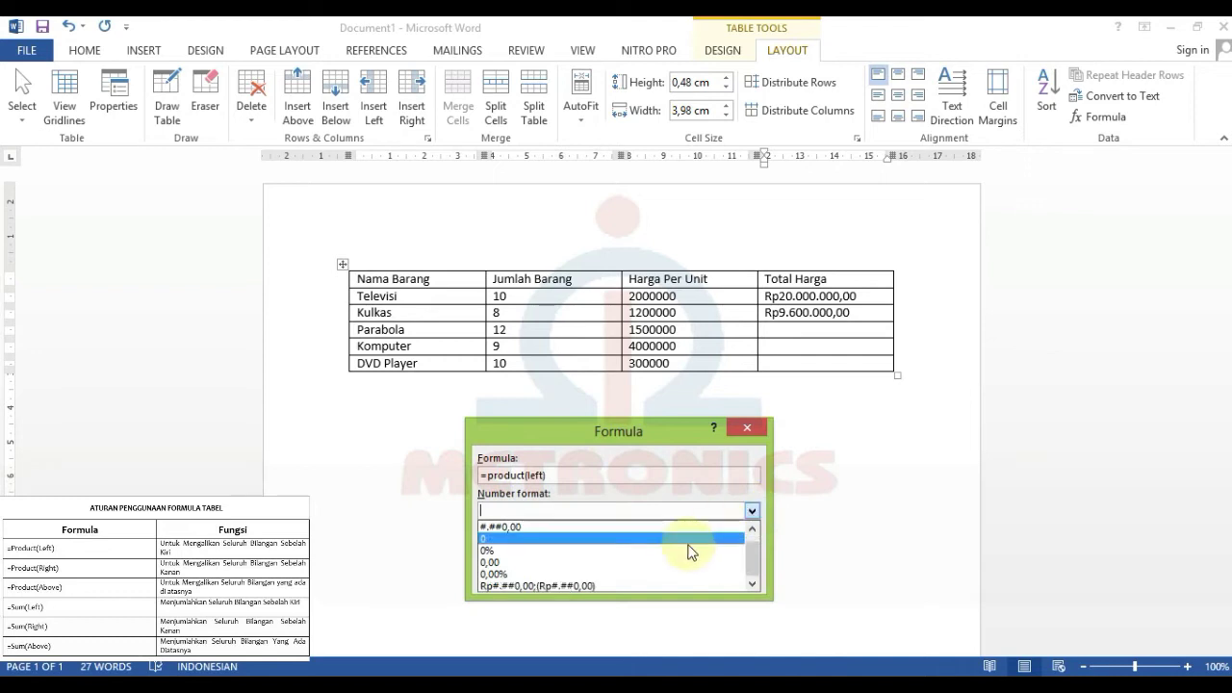
{"action": "left_click", "coordinate": [628, 581]}
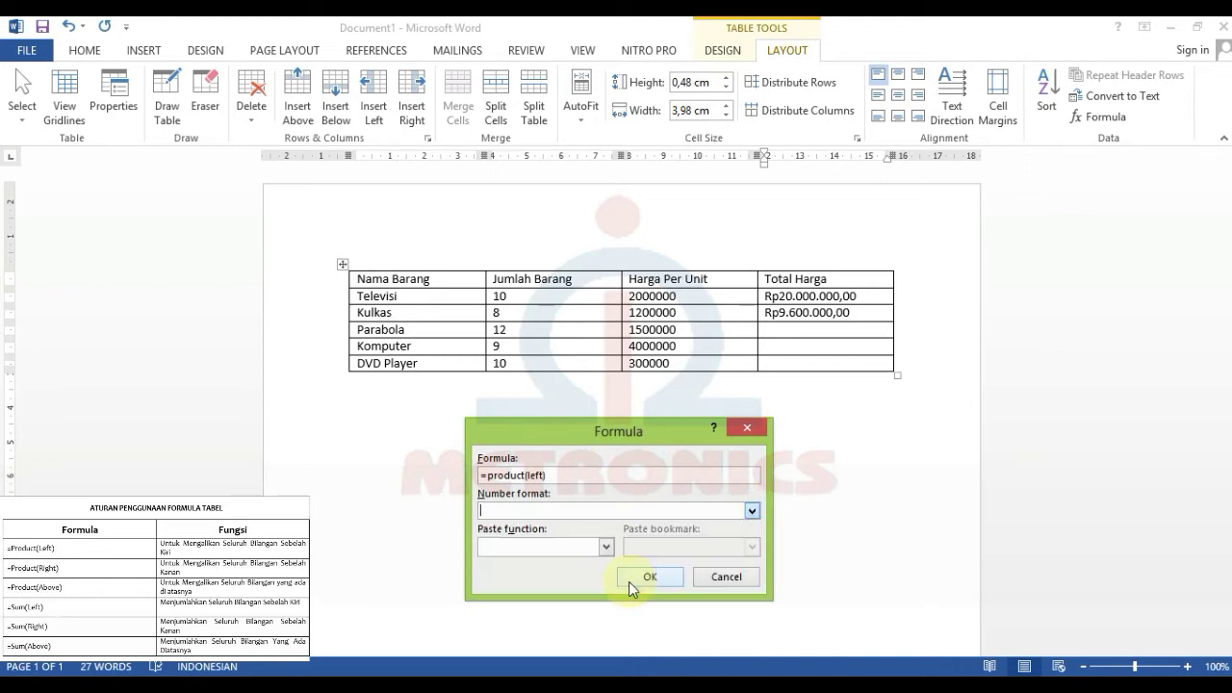
{"action": "left_click", "coordinate": [536, 511]}
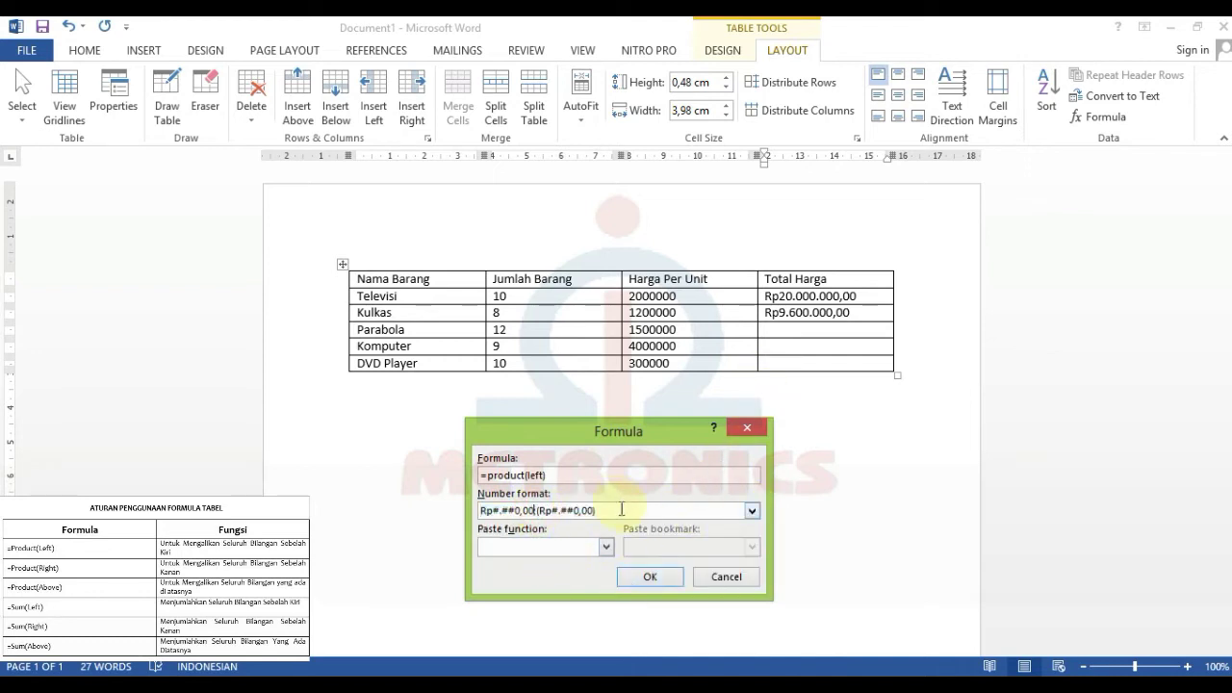
{"action": "left_click_drag", "start_coordinate": [621, 510], "coordinate": [536, 510]}
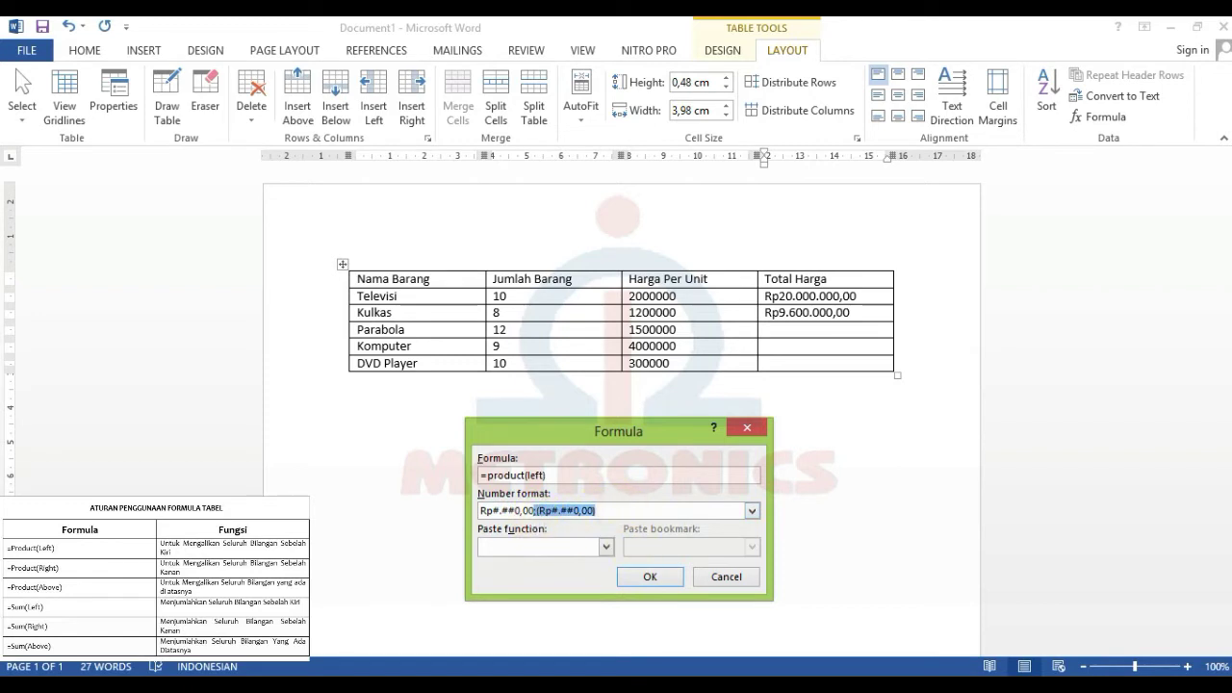
{"action": "key", "text": "BackSpace"}
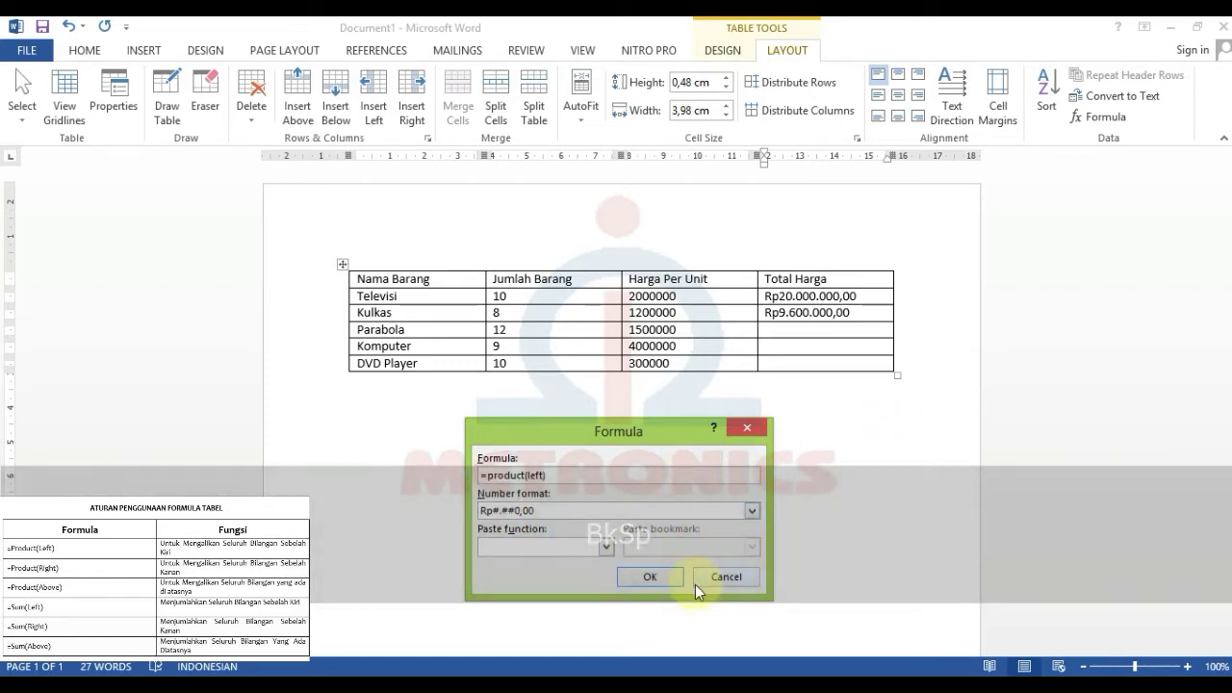
{"action": "left_click", "coordinate": [668, 581]}
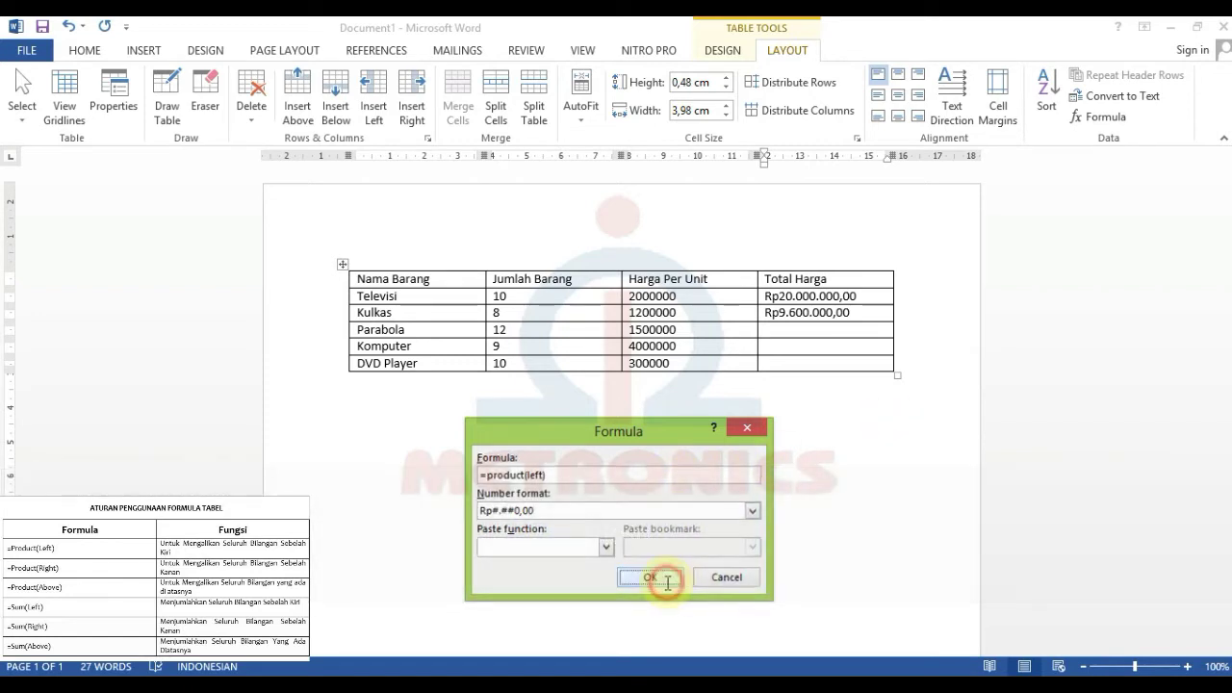
{"action": "left_click", "coordinate": [809, 348]}
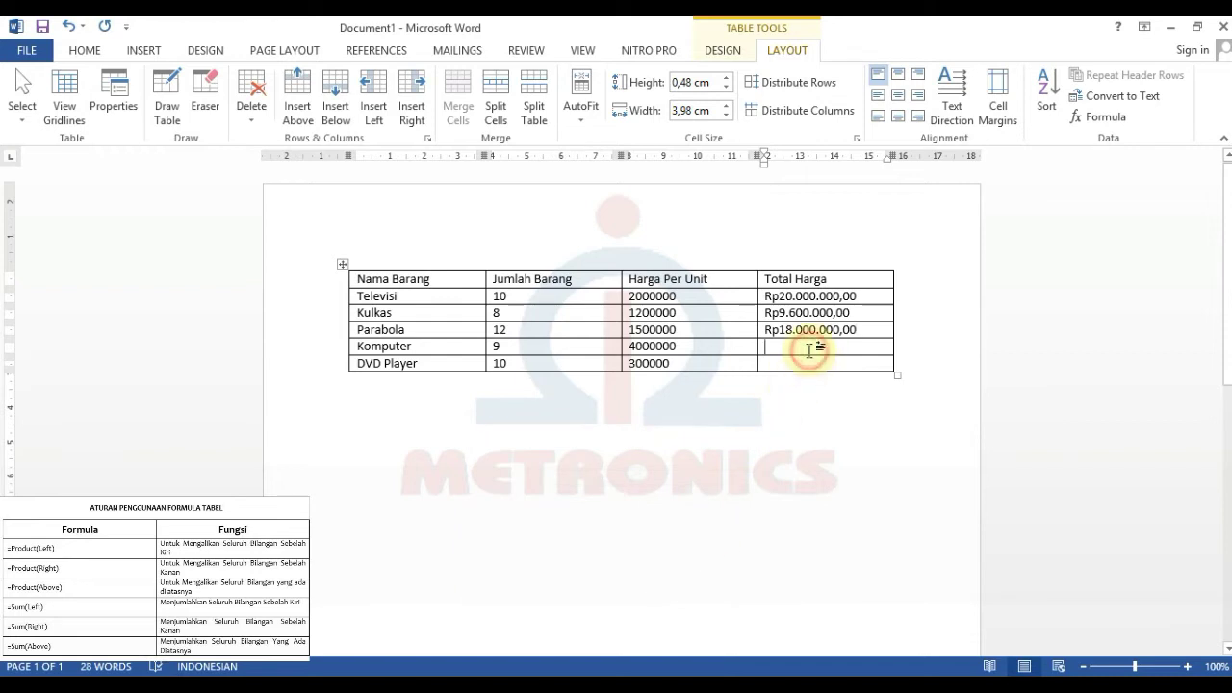
- Set Komputer's Total Harga to =product(left) in Rp#.##0,00 format, giving Rp36.000.000,00
{"action": "left_click", "coordinate": [1096, 116]}
{"action": "left_click_drag", "start_coordinate": [569, 476], "coordinate": [488, 481]}
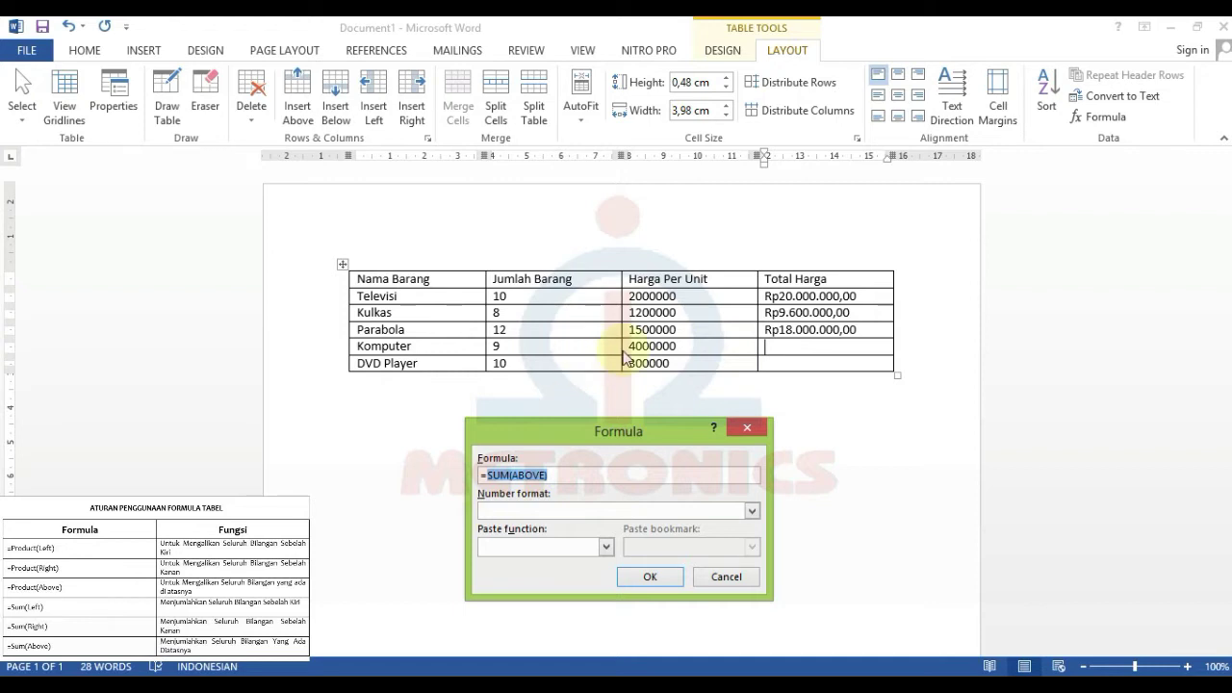
{"action": "type", "text": "product"}
{"action": "key", "text": "BackSpace"}
{"action": "type", "text": "(left)"}
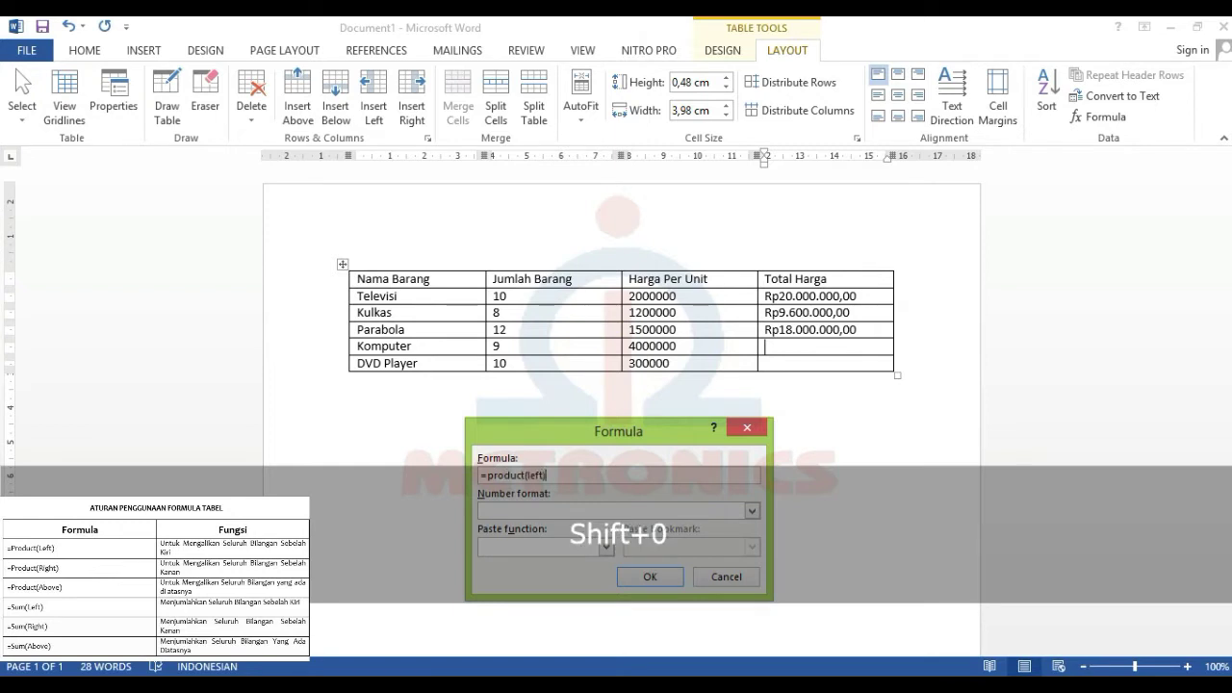
{"action": "left_click", "coordinate": [752, 511]}
{"action": "scroll", "coordinate": [638, 569], "scroll_direction": "down", "scroll_amount": 1}
{"action": "left_click", "coordinate": [600, 584]}
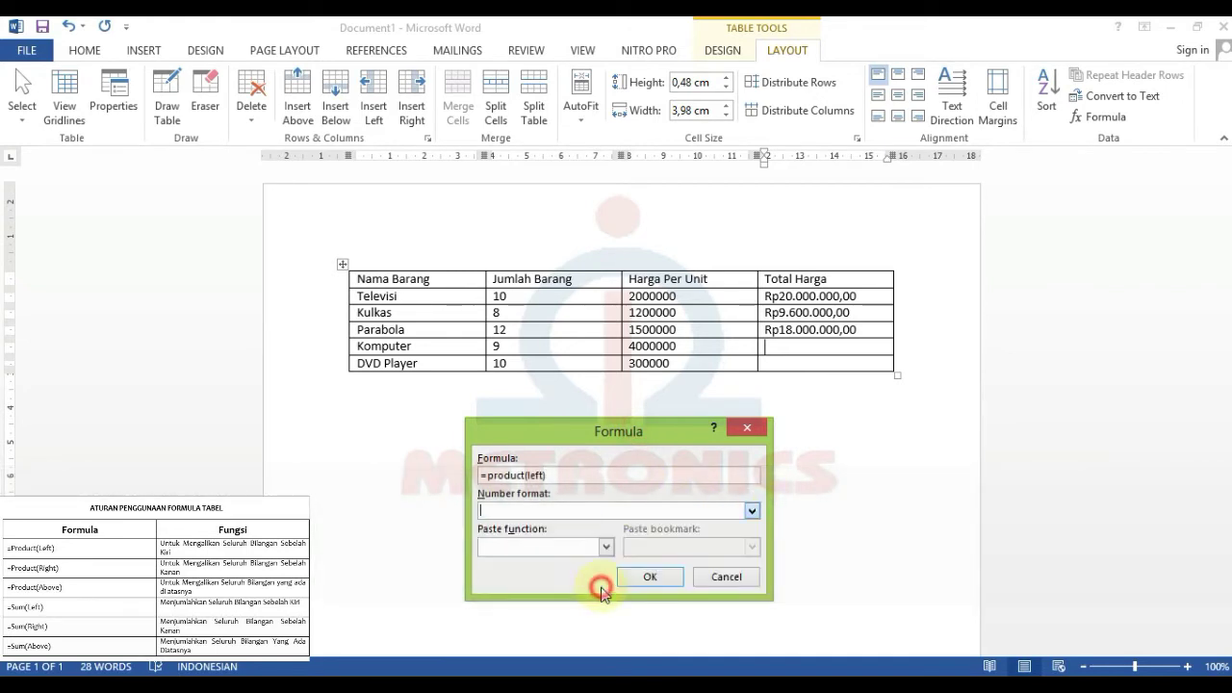
{"action": "left_click_drag", "start_coordinate": [521, 517], "coordinate": [640, 515]}
{"action": "left_click_drag", "start_coordinate": [535, 511], "coordinate": [609, 515]}
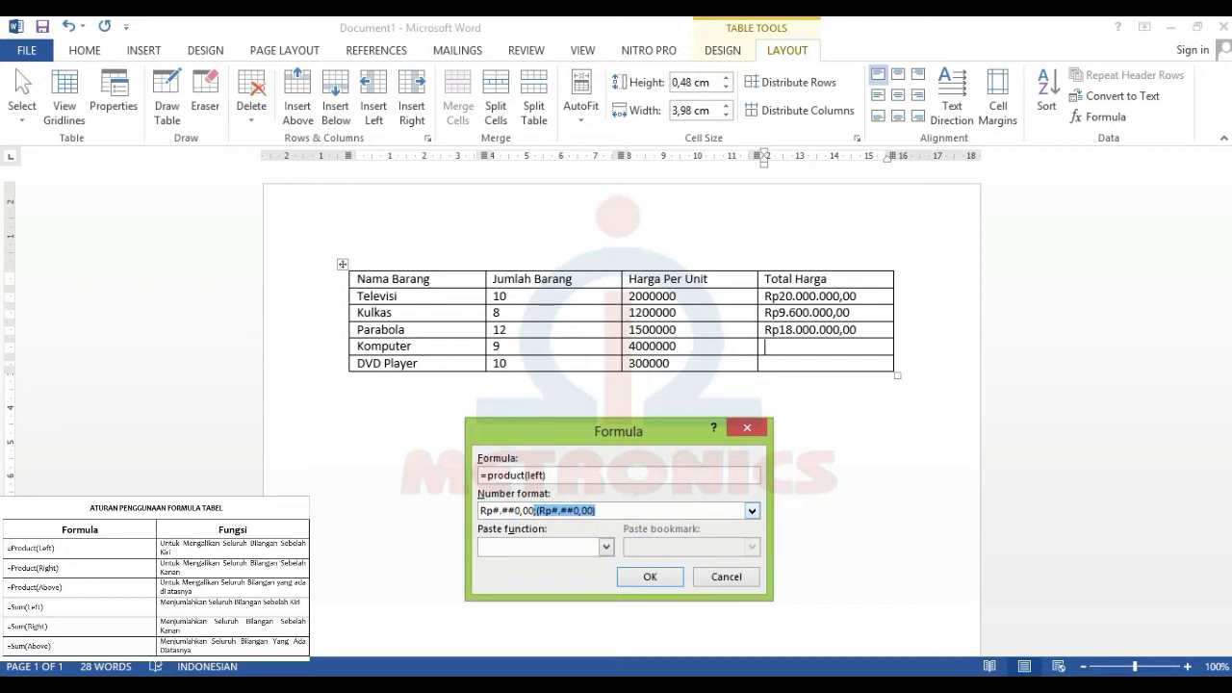
{"action": "key", "text": "BackSpace"}
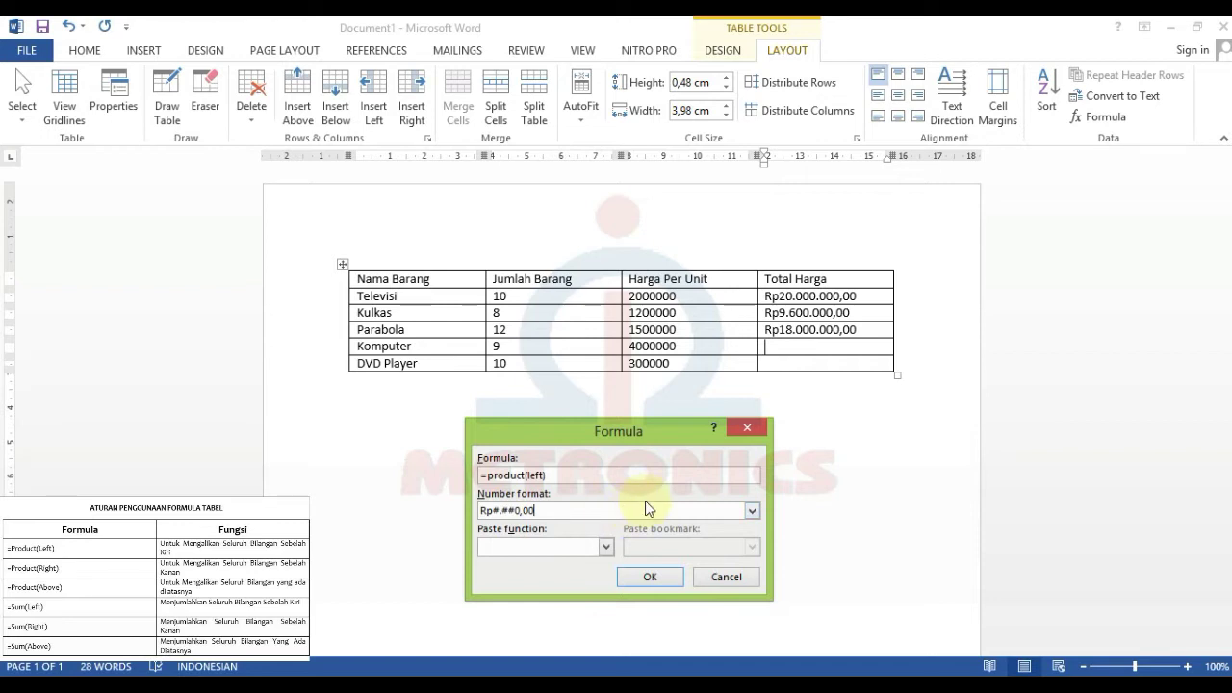
{"action": "left_click", "coordinate": [655, 580]}
{"action": "left_click", "coordinate": [767, 364]}
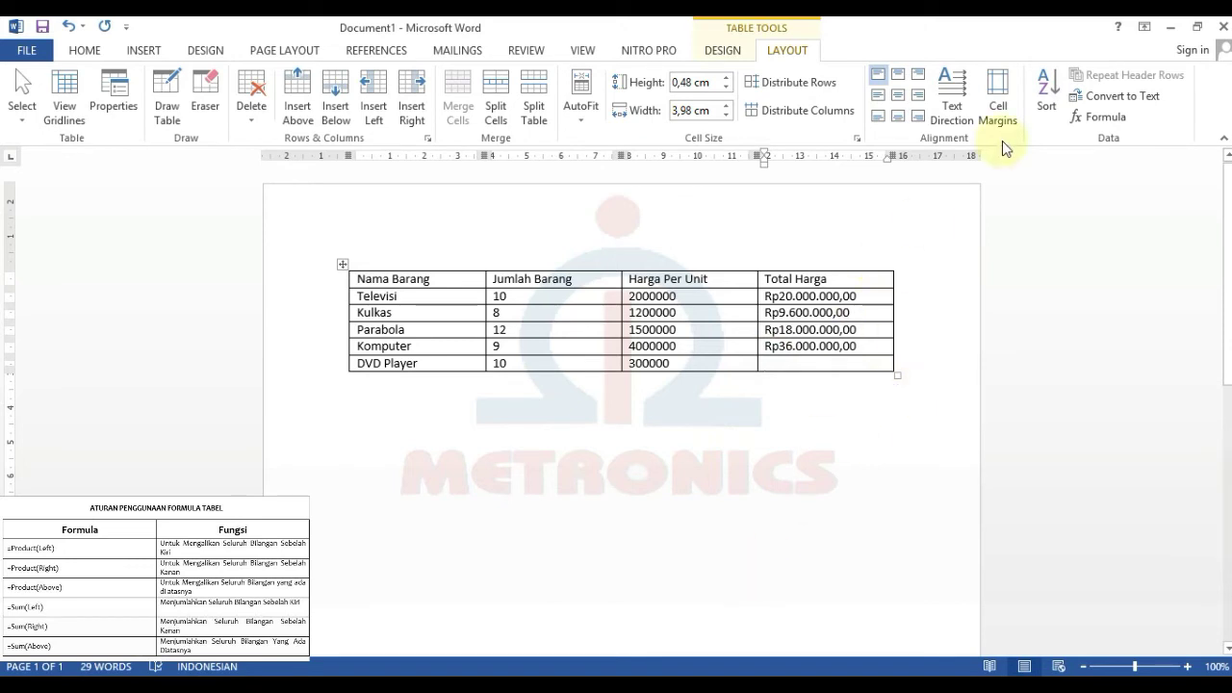
- Set DVD Player's Total Harga to =product(left) in Rp#.##0,00 format, giving Rp3.000.000,00
{"action": "left_click", "coordinate": [1115, 128]}
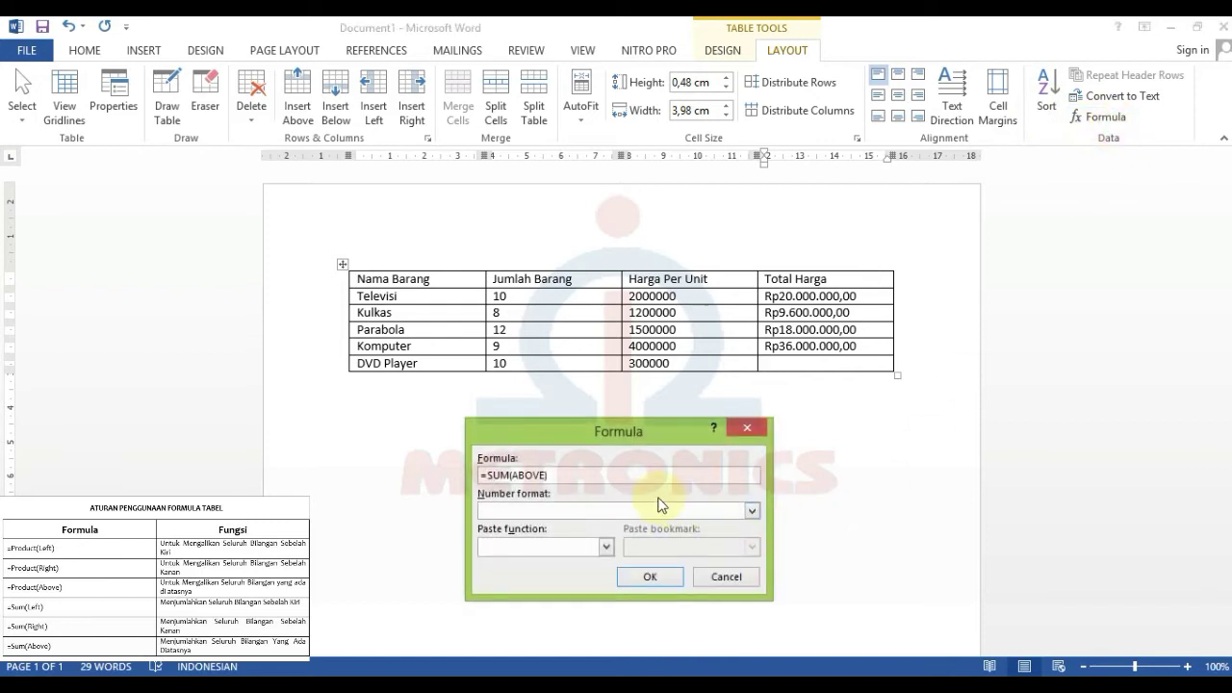
{"action": "left_click_drag", "start_coordinate": [583, 476], "coordinate": [487, 478]}
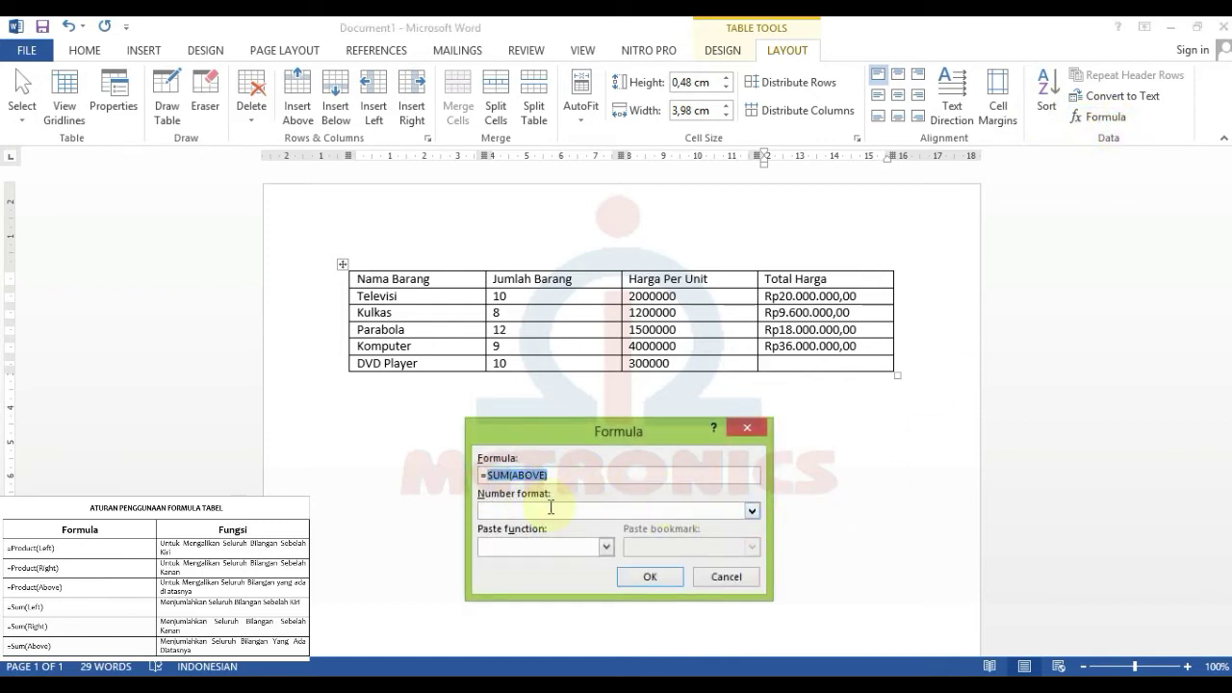
{"action": "type", "text": "product("}
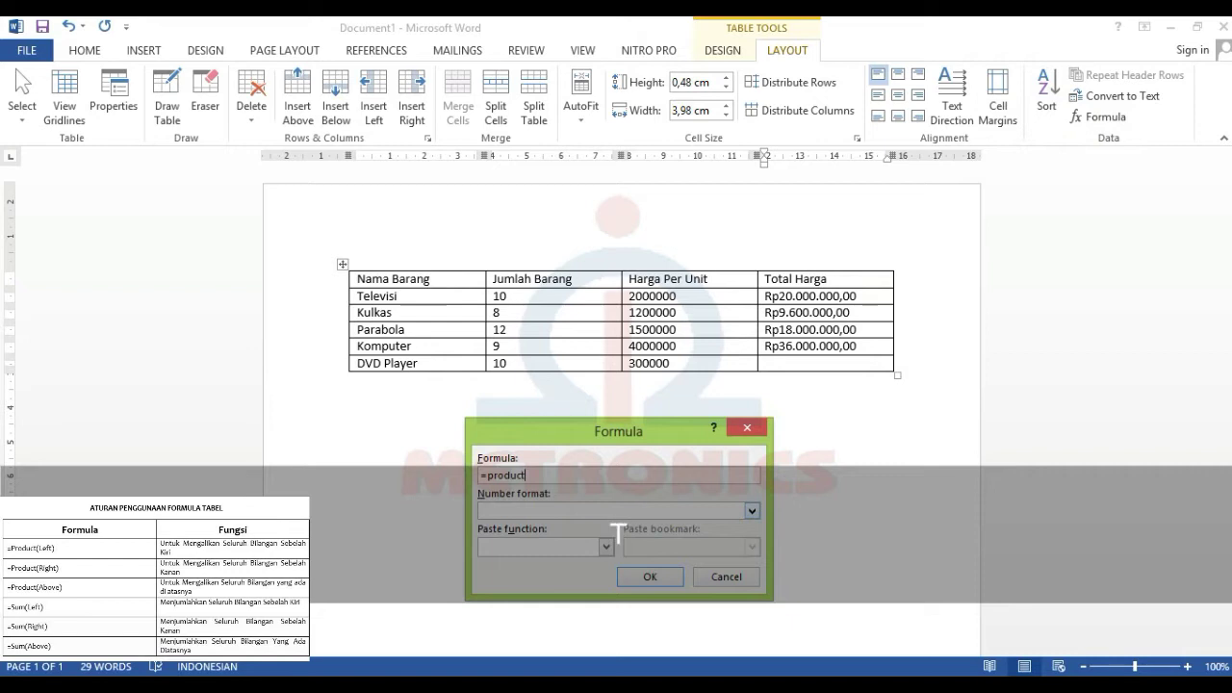
{"action": "type", "text": "left)"}
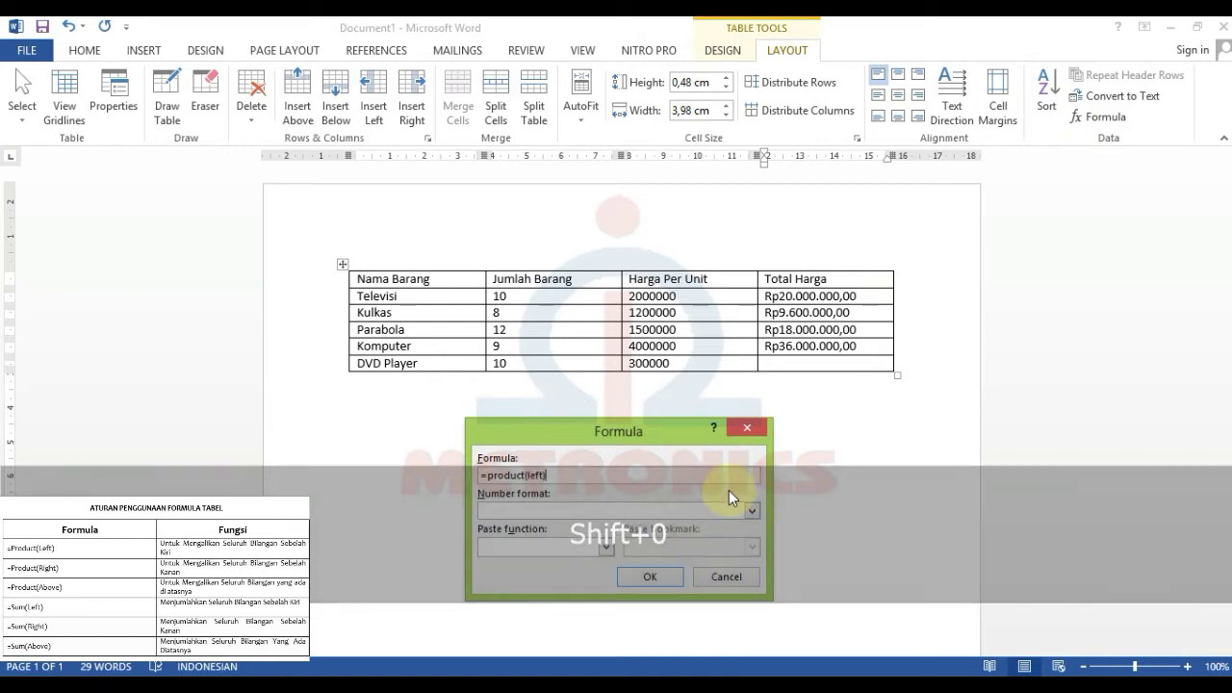
{"action": "left_click", "coordinate": [752, 511]}
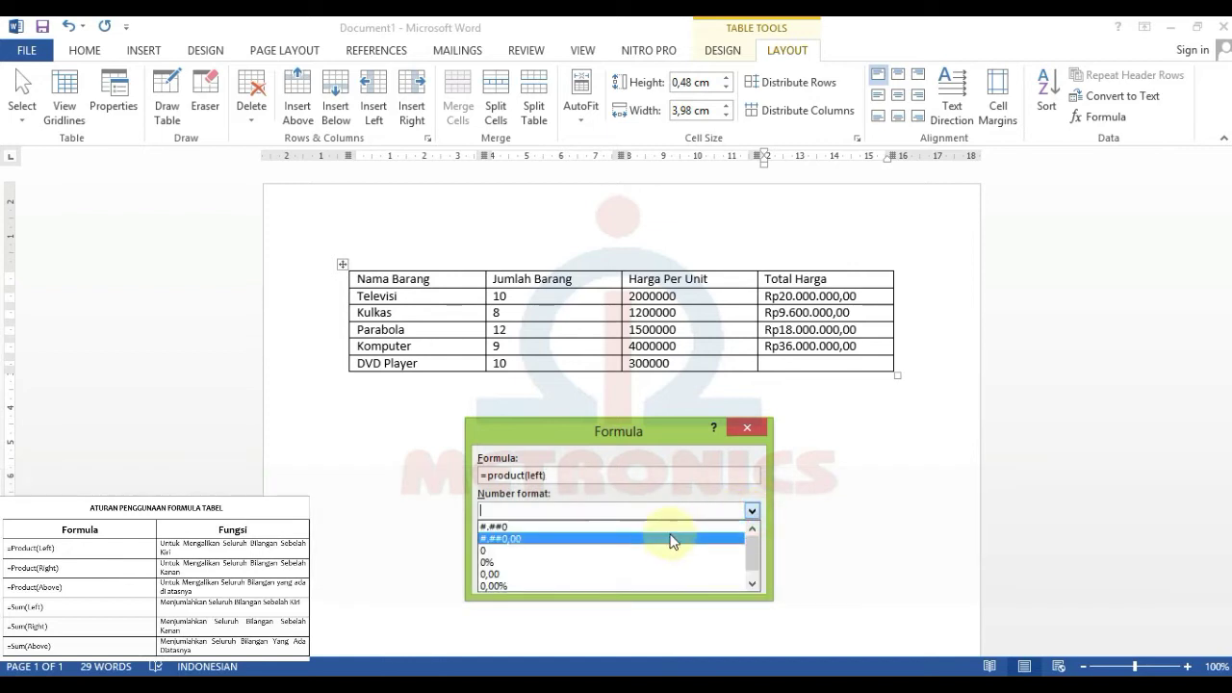
{"action": "left_click", "coordinate": [601, 592]}
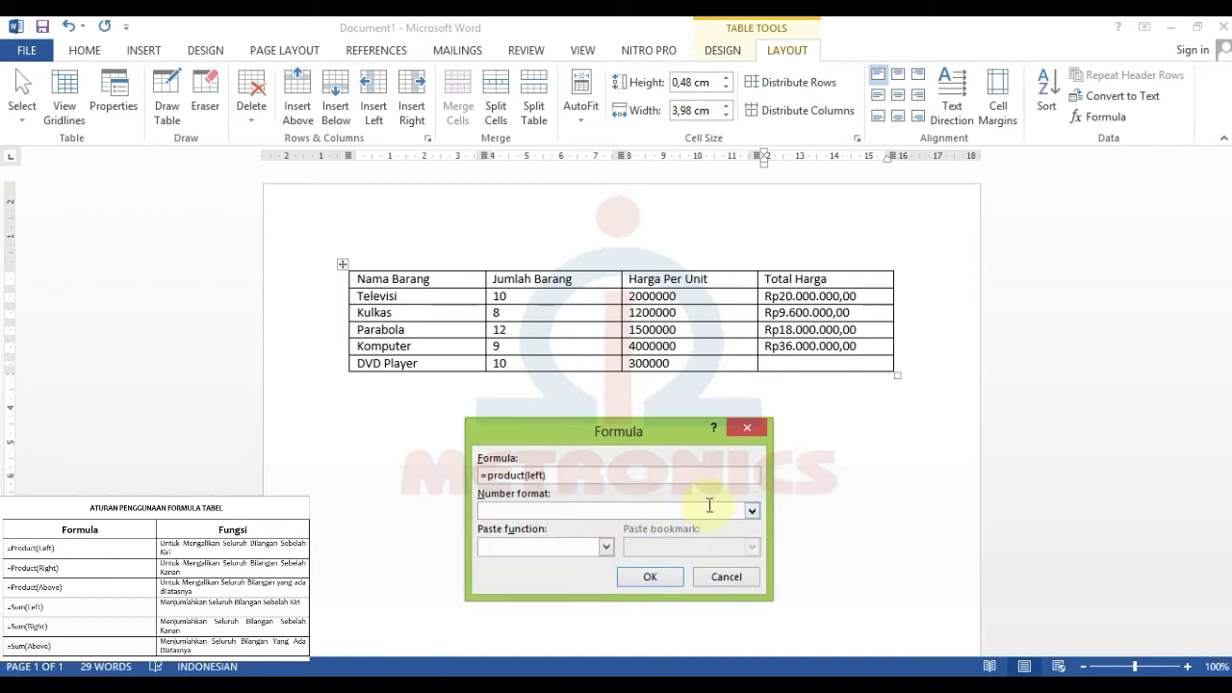
{"action": "left_click", "coordinate": [752, 512]}
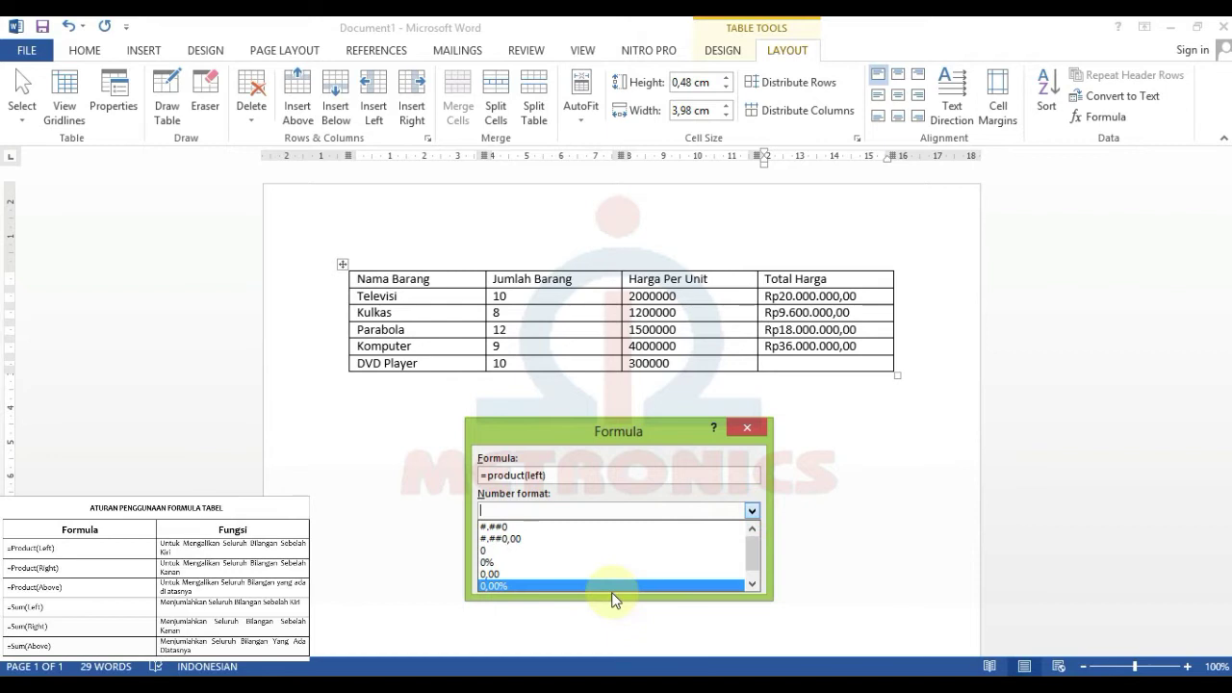
{"action": "left_click", "coordinate": [607, 587]}
{"action": "left_click_drag", "start_coordinate": [612, 510], "coordinate": [537, 511]}
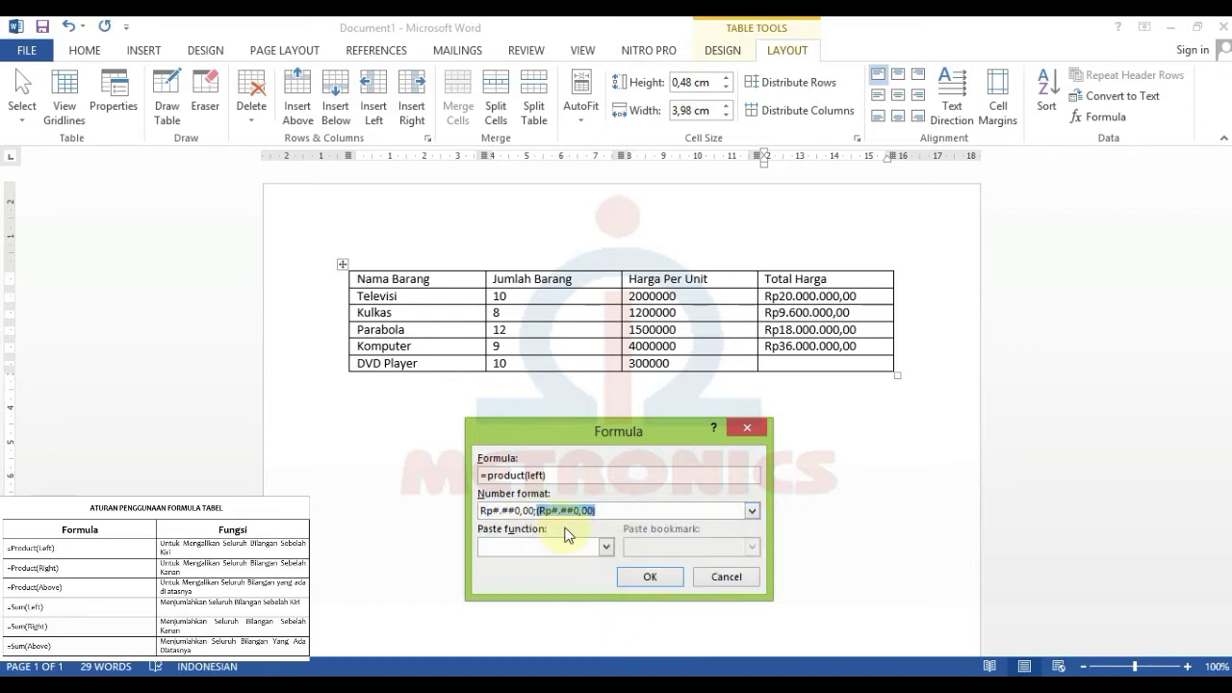
{"action": "key", "text": "BackSpace"}
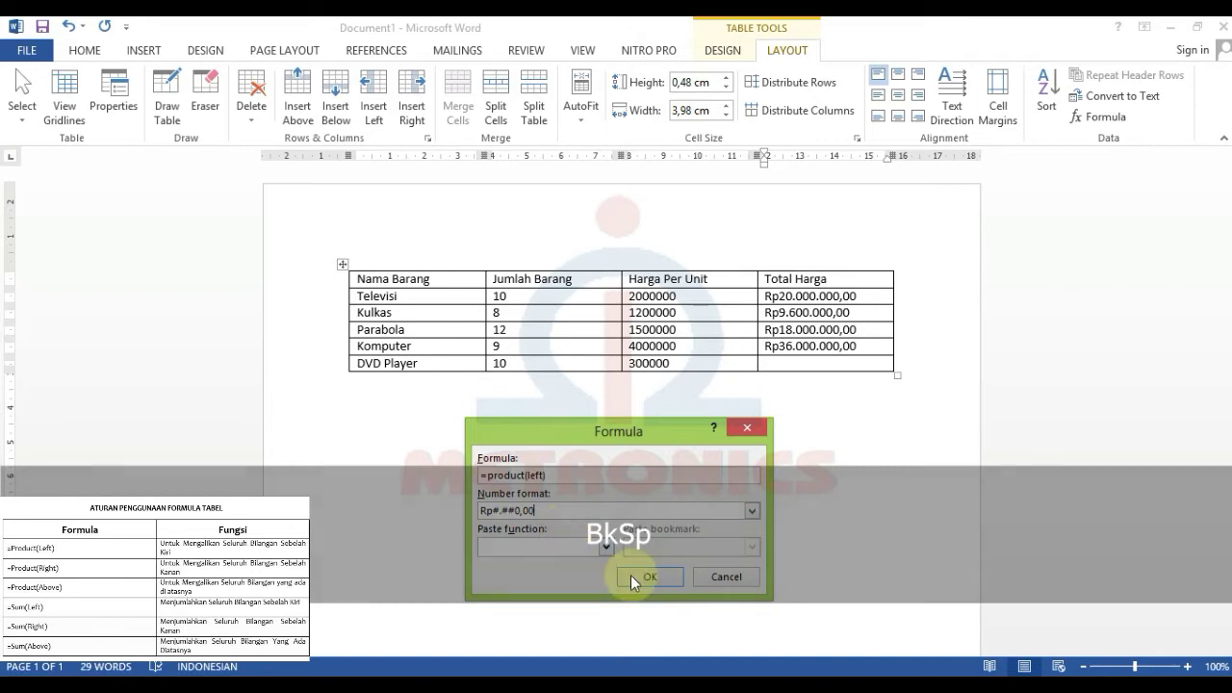
{"action": "left_click", "coordinate": [657, 575]}
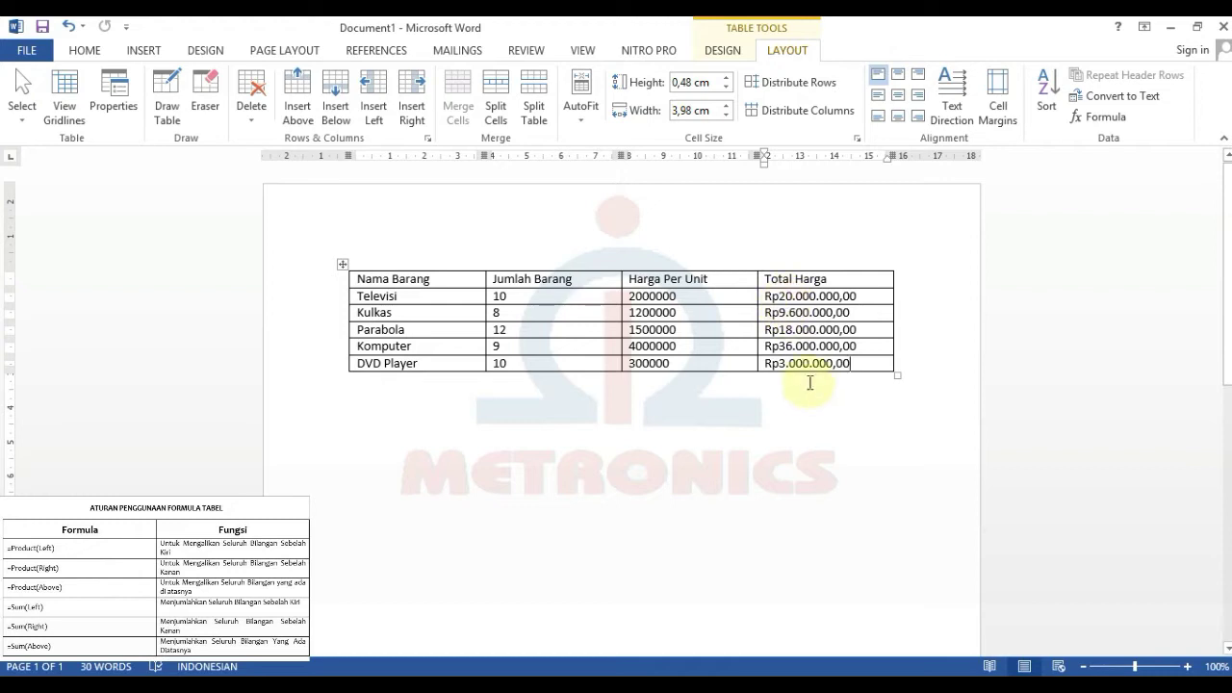
{"action": "left_click", "coordinate": [866, 363]}
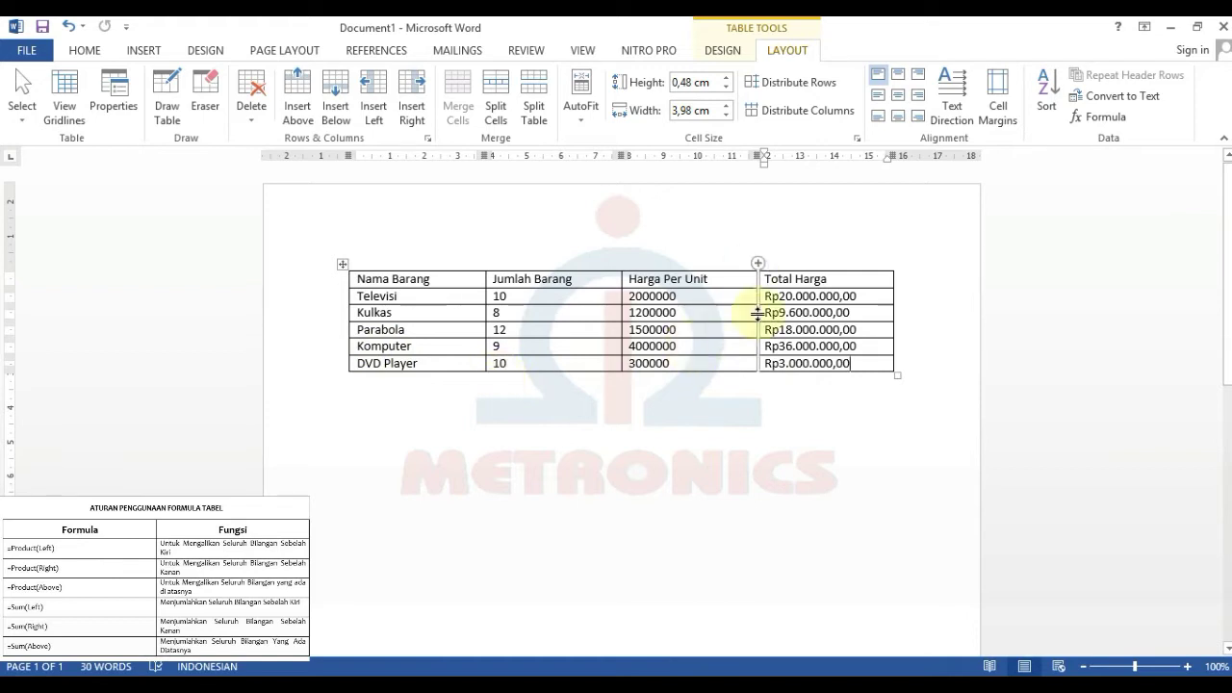
{"action": "left_click", "coordinate": [811, 366]}
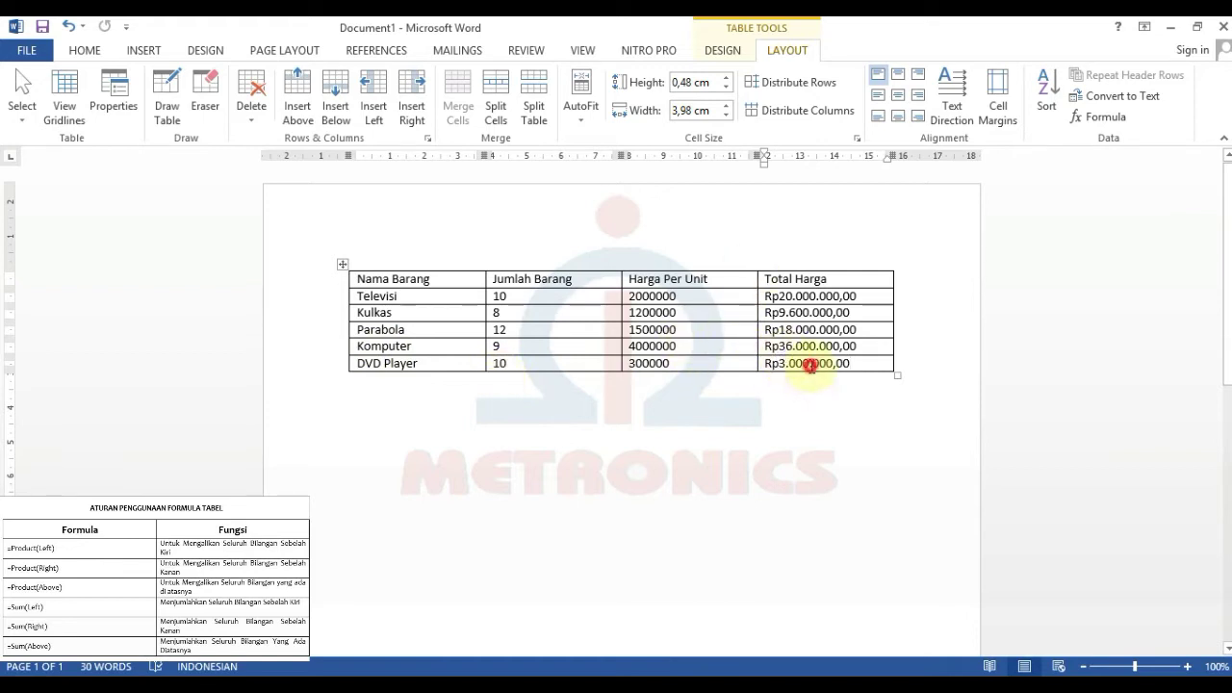
- Insert a blank row below the Televisi row and select it
{"action": "left_click", "coordinate": [666, 365]}
{"action": "left_click", "coordinate": [459, 302]}
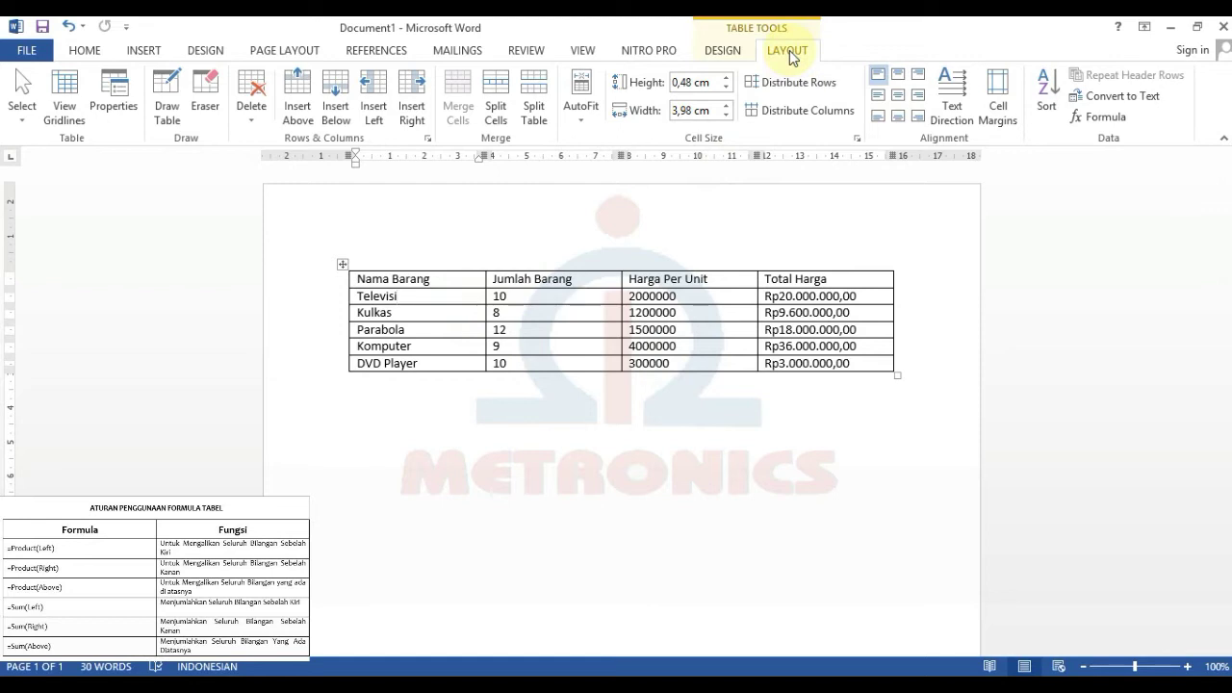
{"action": "left_click", "coordinate": [336, 112]}
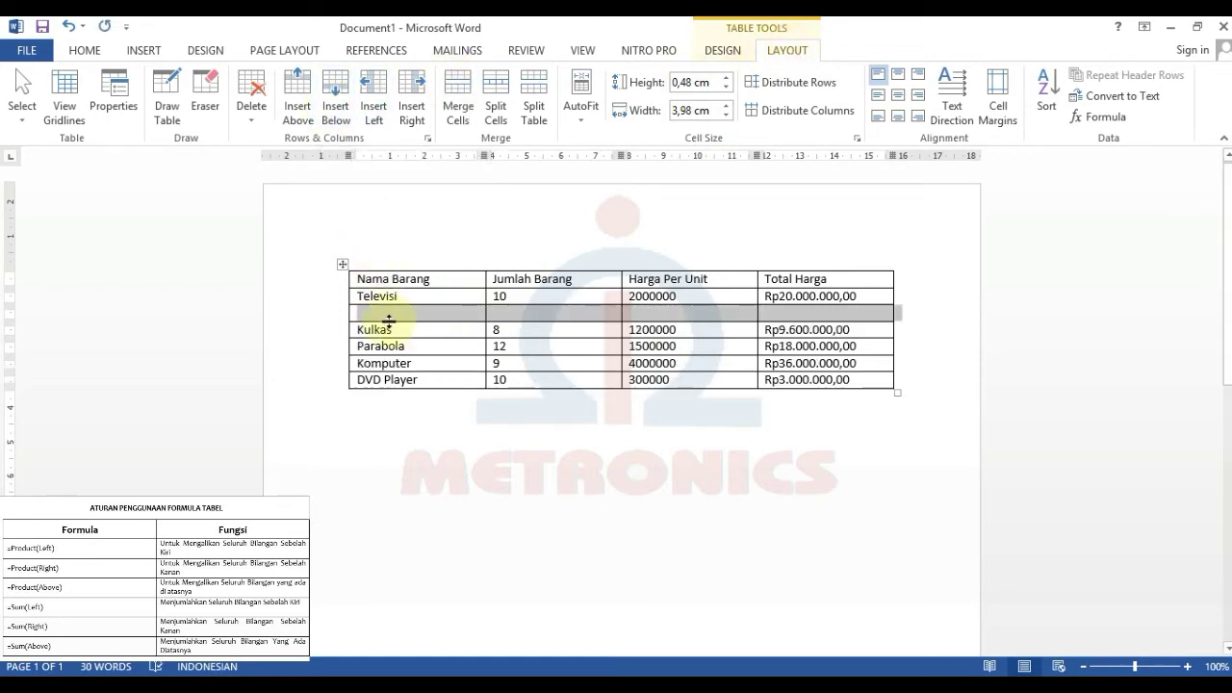
{"action": "left_click", "coordinate": [364, 313]}
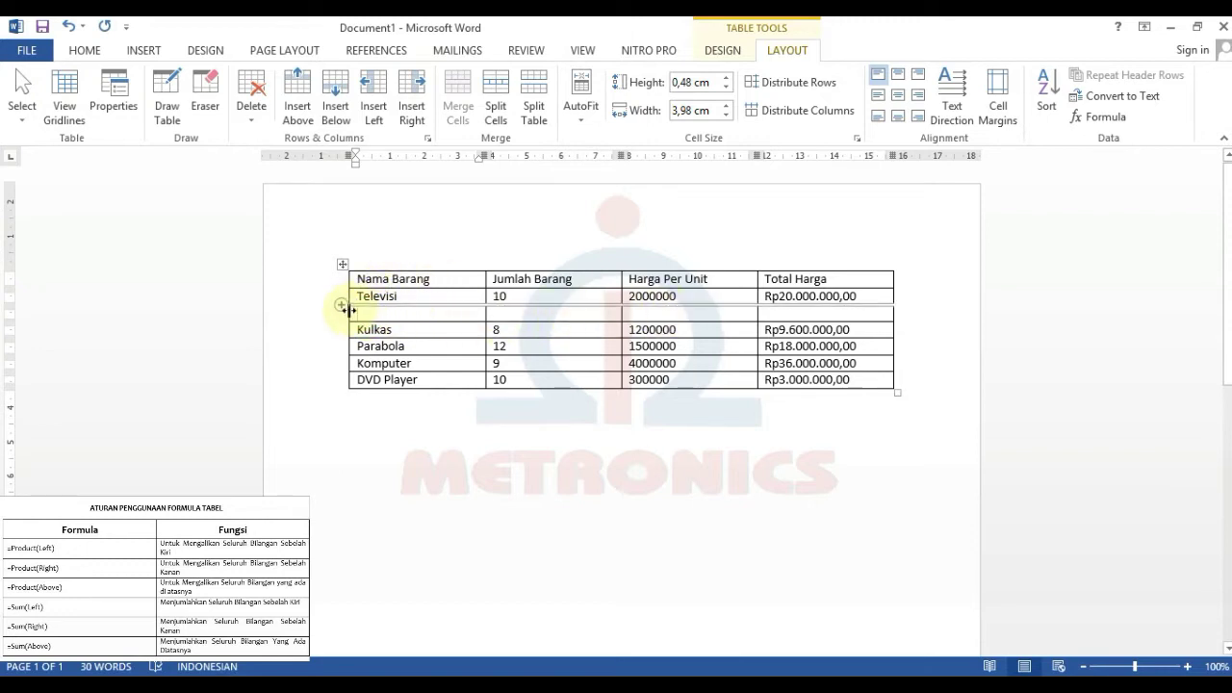
{"action": "mouse_move", "coordinate": [347, 318]}
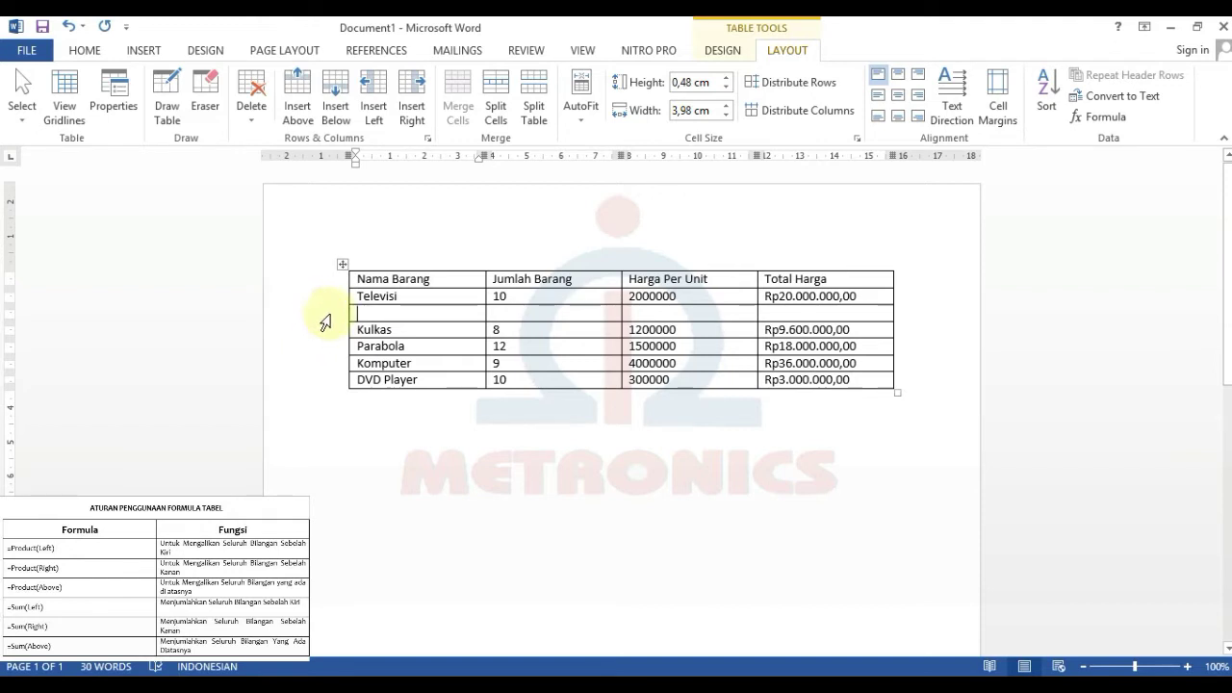
{"action": "left_click_drag", "start_coordinate": [370, 313], "coordinate": [842, 304]}
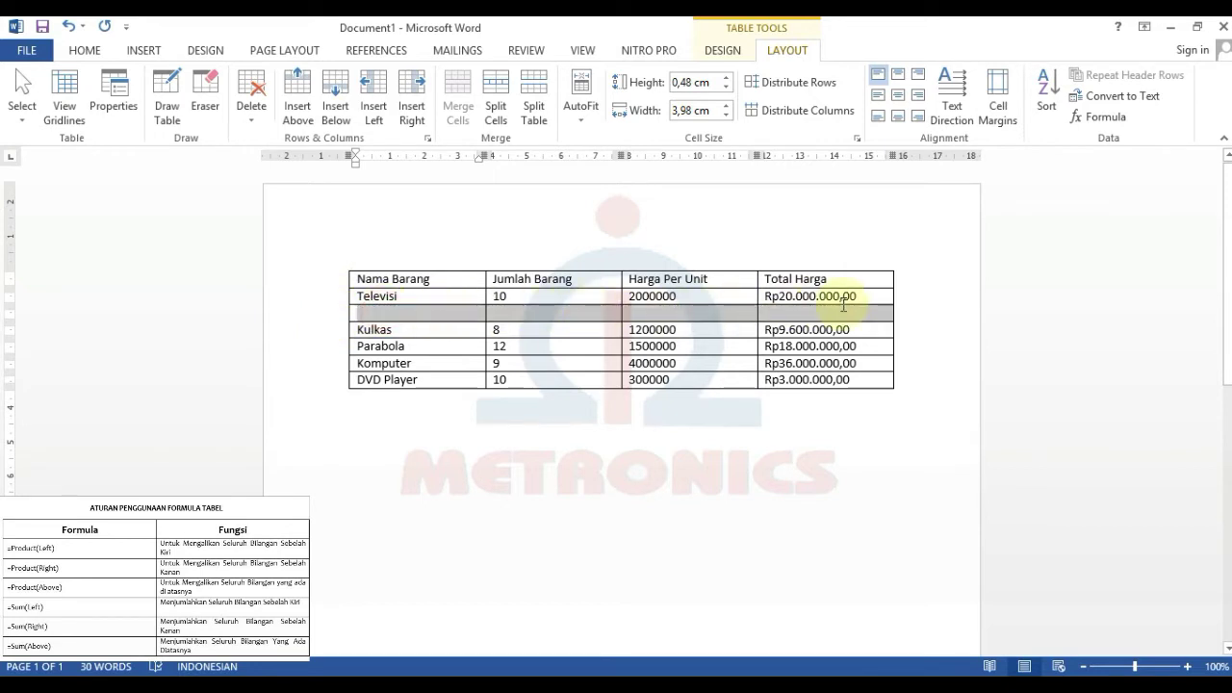
- Delete the selected blank row between Televisi and Kulkas
{"action": "left_click", "coordinate": [268, 85]}
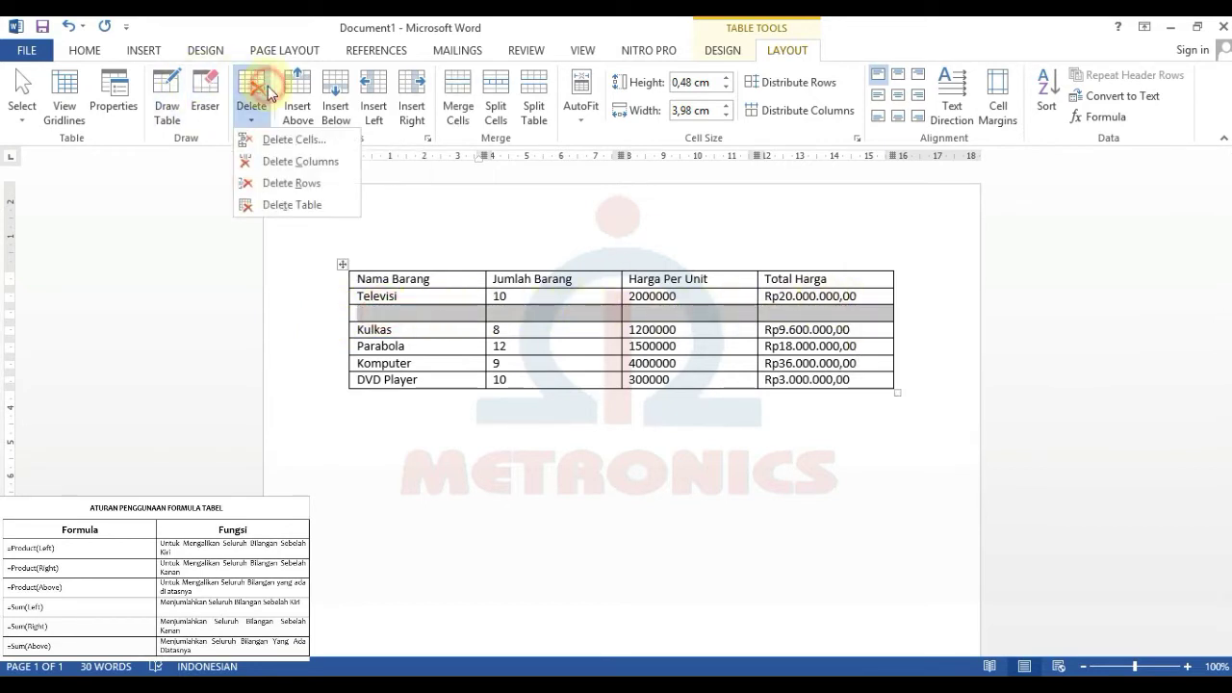
{"action": "left_click", "coordinate": [286, 187]}
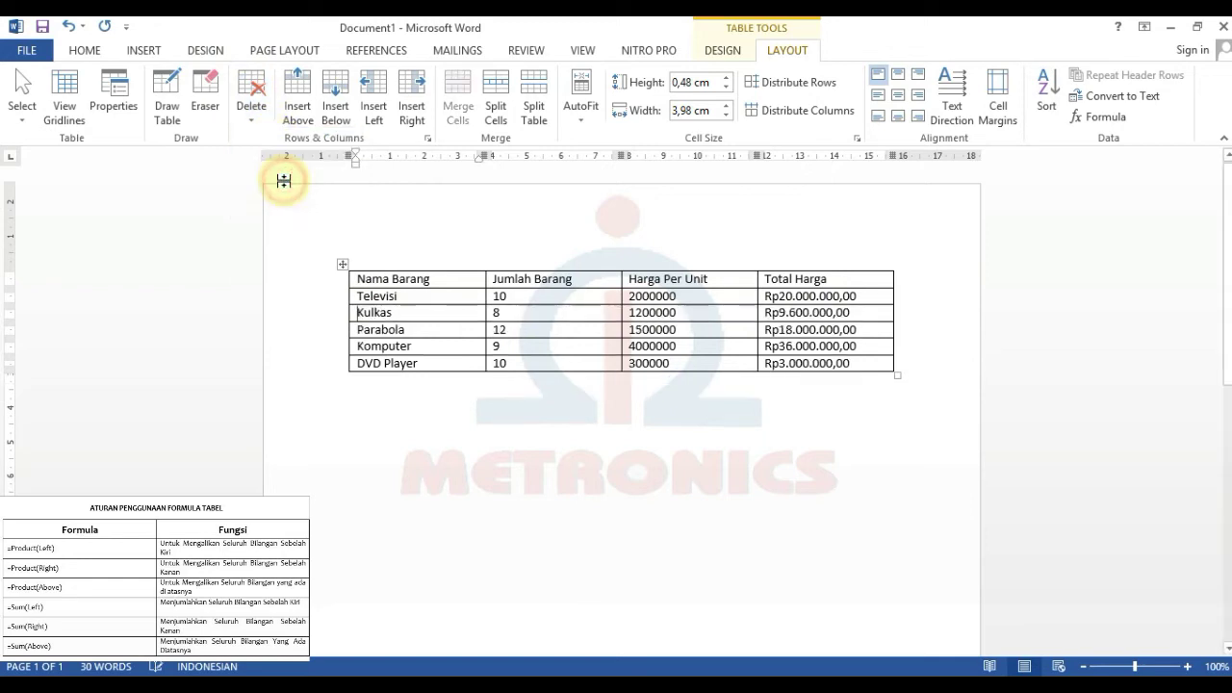
{"action": "left_click", "coordinate": [870, 364]}
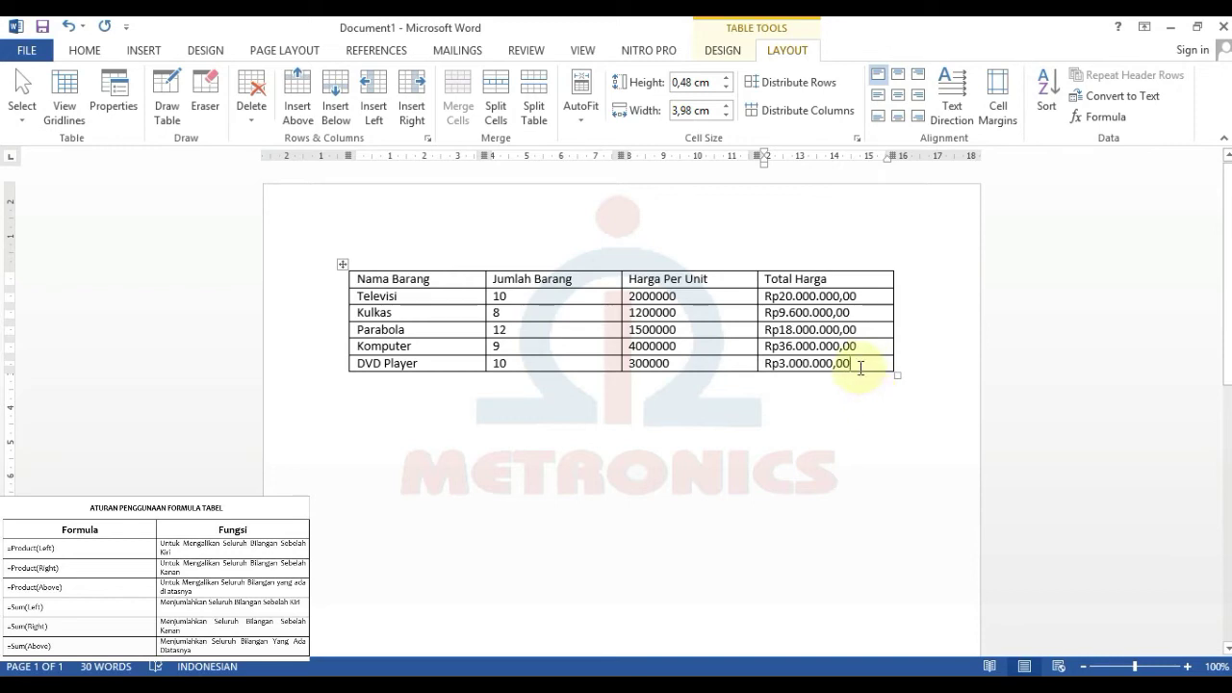
- Add a row below DVD Player and type JUMLAH TOTAL in its first cell
{"action": "left_click", "coordinate": [341, 102]}
{"action": "left_click", "coordinate": [342, 102]}
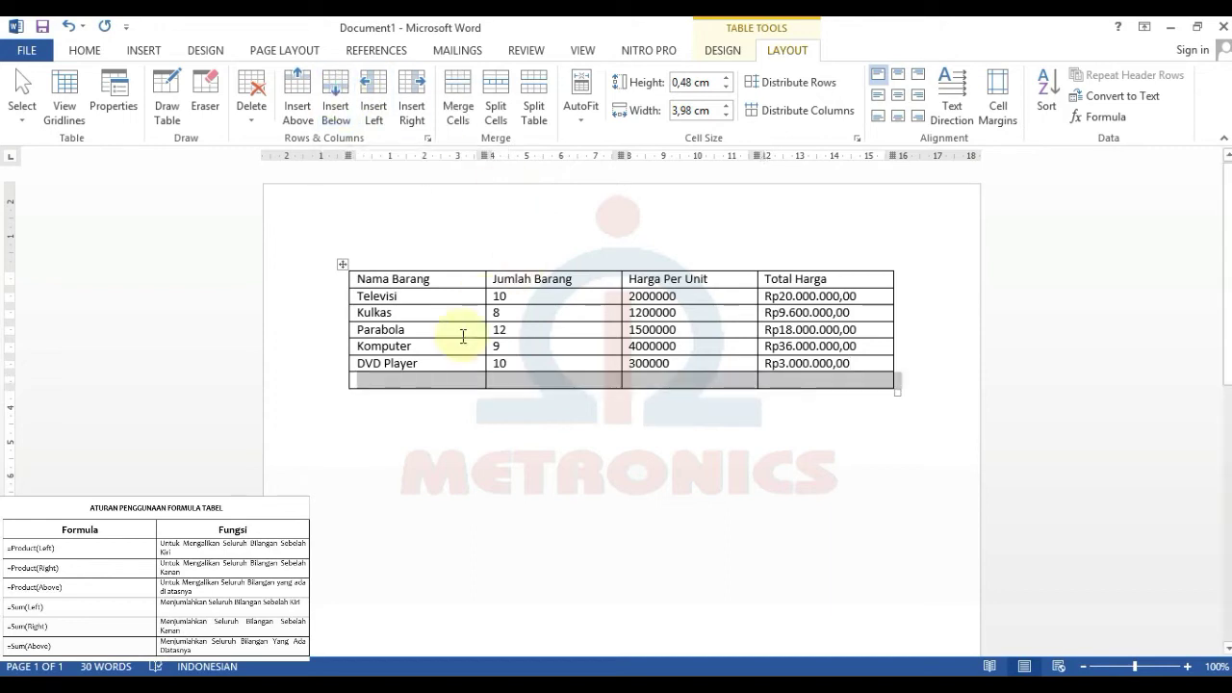
{"action": "left_click", "coordinate": [446, 382]}
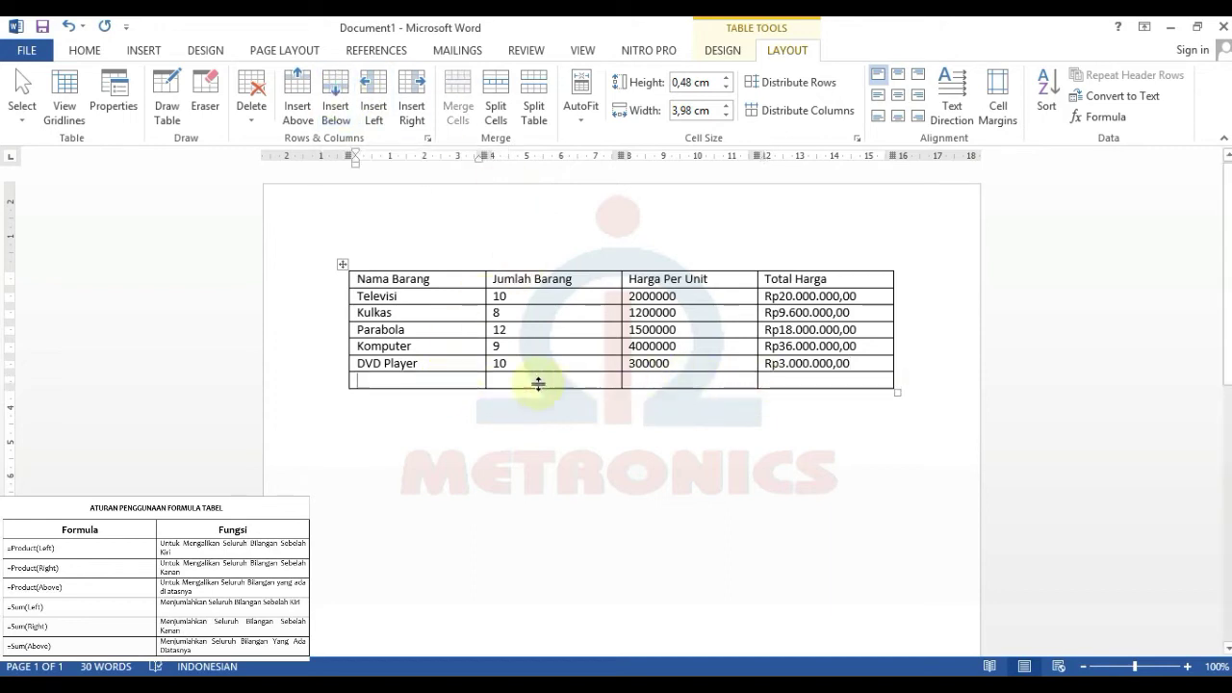
{"action": "left_click", "coordinate": [431, 382]}
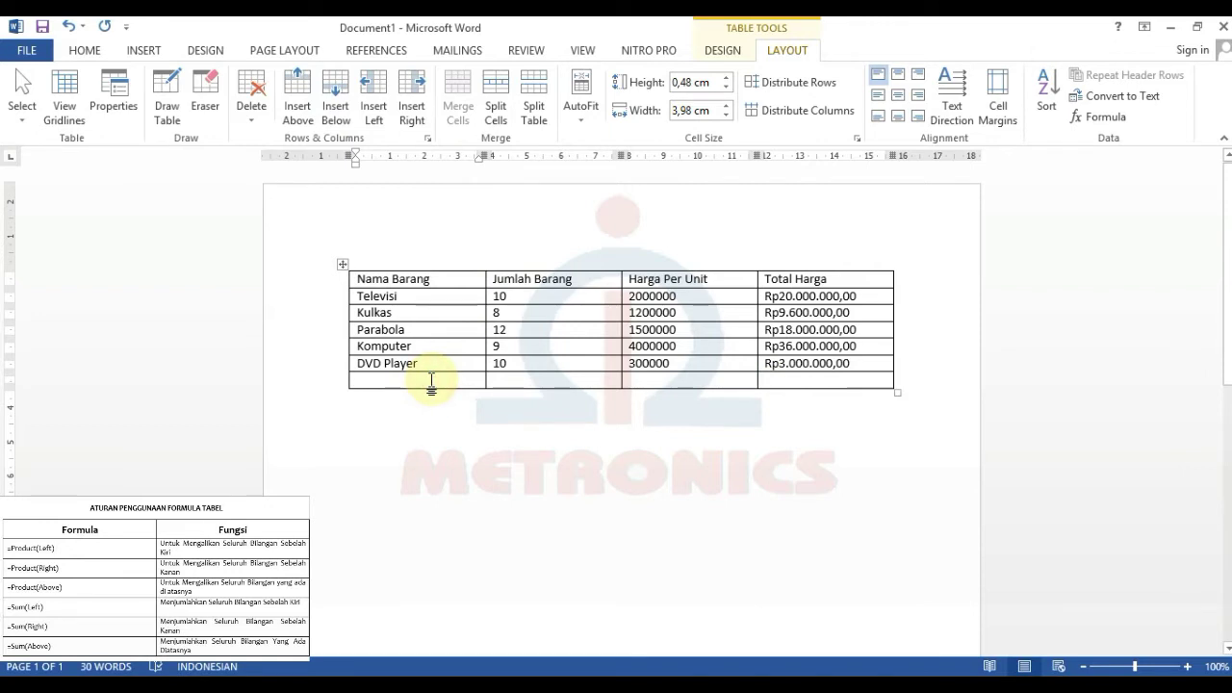
{"action": "type", "text": "JUMLAH TOTAL"}
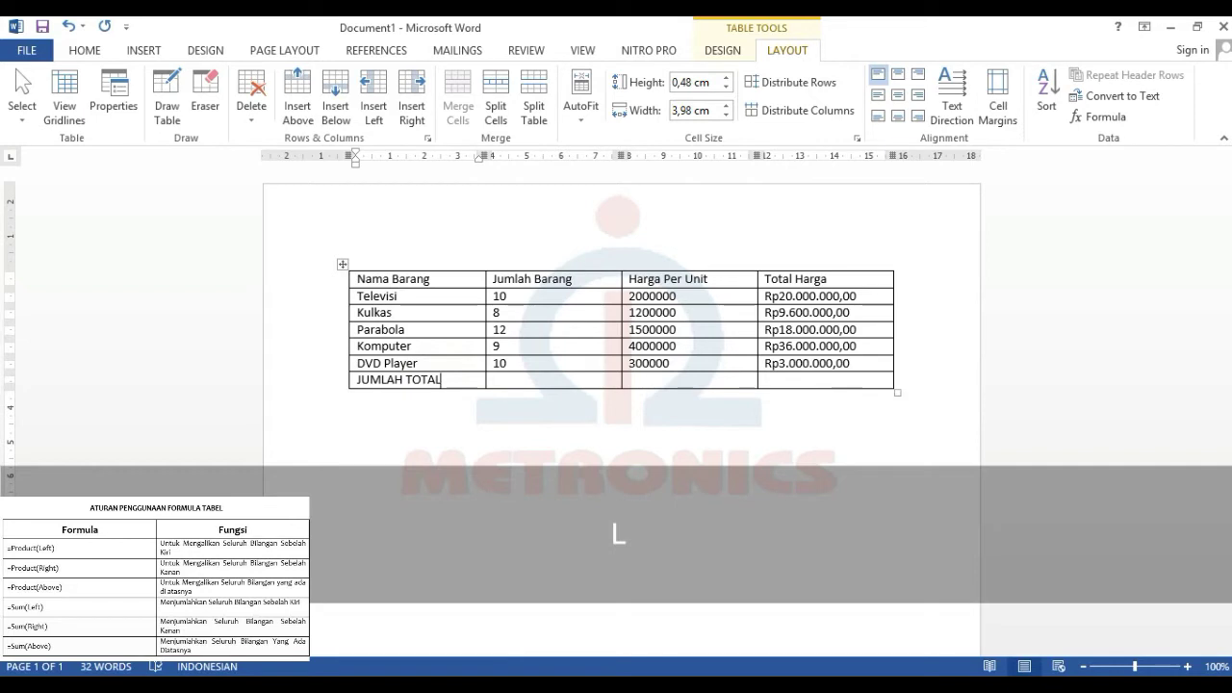
{"action": "left_click", "coordinate": [796, 382]}
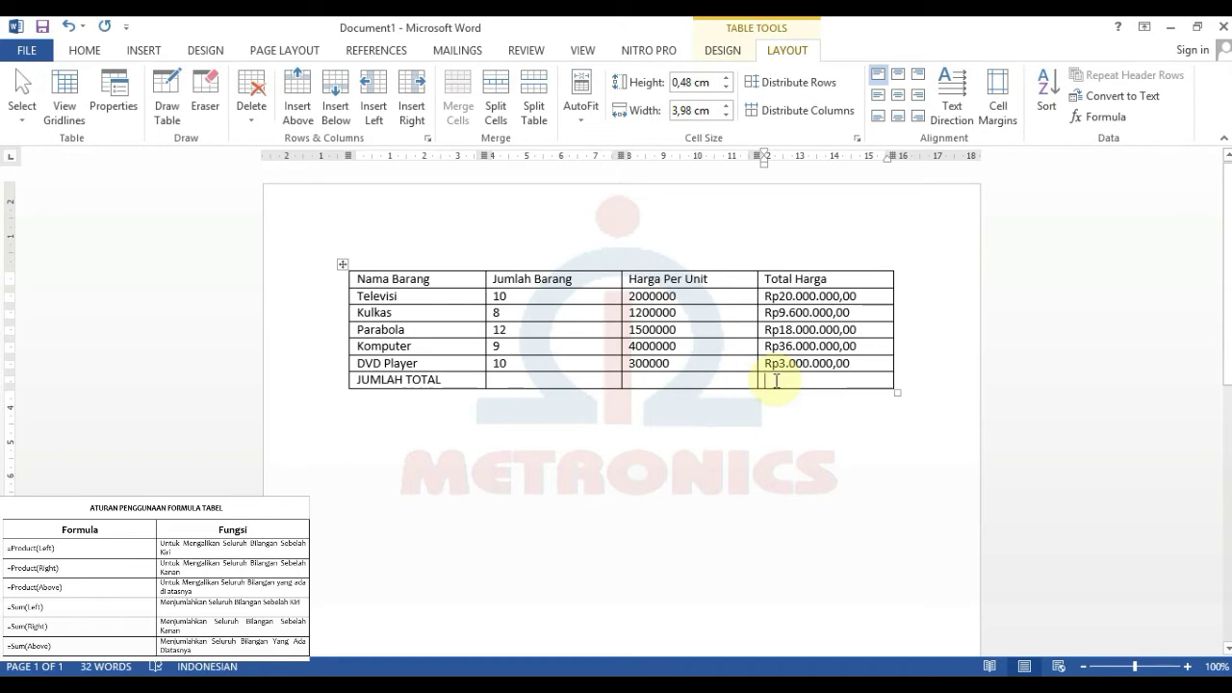
- Insert =SUM(ABOVE) in Rp#.##0,00 format in the JUMLAH TOTAL row, giving Rp86.600.000,00
{"action": "left_click", "coordinate": [1098, 116]}
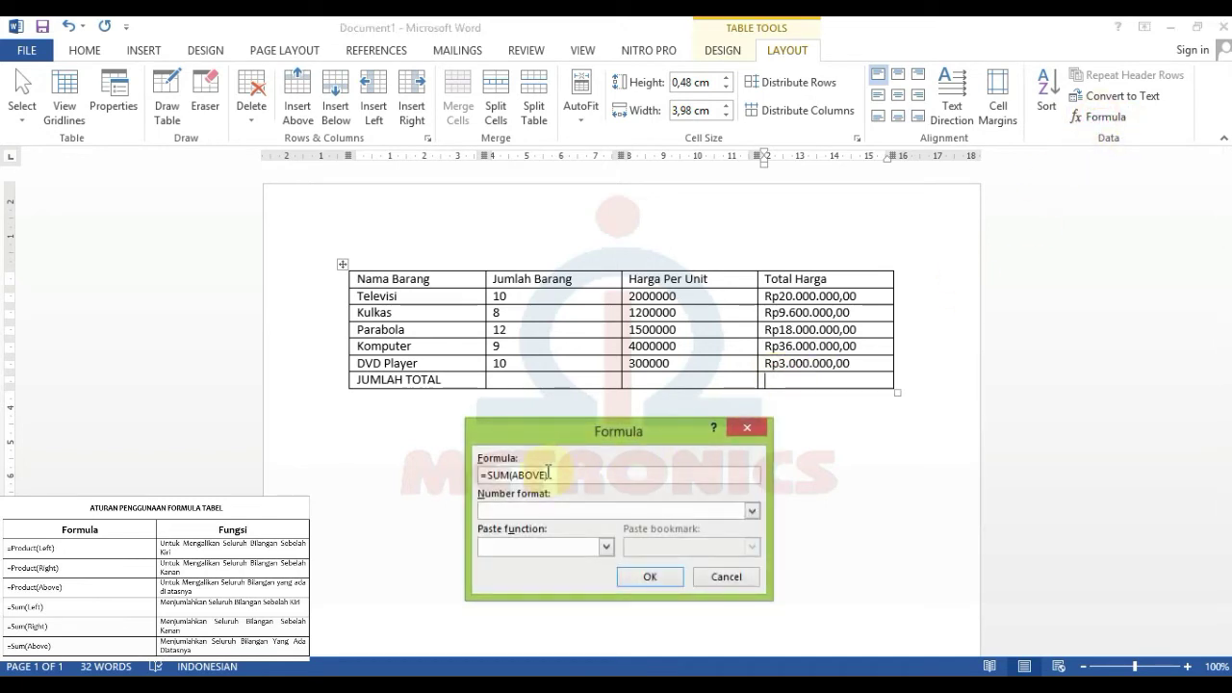
{"action": "left_click_drag", "start_coordinate": [485, 476], "coordinate": [560, 475]}
{"action": "left_click", "coordinate": [560, 476]}
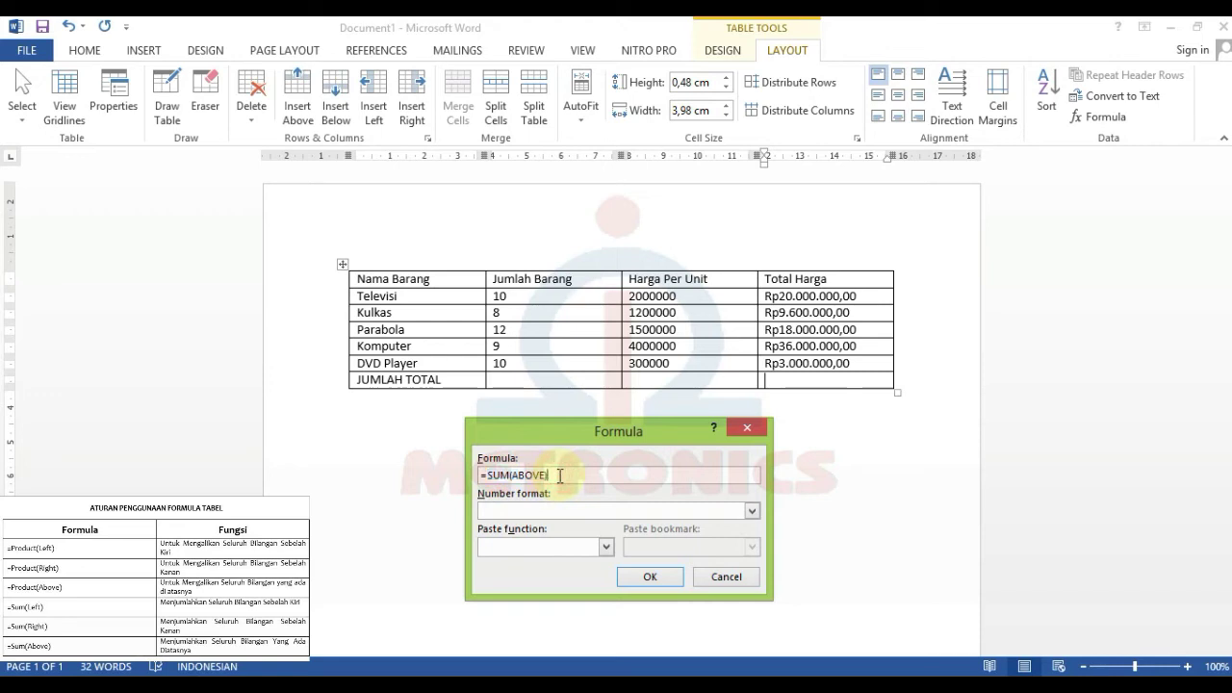
{"action": "left_click", "coordinate": [752, 510]}
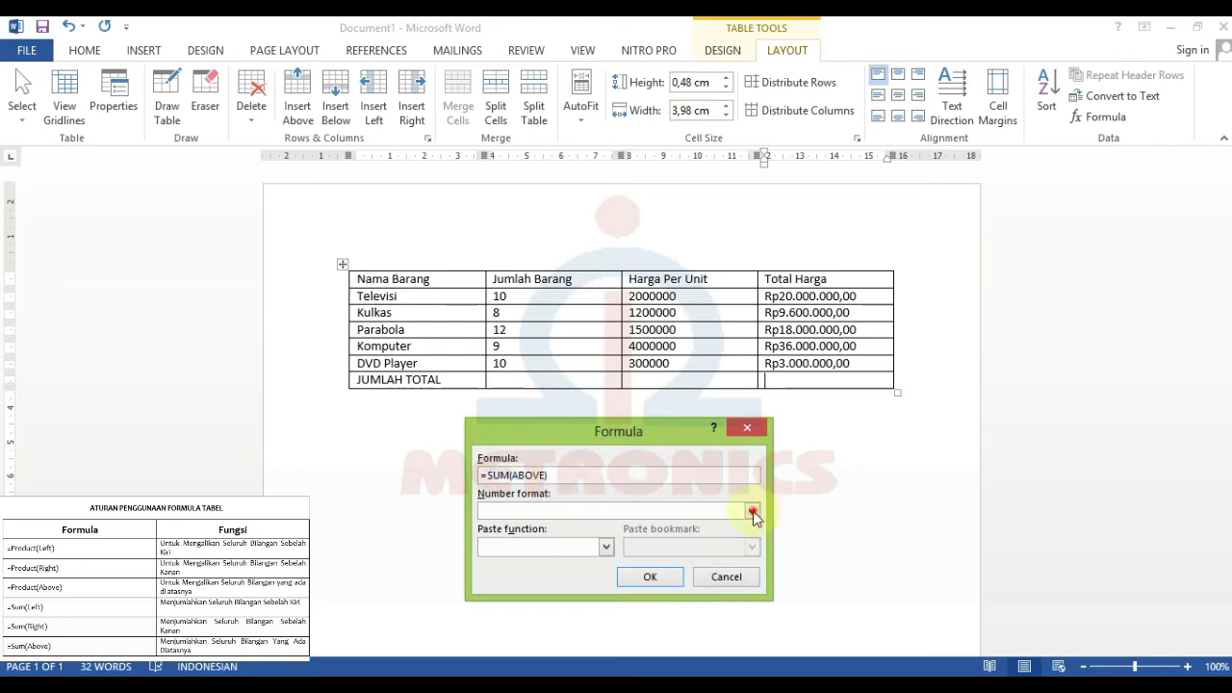
{"action": "left_click", "coordinate": [578, 596]}
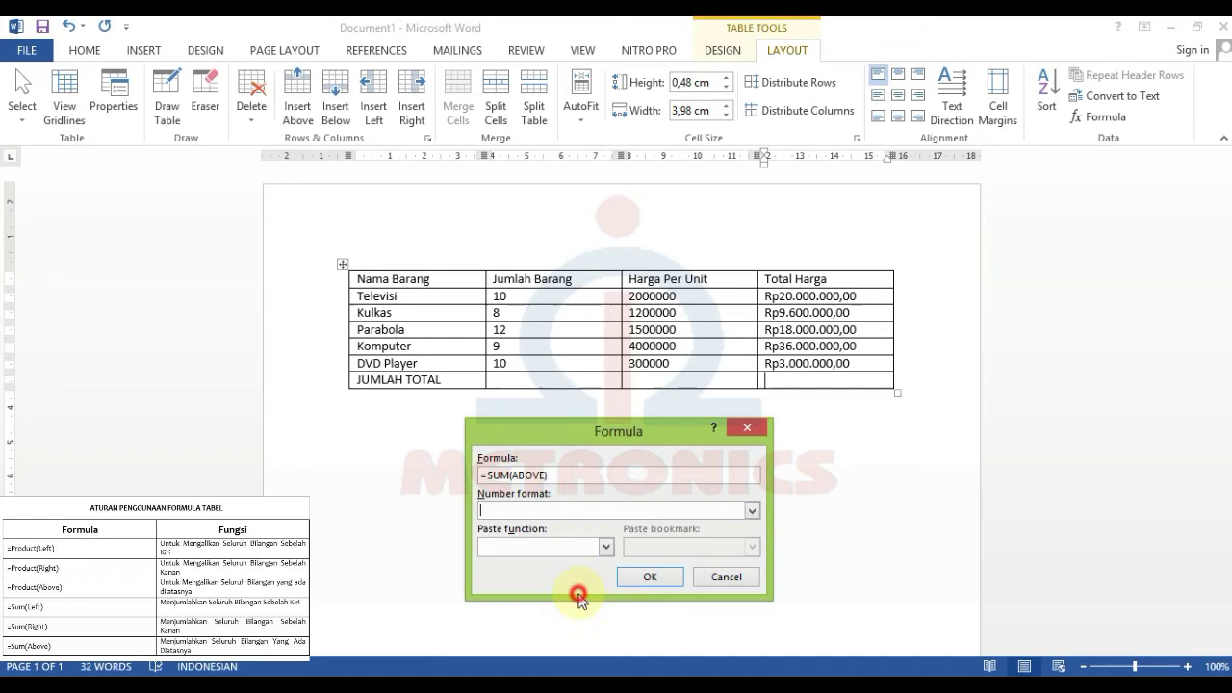
{"action": "left_click", "coordinate": [751, 511]}
{"action": "scroll", "coordinate": [581, 592], "scroll_direction": "down", "scroll_amount": 1}
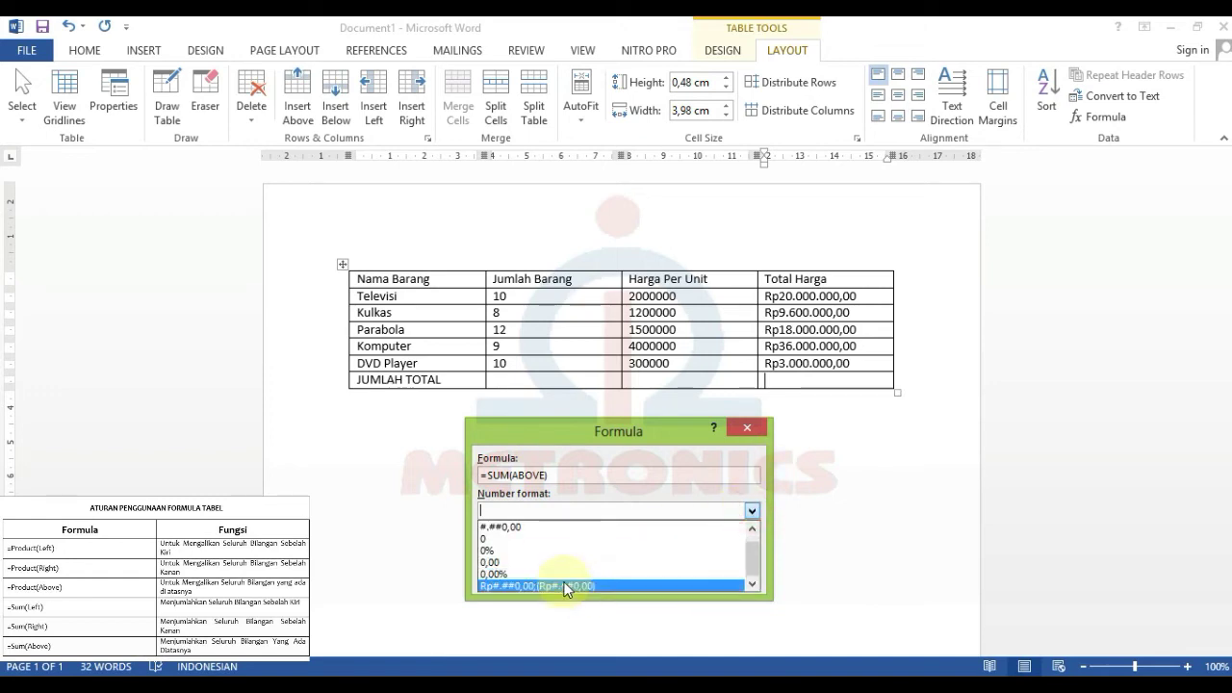
{"action": "left_click", "coordinate": [568, 582]}
{"action": "left_click_drag", "start_coordinate": [626, 510], "coordinate": [533, 510]}
{"action": "key", "text": "BackSpace"}
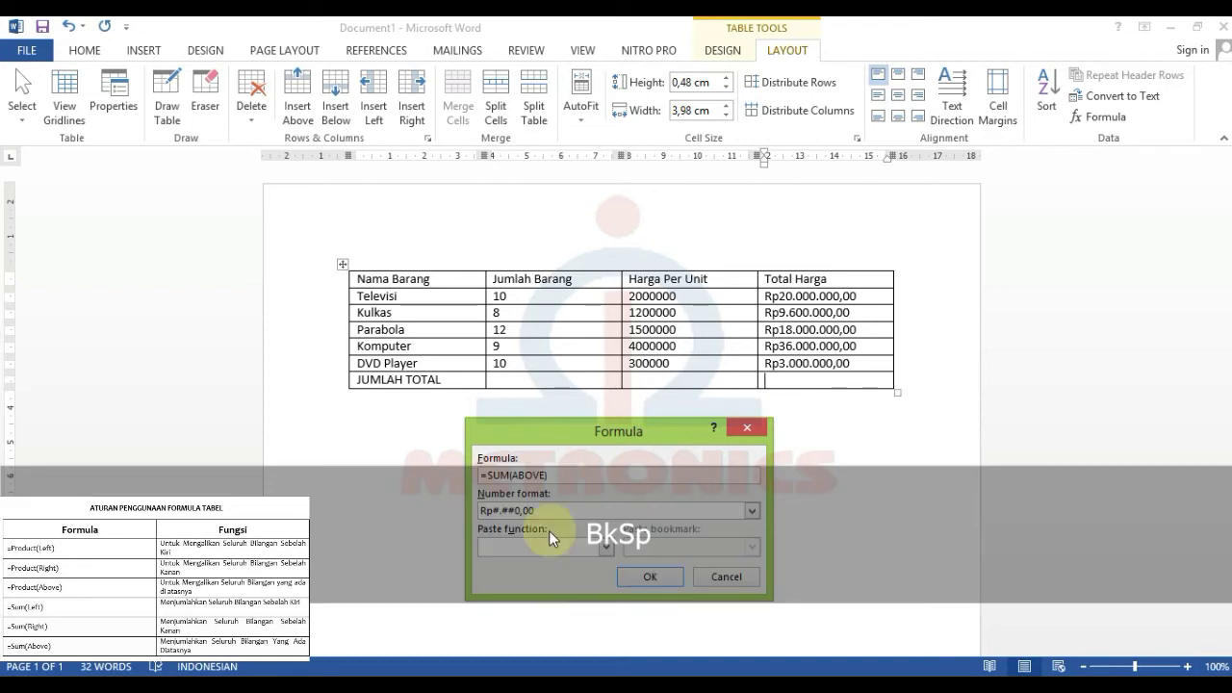
{"action": "left_click", "coordinate": [630, 572]}
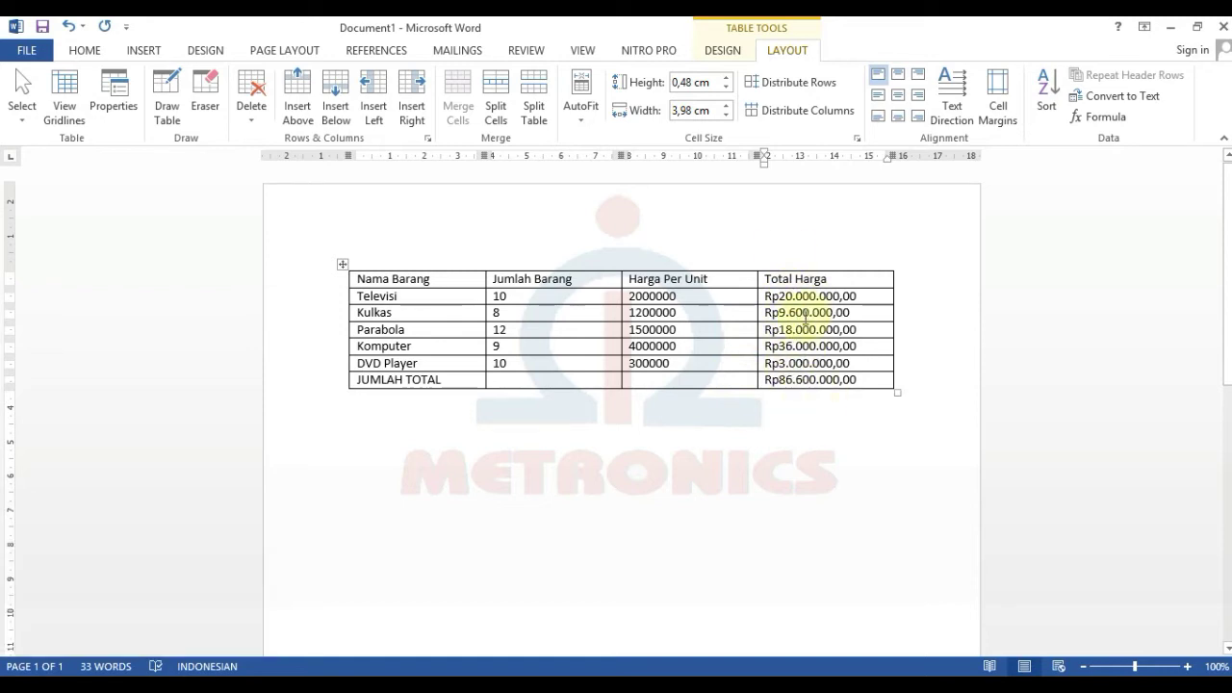
- Select the empty cells beside the JUMLAH TOTAL label
{"action": "left_click_drag", "start_coordinate": [465, 382], "coordinate": [677, 383]}
{"action": "left_click", "coordinate": [536, 379]}
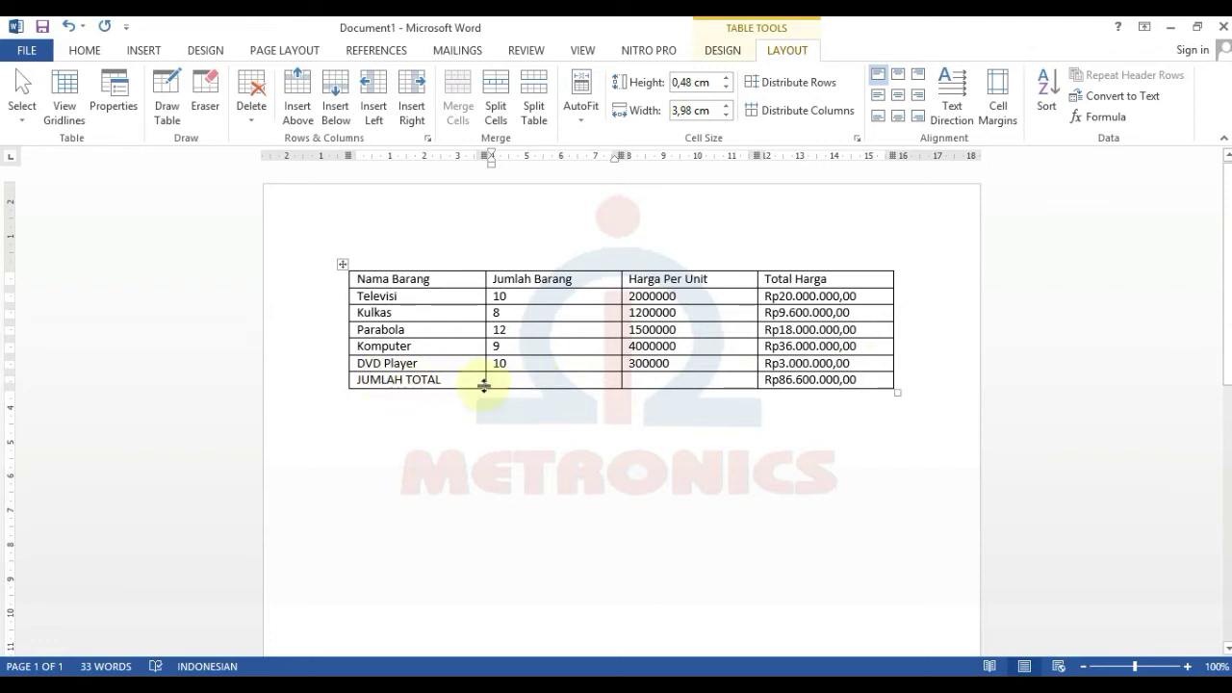
{"action": "left_click", "coordinate": [528, 383]}
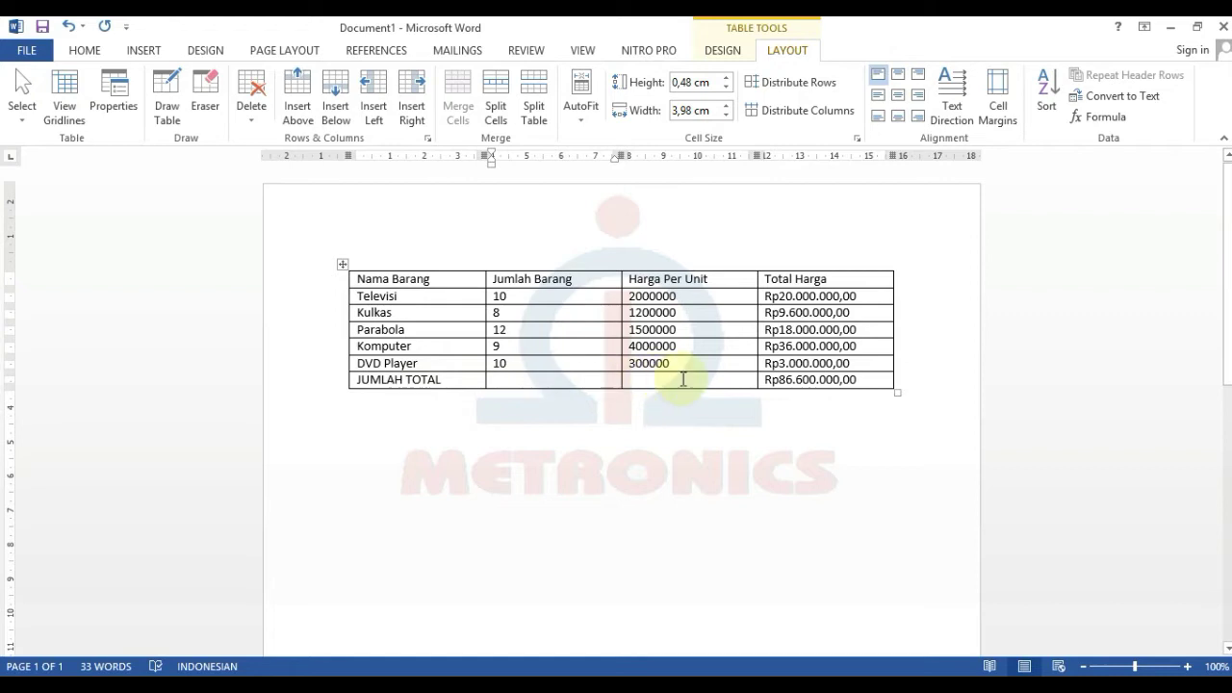
{"action": "left_click_drag", "start_coordinate": [686, 379], "coordinate": [590, 387]}
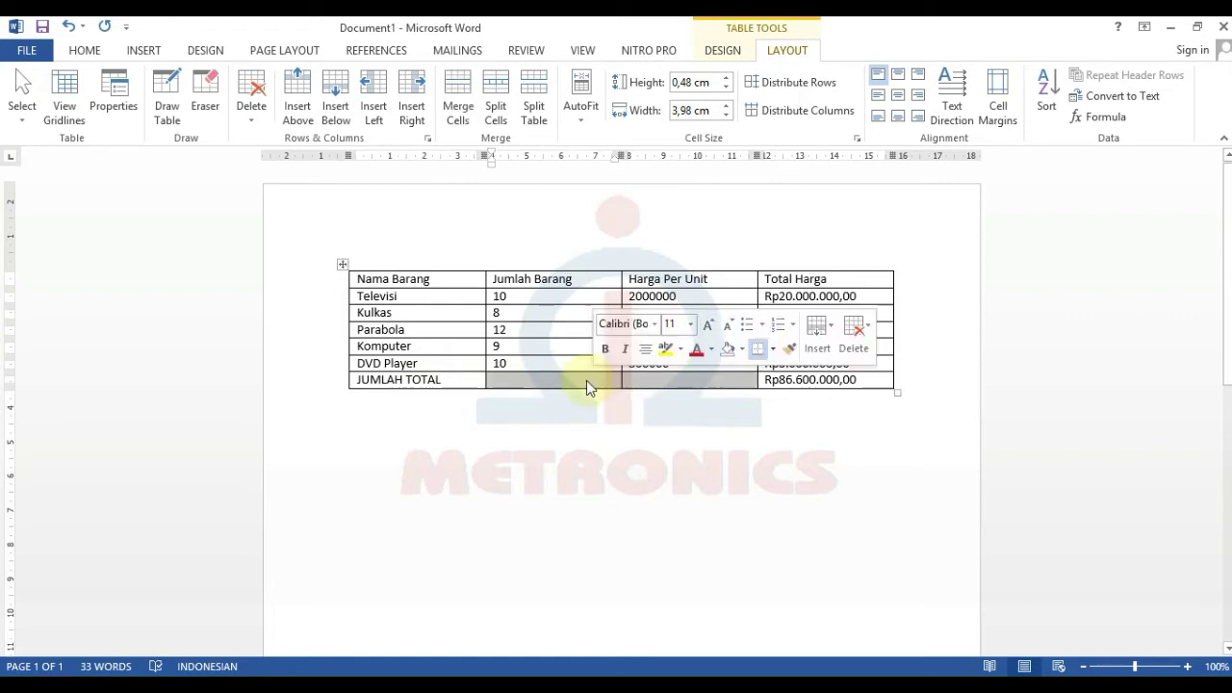
- Merge JUMLAH TOTAL with its two empty neighbours and align the label center right
{"action": "left_click", "coordinate": [455, 382]}
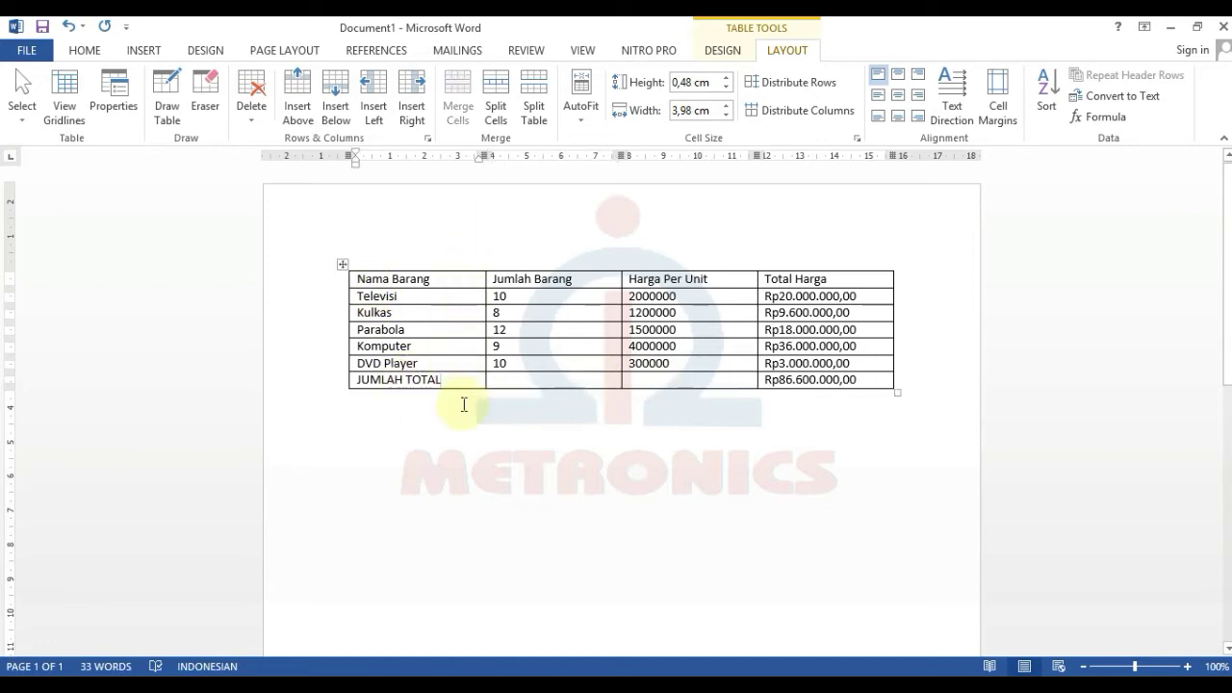
{"action": "left_click_drag", "start_coordinate": [459, 382], "coordinate": [706, 384]}
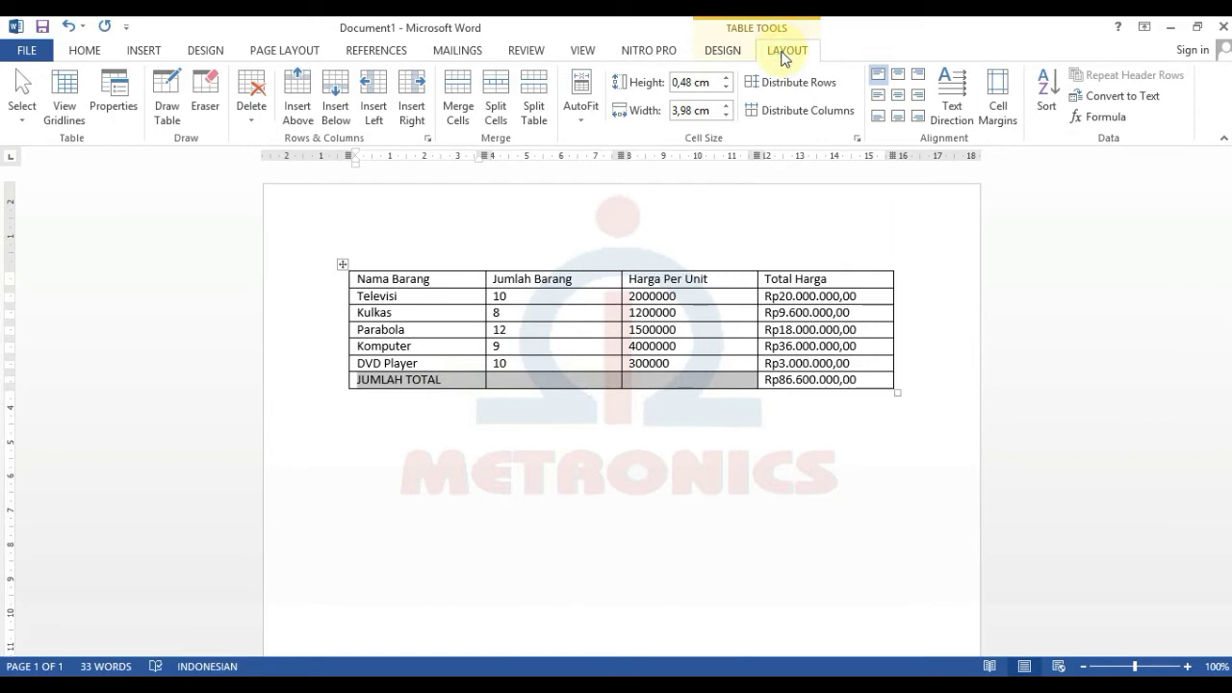
{"action": "left_click", "coordinate": [453, 91]}
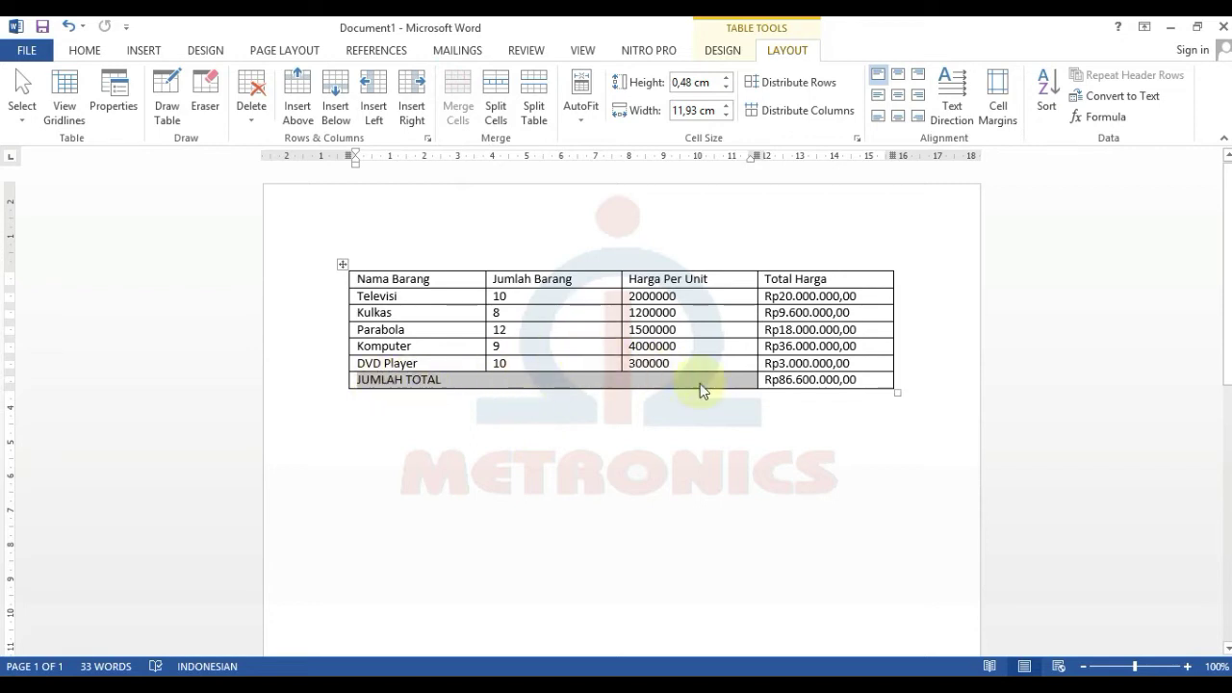
{"action": "left_click", "coordinate": [916, 100]}
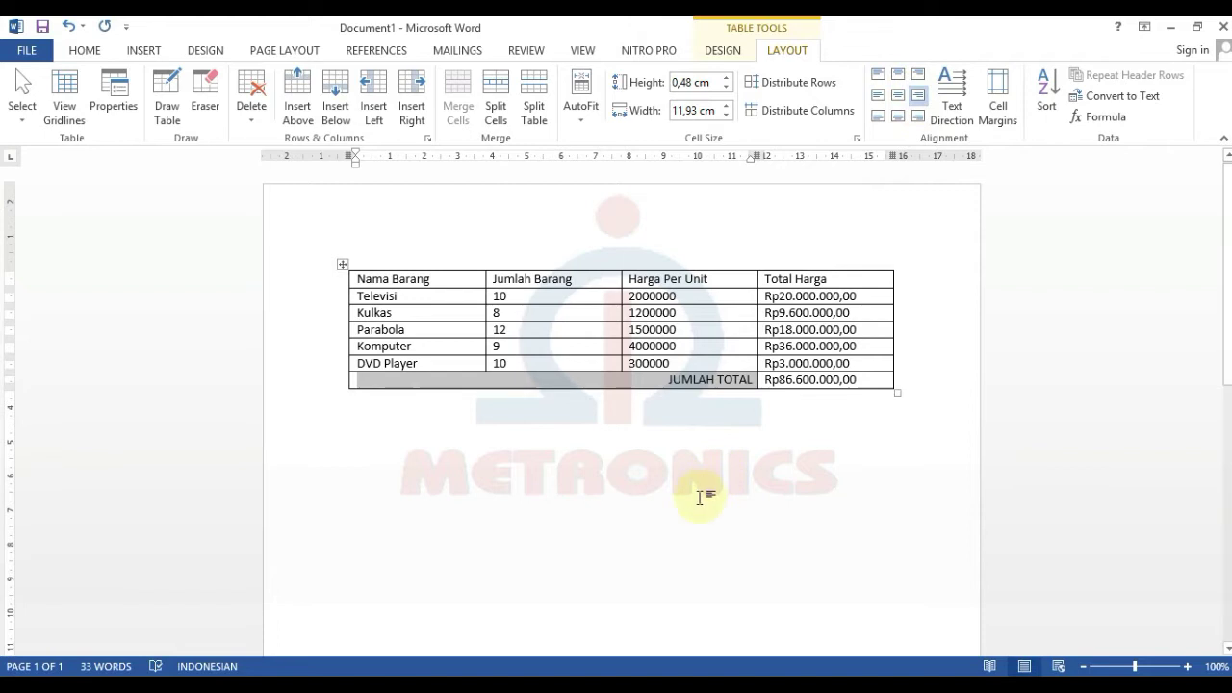
{"action": "left_click", "coordinate": [750, 421]}
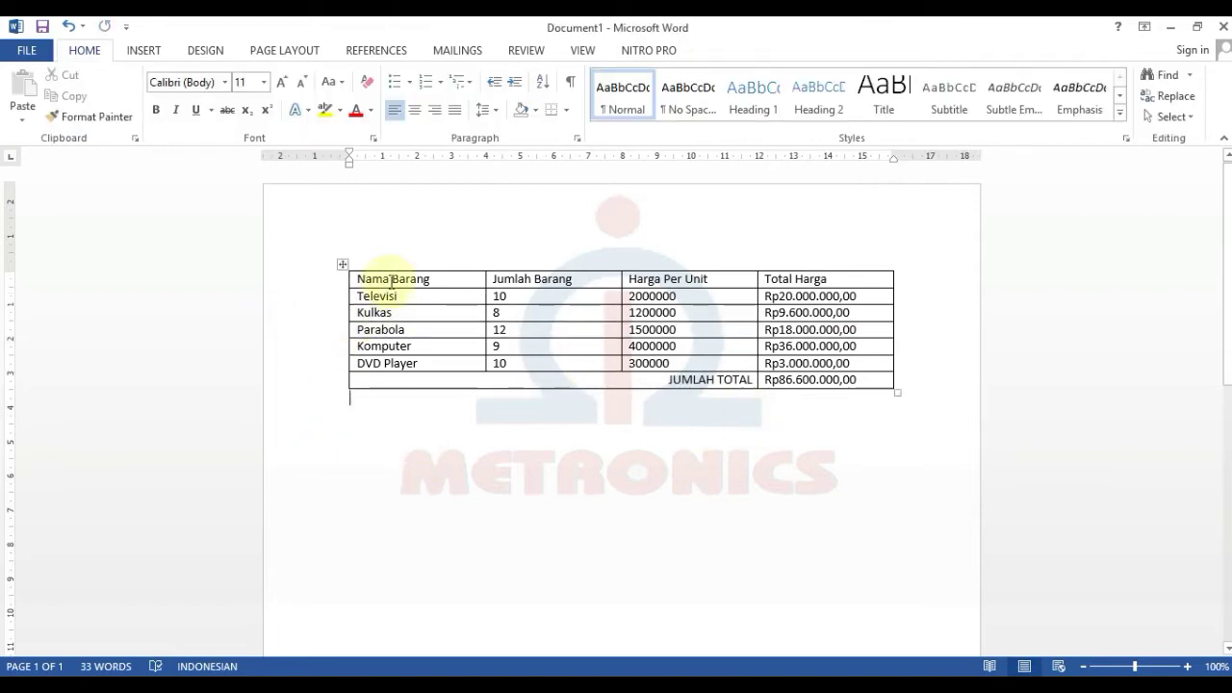
{"action": "mouse_move", "coordinate": [364, 280]}
{"action": "left_mouse_down"}
{"action": "mouse_move", "coordinate": [509, 271]}
{"action": "mouse_move", "coordinate": [770, 300]}
{"action": "mouse_move", "coordinate": [876, 286]}
{"action": "left_mouse_up"}
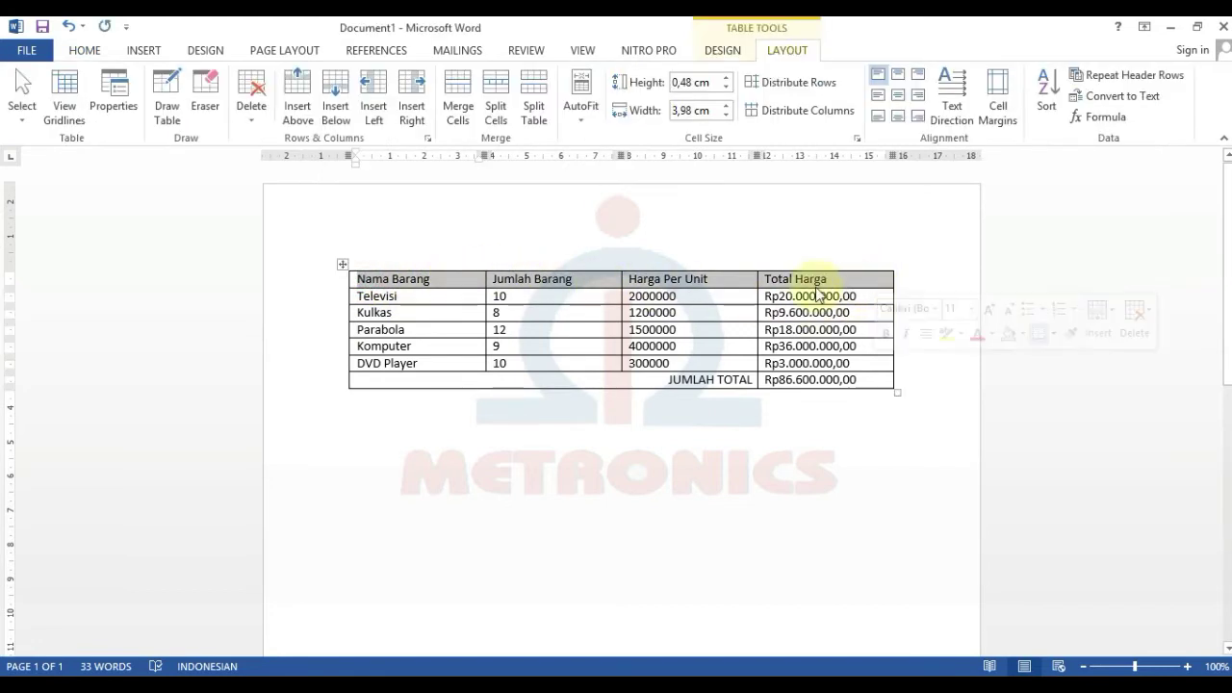
- Format the header row labels Nama Barang through Total Harga as 14 pt, bold, centred
{"action": "left_click", "coordinate": [82, 52]}
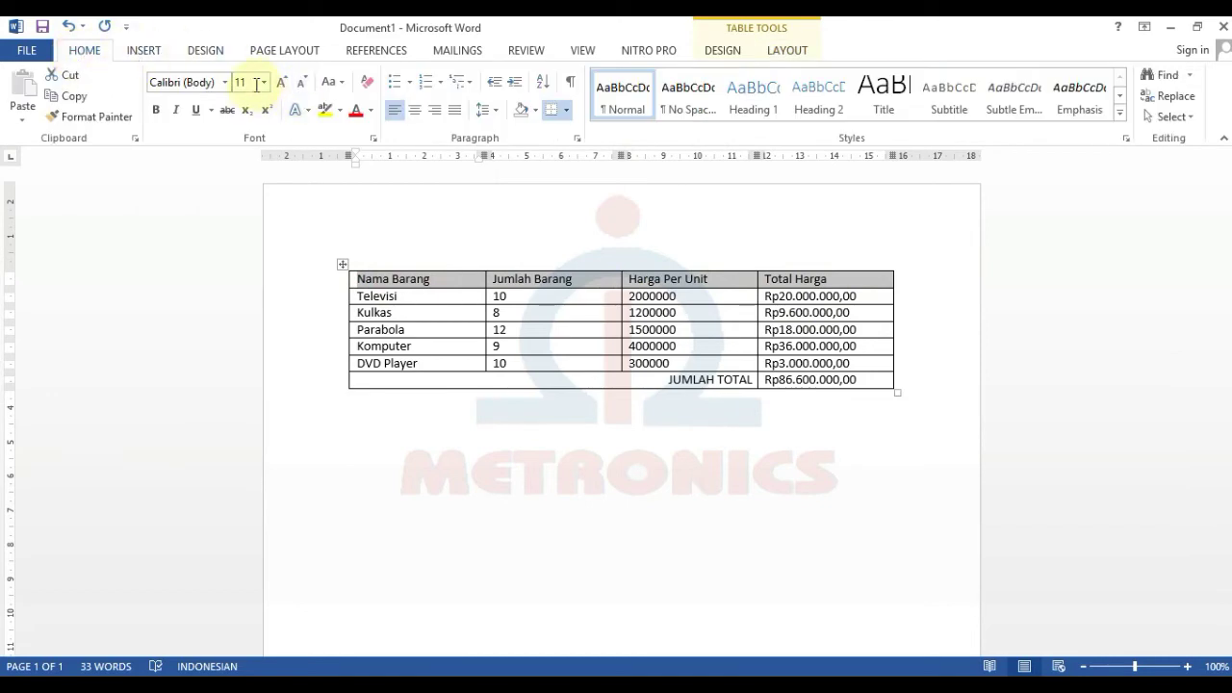
{"action": "left_click", "coordinate": [263, 84]}
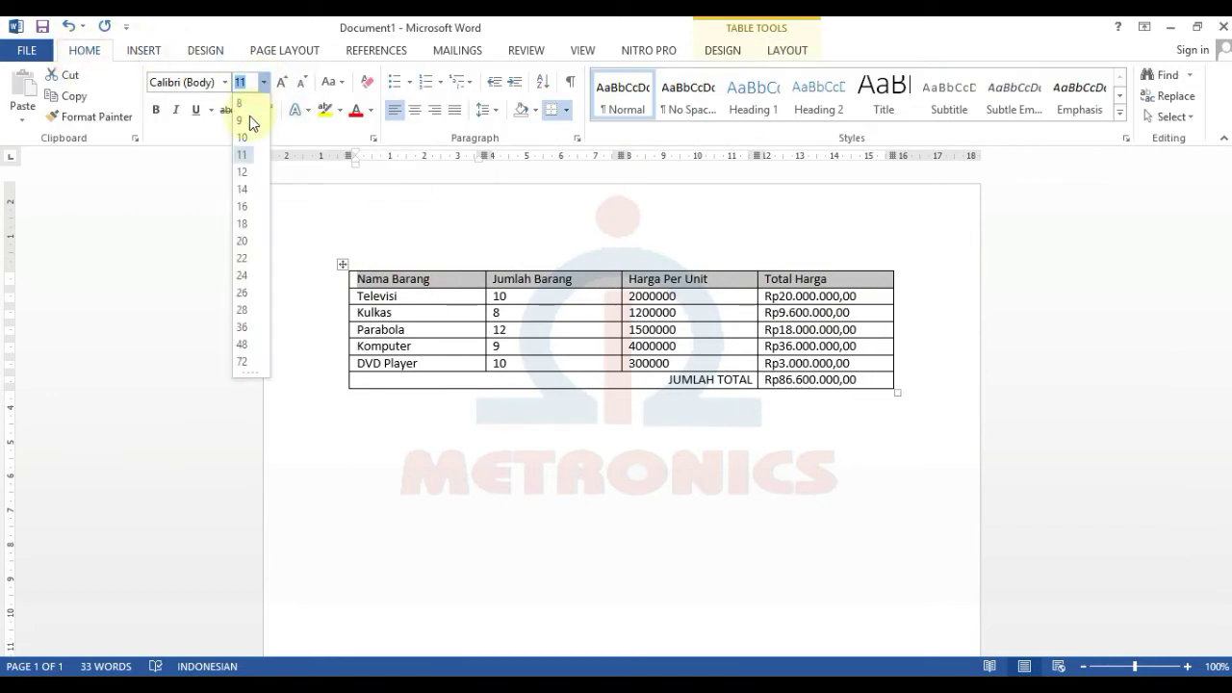
{"action": "left_click", "coordinate": [242, 190]}
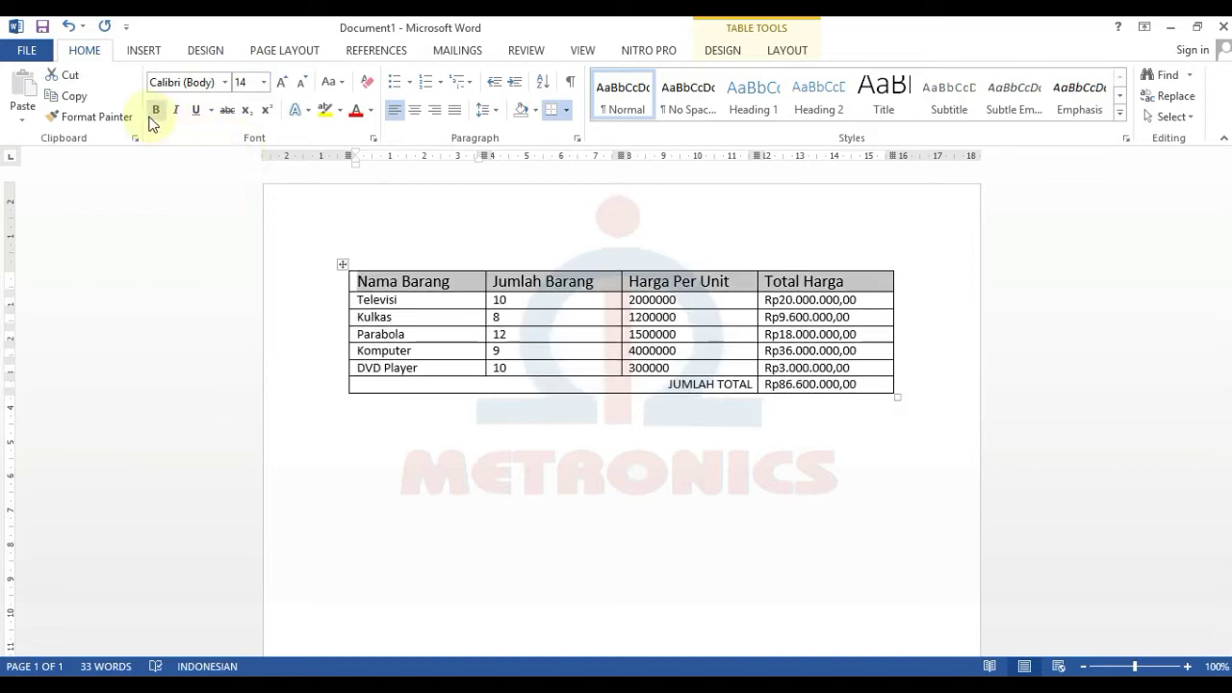
{"action": "left_click", "coordinate": [157, 113]}
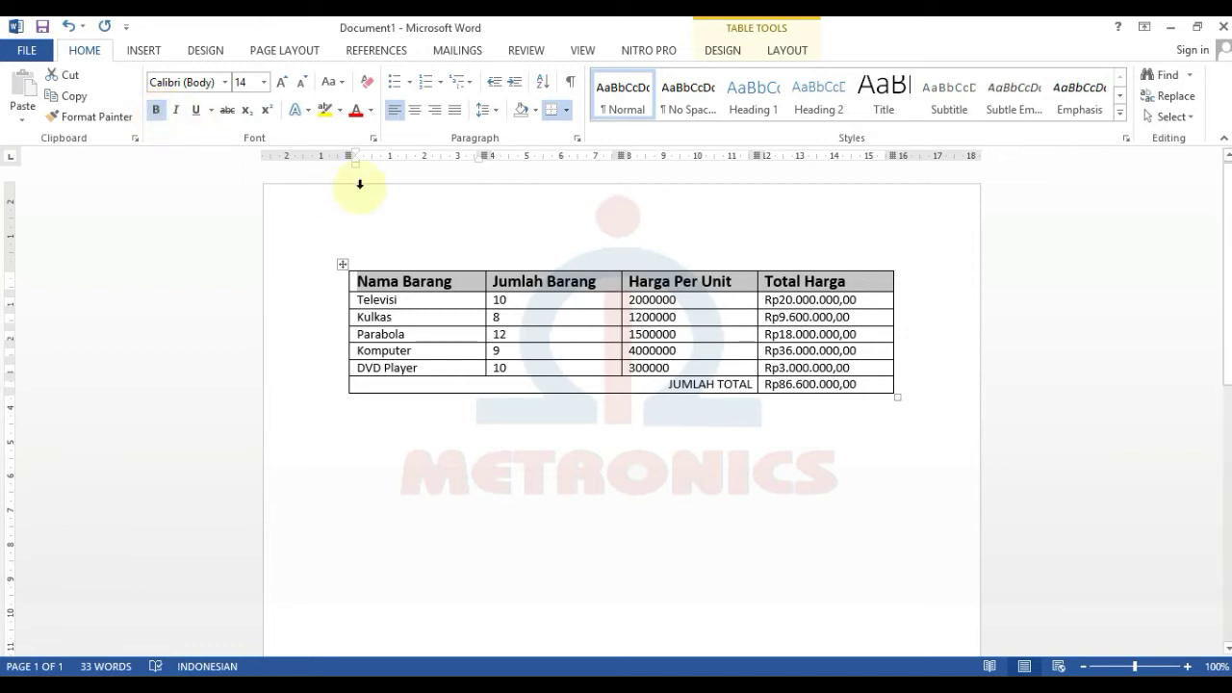
{"action": "left_click", "coordinate": [416, 112]}
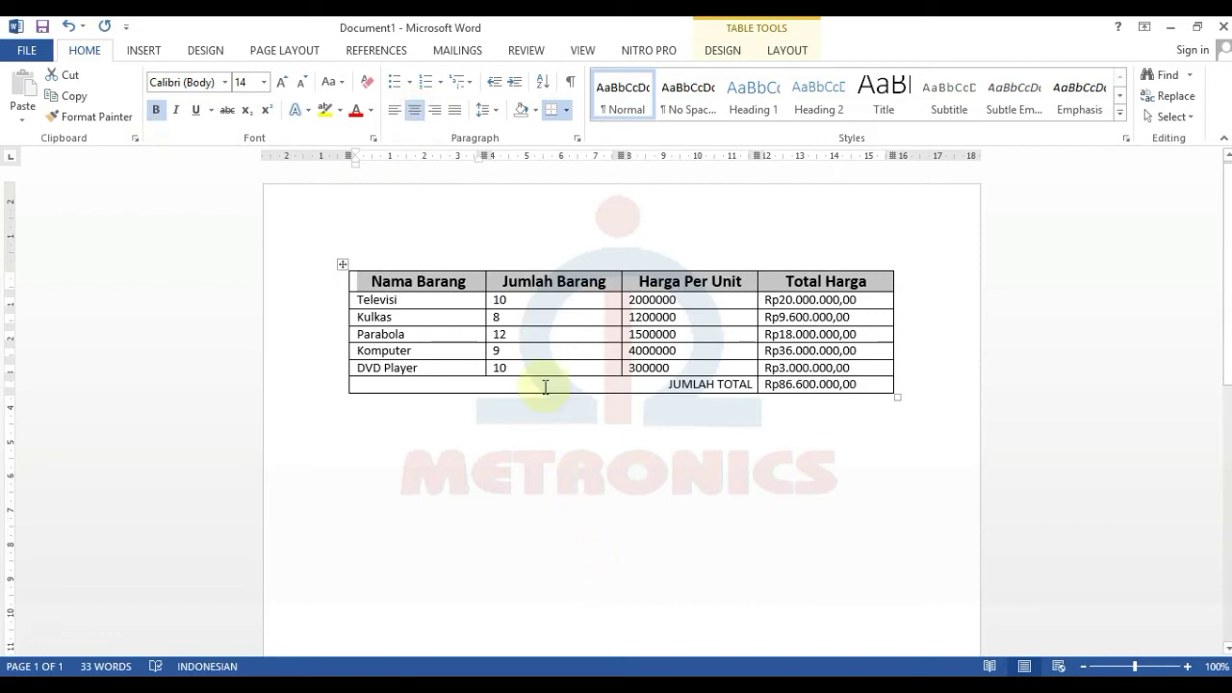
{"action": "left_click", "coordinate": [383, 279]}
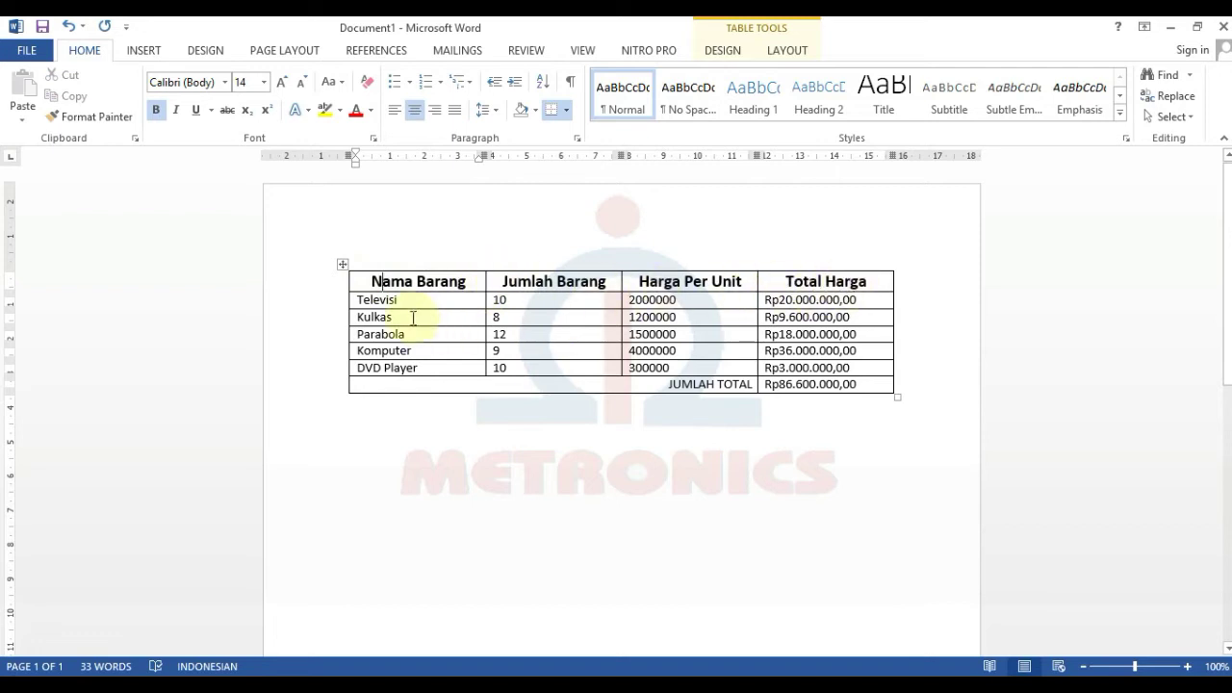
{"action": "left_click_drag", "start_coordinate": [429, 279], "coordinate": [852, 283]}
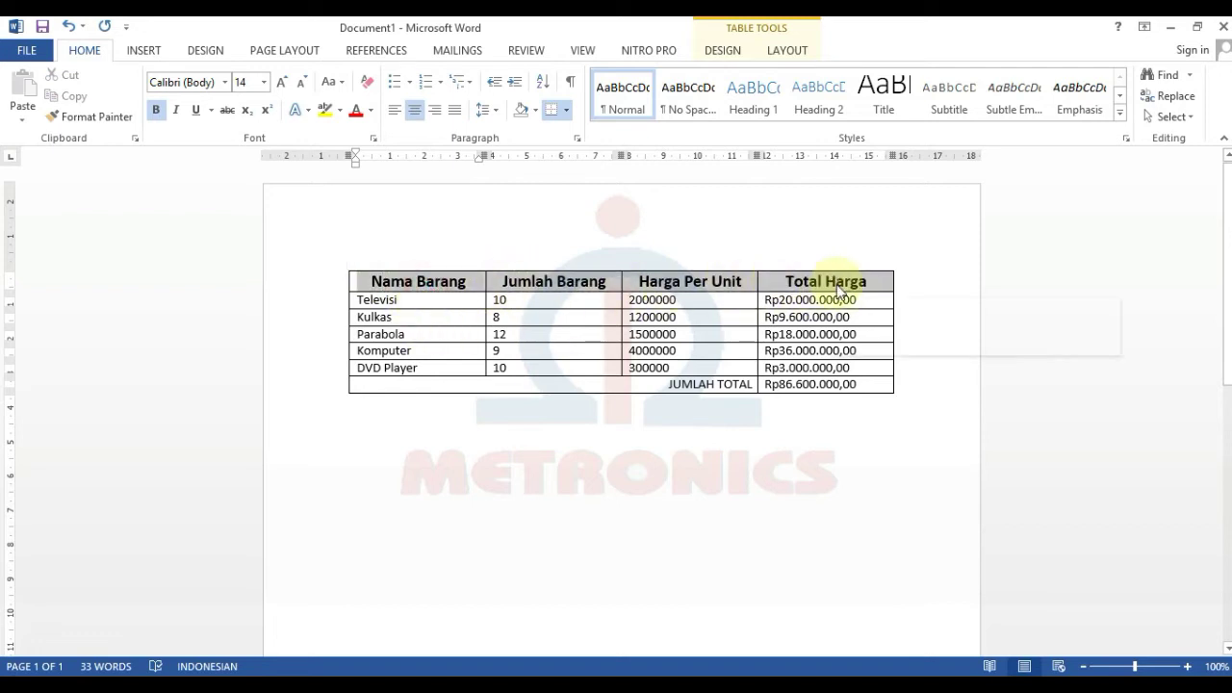
- Shade the header row light blue and add a new empty line below the table
{"action": "left_click", "coordinate": [536, 110]}
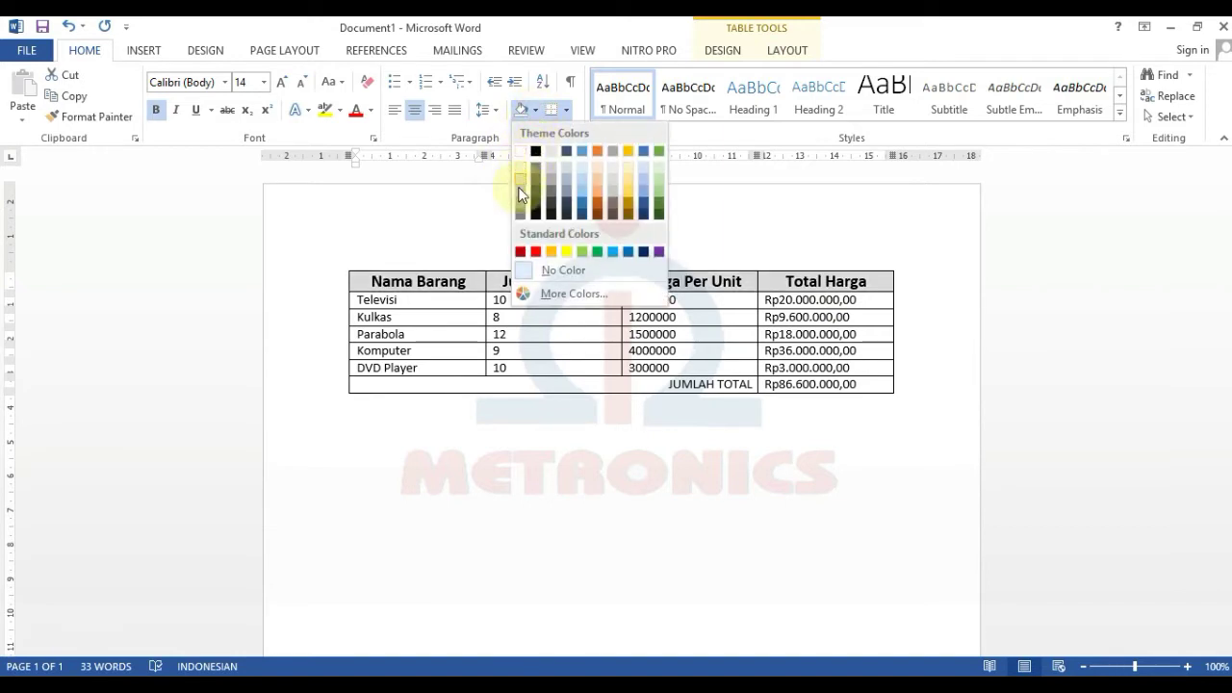
{"action": "left_click", "coordinate": [585, 192]}
{"action": "left_click", "coordinate": [652, 459]}
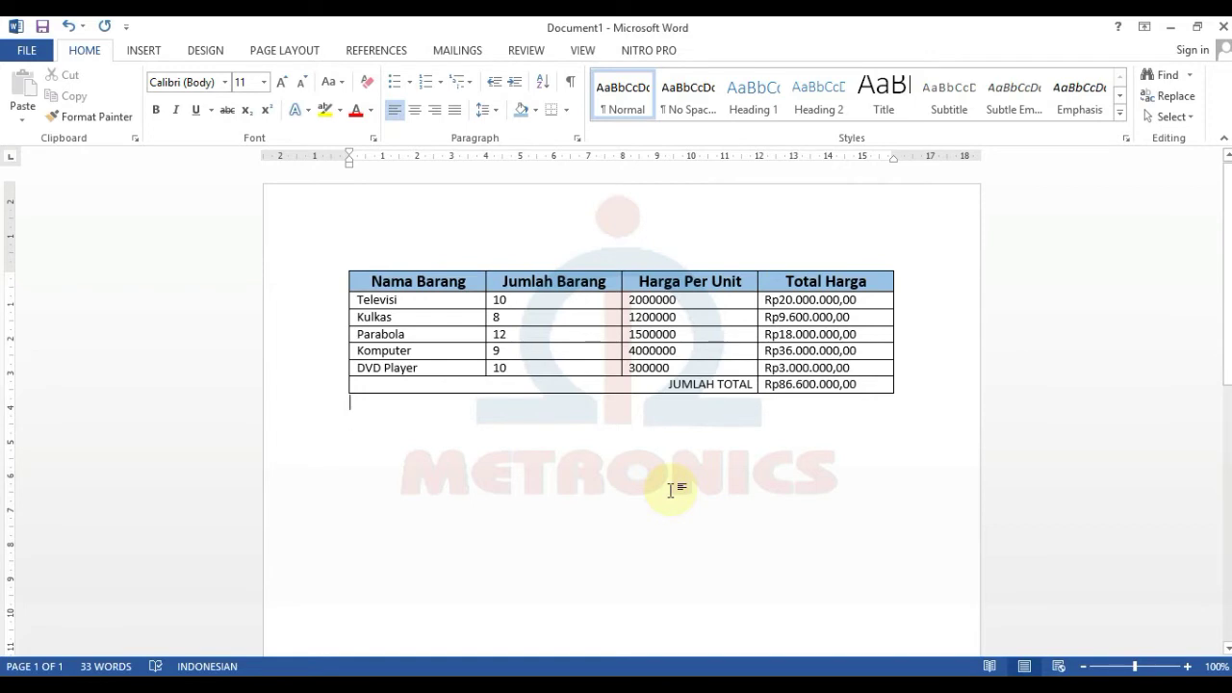
{"action": "key", "text": "Return"}
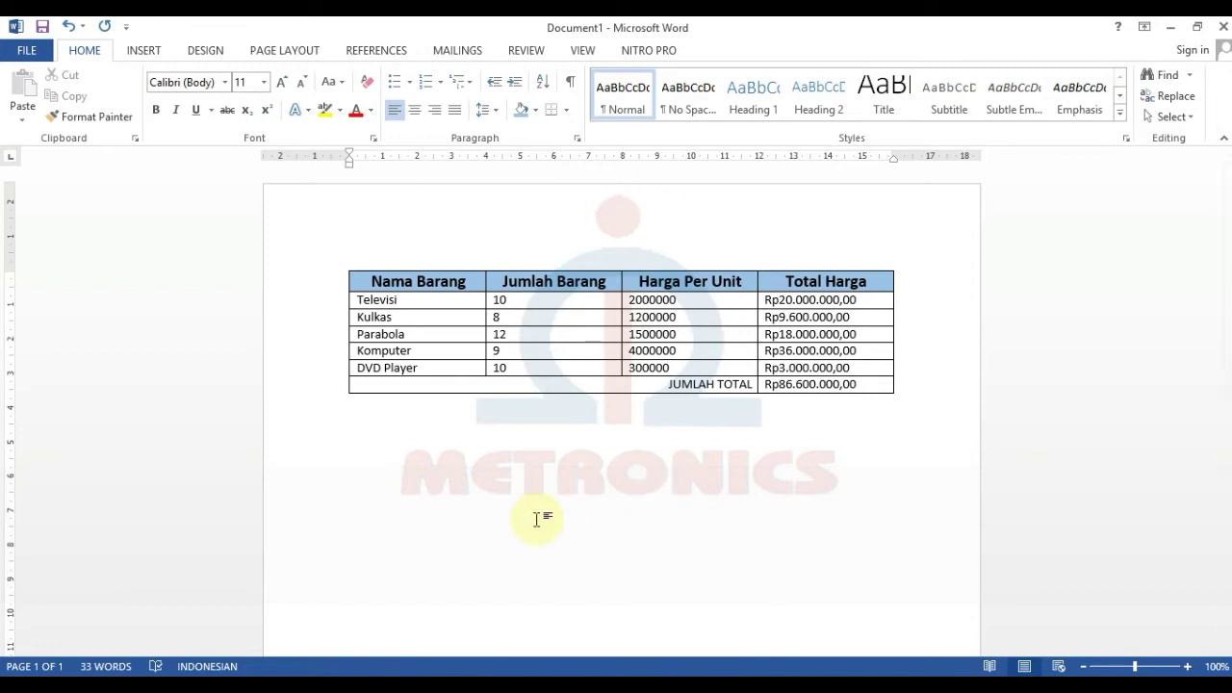
{"action": "scroll", "coordinate": [536, 520], "scroll_direction": "down", "scroll_amount": 3}
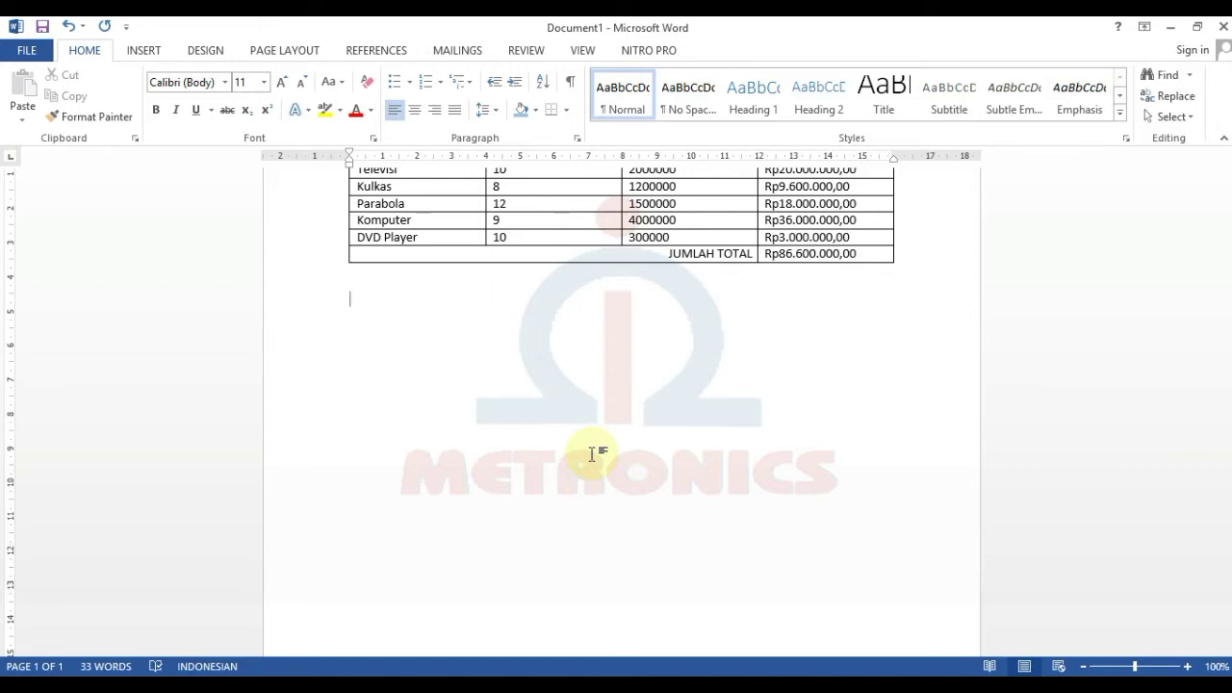
- Replace the typed 'A.' with an A. B. C. lettered list item reading 'TABEL I'
{"action": "type", "text": "A."}
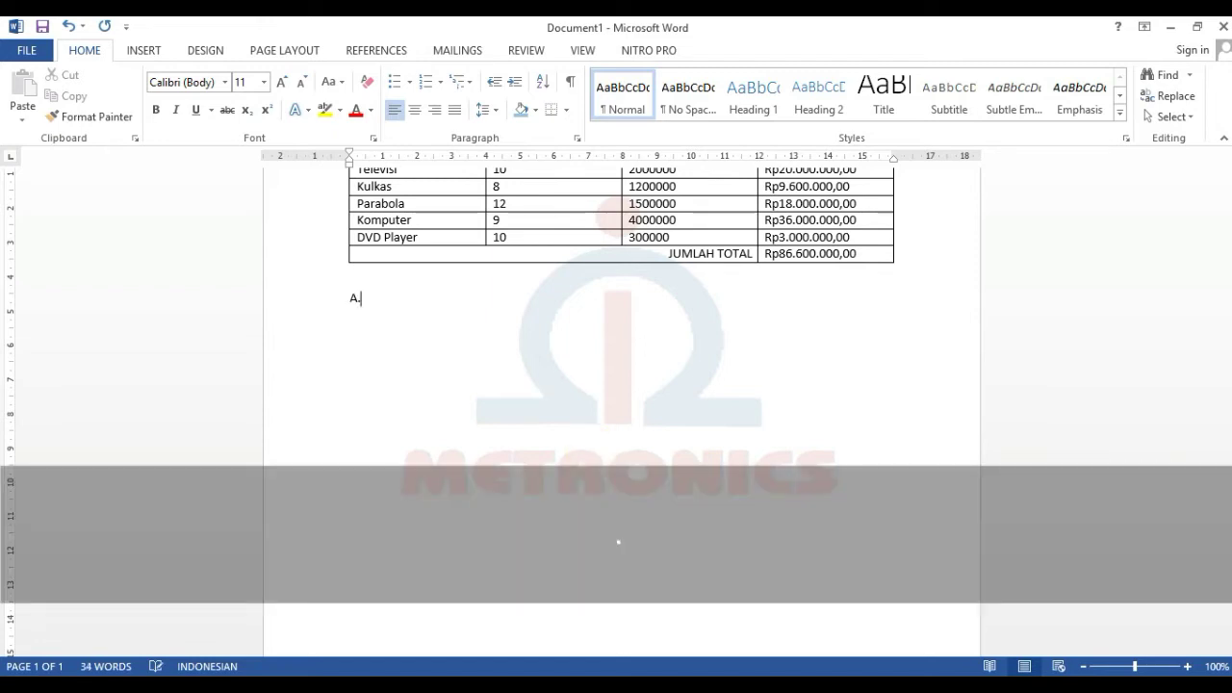
{"action": "key", "text": "BackSpace"}
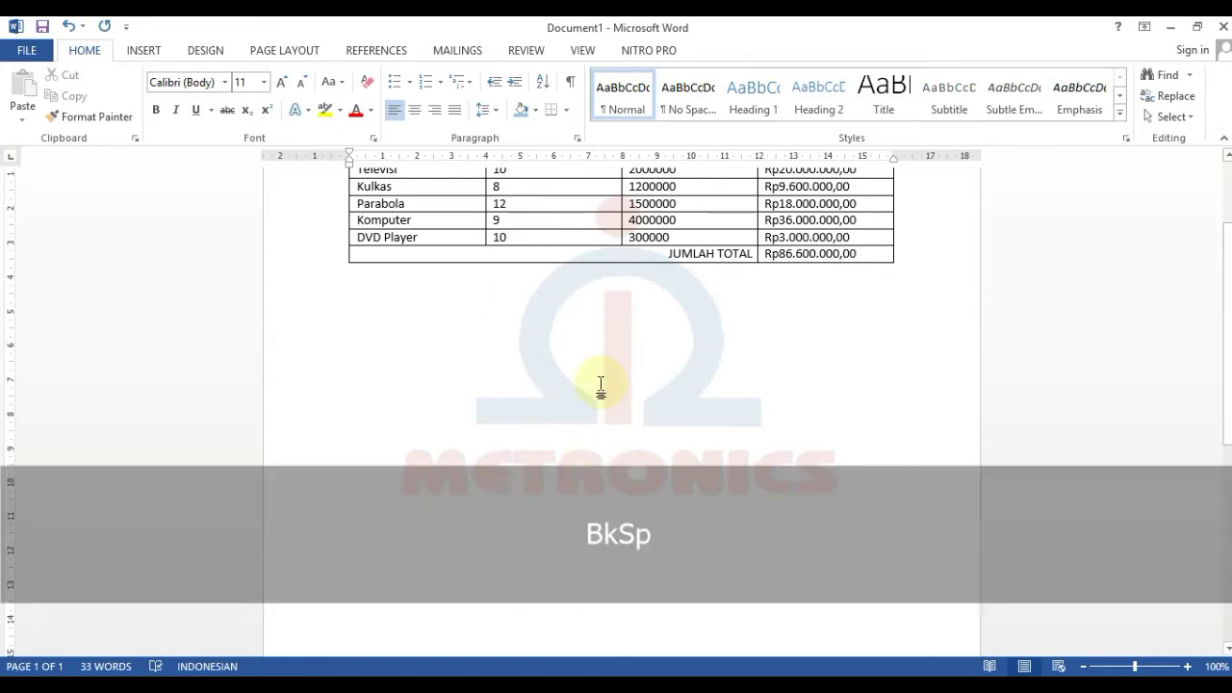
{"action": "left_click", "coordinate": [439, 82]}
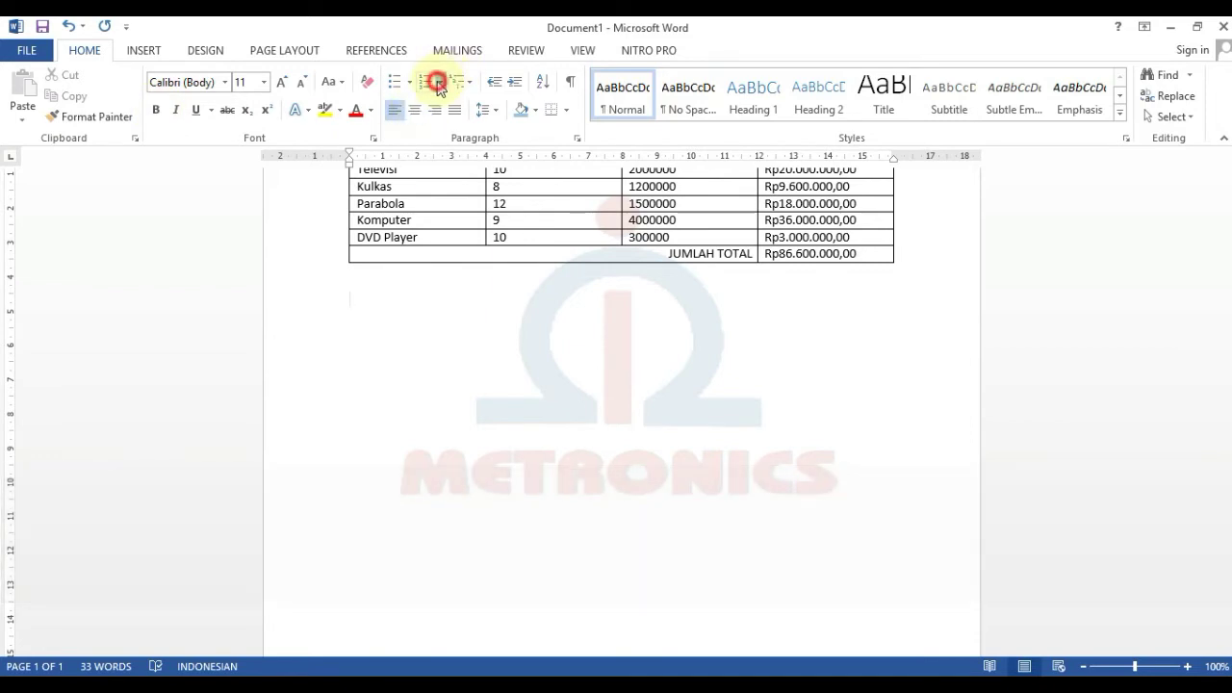
{"action": "left_click", "coordinate": [537, 214]}
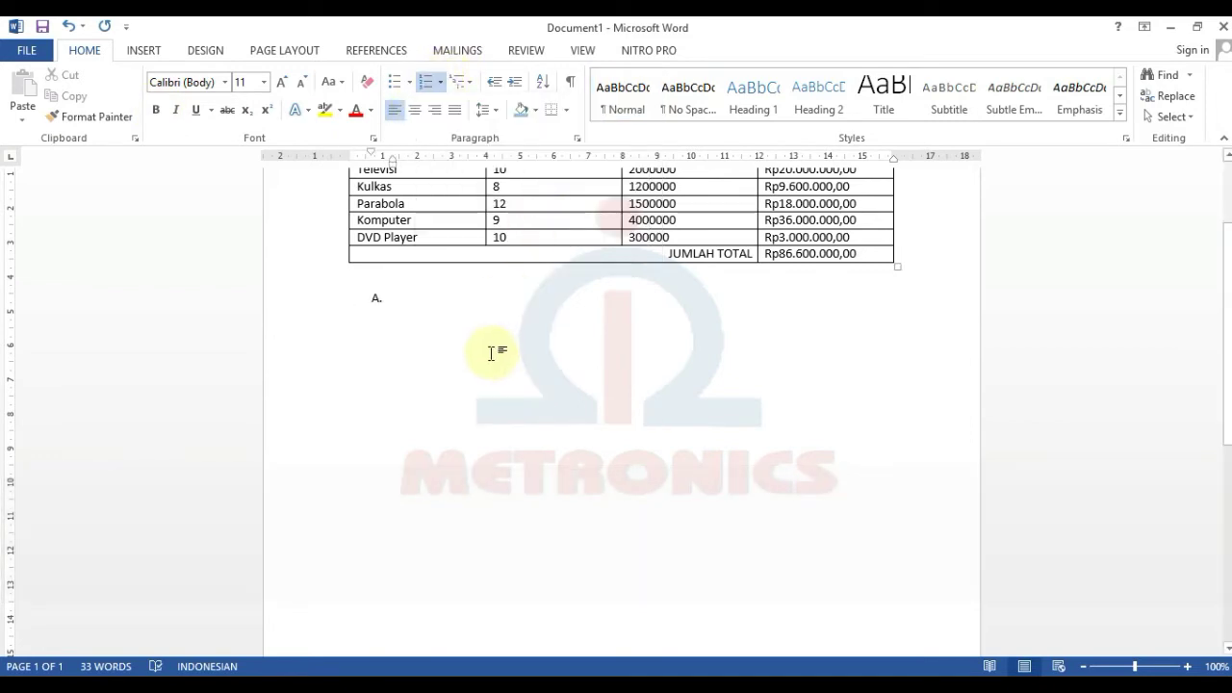
{"action": "type", "text": "TABEL I"}
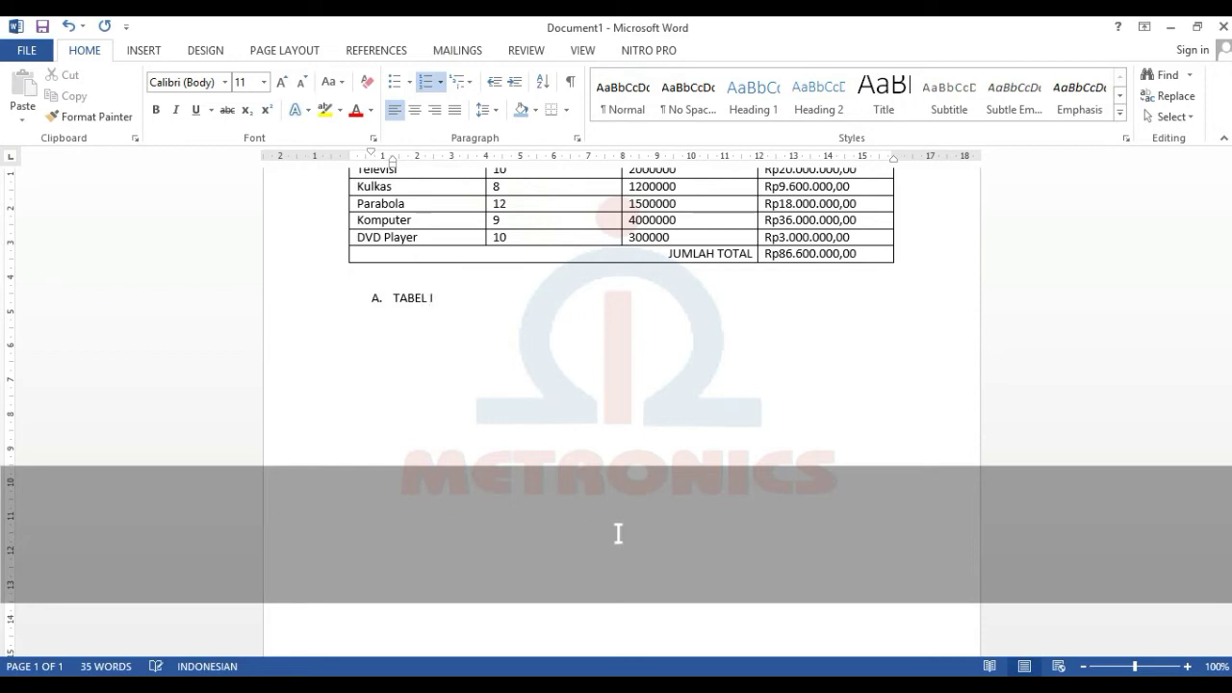
- Add an empty unlettered line below the TABEL I item
{"action": "key", "text": "Return"}
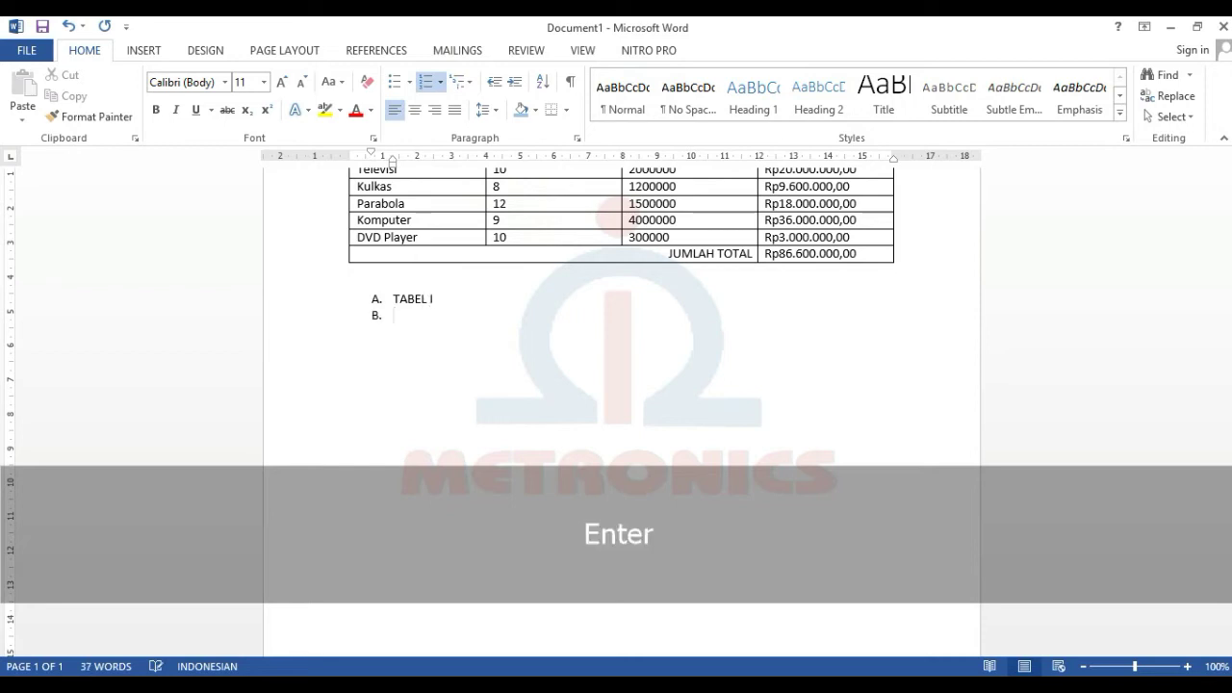
{"action": "key", "text": "BackSpace"}
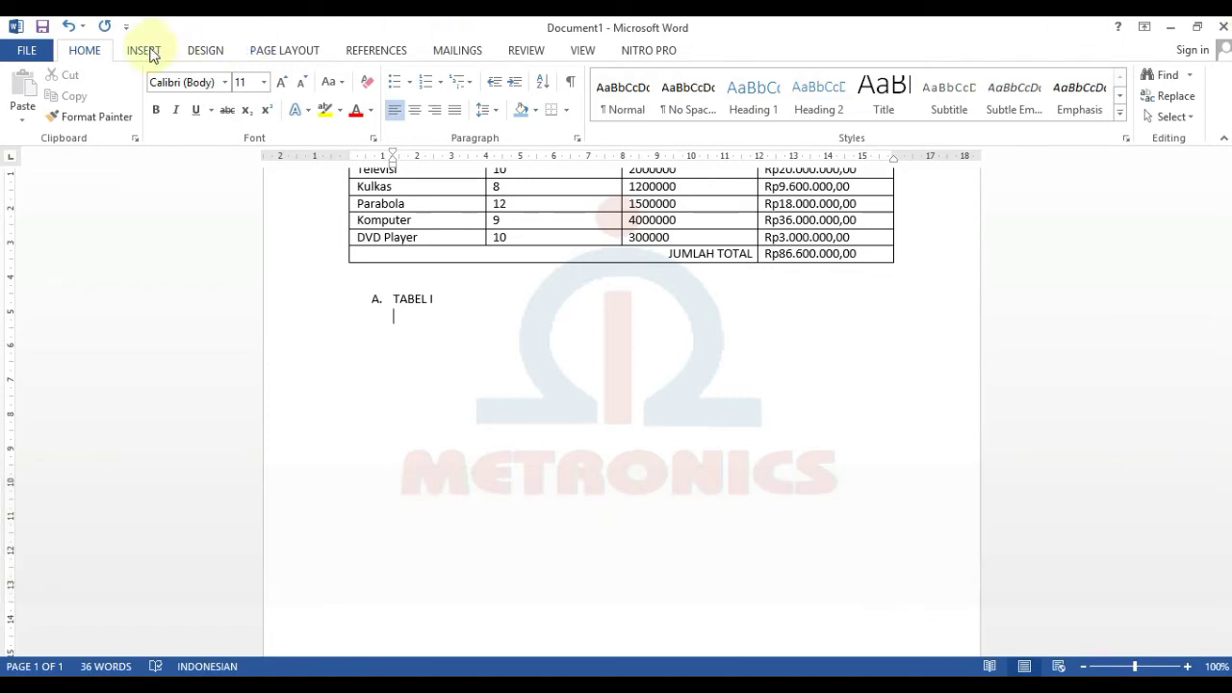
{"action": "left_click", "coordinate": [156, 56]}
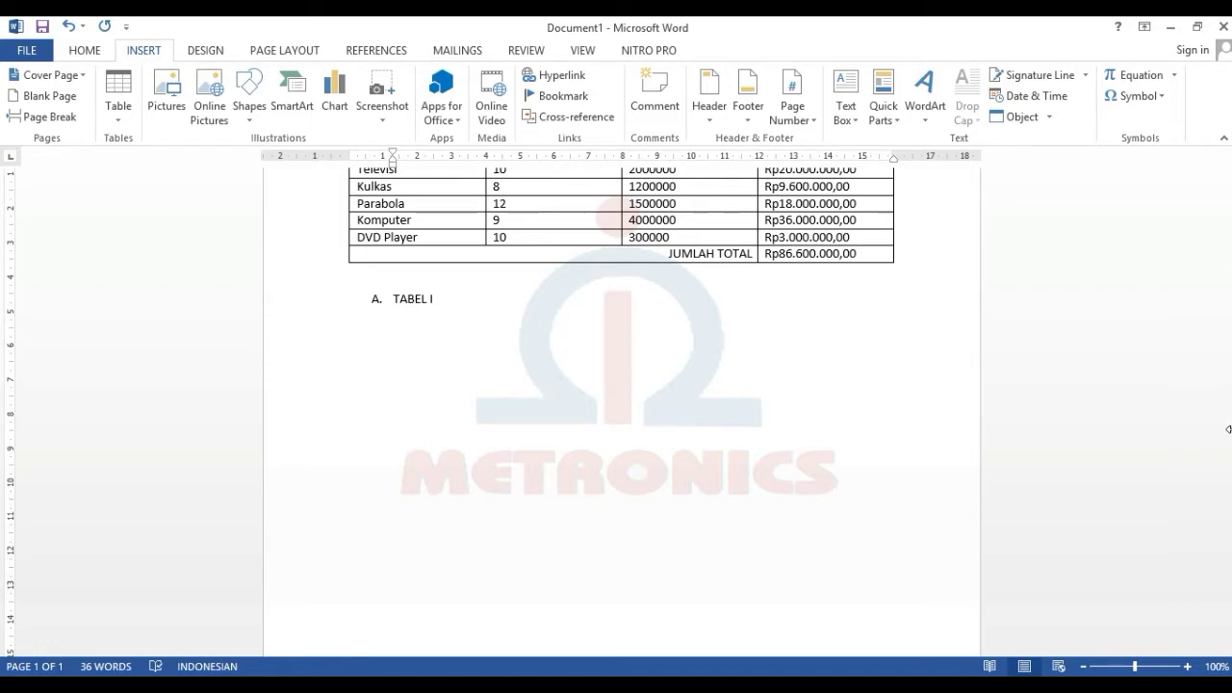
- Try inserting a 5-row table, then undo the oversized 25-row result
{"action": "left_click", "coordinate": [119, 108]}
{"action": "left_click", "coordinate": [144, 307]}
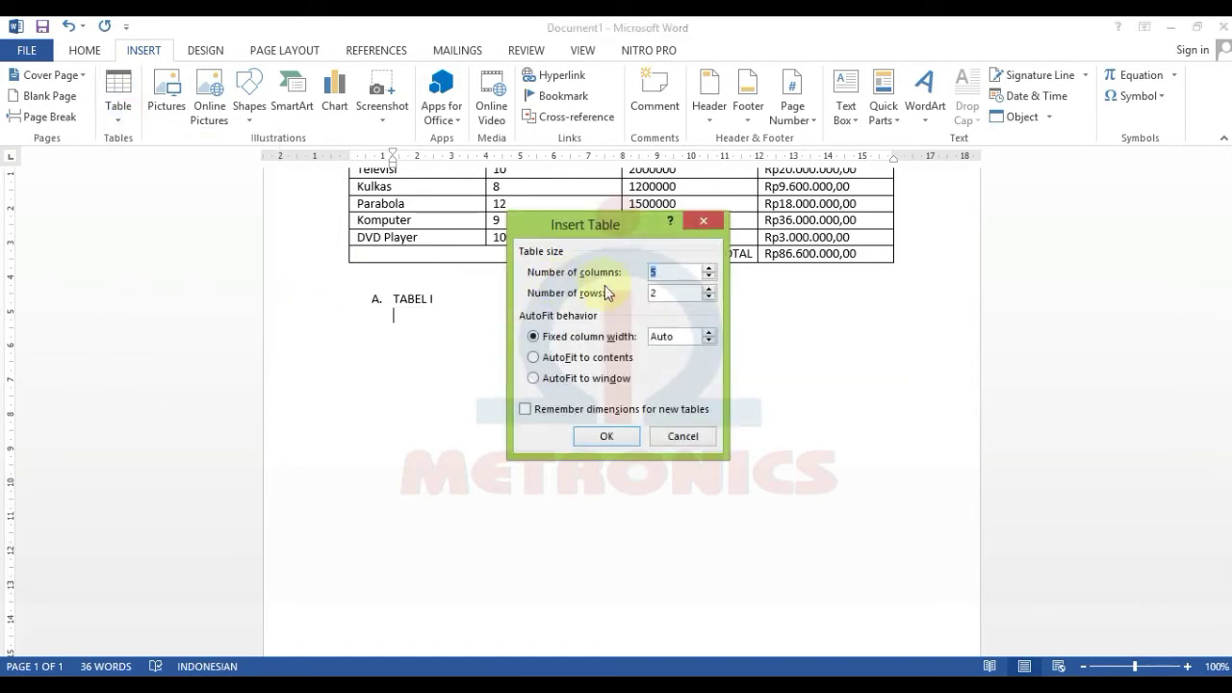
{"action": "left_click", "coordinate": [674, 292]}
{"action": "type", "text": "5"}
{"action": "left_click", "coordinate": [607, 438]}
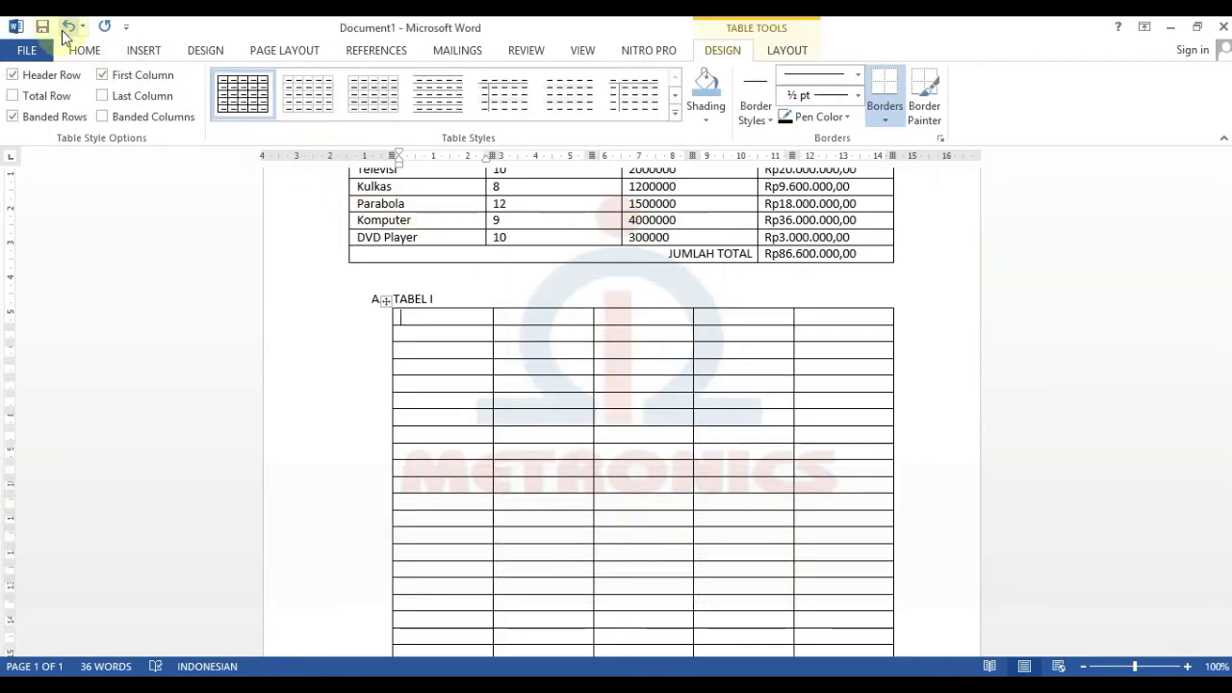
{"action": "left_click", "coordinate": [65, 29]}
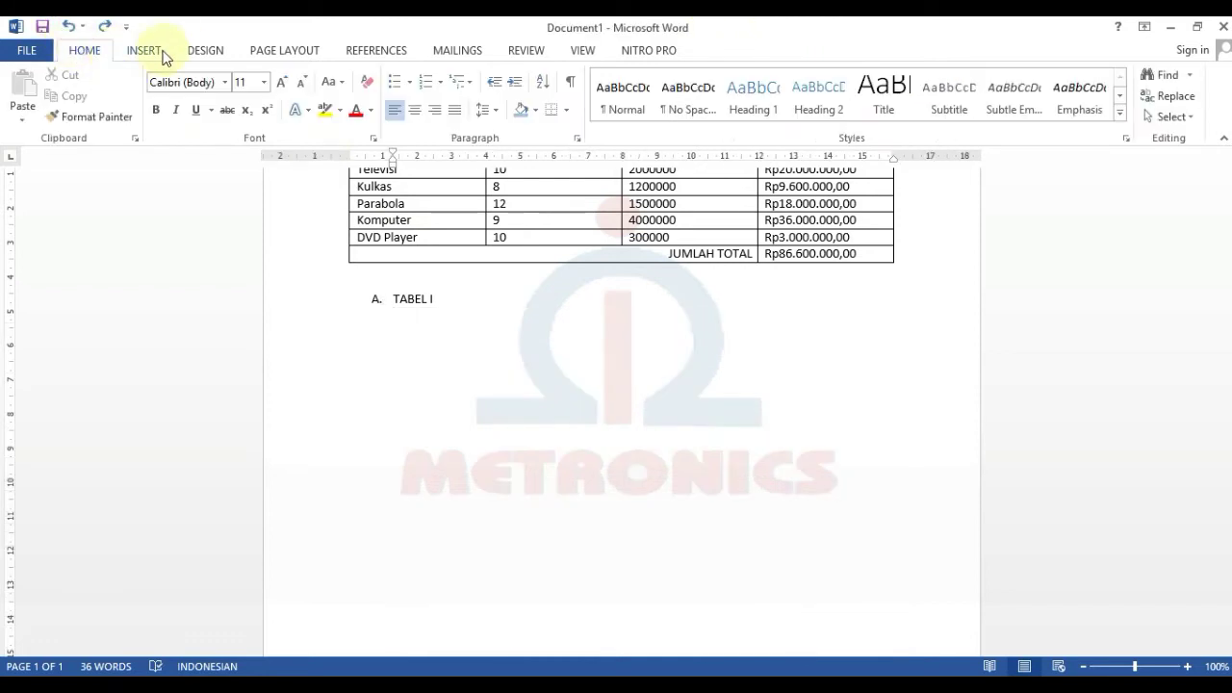
- Insert a 5-column, 5-row table beneath the A. TABEL I heading
{"action": "left_click", "coordinate": [135, 51]}
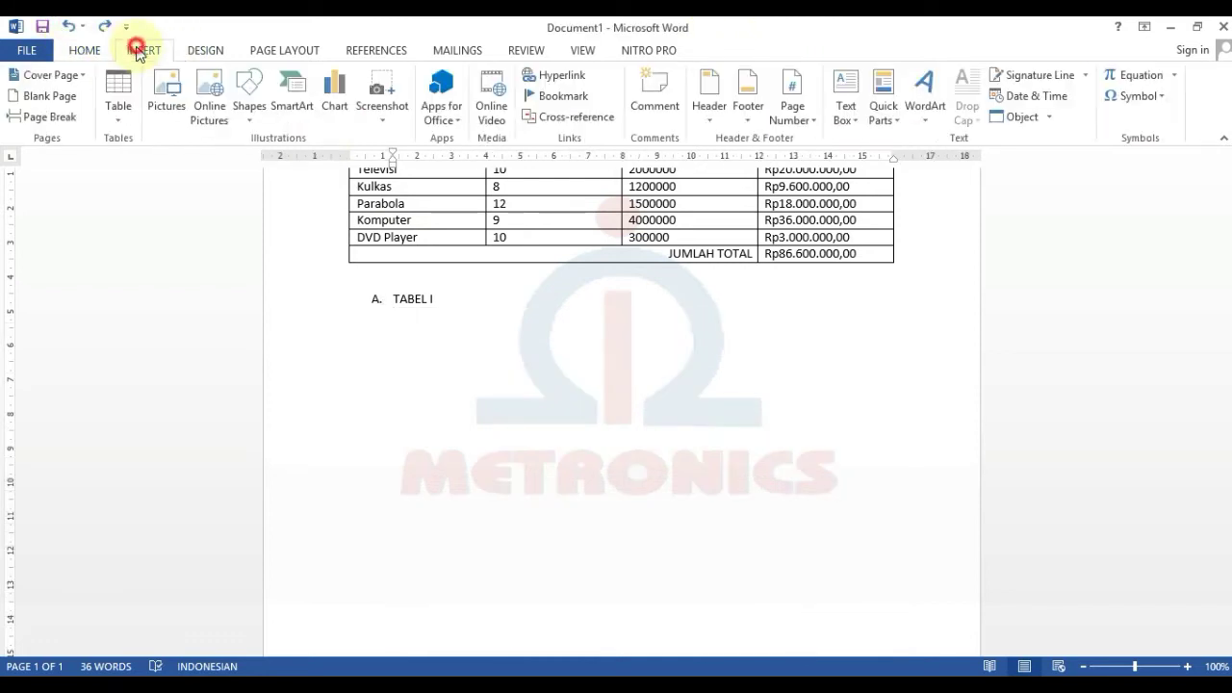
{"action": "left_click", "coordinate": [119, 106]}
{"action": "left_click", "coordinate": [191, 306]}
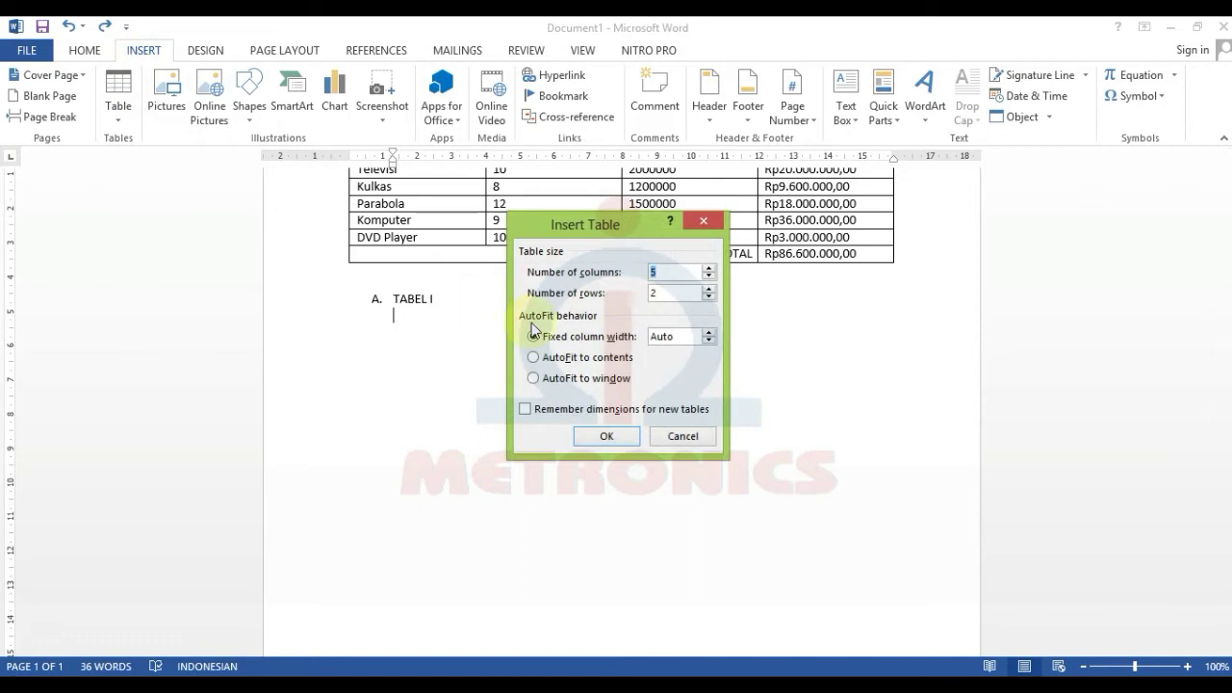
{"action": "left_click_drag", "start_coordinate": [656, 295], "coordinate": [635, 297]}
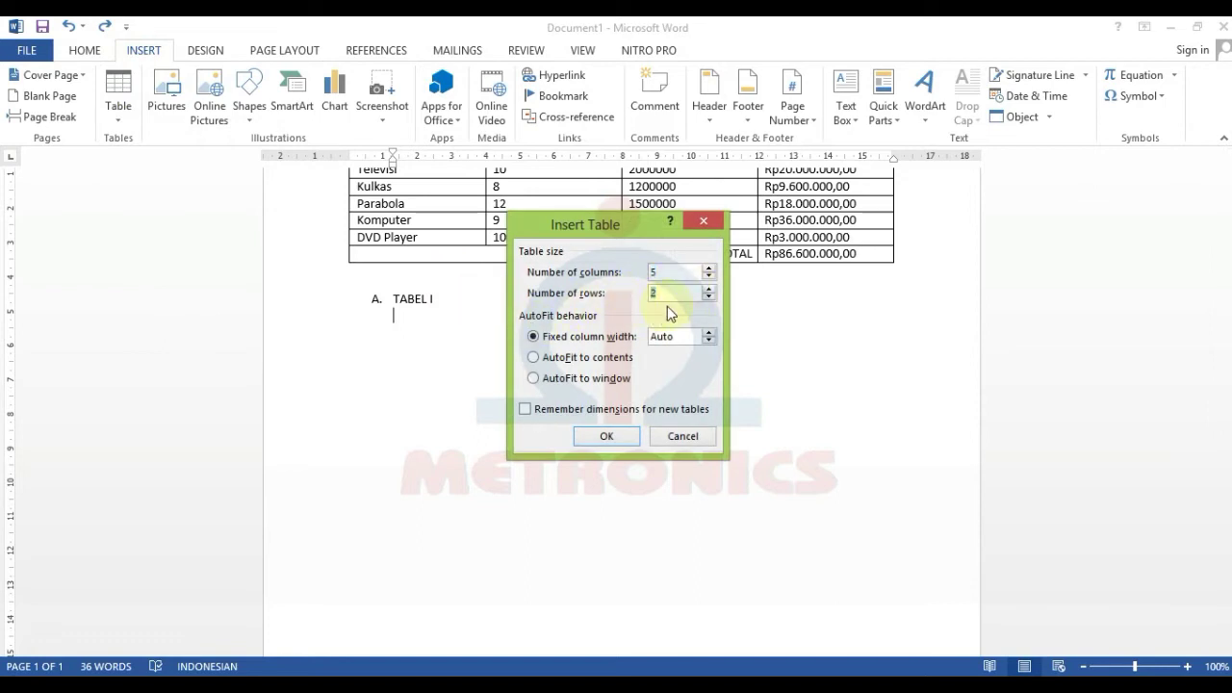
{"action": "type", "text": "5"}
{"action": "left_click", "coordinate": [606, 436]}
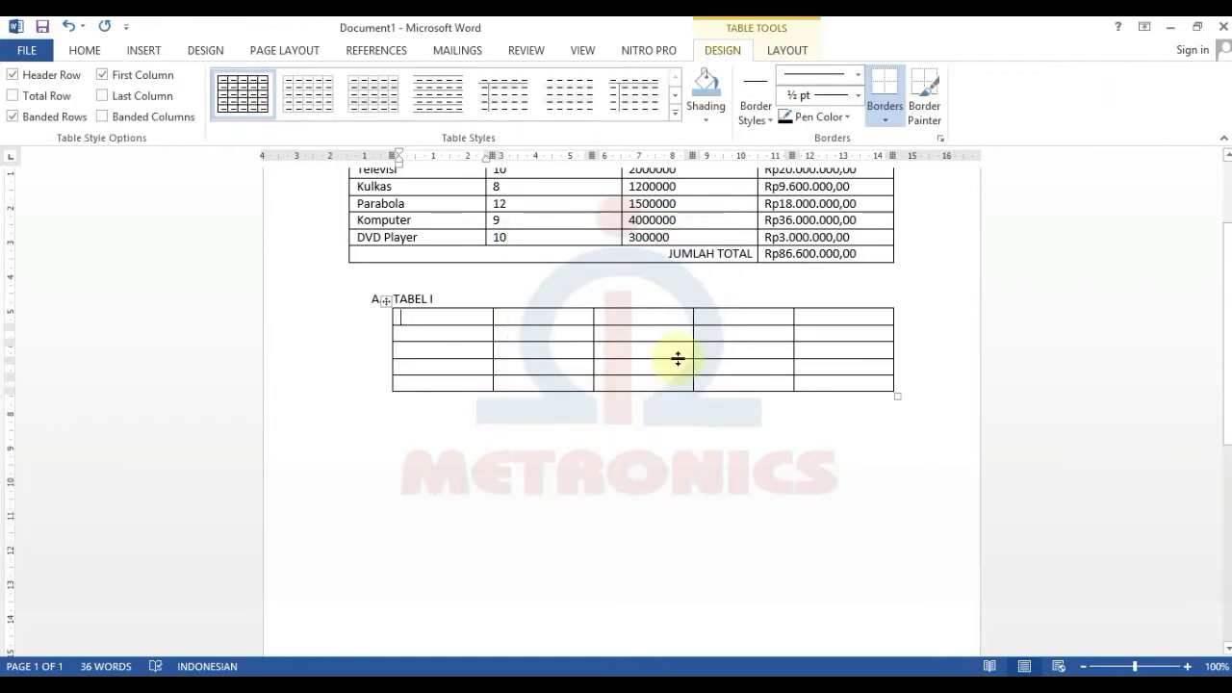
{"action": "key", "text": "Caps_Lock"}
- Type the header row No, Nama, Alamat, Pendidikan, E-Mail
{"action": "type", "text": "No"}
{"action": "key", "text": "Tab"}
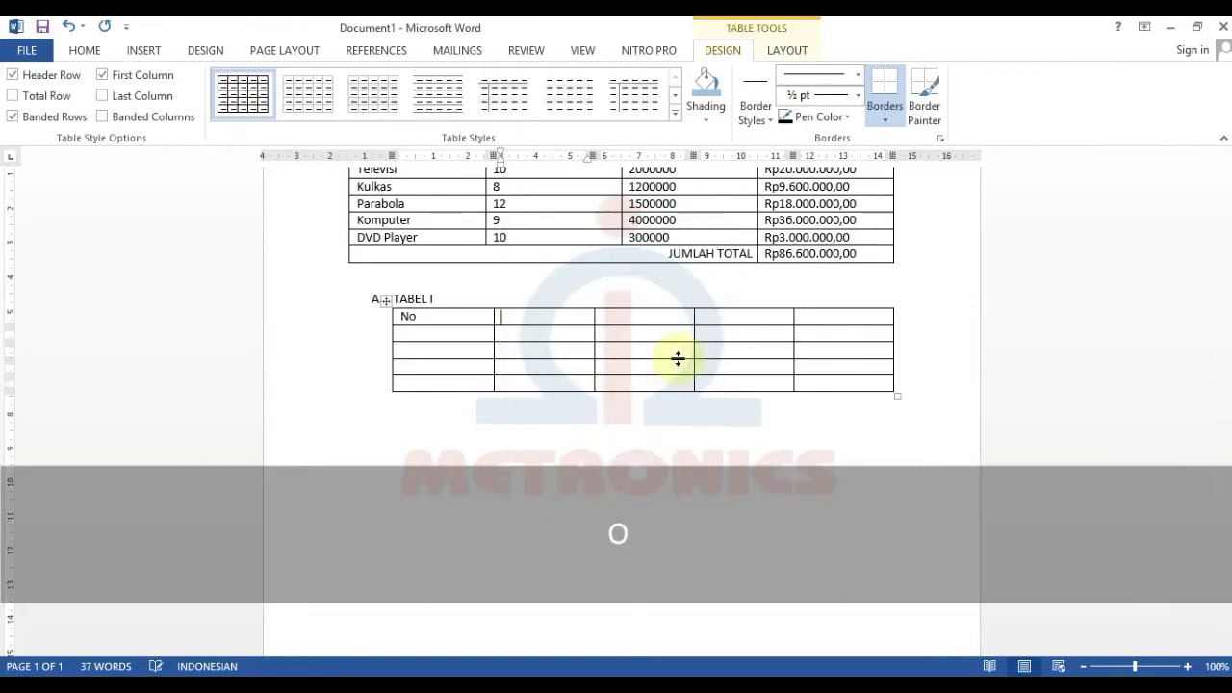
{"action": "type", "text": "Nama"}
{"action": "key", "text": "Tab"}
{"action": "type", "text": "Alamat"}
{"action": "key", "text": "Tab"}
{"action": "type", "text": "Pendidikan"}
{"action": "key", "text": "Tab"}
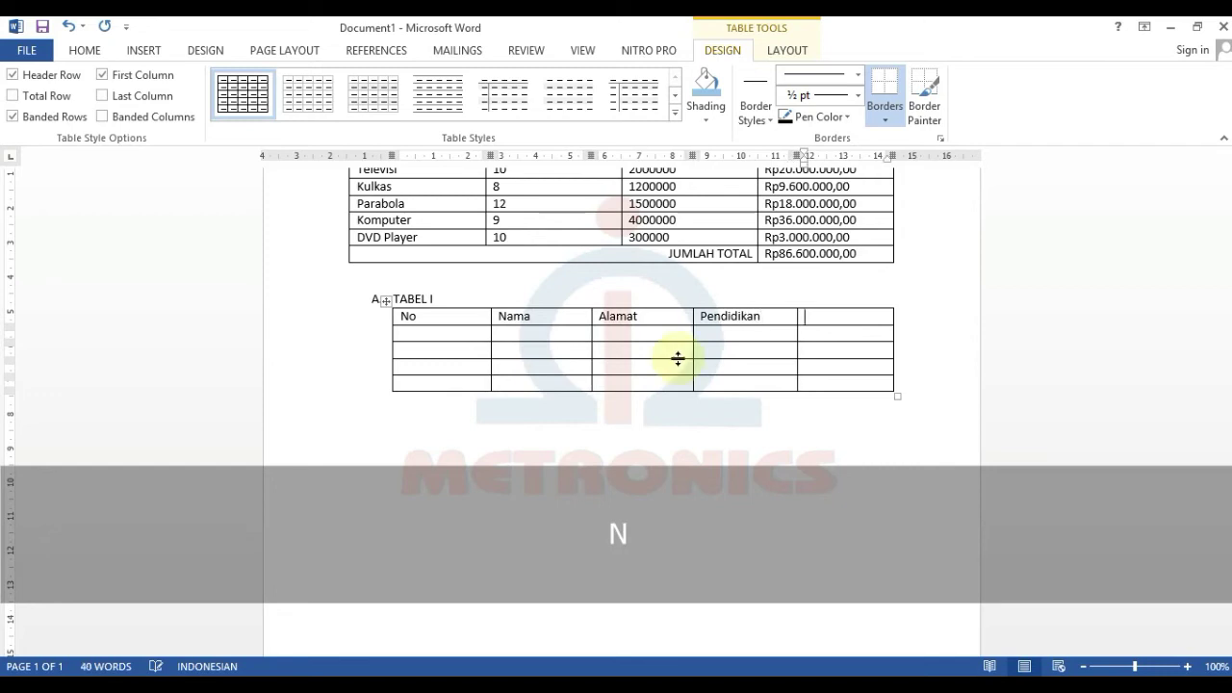
{"action": "type", "text": "E-Mail"}
{"action": "key", "text": "Tab"}
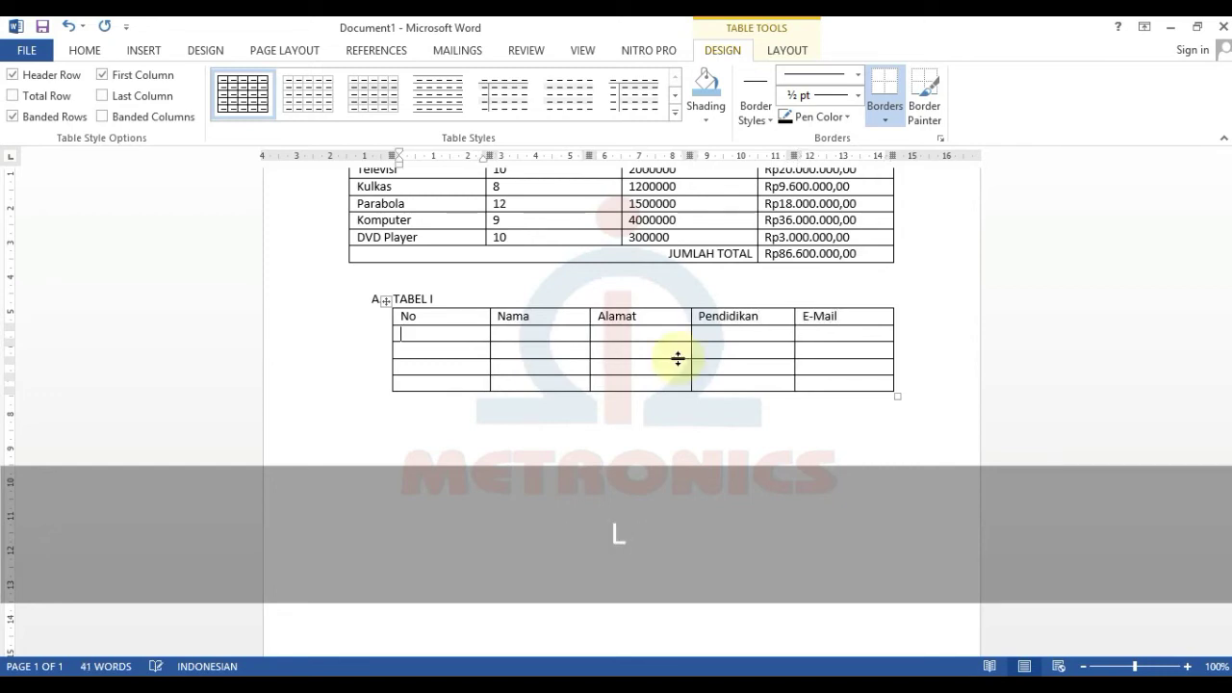
- Number the No column 1, 2, 3 and 4
{"action": "type", "text": "1"}
{"action": "key", "text": "Down"}
{"action": "type", "text": "2"}
{"action": "key", "text": "Down"}
{"action": "type", "text": "3"}
{"action": "key", "text": "Down"}
{"action": "type", "text": "4"}
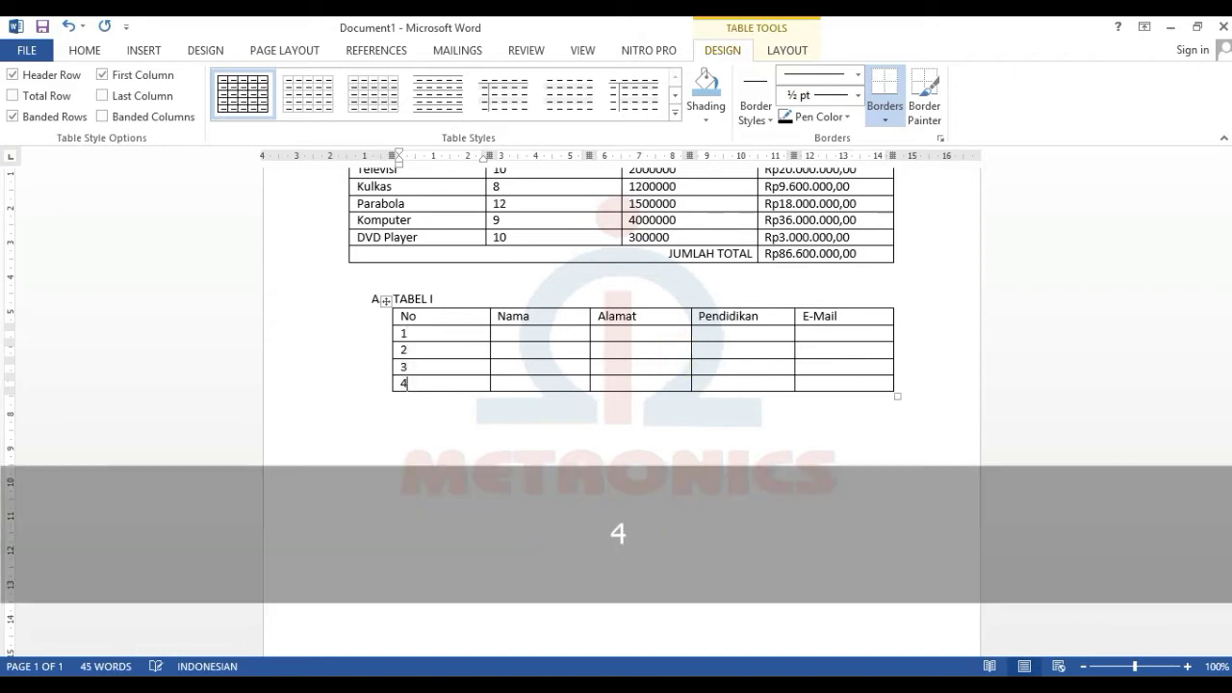
- Type a person's name into the Nama cells, undoing one typed below the table
{"action": "left_click", "coordinate": [578, 331]}
{"action": "type", "text": "Febri"}
{"action": "key", "text": "Down"}
{"action": "type", "text": "Ti"}
{"action": "key", "text": "Down"}
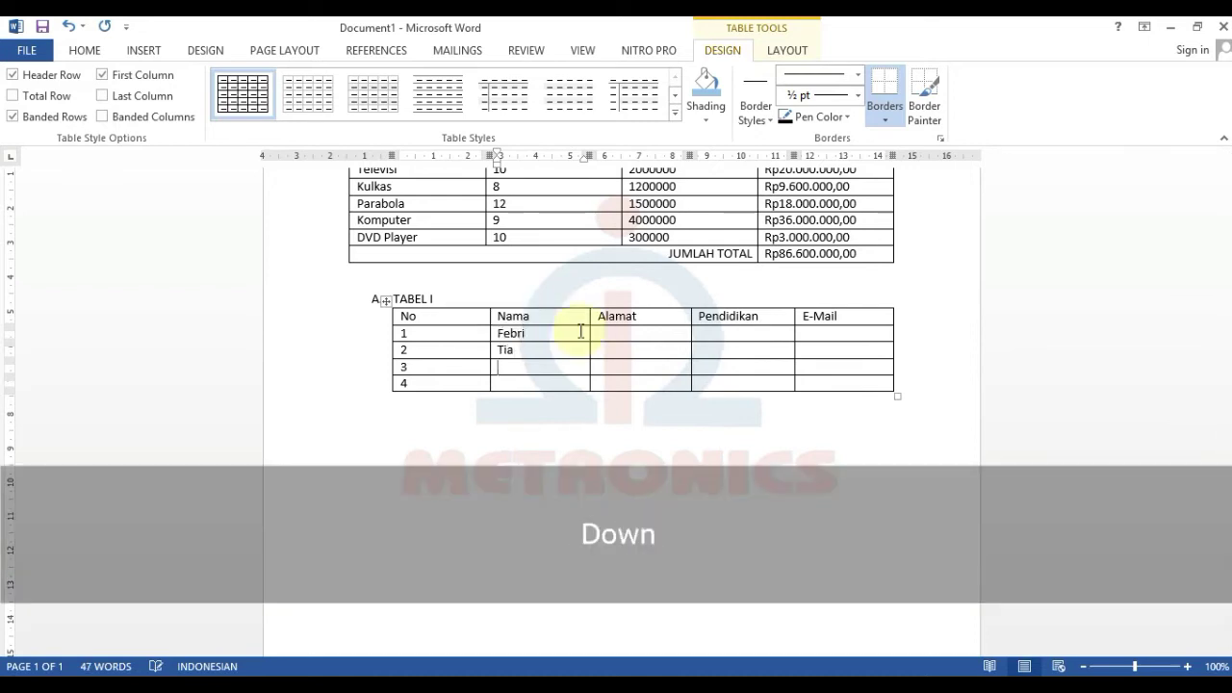
{"action": "type", "text": "A"}
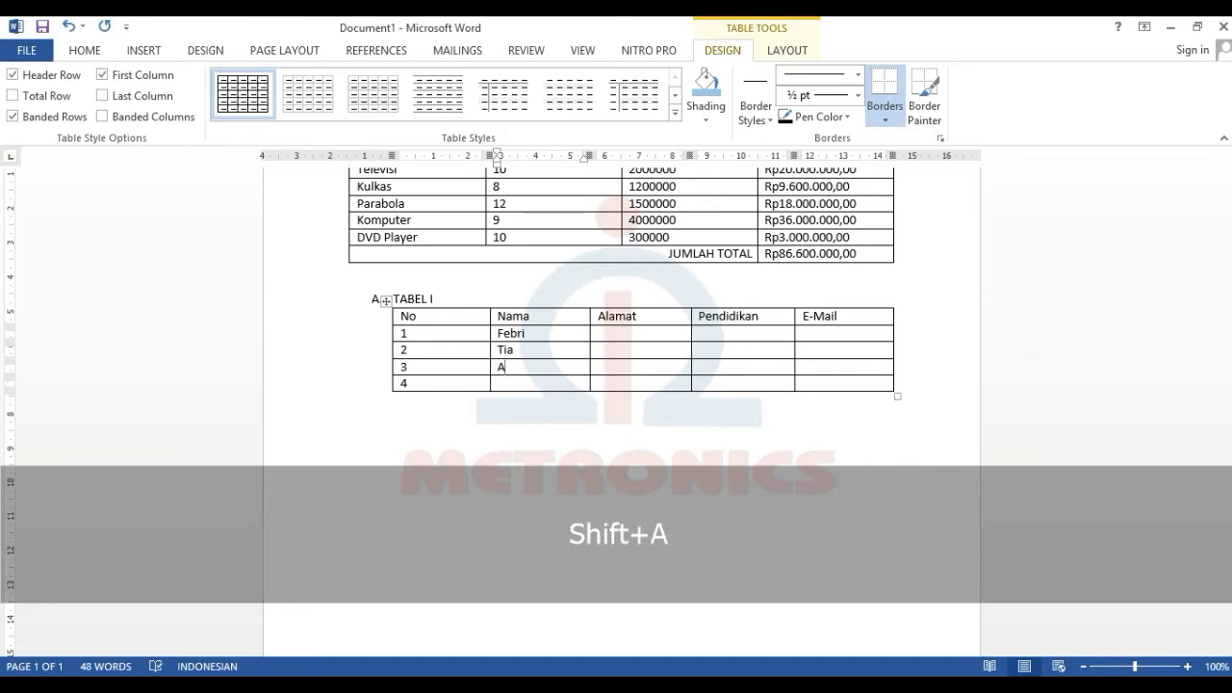
{"action": "type", "text": "br"}
{"action": "key", "text": "Down"}
{"action": "key", "text": "Down"}
{"action": "type", "text": "Ida"}
{"action": "key", "text": "ctrl+z"}
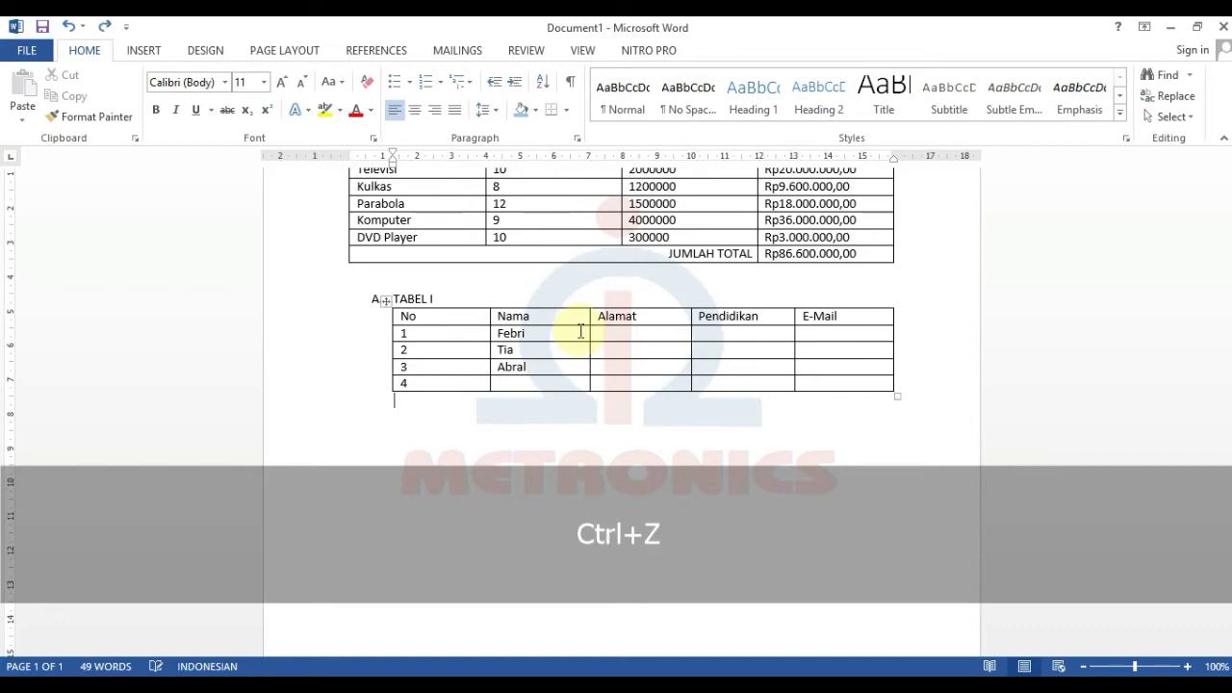
{"action": "left_click", "coordinate": [539, 382]}
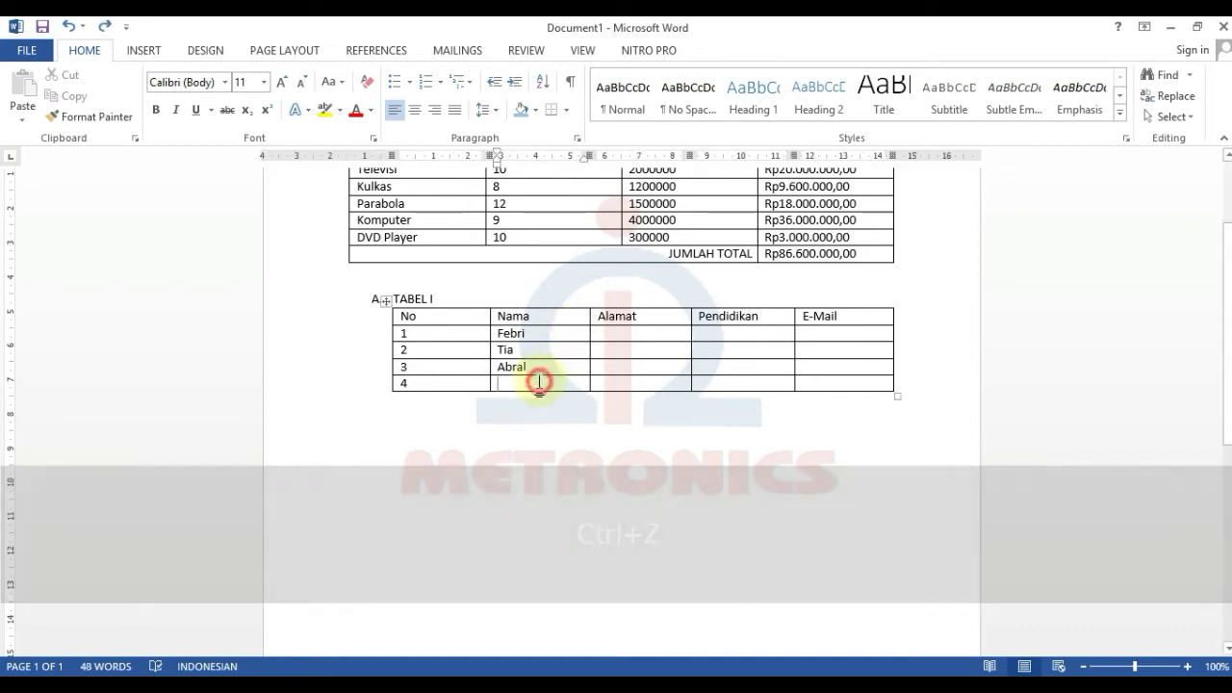
- Finish row 4's name and type an address into row 1's Alamat cell, fixing typos
{"action": "type", "text": "Ida"}
{"action": "left_click", "coordinate": [641, 333]}
{"action": "type", "text": "A"}
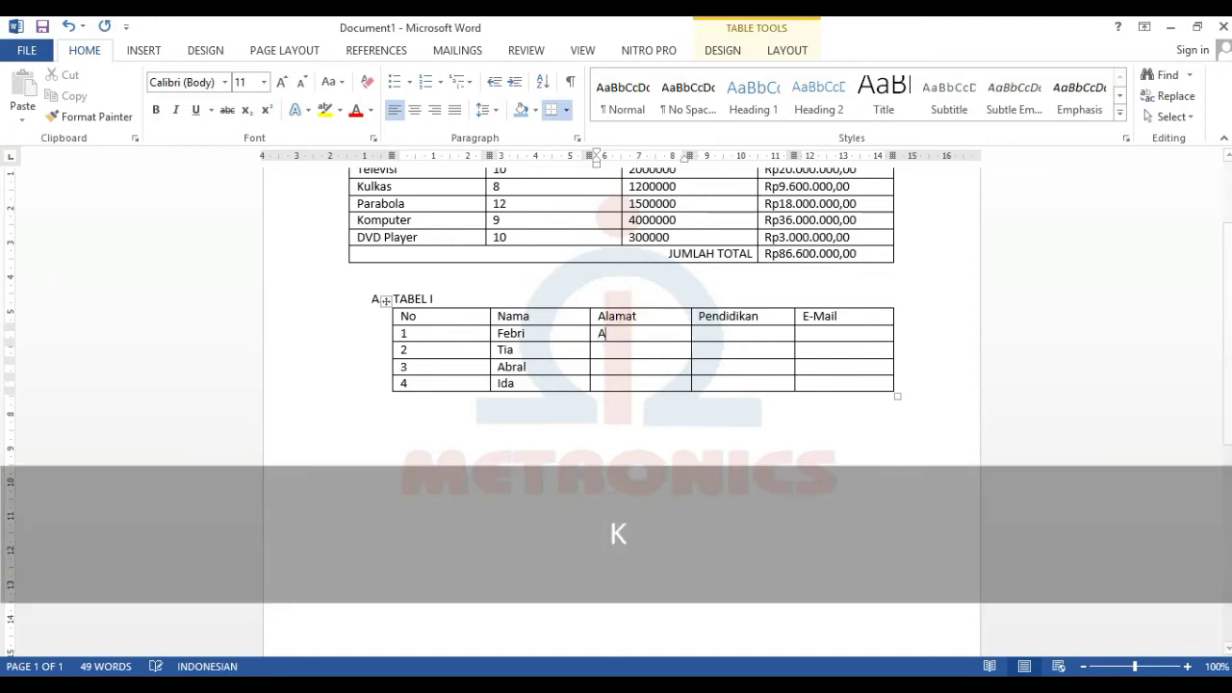
{"action": "key", "text": "Tab"}
{"action": "key", "text": "Left"}
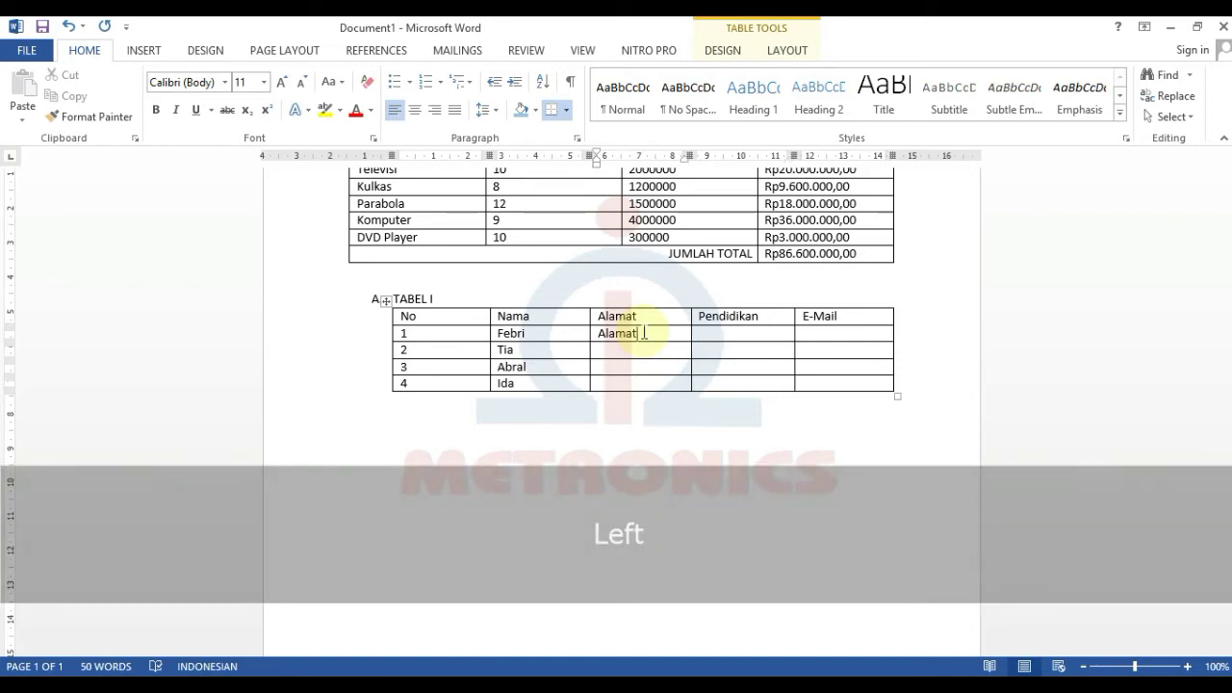
{"action": "key", "text": "BackSpace"}
{"action": "key", "text": "BackSpace"}
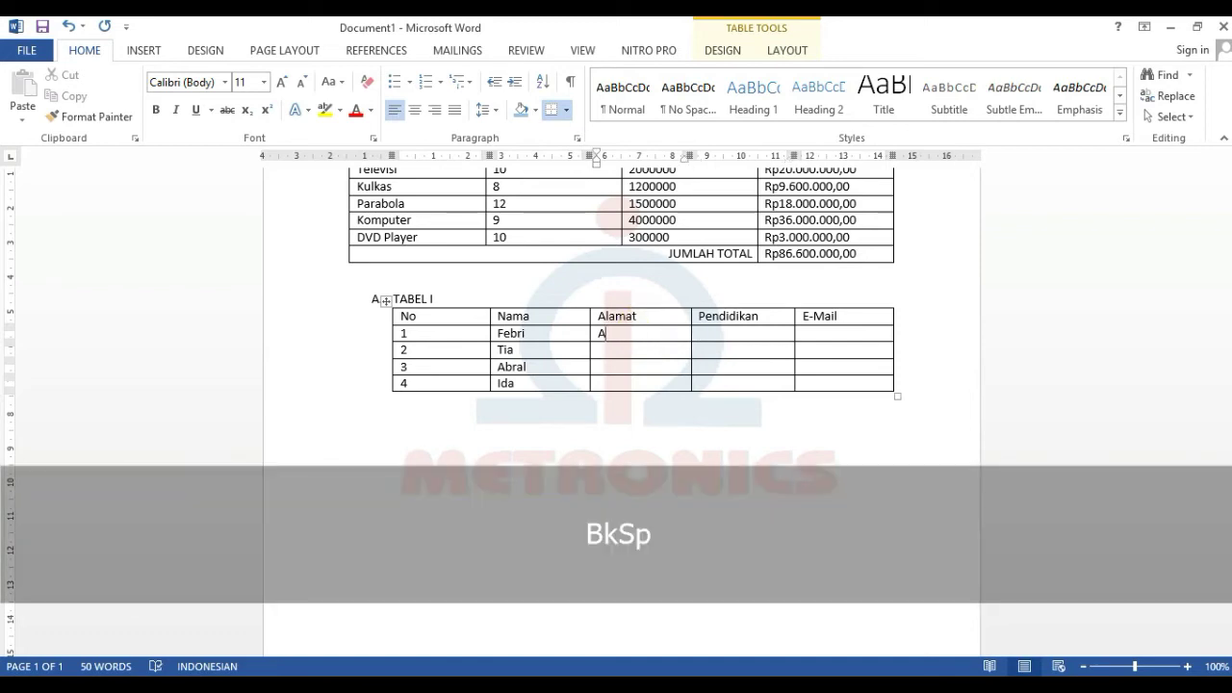
{"action": "key", "text": "BackSpace"}
{"action": "type", "text": "Boloh B"}
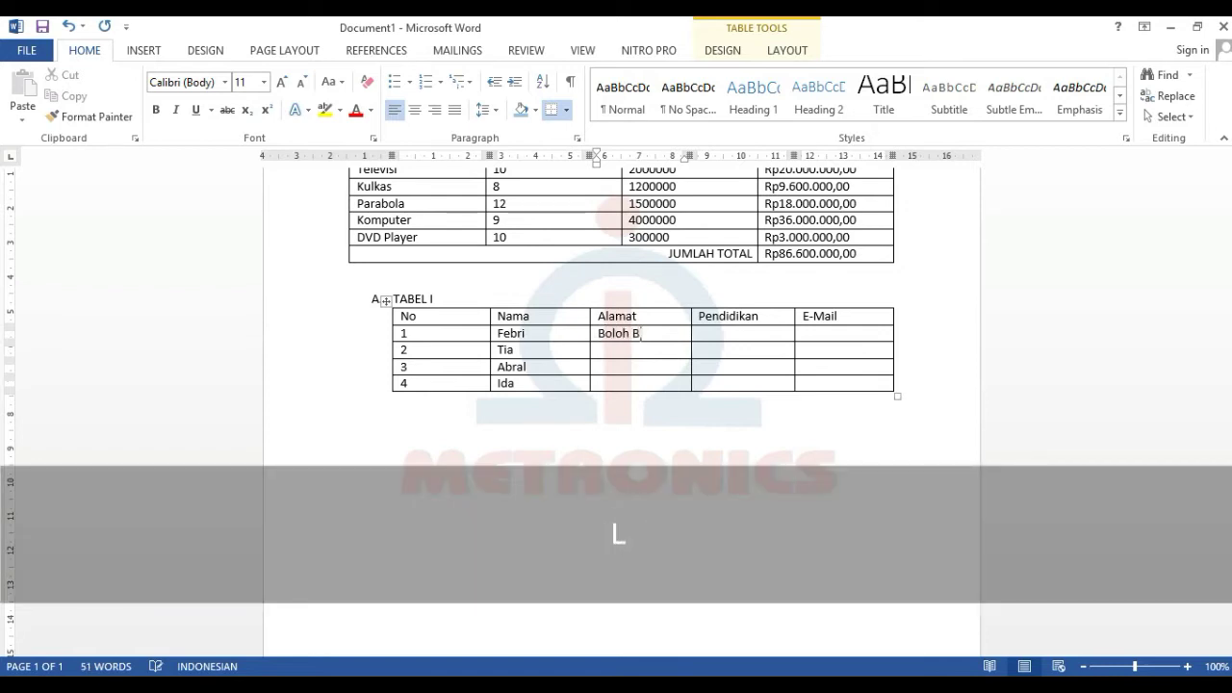
{"action": "type", "text": "lang Area"}
{"action": "key", "text": "BackSpace"}
{"action": "type", "text": "a"}
{"action": "key", "text": "BackSpace"}
{"action": "key", "text": "BackSpace"}
{"action": "type", "text": "a"}
{"action": "key", "text": "Down"}
- Move that address down to row 2 and type row 1's own address
{"action": "key", "text": "shift"}
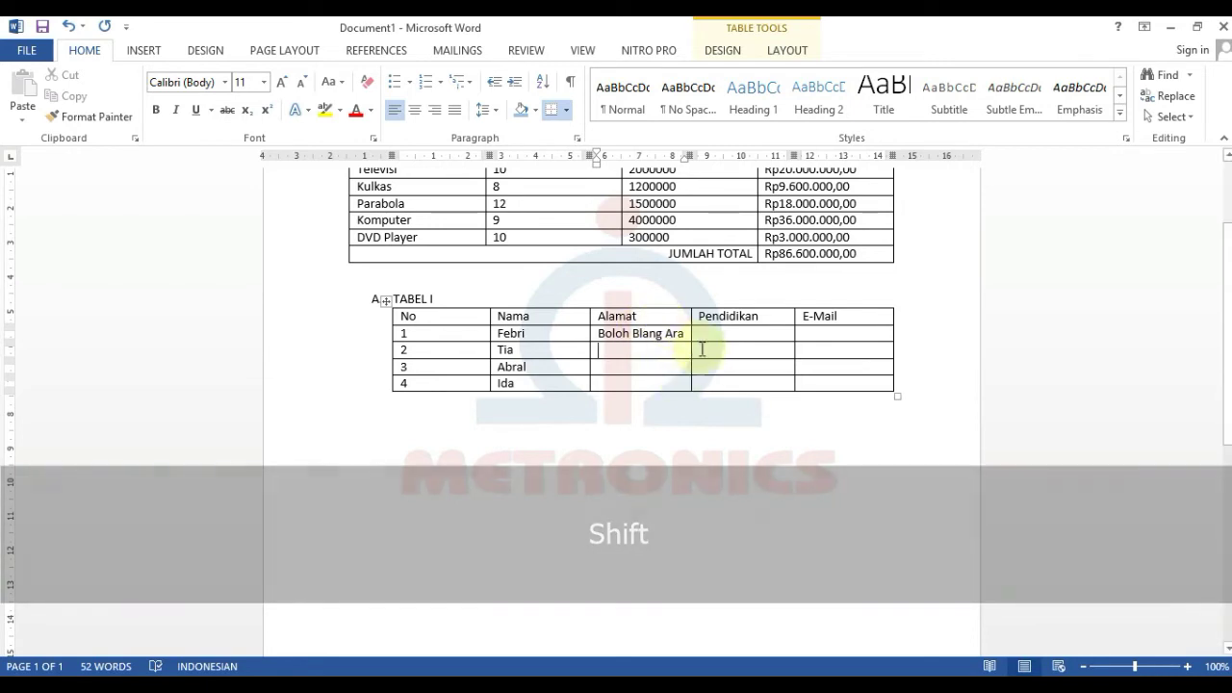
{"action": "left_click_drag", "start_coordinate": [685, 335], "coordinate": [595, 330]}
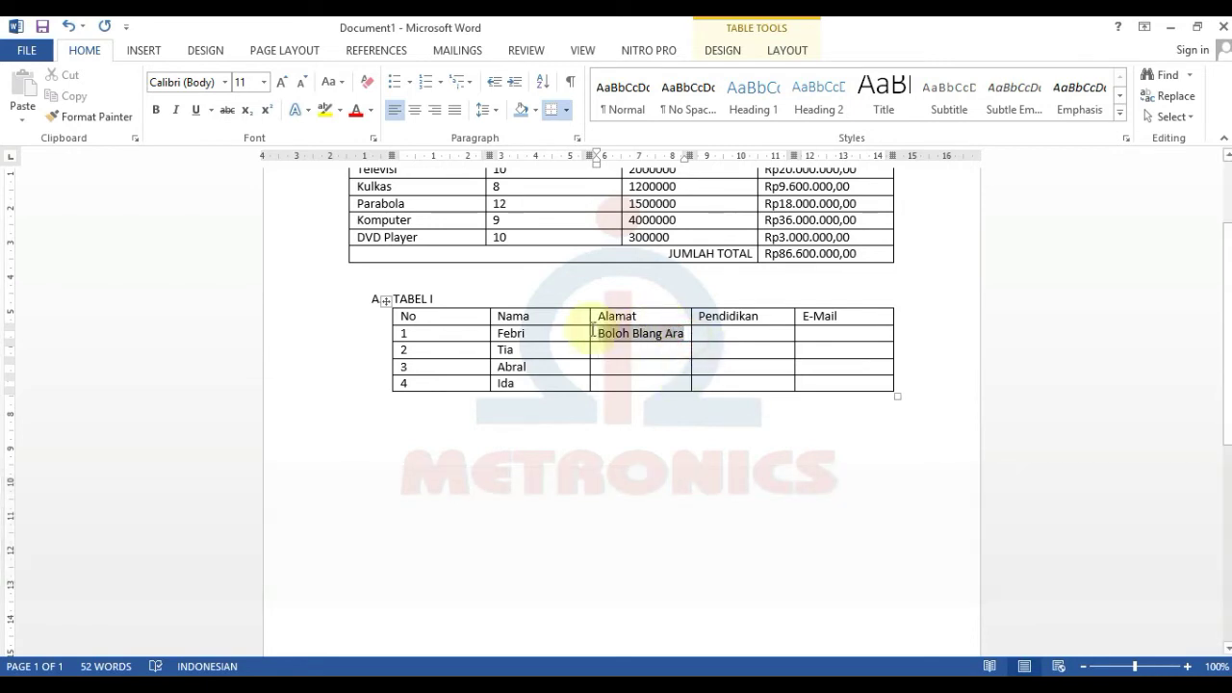
{"action": "left_click", "coordinate": [65, 75]}
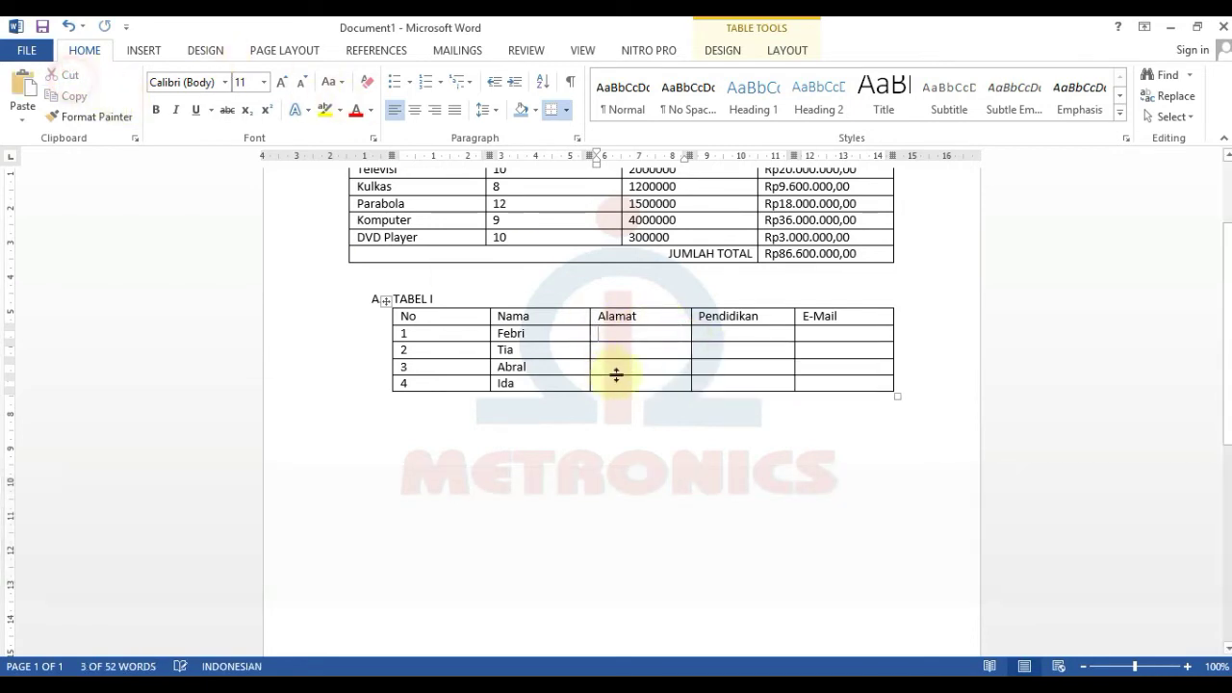
{"action": "left_click", "coordinate": [614, 350]}
{"action": "left_click", "coordinate": [22, 91]}
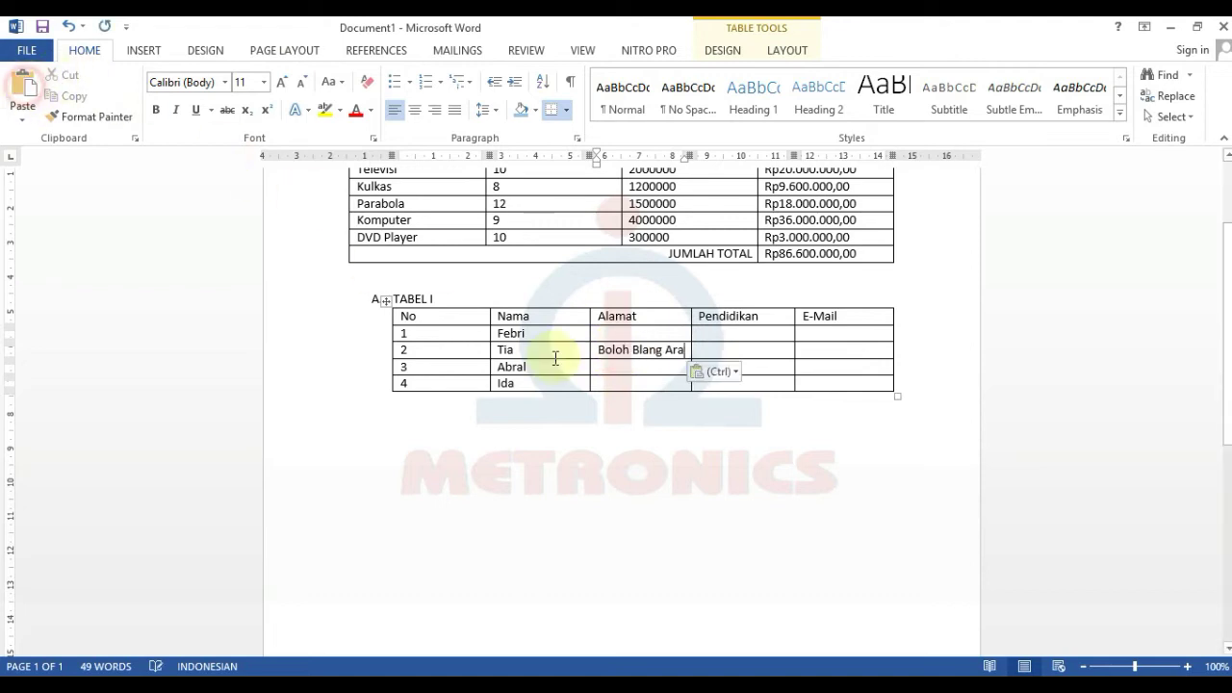
{"action": "left_click", "coordinate": [608, 336]}
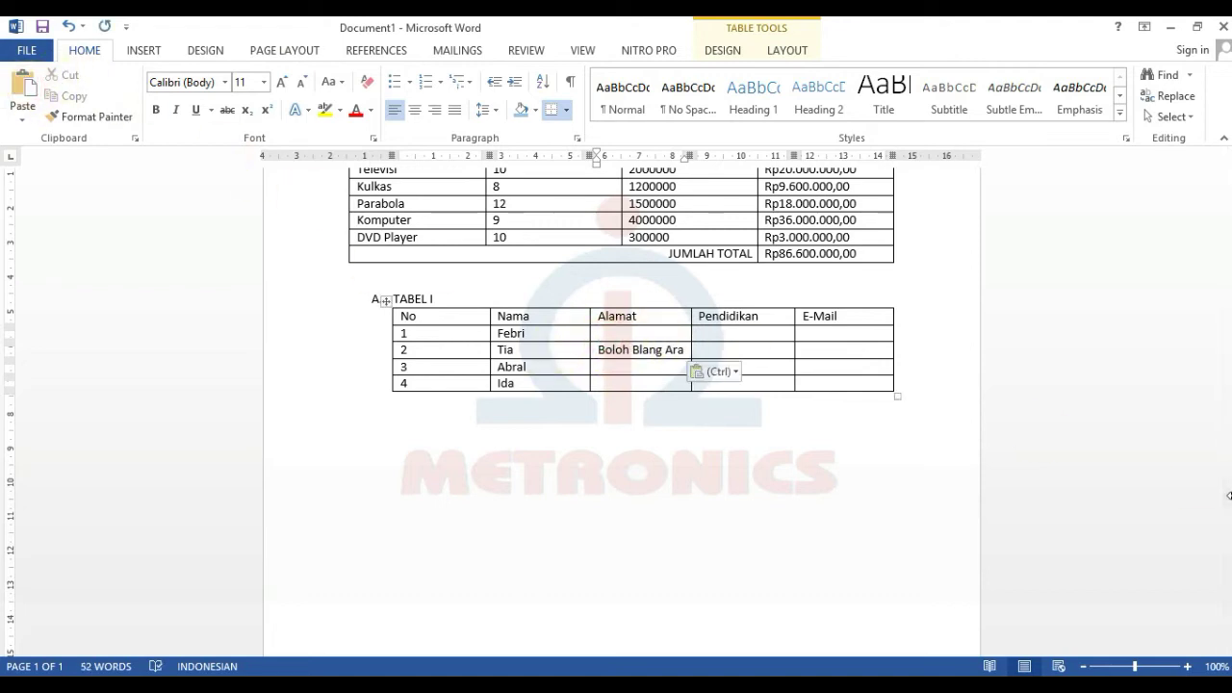
{"action": "type", "text": "Utu"}
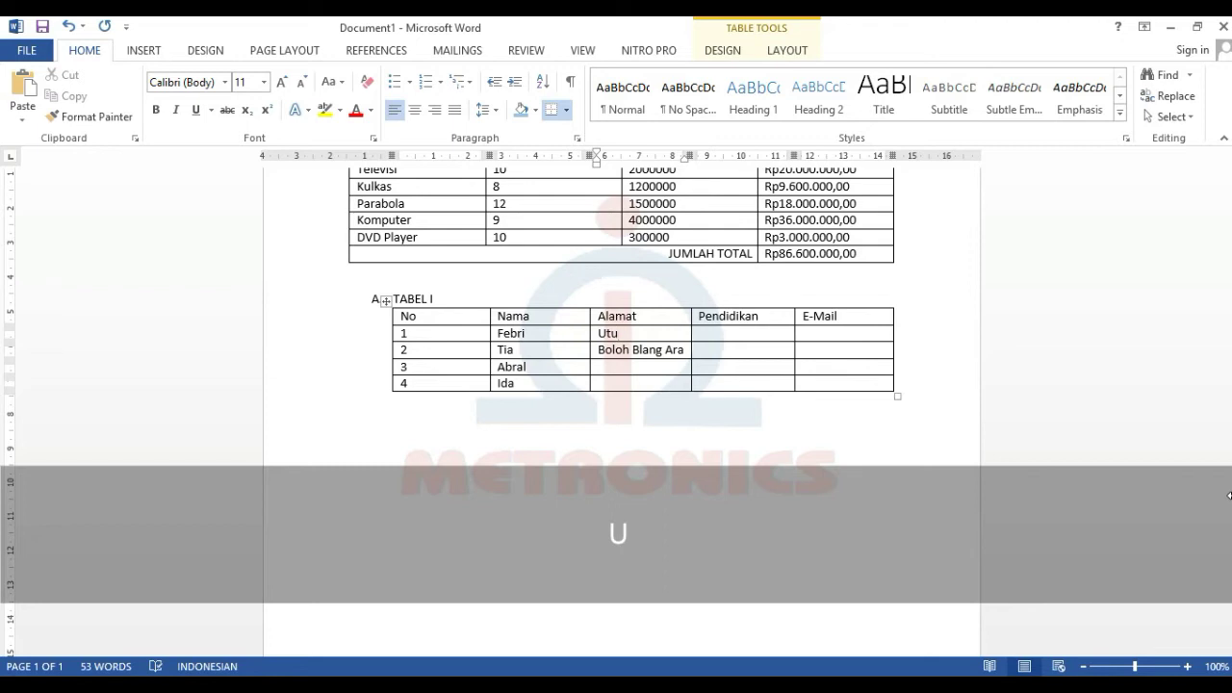
{"action": "type", "text": "enkot"}
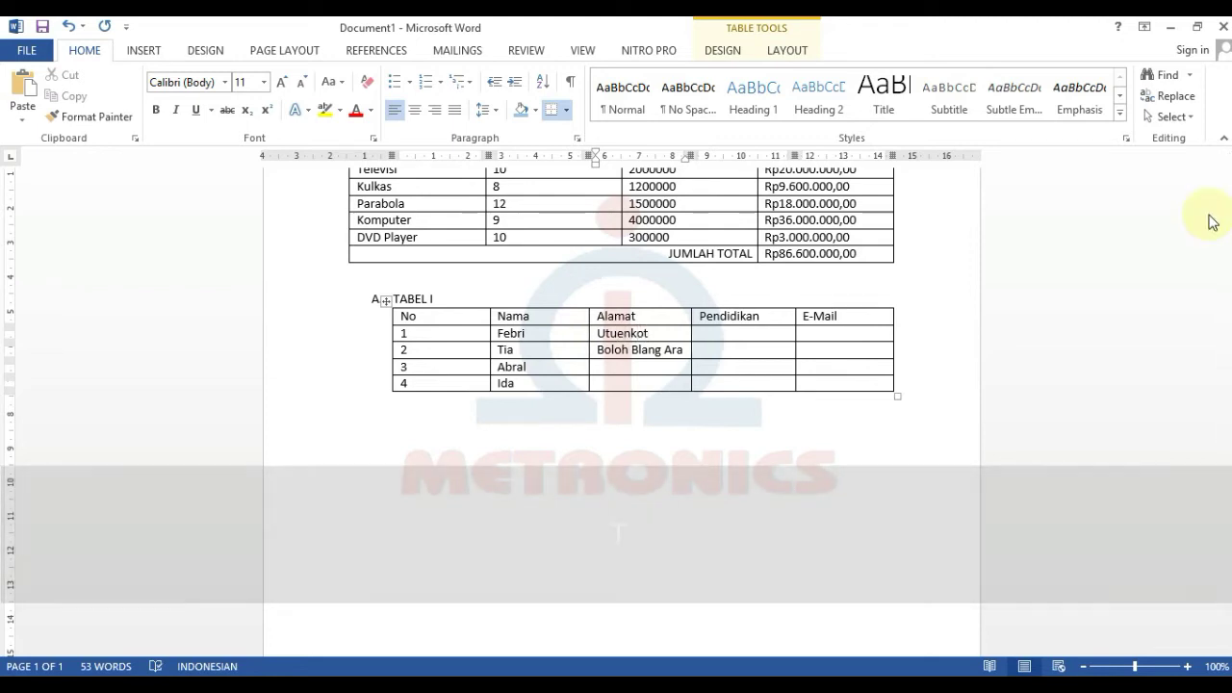
- Enter the addresses for rows 3 and 4 in the Alamat column
{"action": "left_click", "coordinate": [623, 358]}
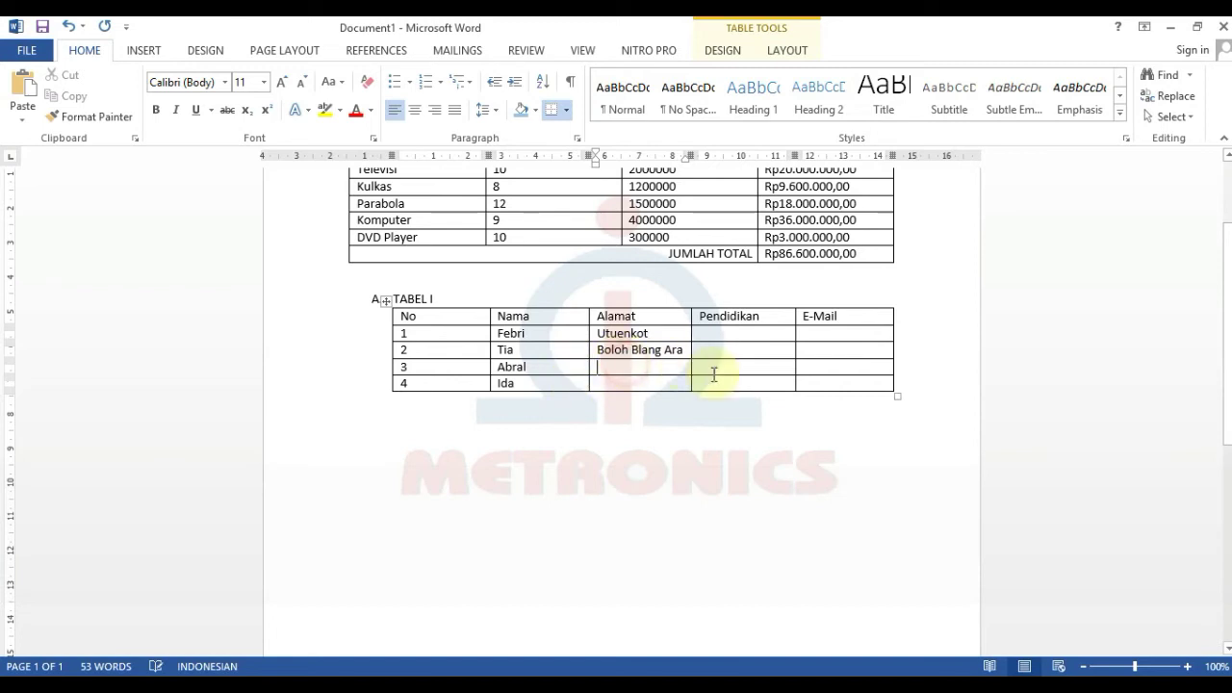
{"action": "type", "text": "Bayu"}
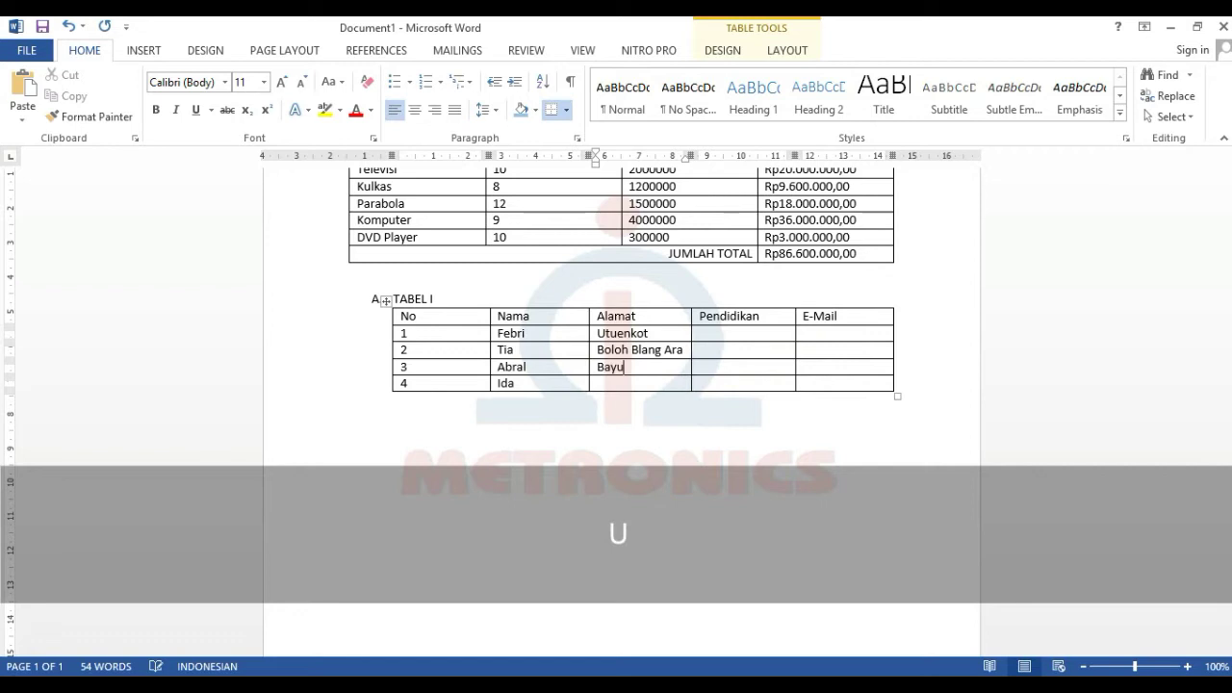
{"action": "left_click", "coordinate": [665, 386]}
{"action": "key", "text": "shift"}
{"action": "type", "text": "Kuta Makmur"}
- Fill the Pendidikan column with SMA, SMP and SD for rows 1–3
{"action": "left_click", "coordinate": [754, 334]}
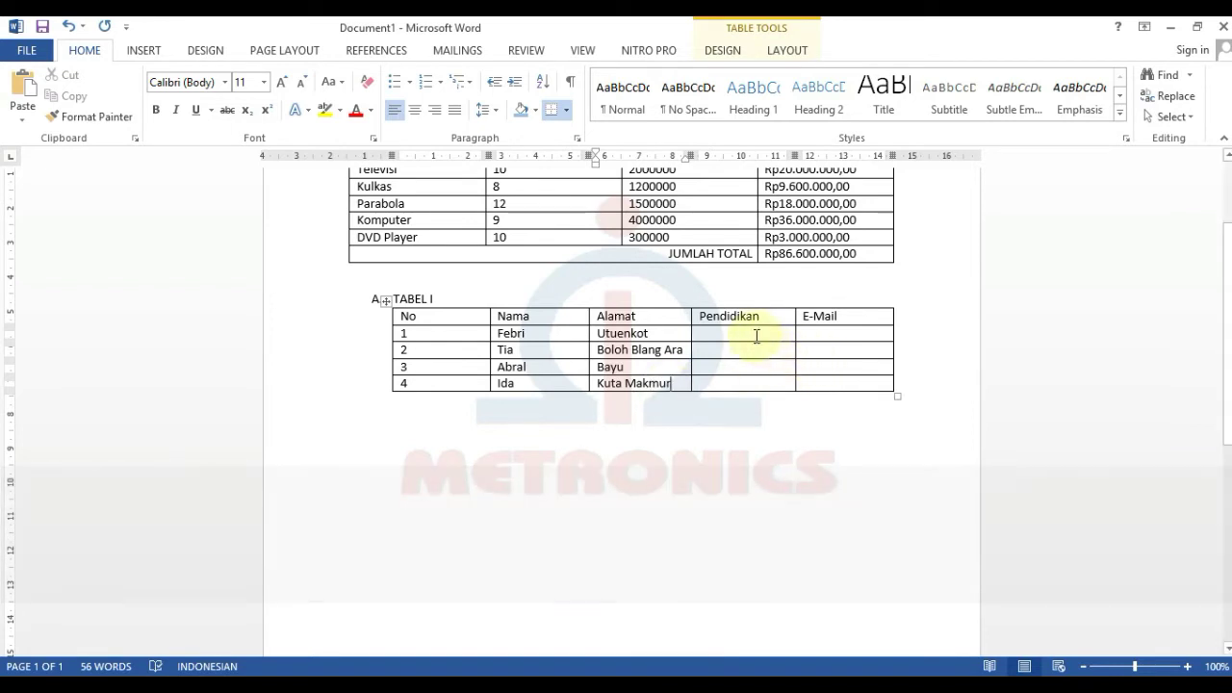
{"action": "type", "text": "SMA"}
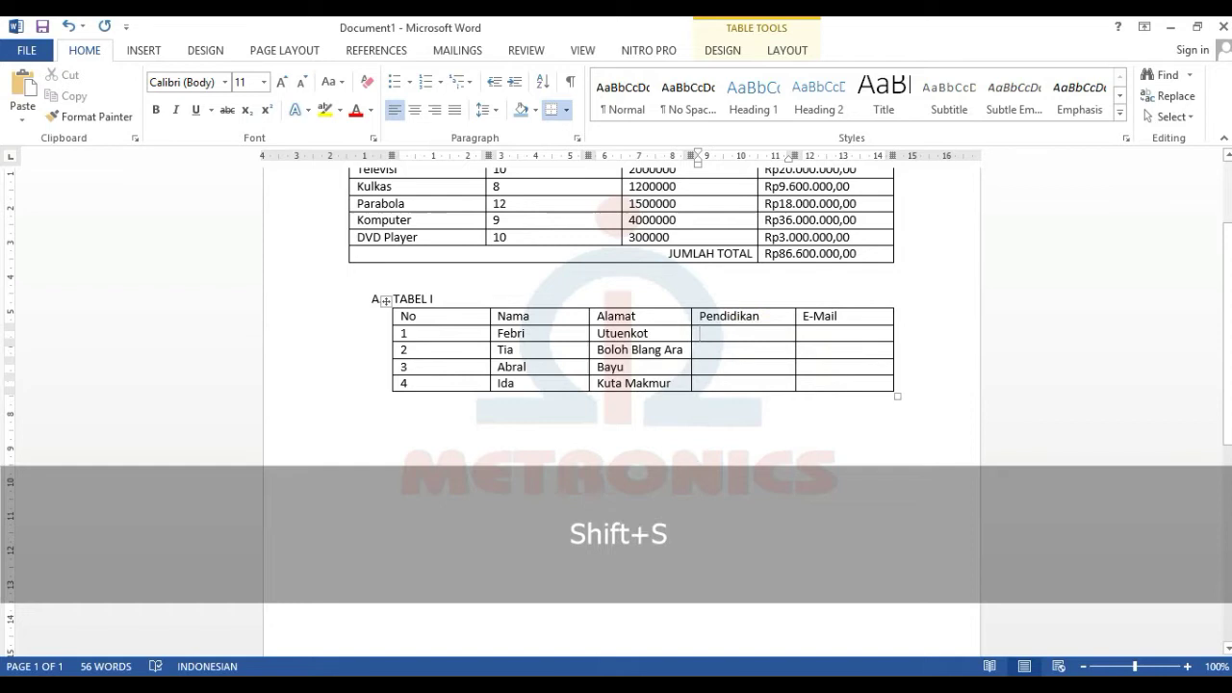
{"action": "key", "text": "Down"}
{"action": "type", "text": "SMP"}
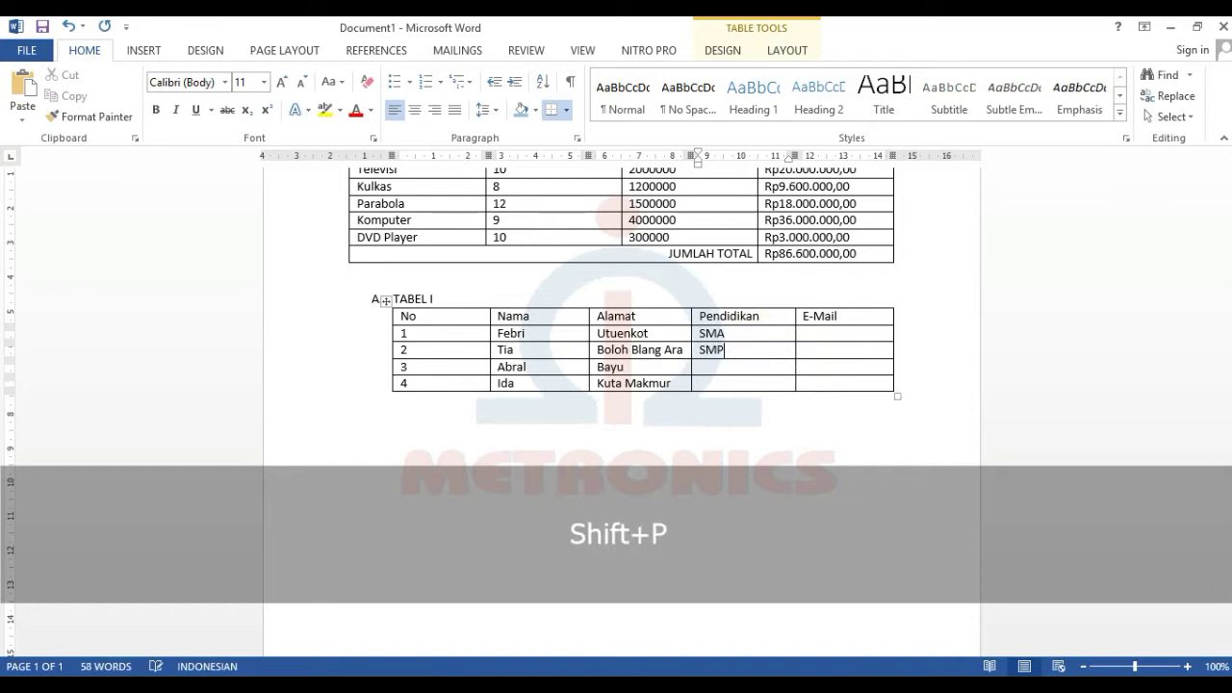
{"action": "key", "text": "Down"}
{"action": "type", "text": "SD"}
{"action": "key", "text": "Down"}
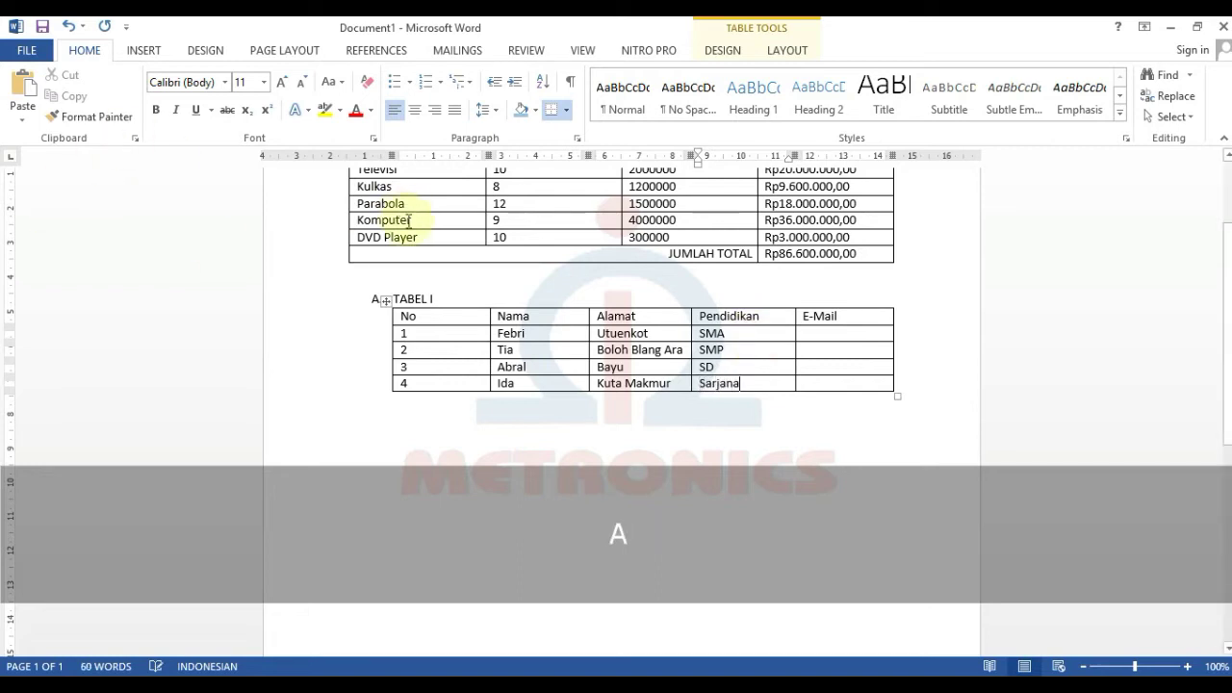
- Enter e-mail addresses in rows 1 and 2 of the E-Mail column
{"action": "left_click", "coordinate": [813, 332]}
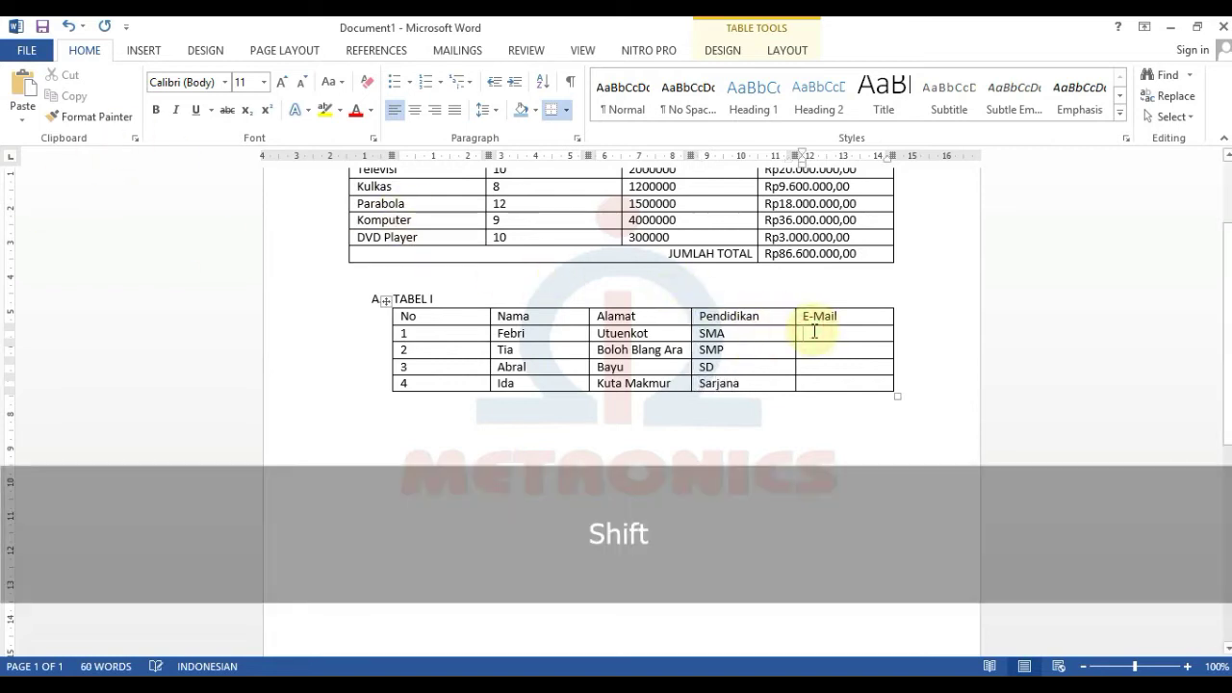
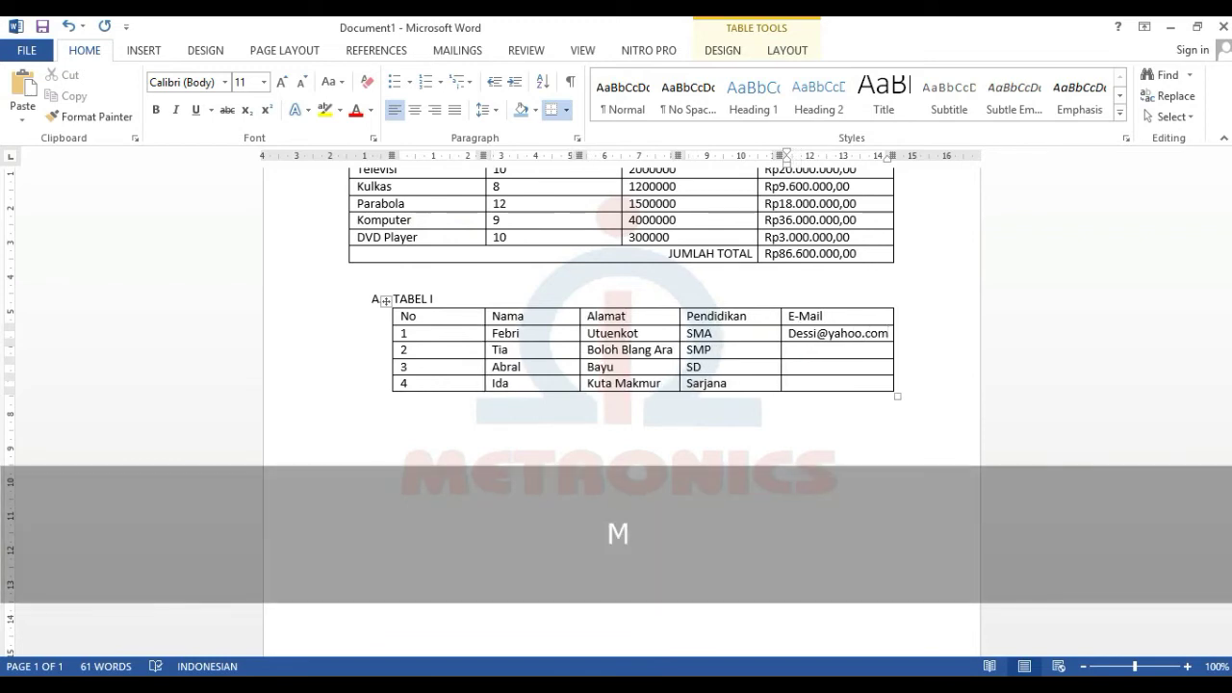
{"action": "key", "text": "Down"}
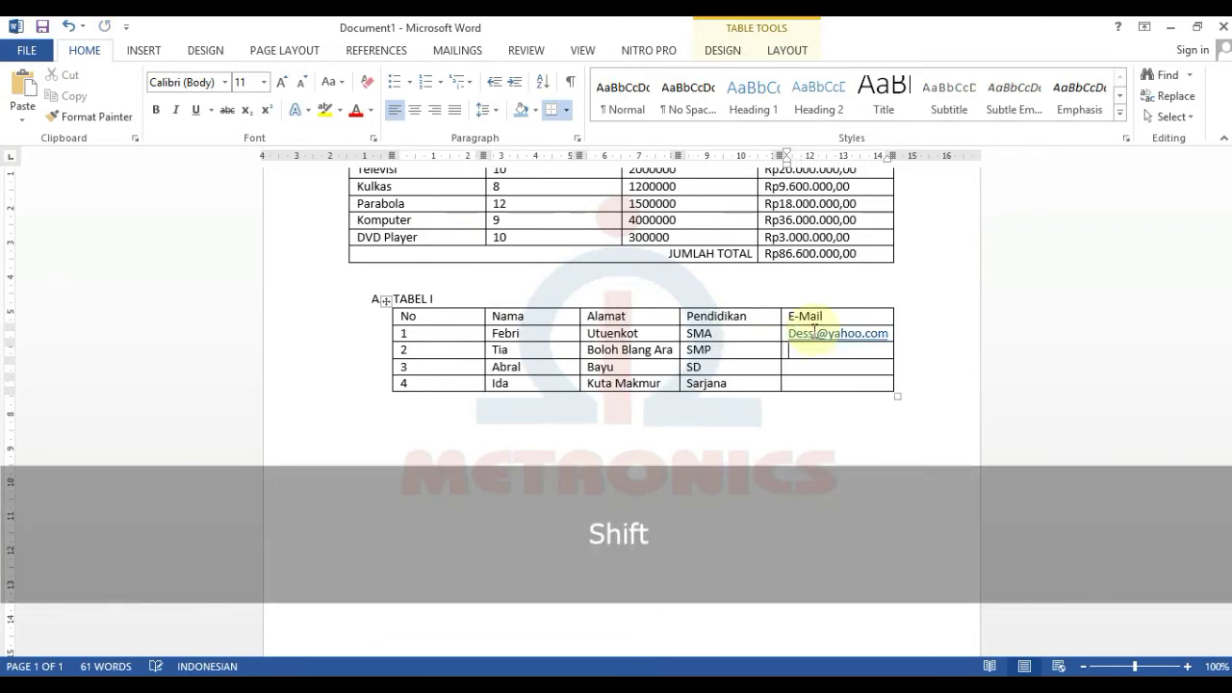
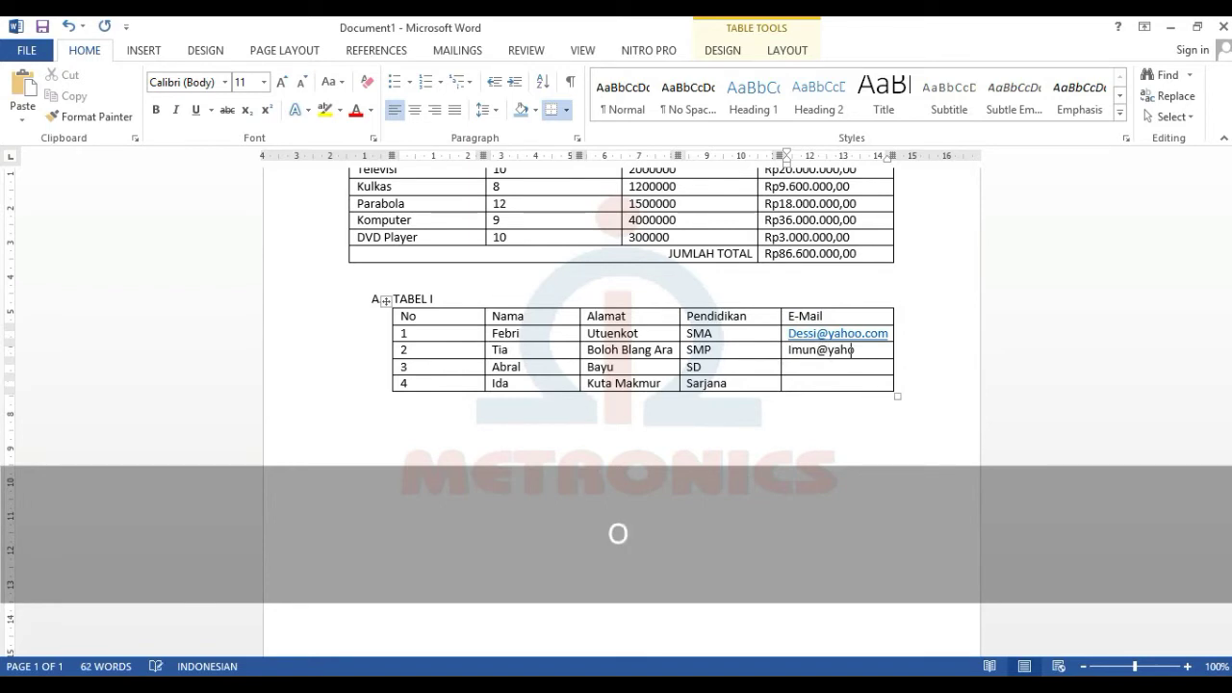
{"action": "key", "text": "Down"}
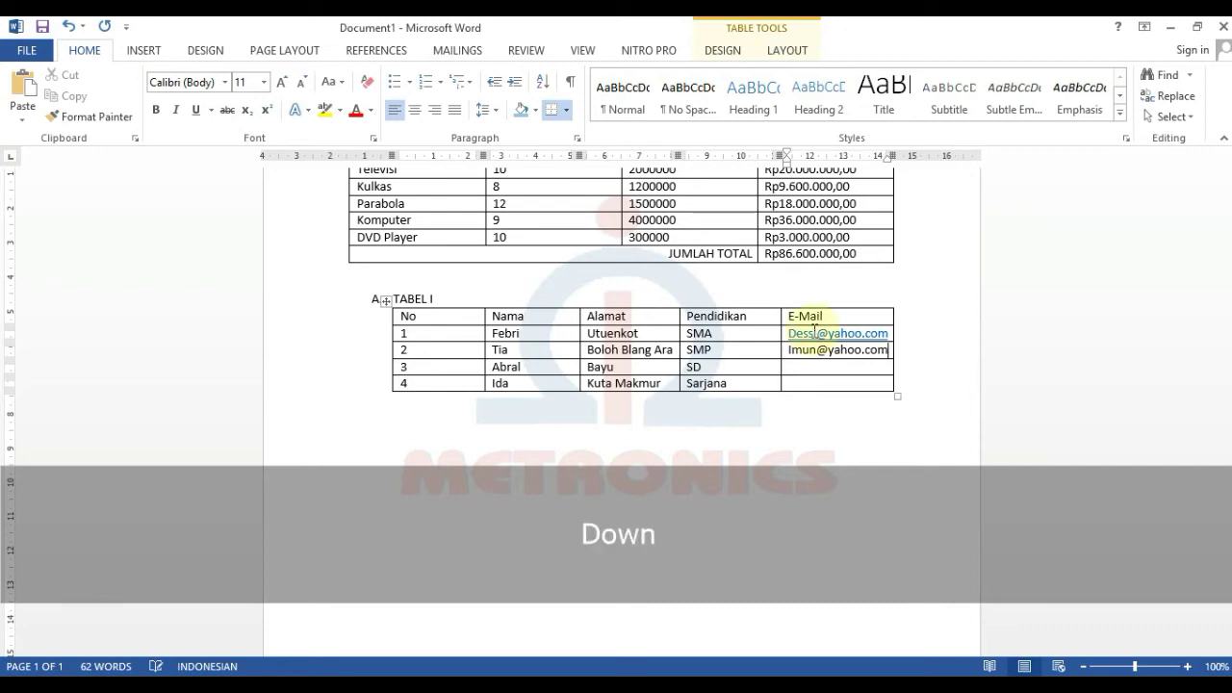
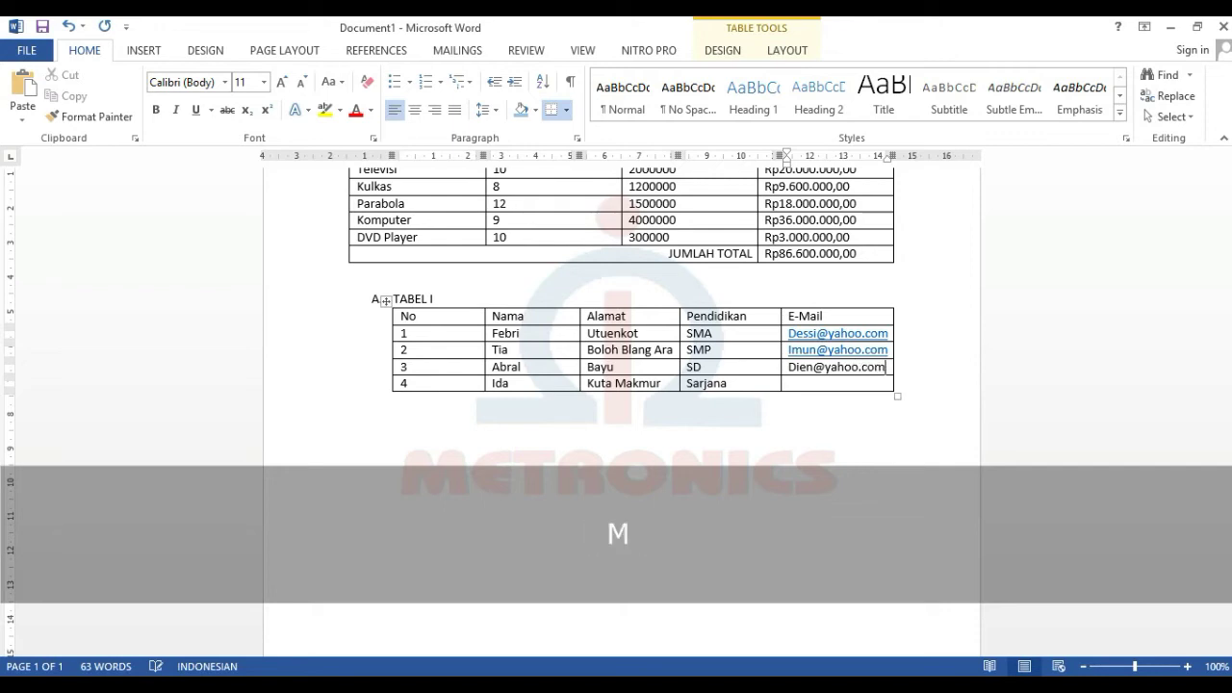
- Enter the row 3 and row 4 e-mail addresses, correcting typos
{"action": "key", "text": "Down"}
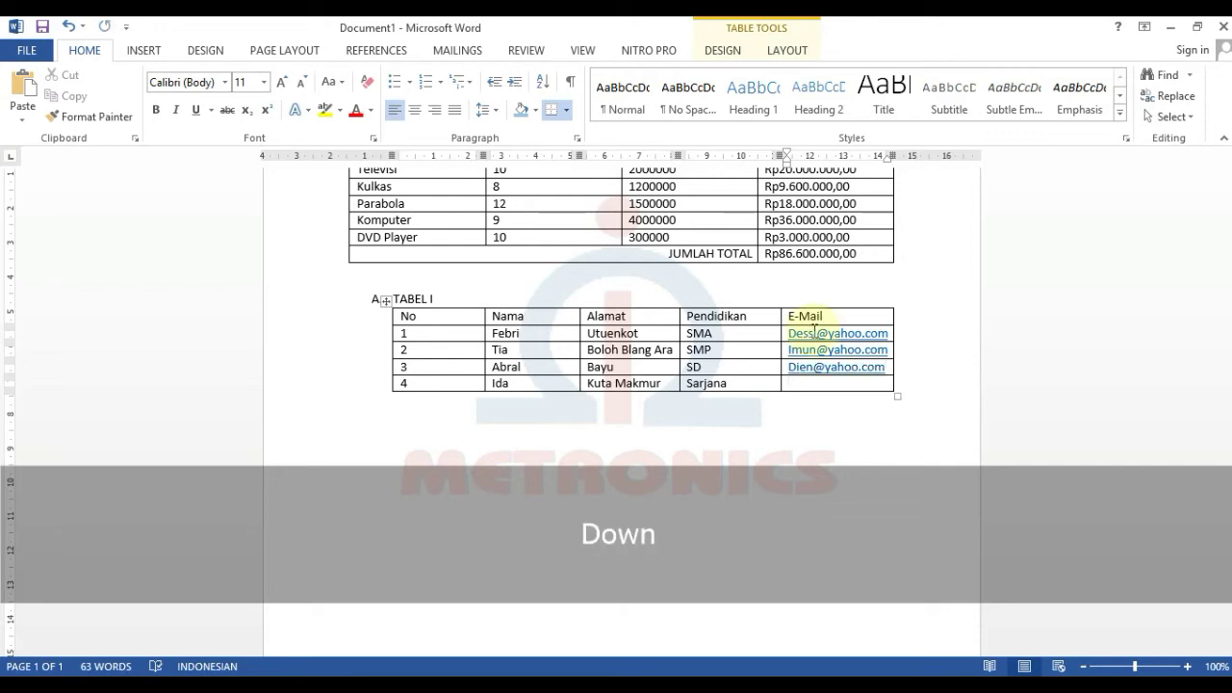
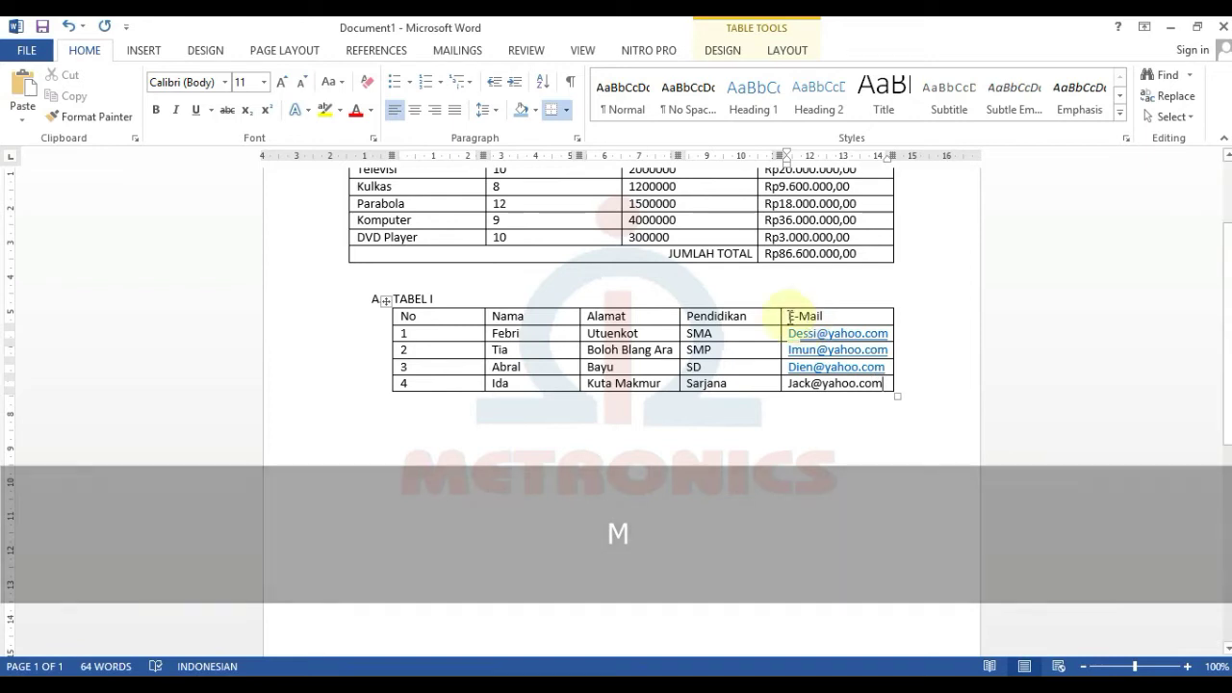
{"action": "left_click", "coordinate": [671, 446]}
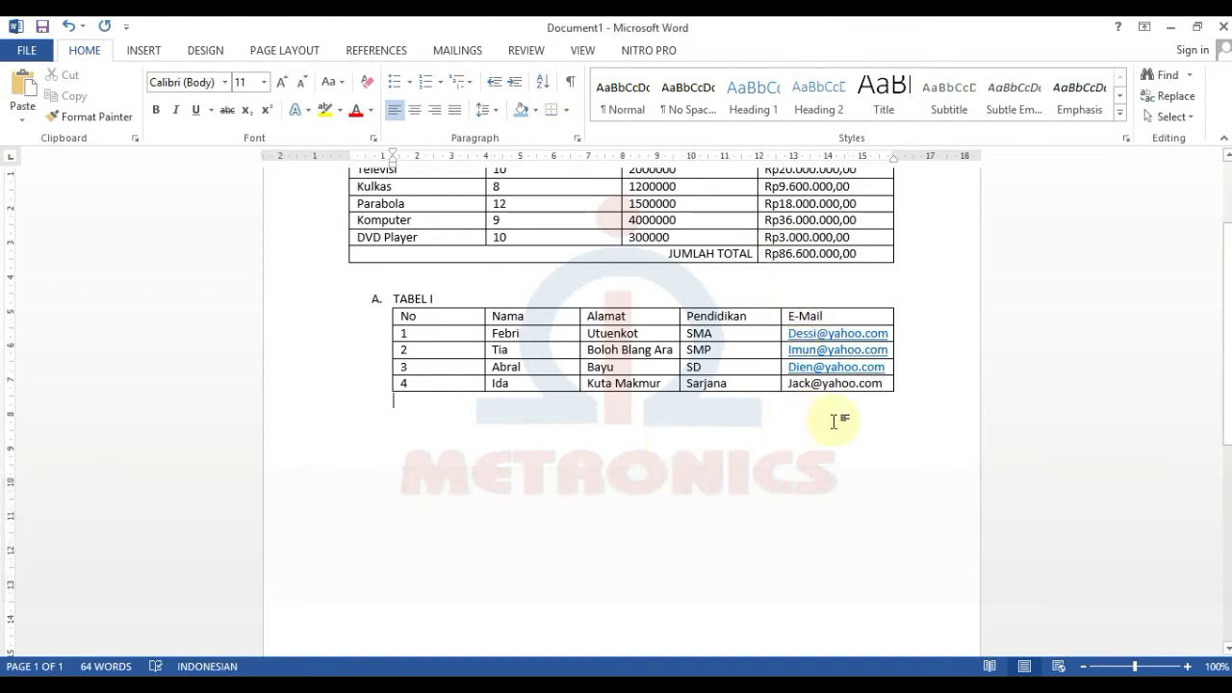
{"action": "left_click", "coordinate": [819, 382]}
- Drag the ruler column markers to narrow the No column and widen E-Mail
{"action": "left_click", "coordinate": [540, 484]}
{"action": "left_click", "coordinate": [463, 350]}
{"action": "left_click", "coordinate": [463, 318]}
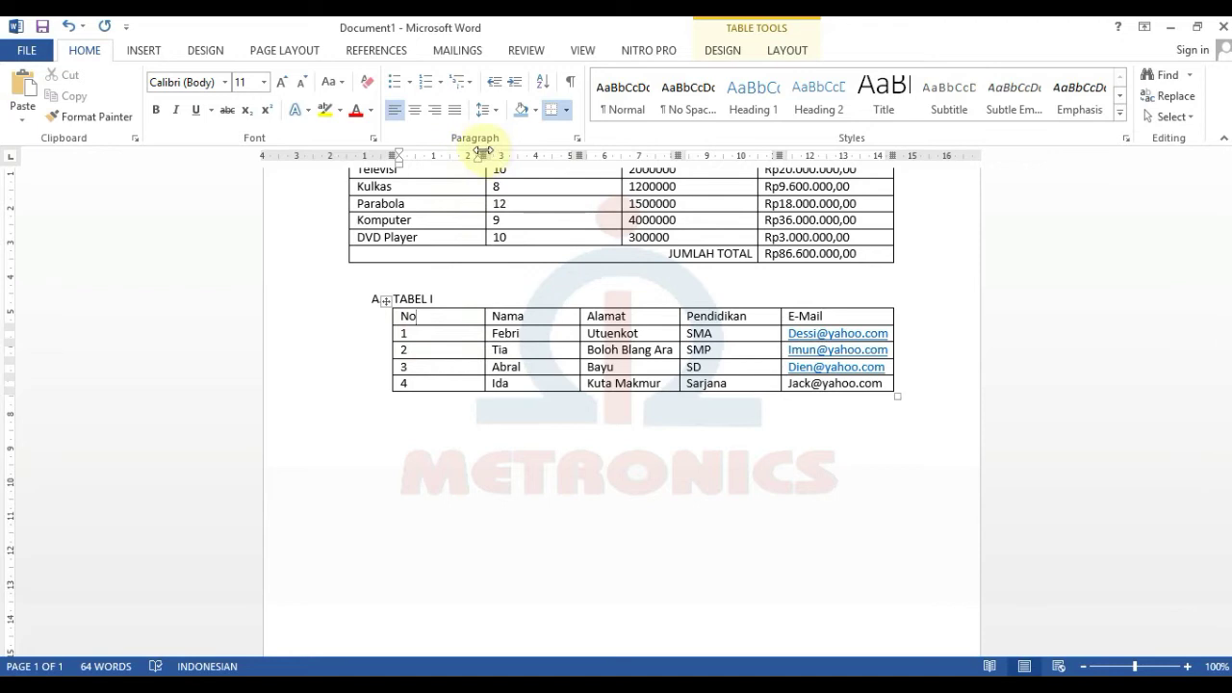
{"action": "left_click_drag", "start_coordinate": [483, 150], "coordinate": [426, 155]}
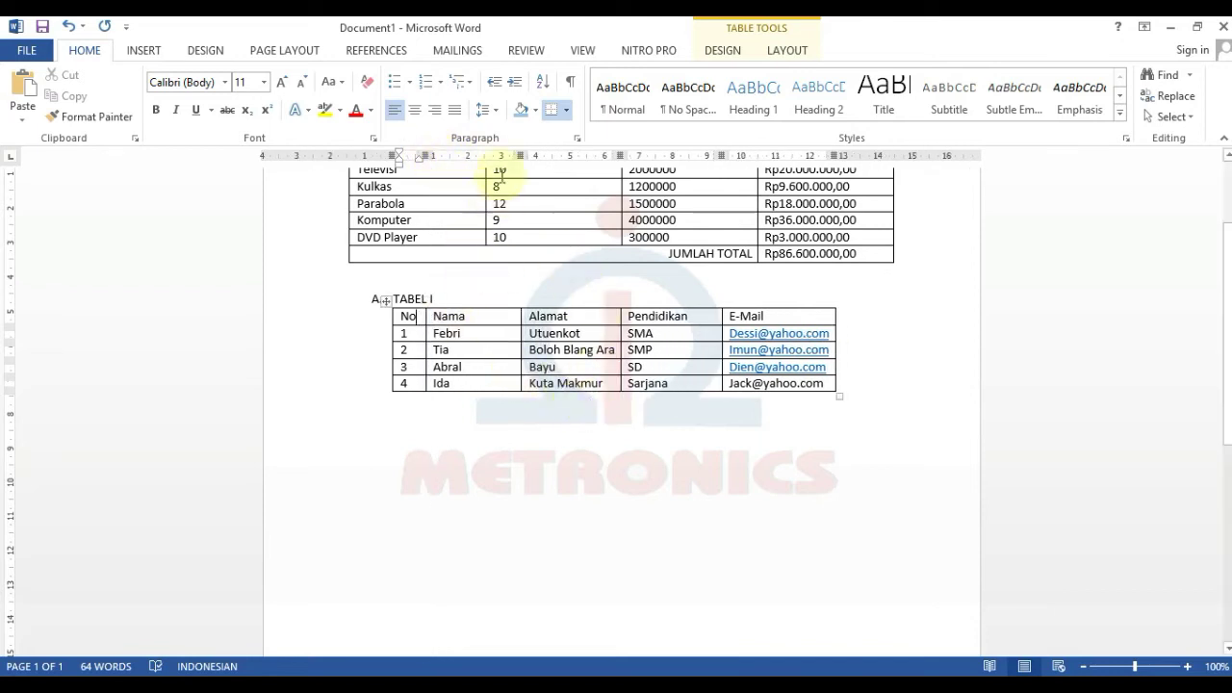
{"action": "mouse_move", "coordinate": [521, 155]}
{"action": "left_mouse_down"}
{"action": "mouse_move", "coordinate": [572, 155]}
{"action": "mouse_move", "coordinate": [512, 162]}
{"action": "left_mouse_up"}
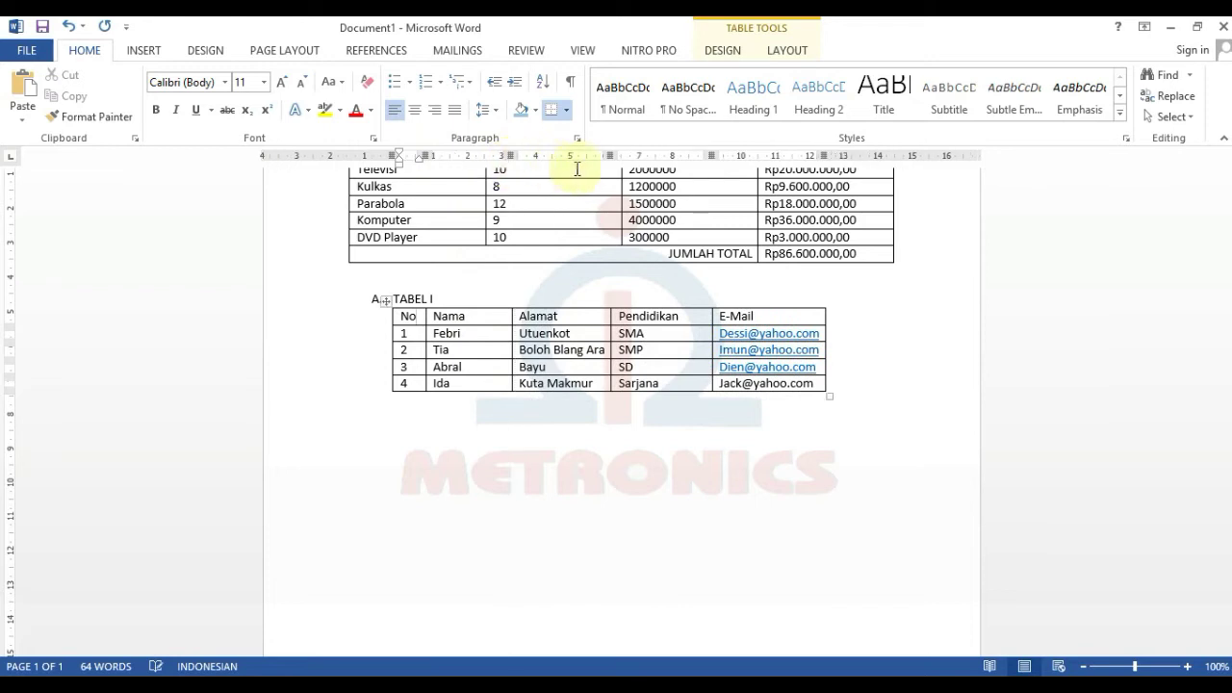
{"action": "left_click_drag", "start_coordinate": [609, 157], "coordinate": [656, 160]}
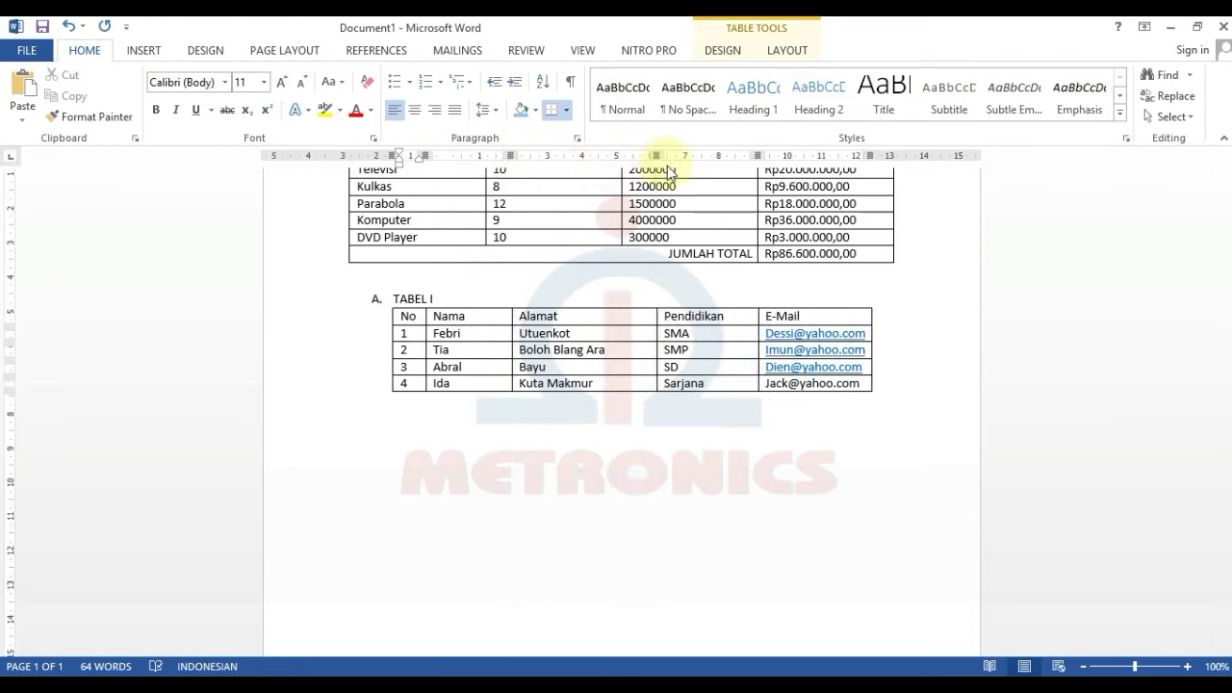
{"action": "left_click_drag", "start_coordinate": [874, 157], "coordinate": [898, 157]}
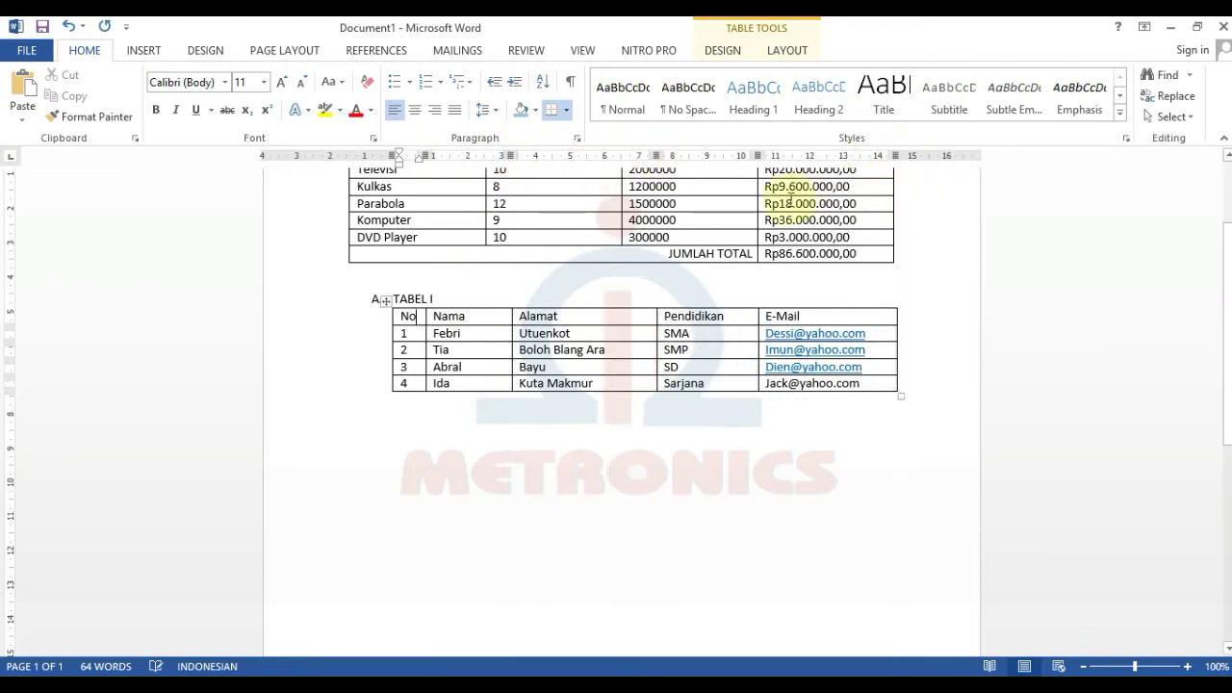
- Bold TABEL I's header row No, Nama, Alamat, Pendidikan, E-Mail
{"action": "left_click_drag", "start_coordinate": [411, 317], "coordinate": [838, 318]}
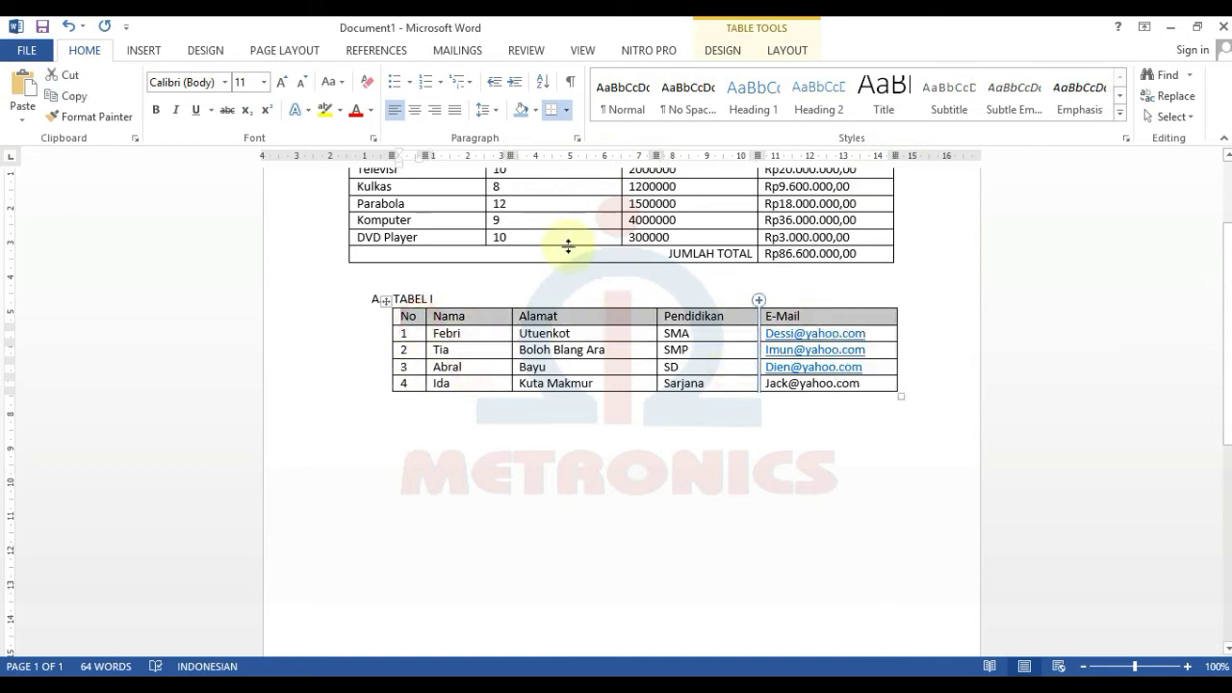
{"action": "left_click", "coordinate": [156, 113]}
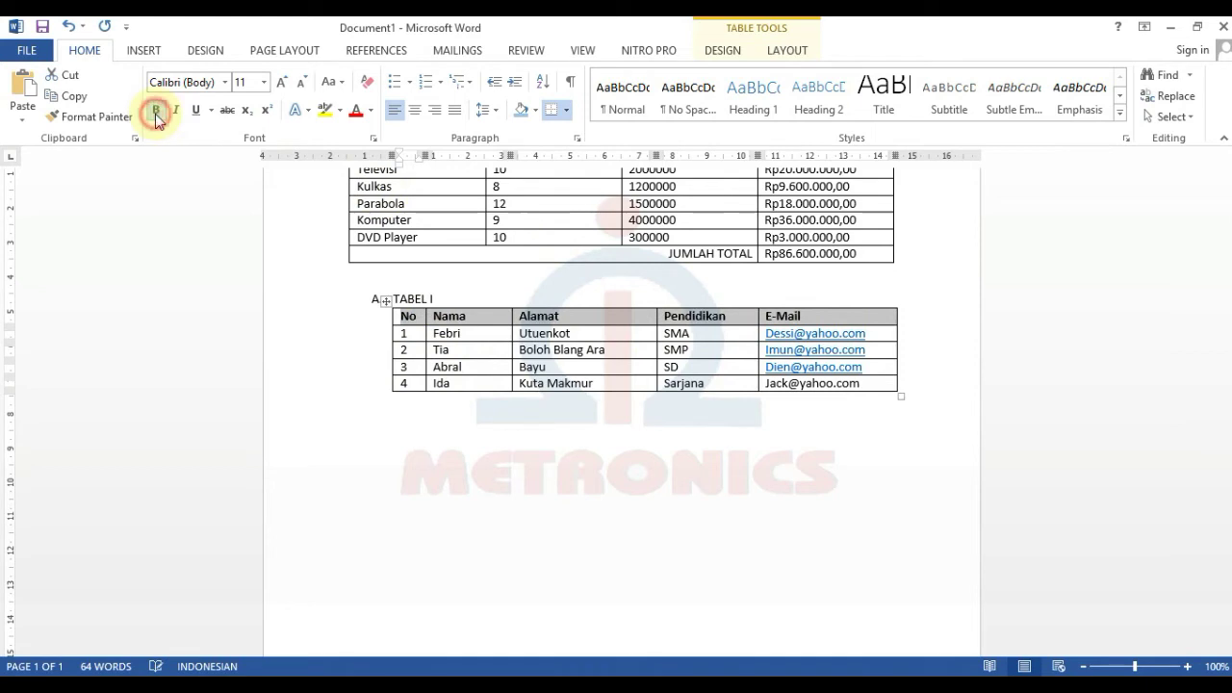
{"action": "left_click", "coordinate": [653, 480]}
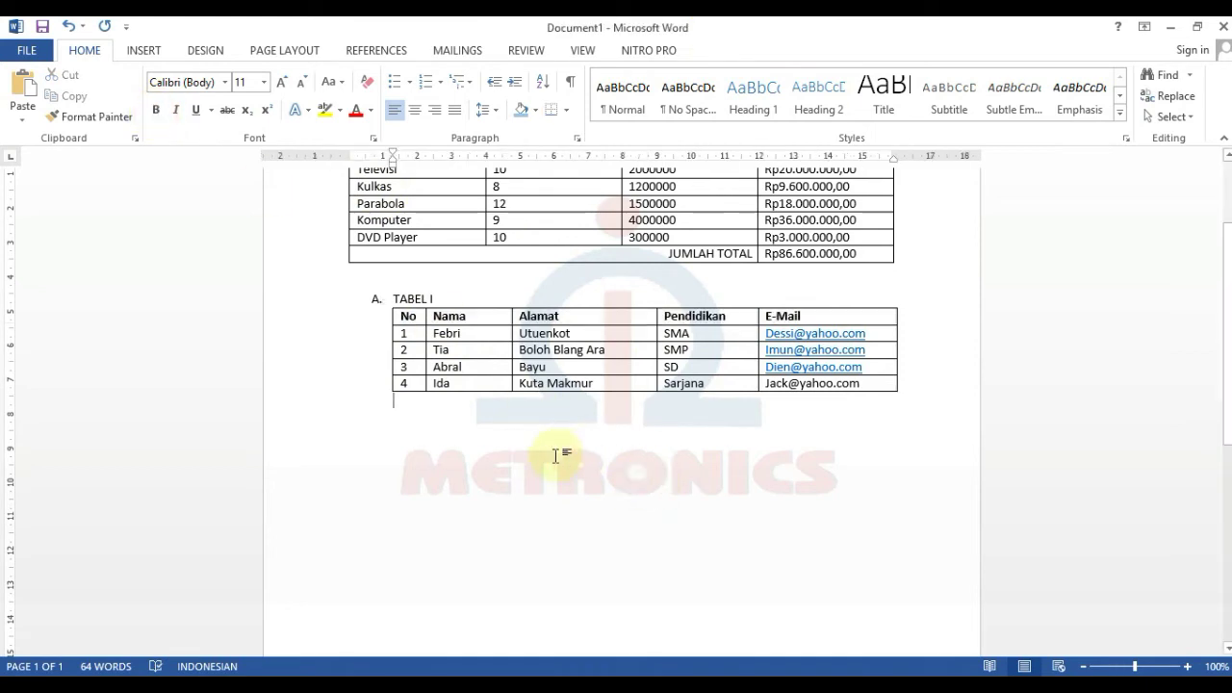
{"action": "key", "text": "BackSpace"}
- Add a lettered 'B. TABEL II' entry with an empty unlettered line after it
{"action": "key", "text": "Return"}
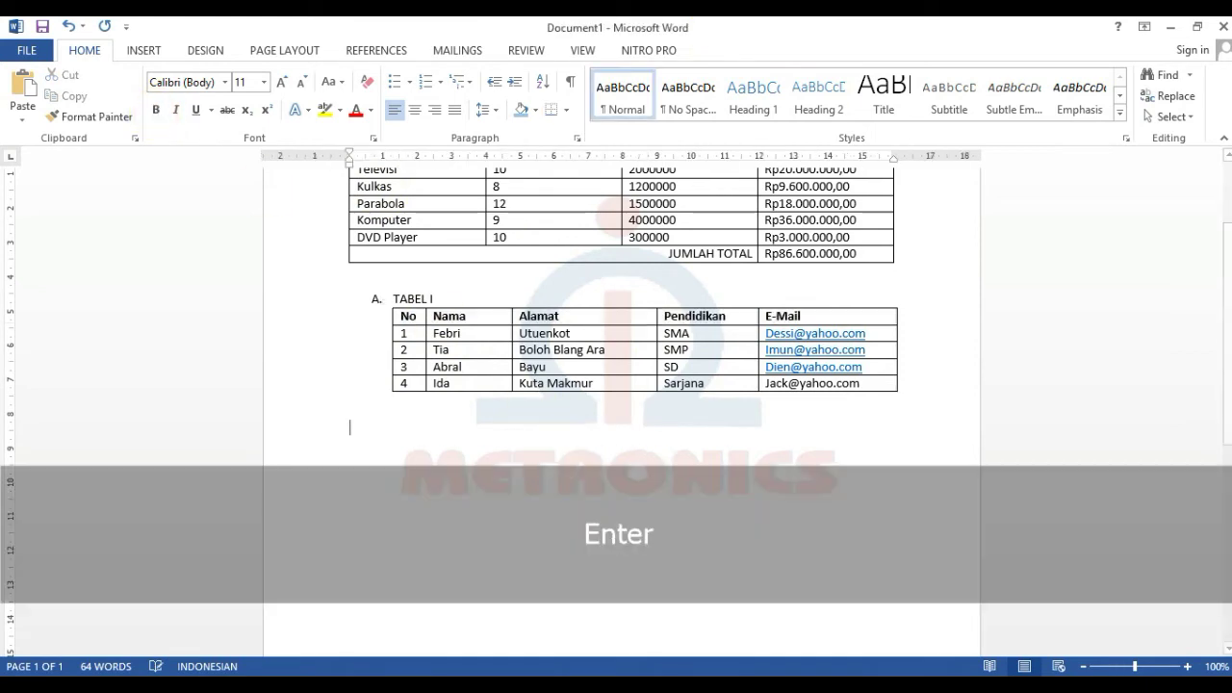
{"action": "left_click", "coordinate": [152, 50]}
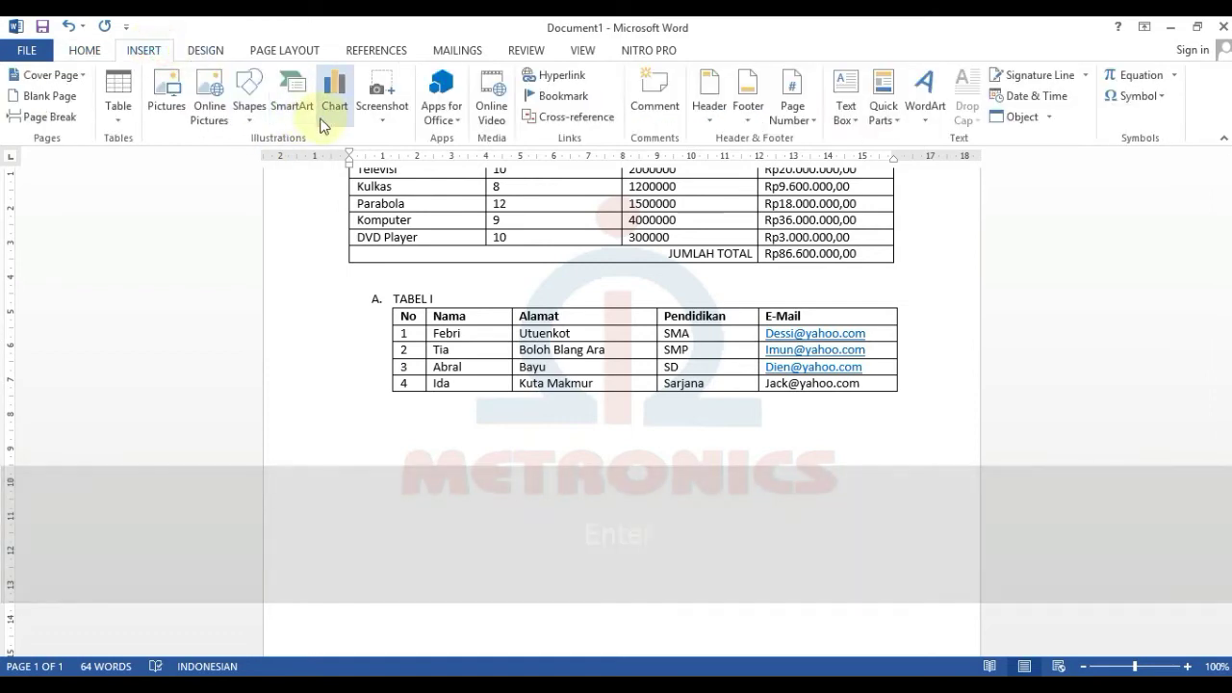
{"action": "left_click", "coordinate": [89, 48]}
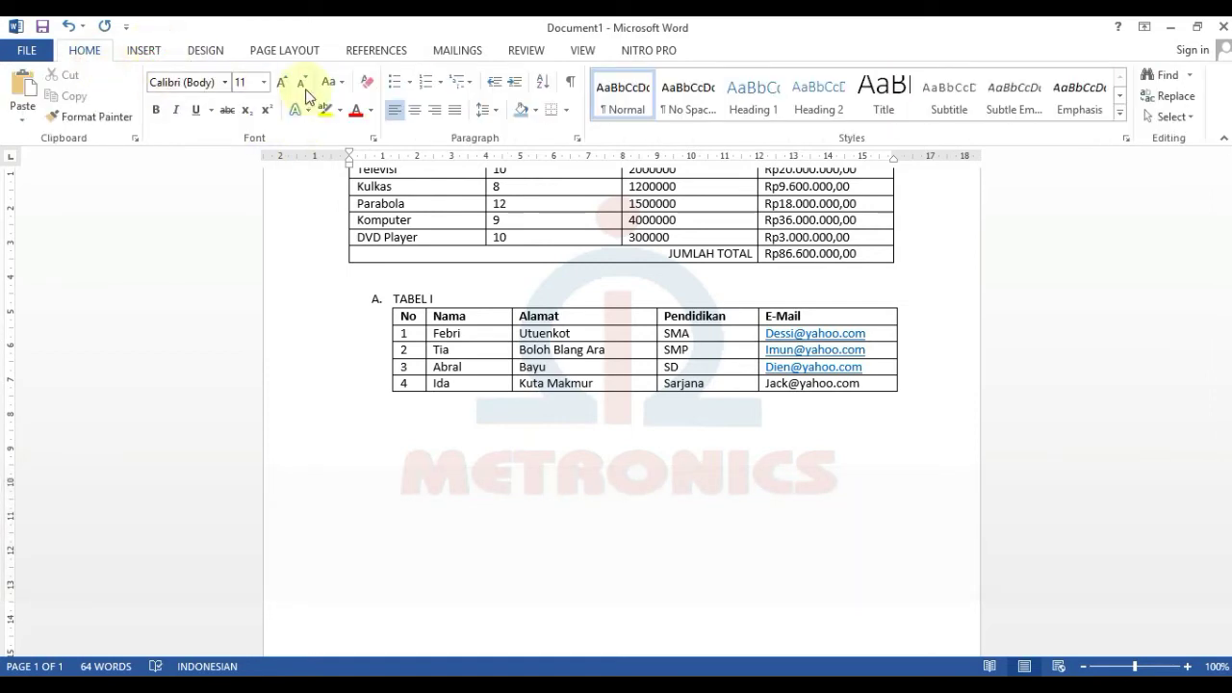
{"action": "left_click", "coordinate": [425, 83]}
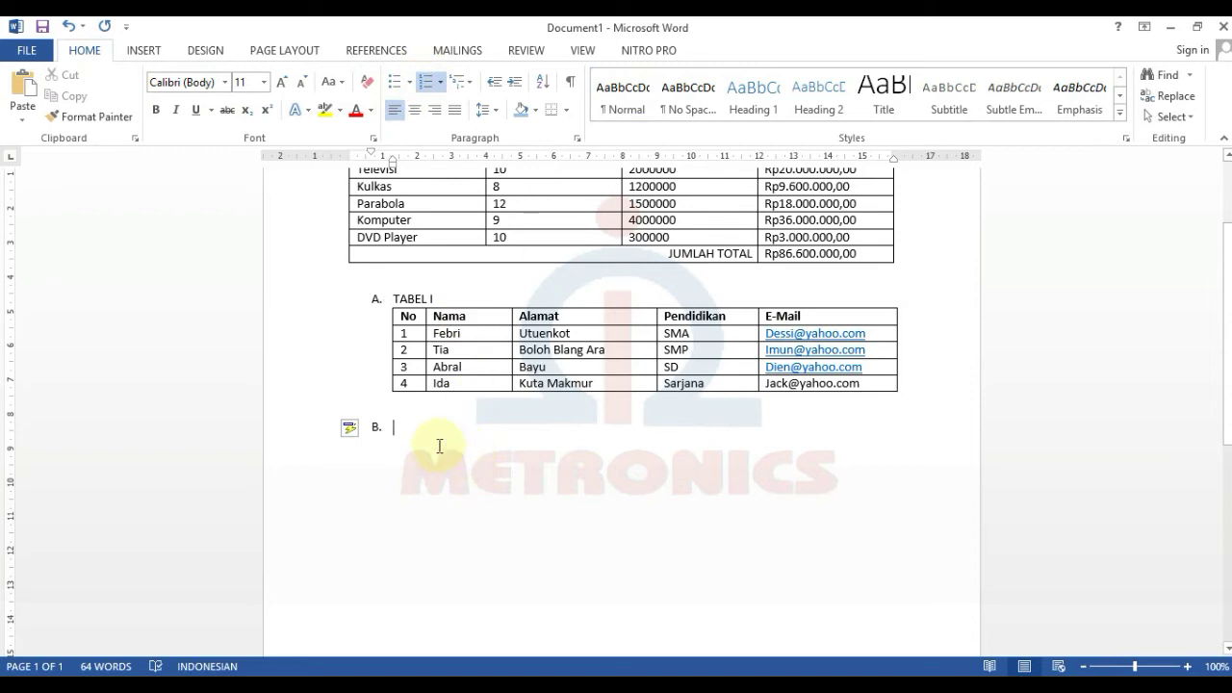
{"action": "type", "text": "TABEL II"}
{"action": "key", "text": "Return"}
{"action": "key", "text": "BackSpace"}
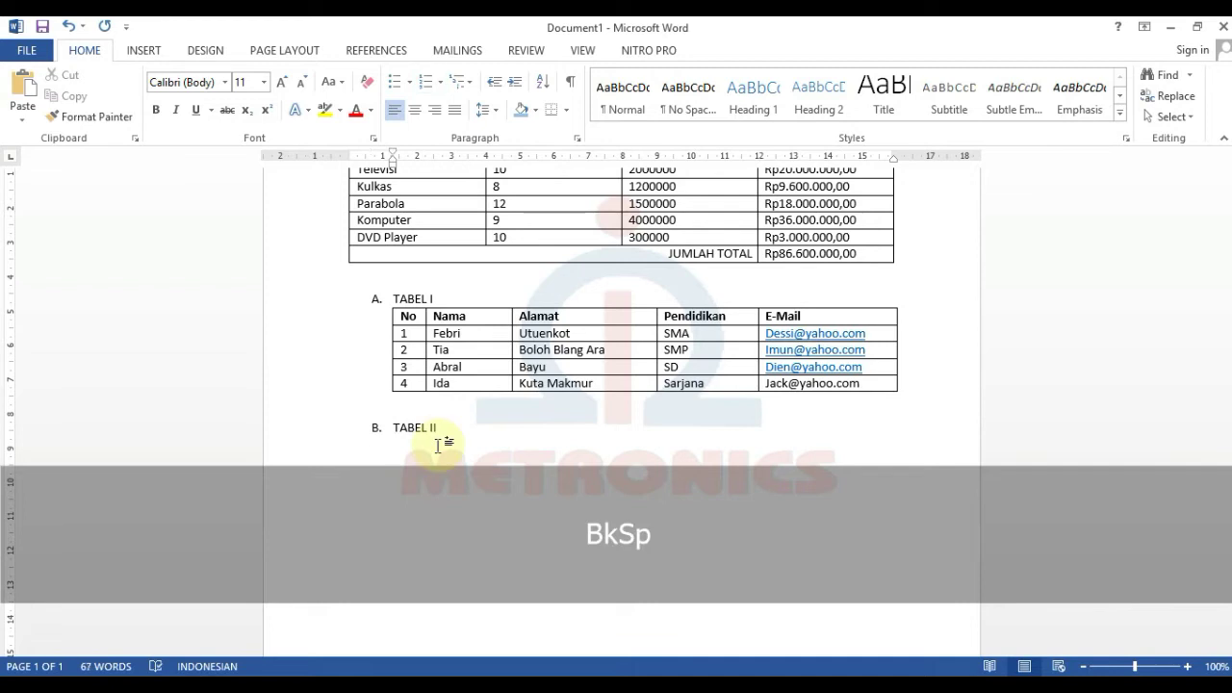
- Insert a 4-column, 4-row table beneath the B. TABEL II heading
{"action": "left_click", "coordinate": [175, 110]}
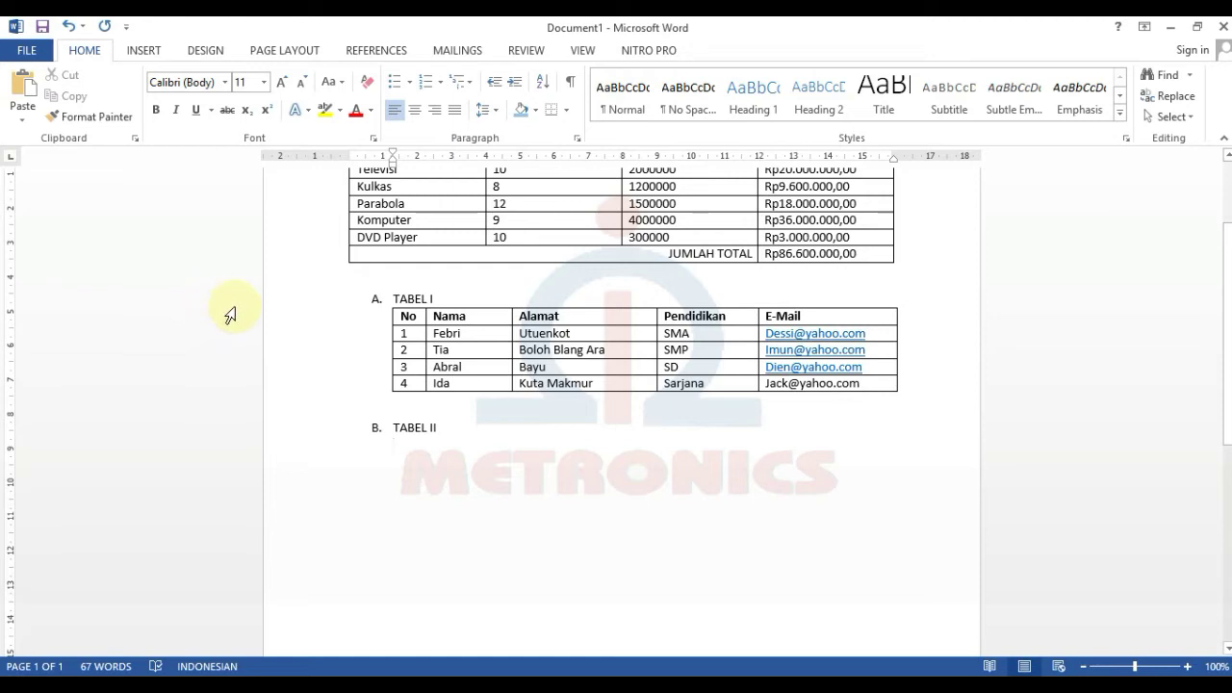
{"action": "left_click", "coordinate": [139, 52]}
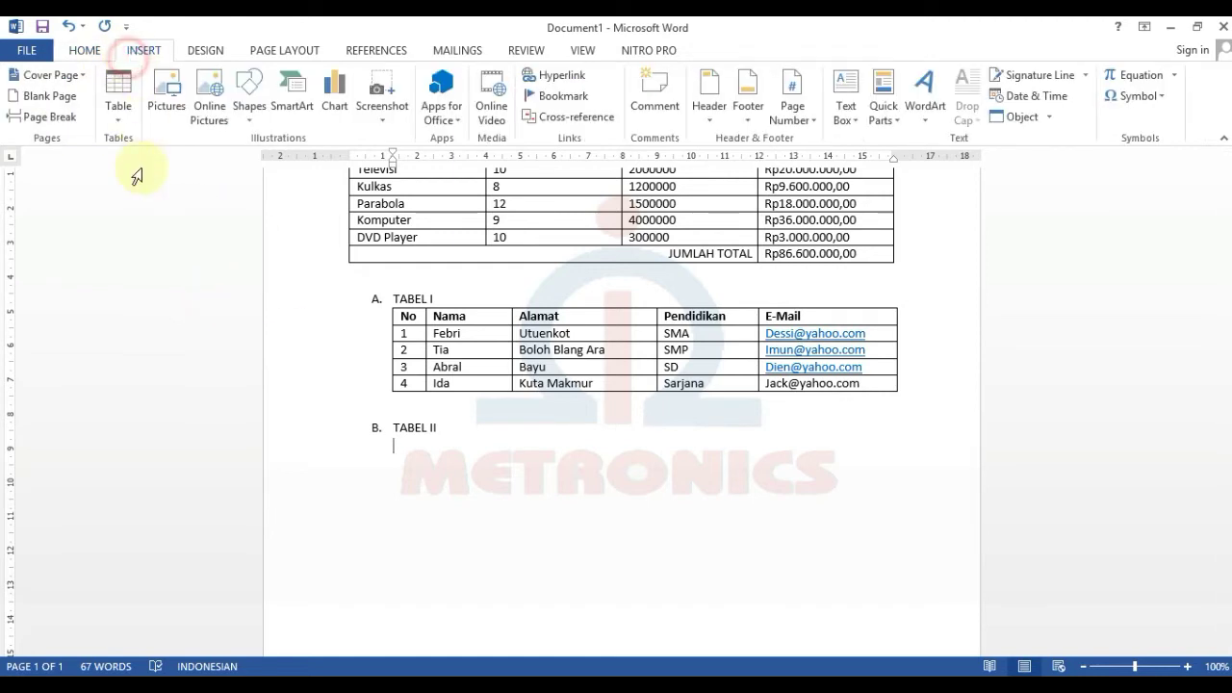
{"action": "left_click", "coordinate": [119, 113]}
{"action": "left_click", "coordinate": [147, 310]}
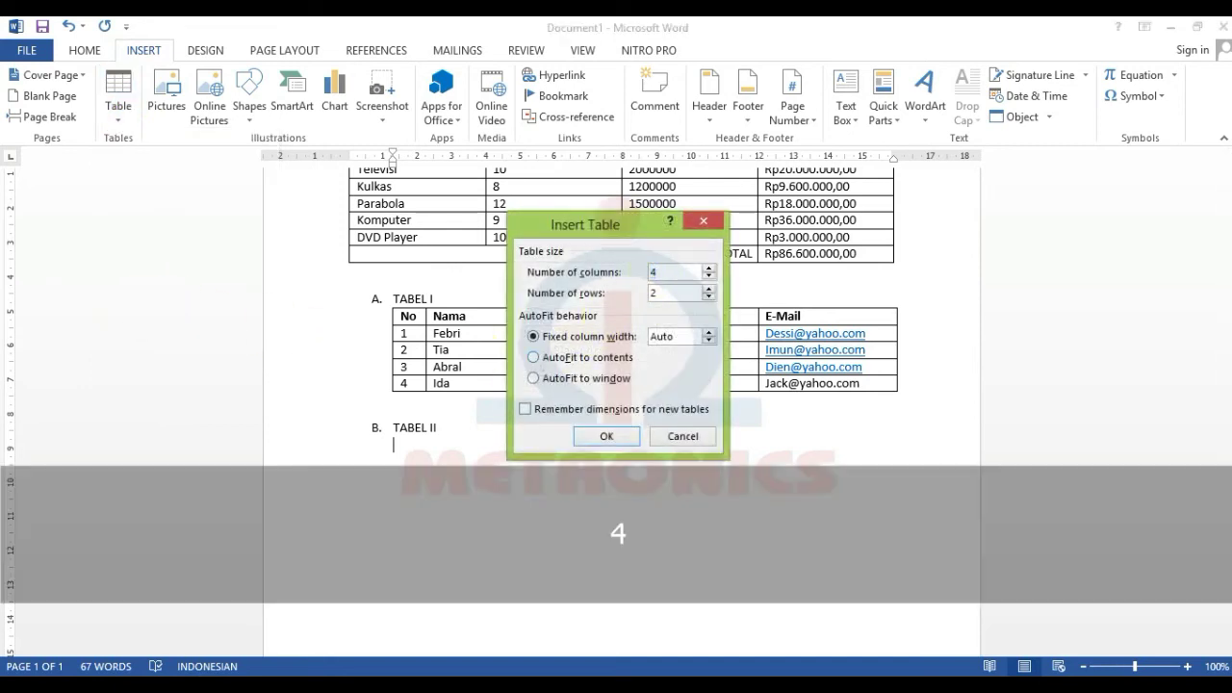
{"action": "left_click", "coordinate": [621, 441]}
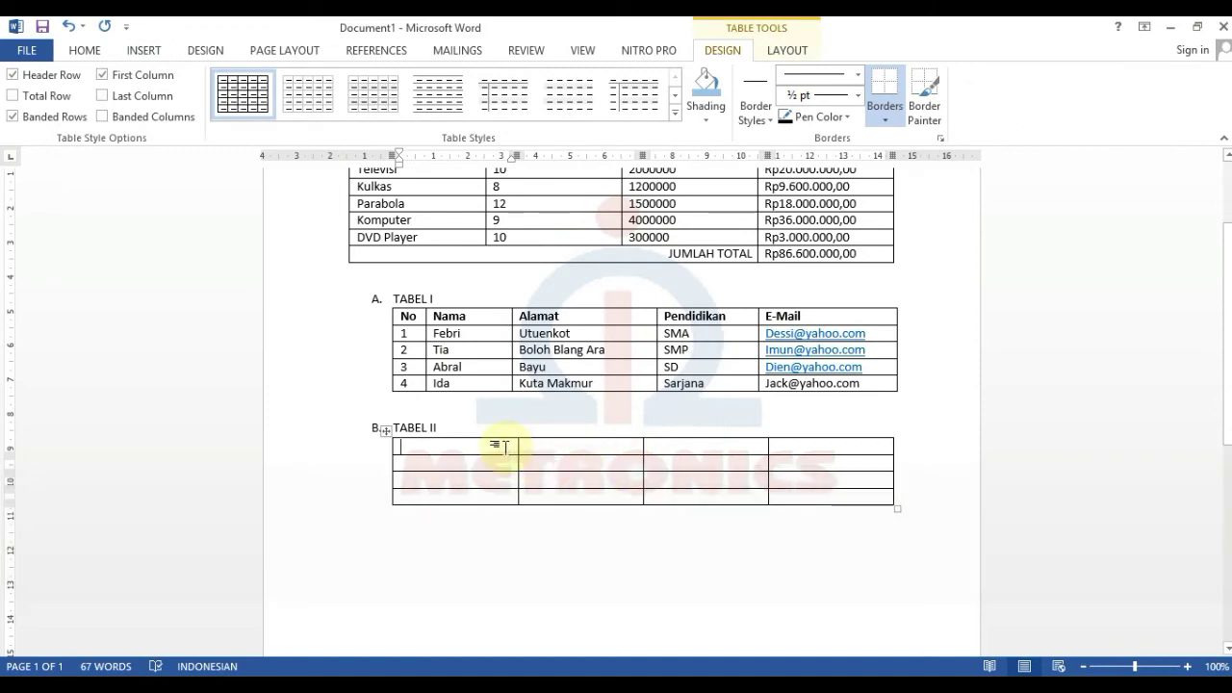
- Type 'PERANGKAT KOMPUTER' in capitals in the table's first cell
{"action": "key", "text": "Caps_Lock"}
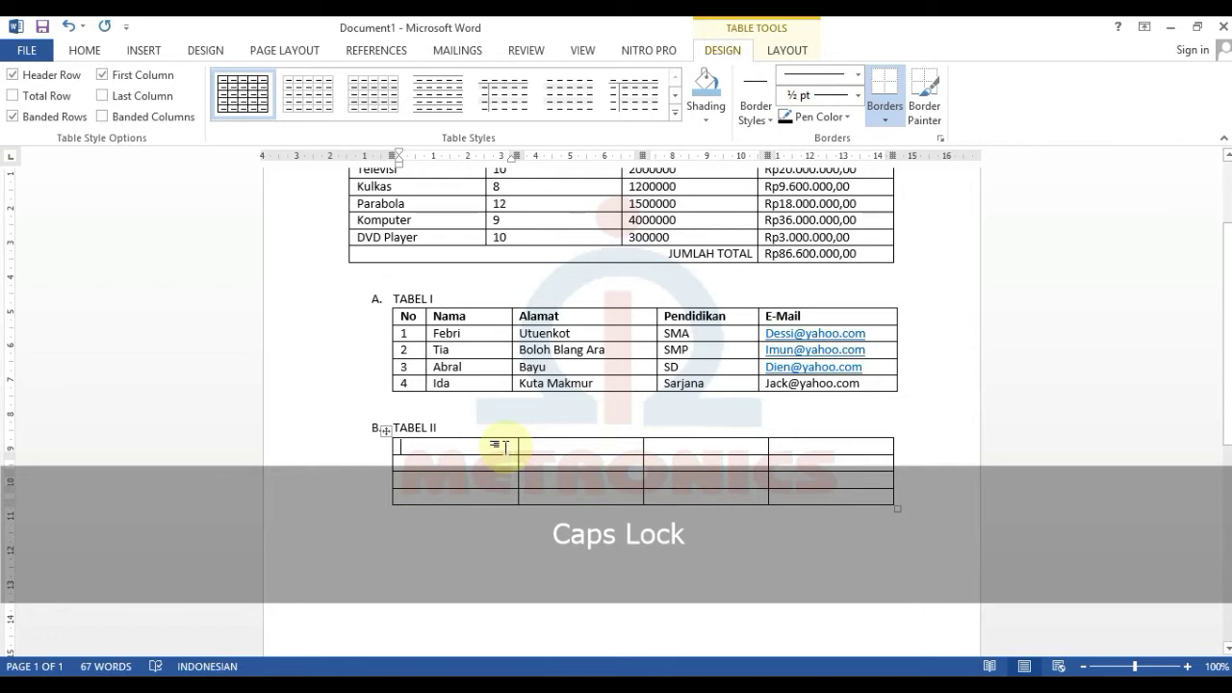
{"action": "type", "text": "PERANGK"}
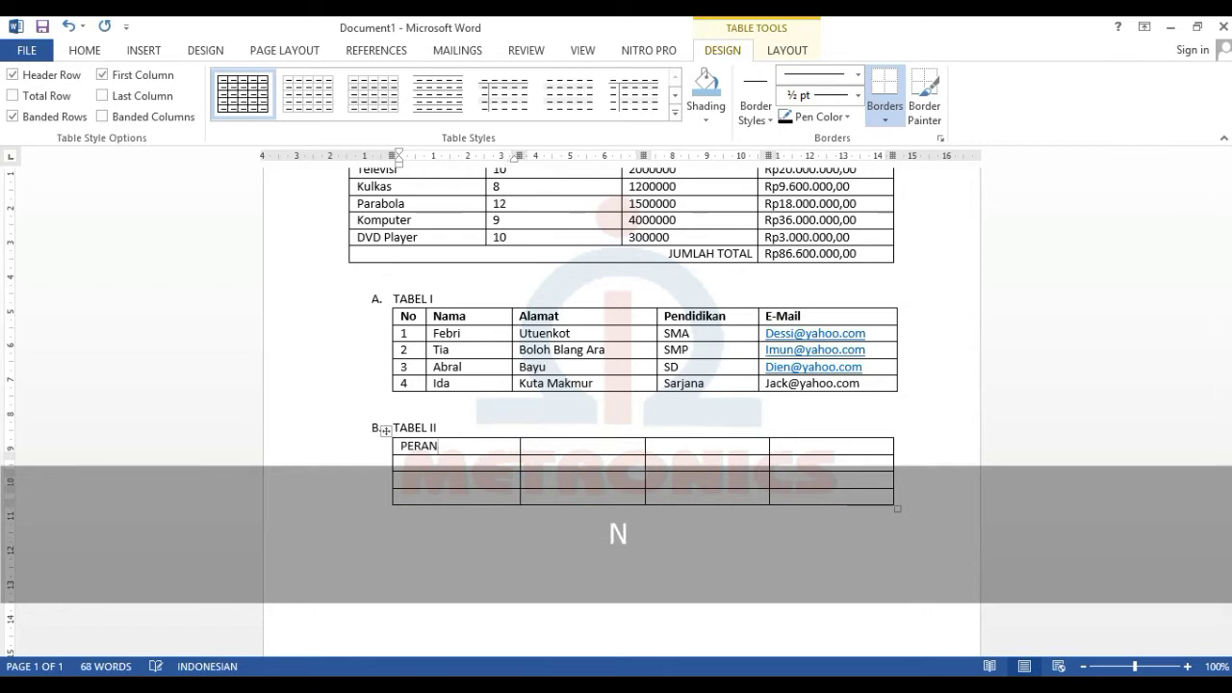
{"action": "key", "text": "BackSpace"}
{"action": "type", "text": "KA"}
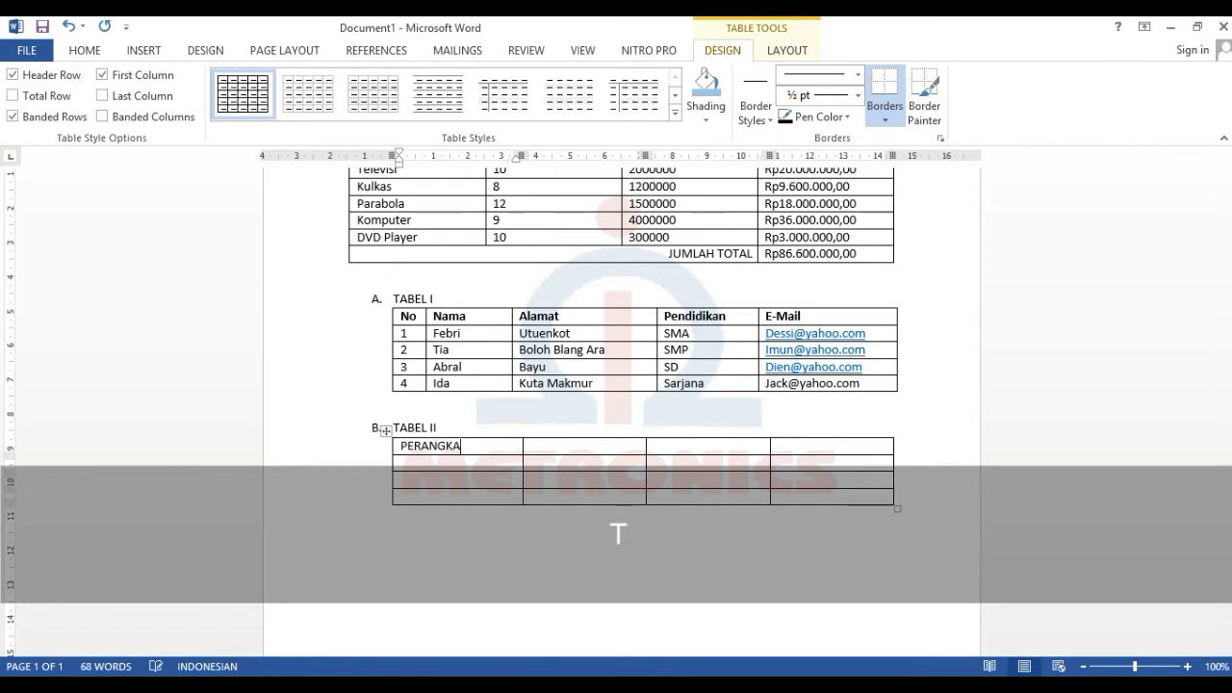
{"action": "type", "text": "T KOMPUTER"}
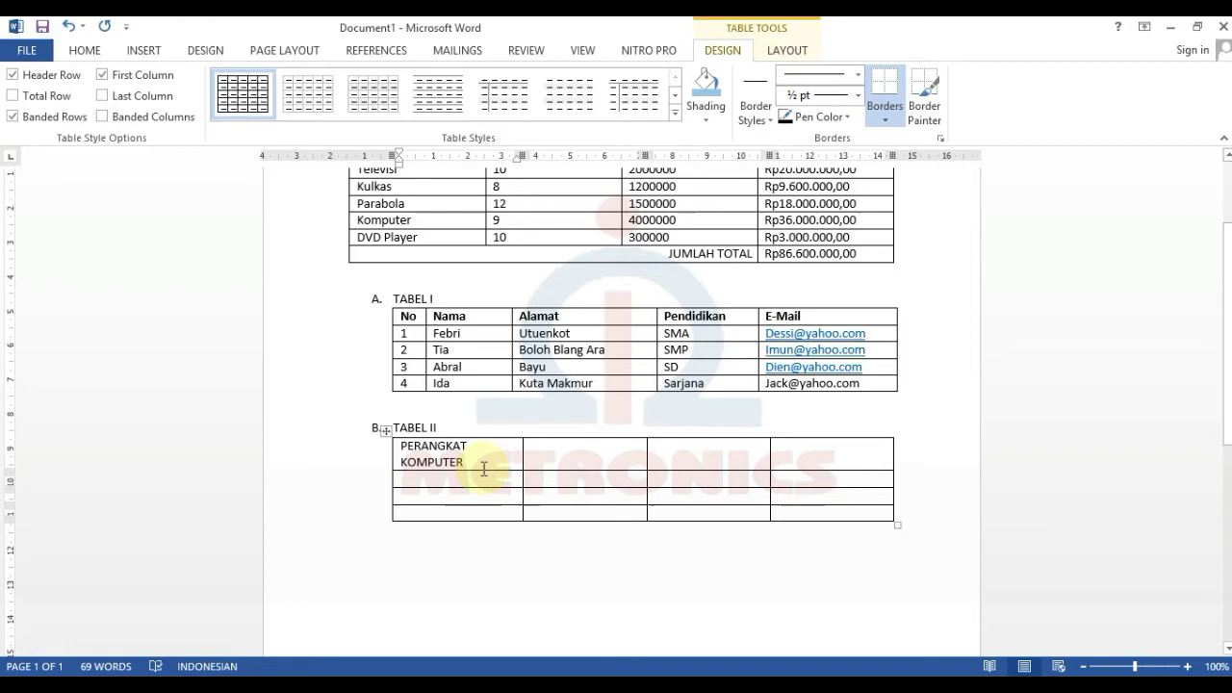
- Enter HARD DISK and FLOPPY DISK in the first two cells of the next row
{"action": "key", "text": "Down"}
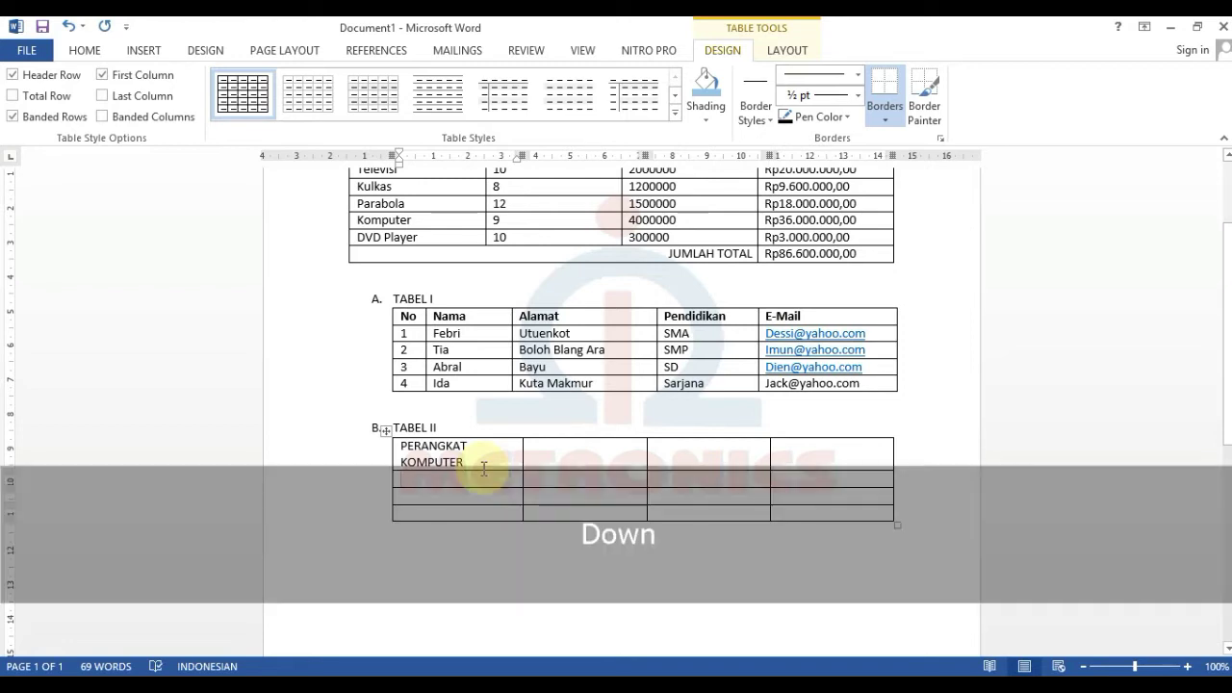
{"action": "type", "text": "HARD DISK"}
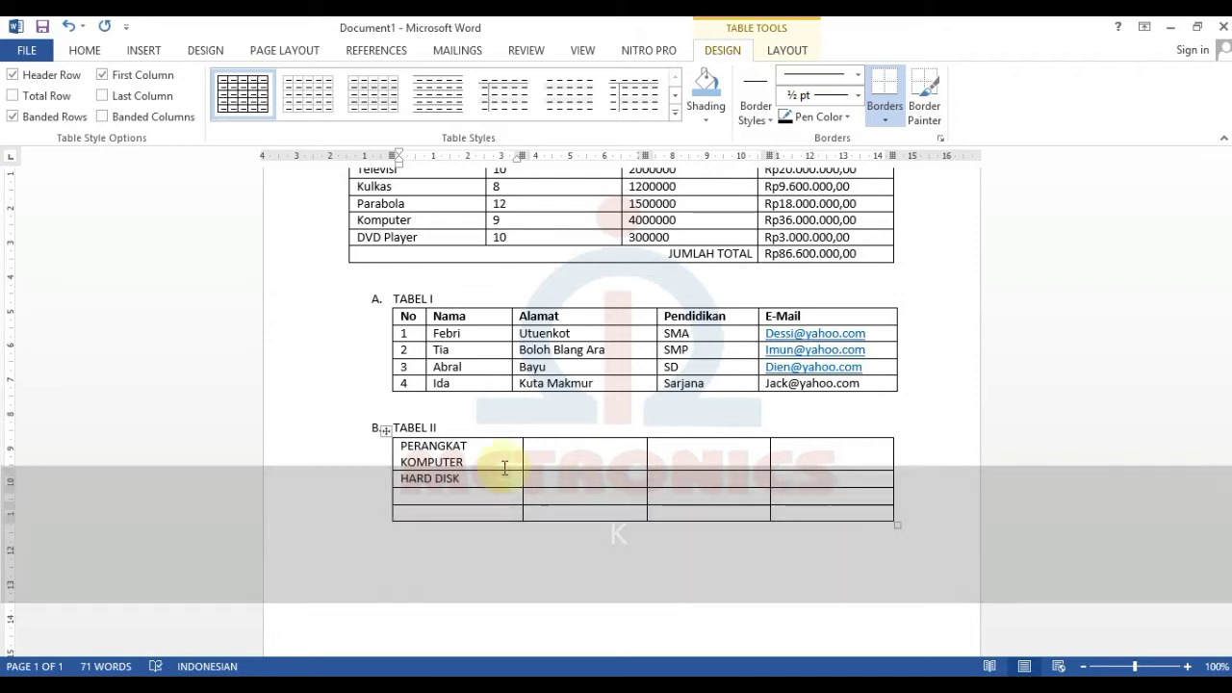
{"action": "left_click_drag", "start_coordinate": [551, 478], "coordinate": [559, 488]}
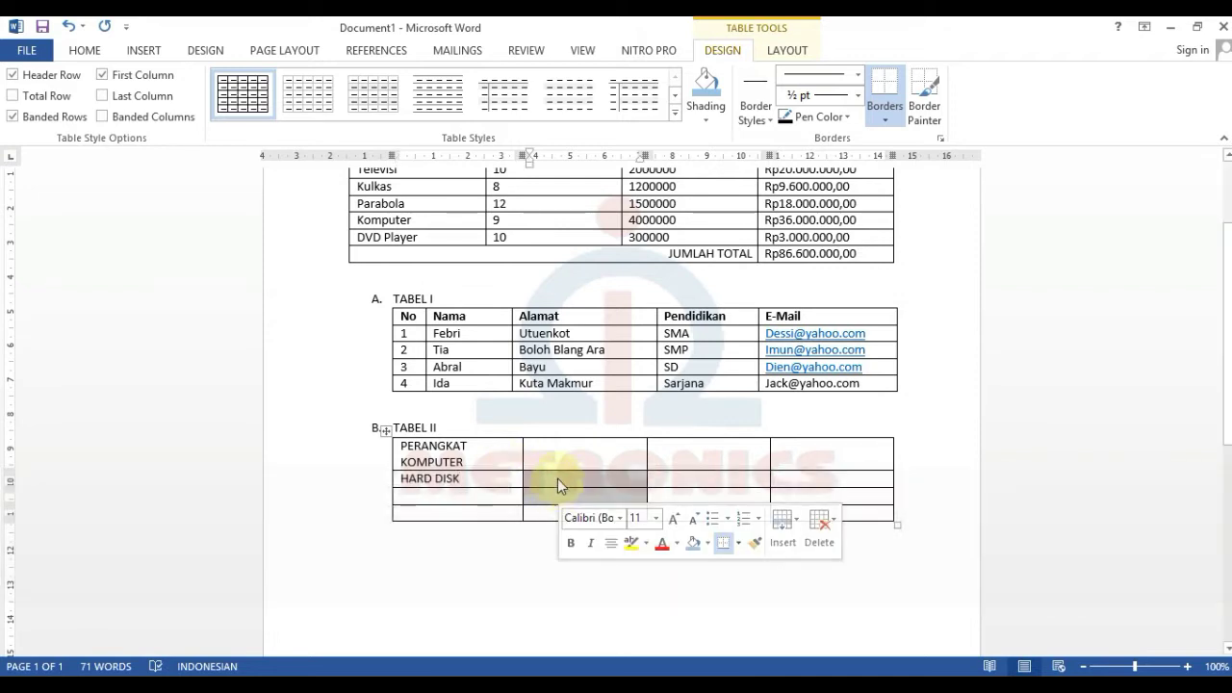
{"action": "left_click", "coordinate": [557, 481]}
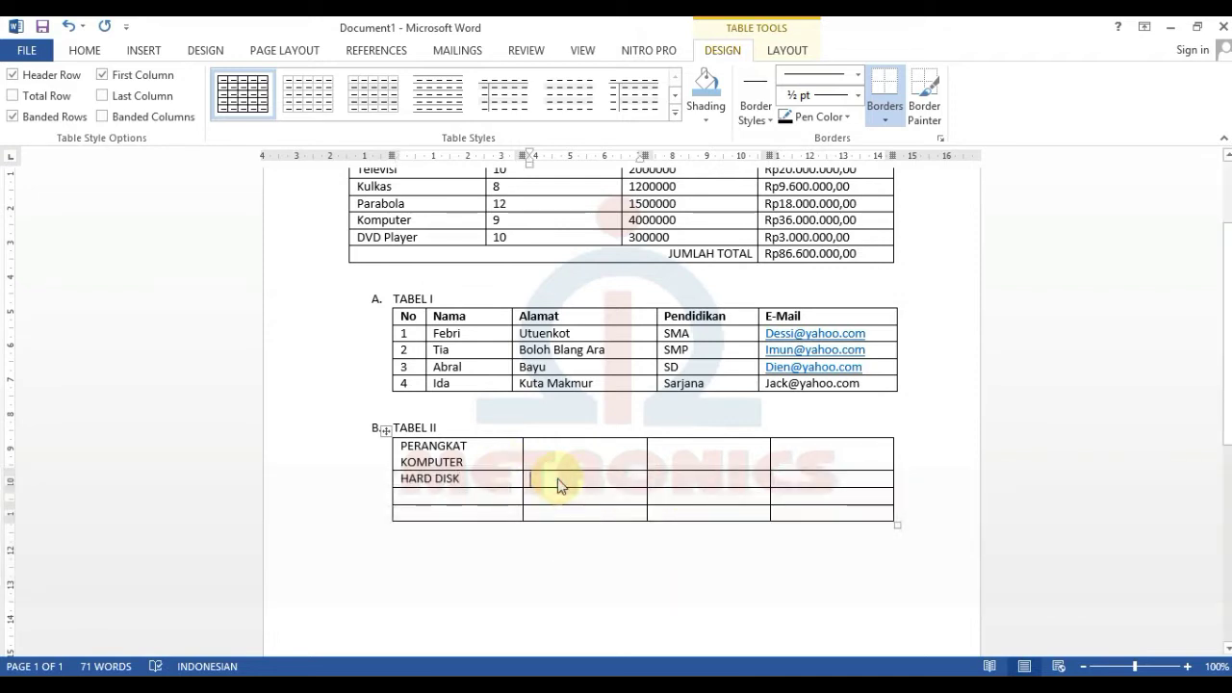
{"action": "type", "text": "FLOO"}
{"action": "key", "text": "BackSpace"}
{"action": "type", "text": "PPY DISK"}
- Complete the row with CD-ROM and PROCESSOR, fixing typos
{"action": "key", "text": "Tab"}
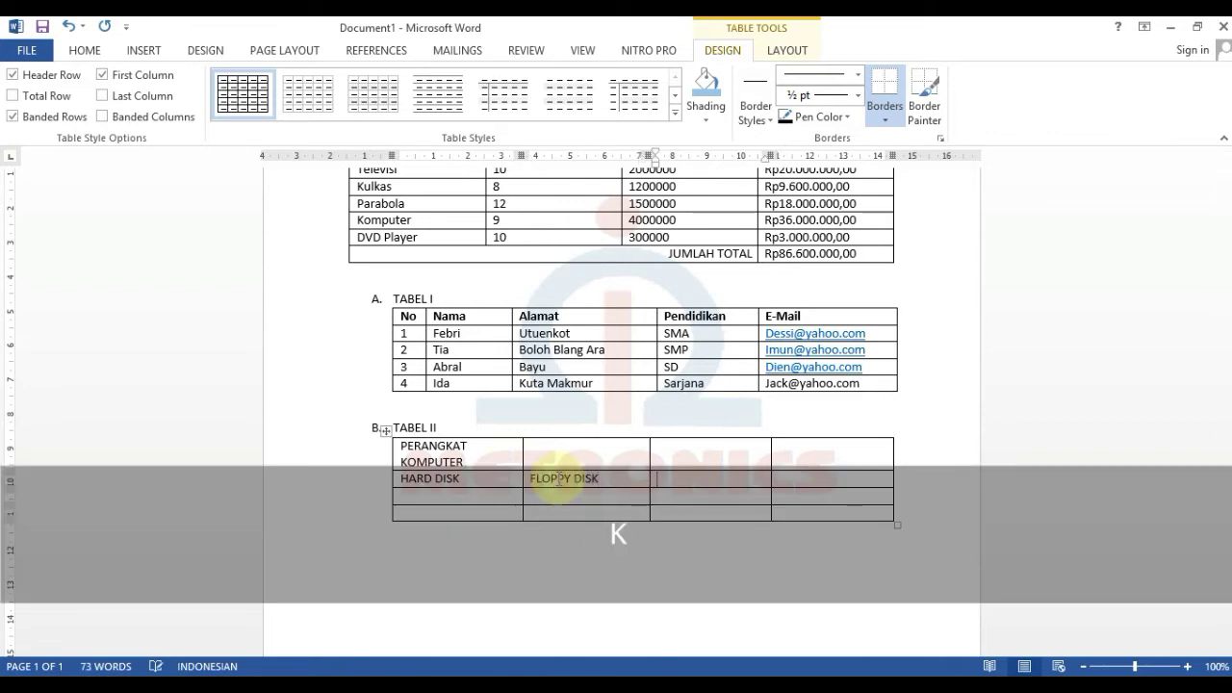
{"action": "type", "text": "CD-ROM"}
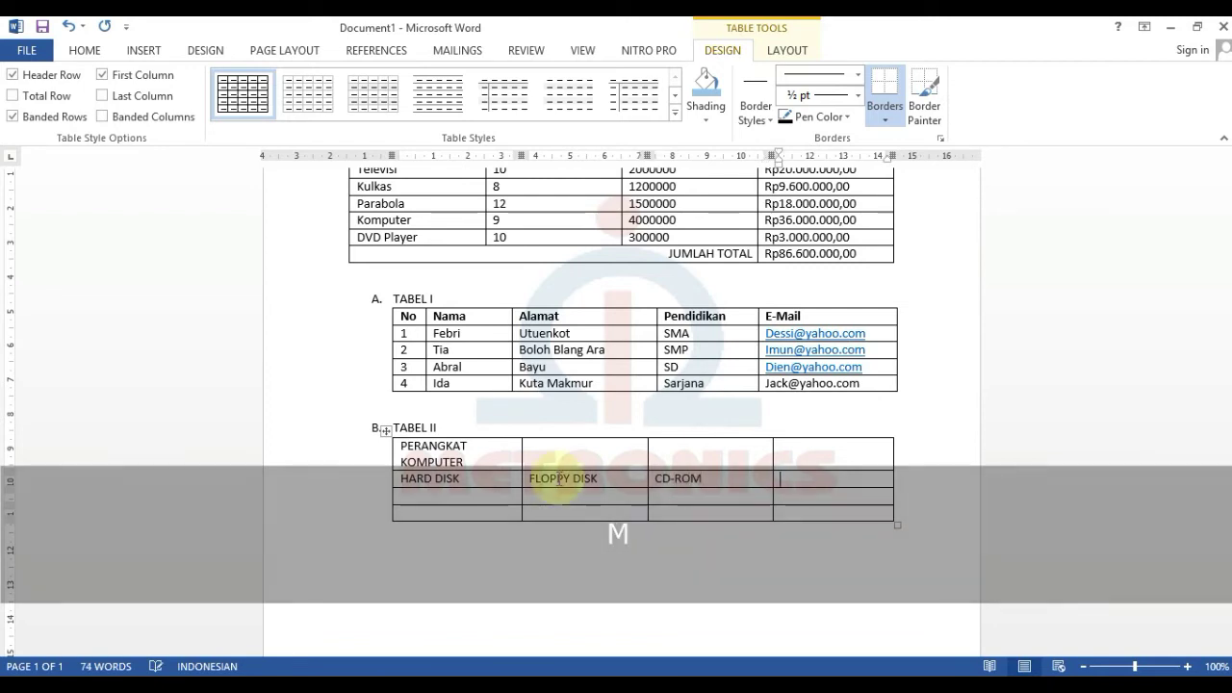
{"action": "key", "text": "Tab"}
{"action": "type", "text": "PROCCE"}
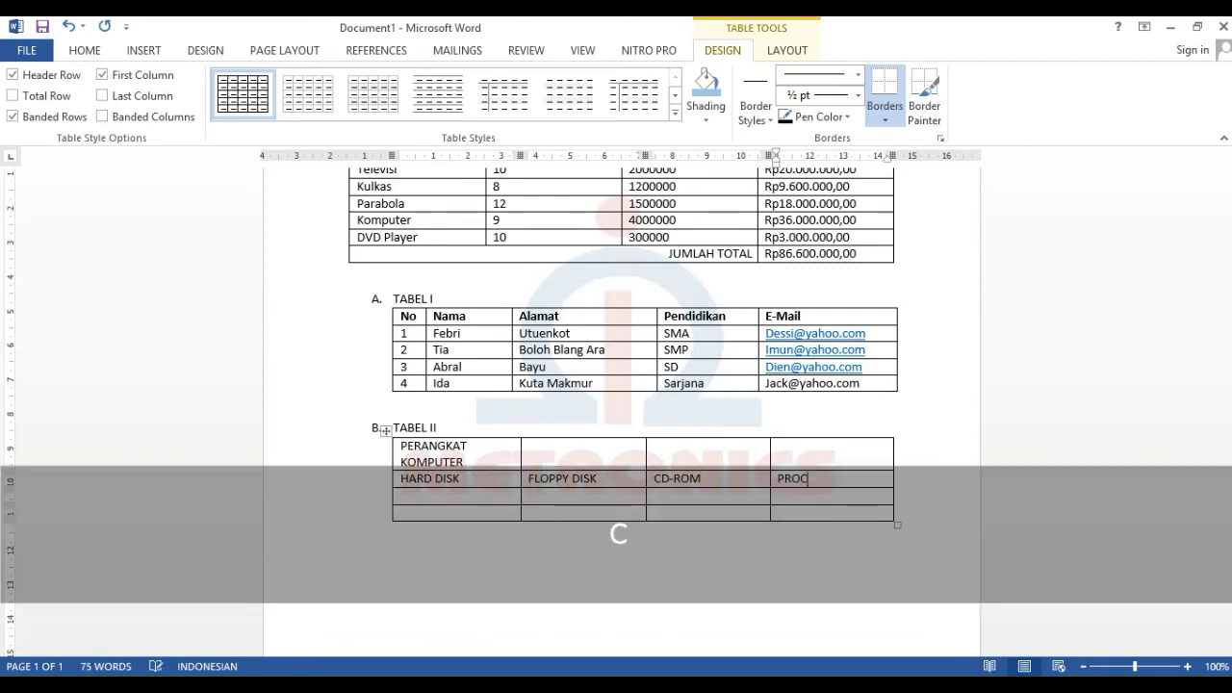
{"action": "key", "text": "BackSpace"}
{"action": "type", "text": "E"}
{"action": "key", "text": "BackSpace"}
{"action": "key", "text": "BackSpace"}
{"action": "type", "text": "ESSOR"}
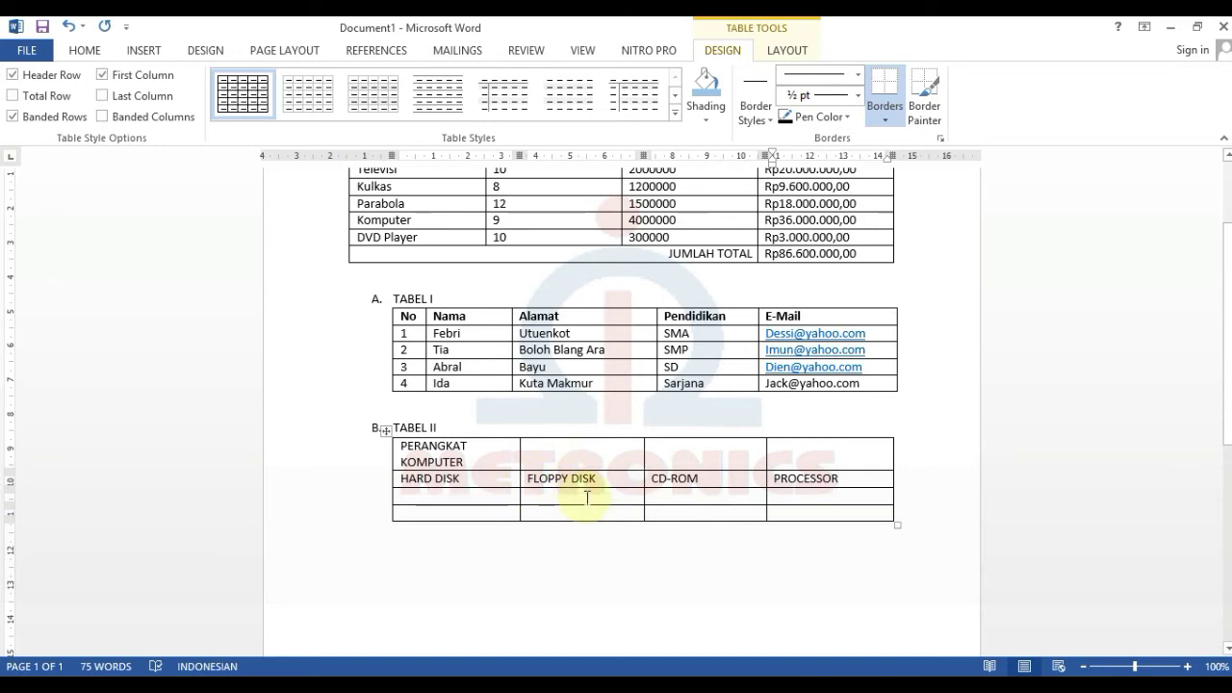
- Merge TABEL II's four top-row cells into one PERANGKAT KOMPUTER header and centre the text
{"action": "left_click", "coordinate": [587, 498]}
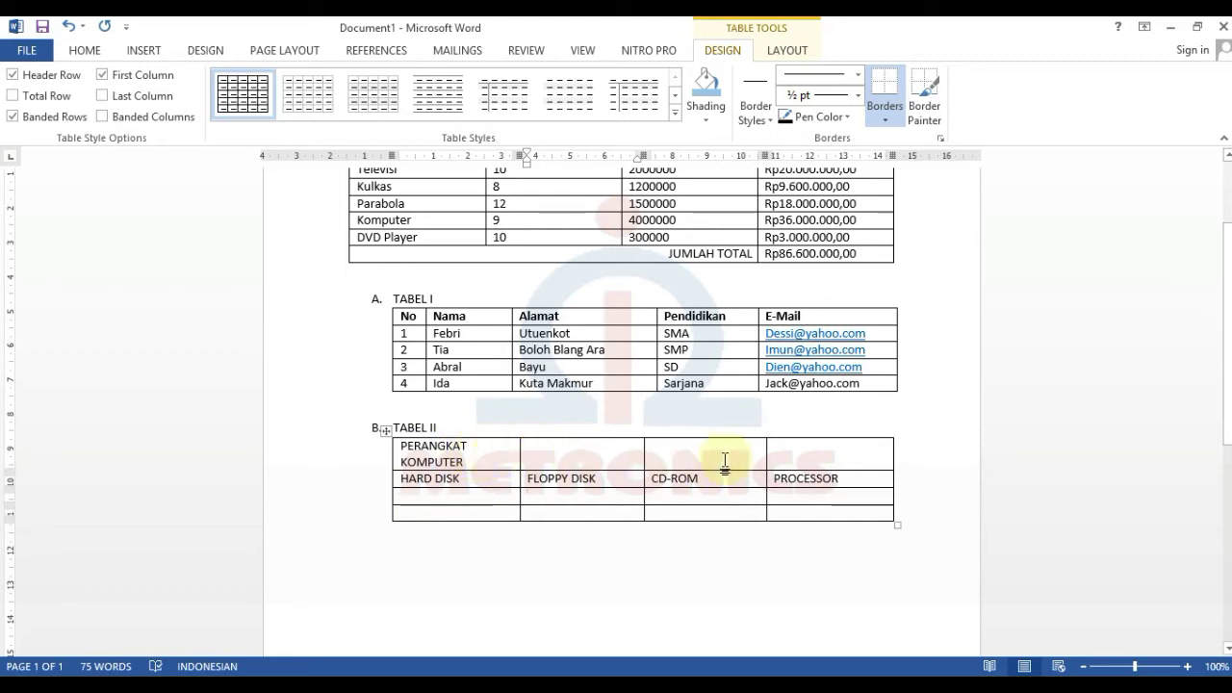
{"action": "left_click", "coordinate": [480, 448]}
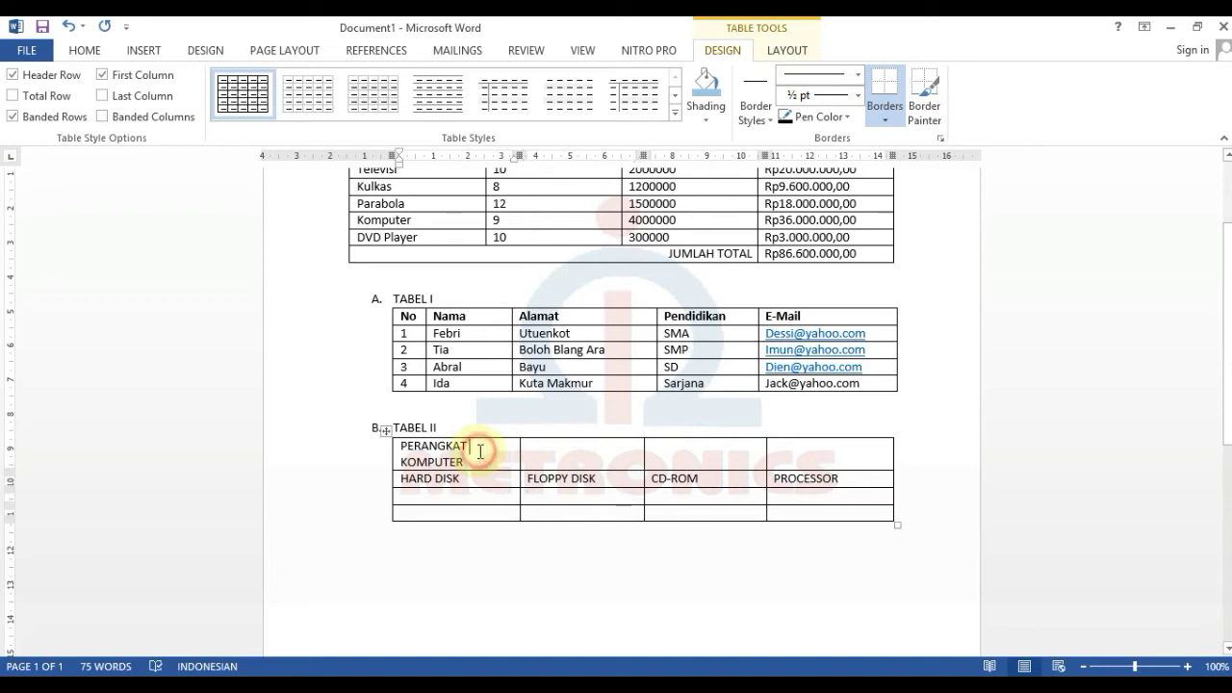
{"action": "left_click", "coordinate": [577, 454]}
{"action": "left_click", "coordinate": [692, 456]}
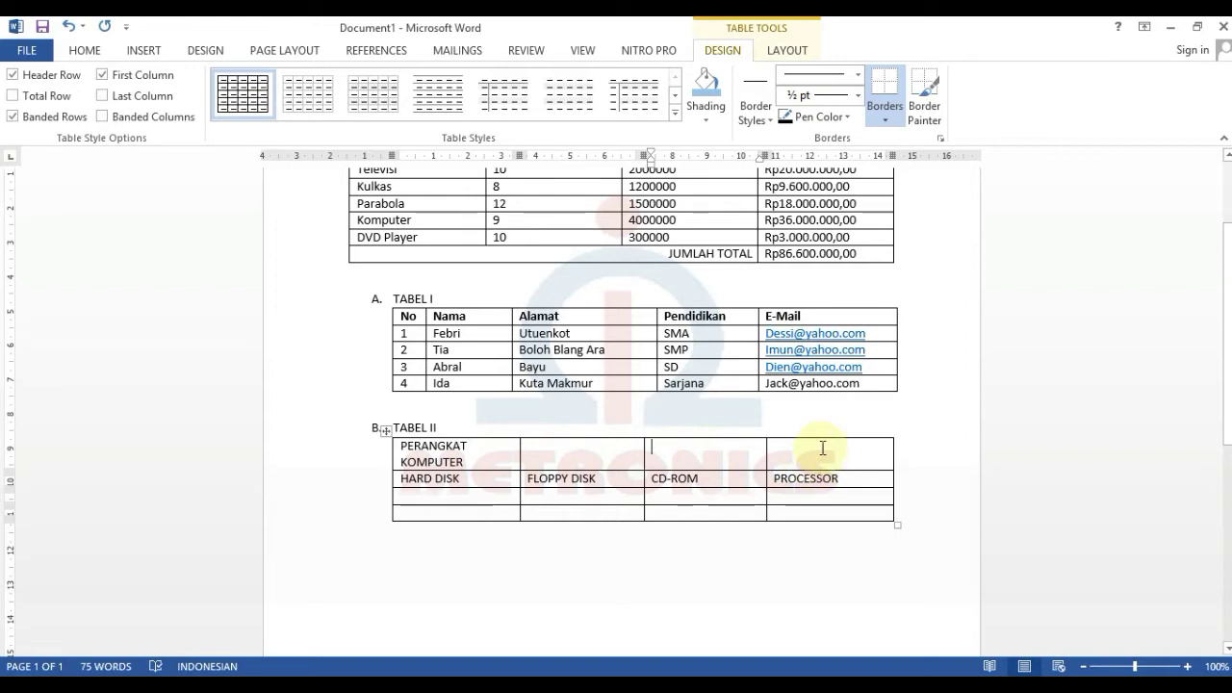
{"action": "left_click_drag", "start_coordinate": [471, 462], "coordinate": [834, 459]}
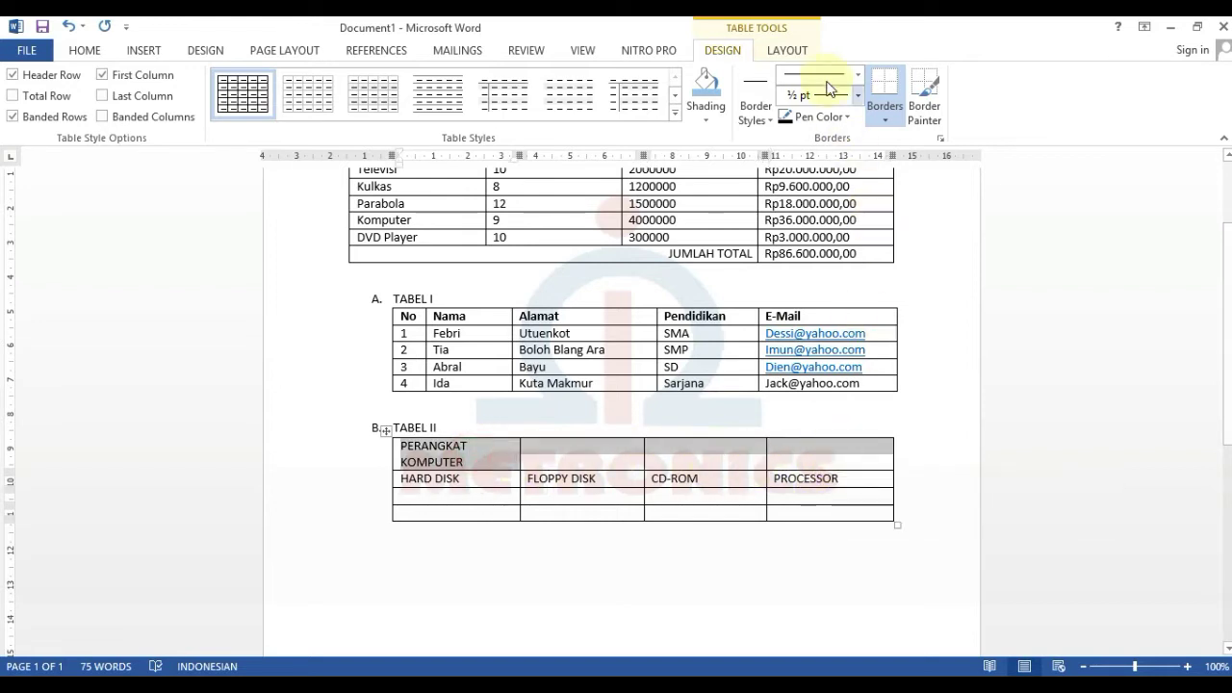
{"action": "left_click", "coordinate": [795, 51]}
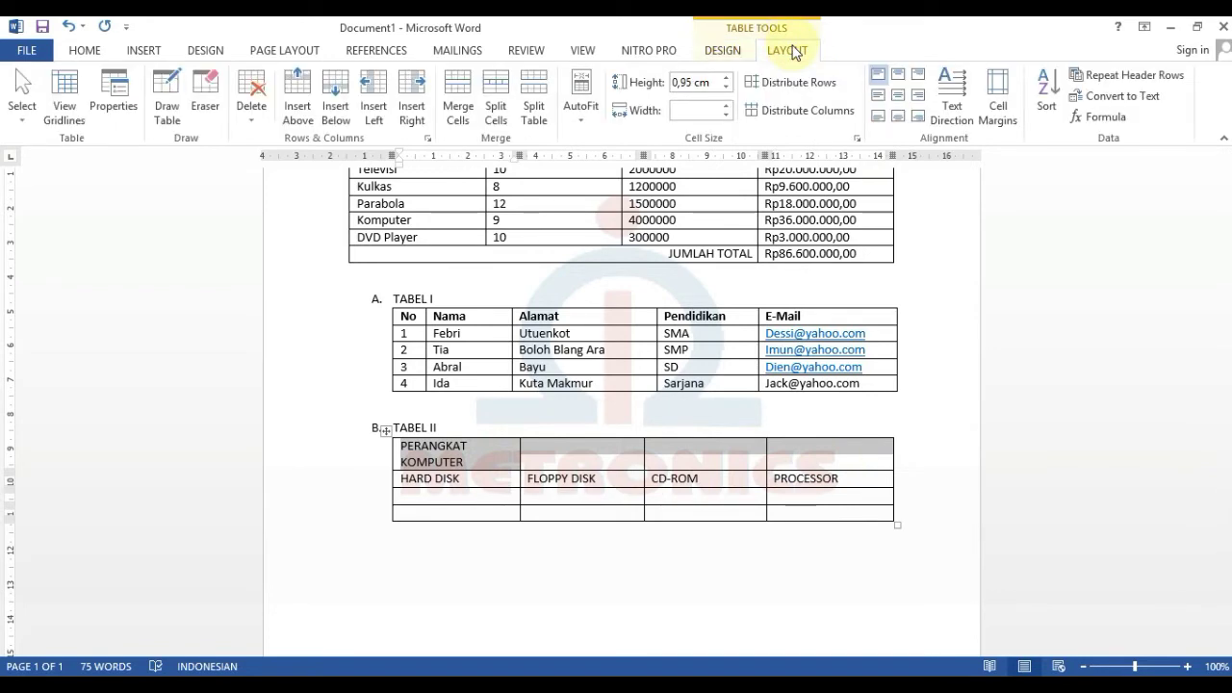
{"action": "left_click", "coordinate": [458, 93]}
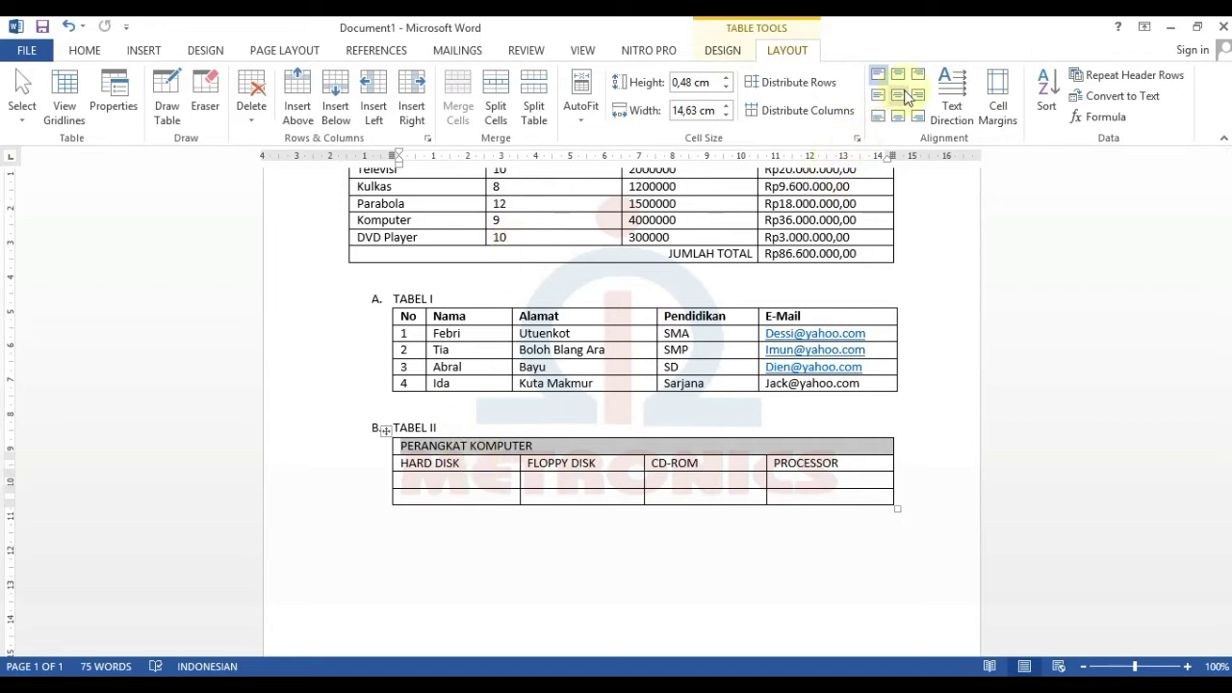
{"action": "left_click", "coordinate": [905, 100]}
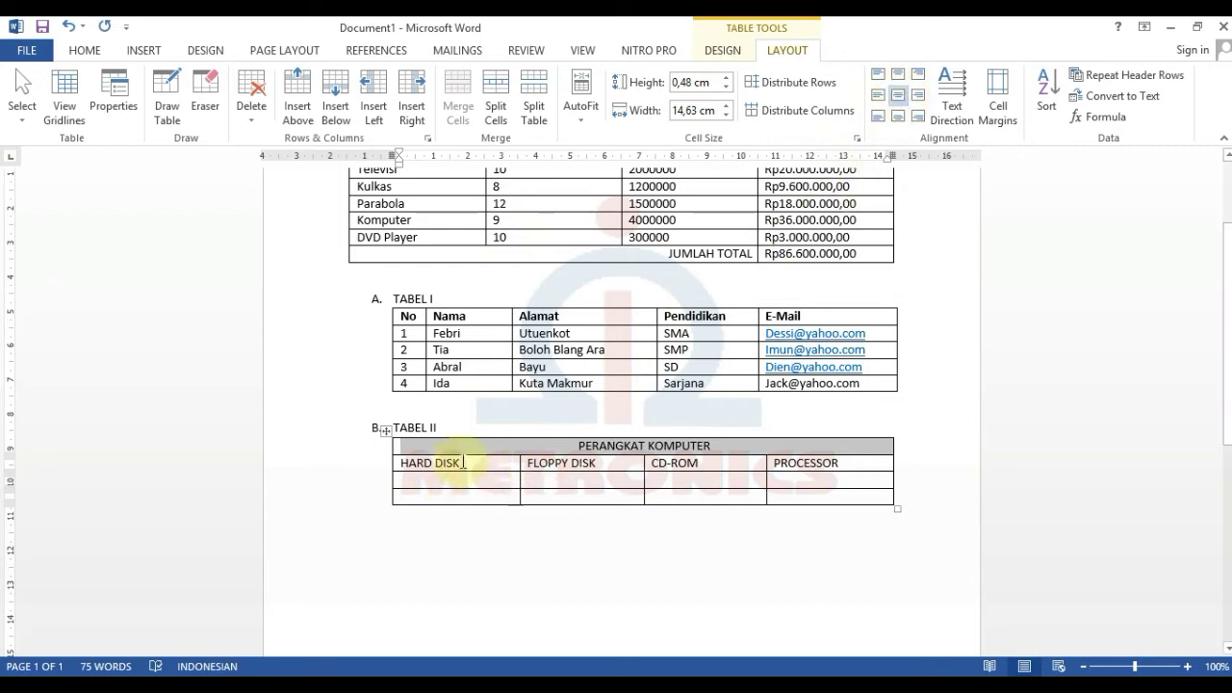
- Merge the HARD DISK cell with the two empty cells below it in the first column
{"action": "left_click", "coordinate": [469, 464]}
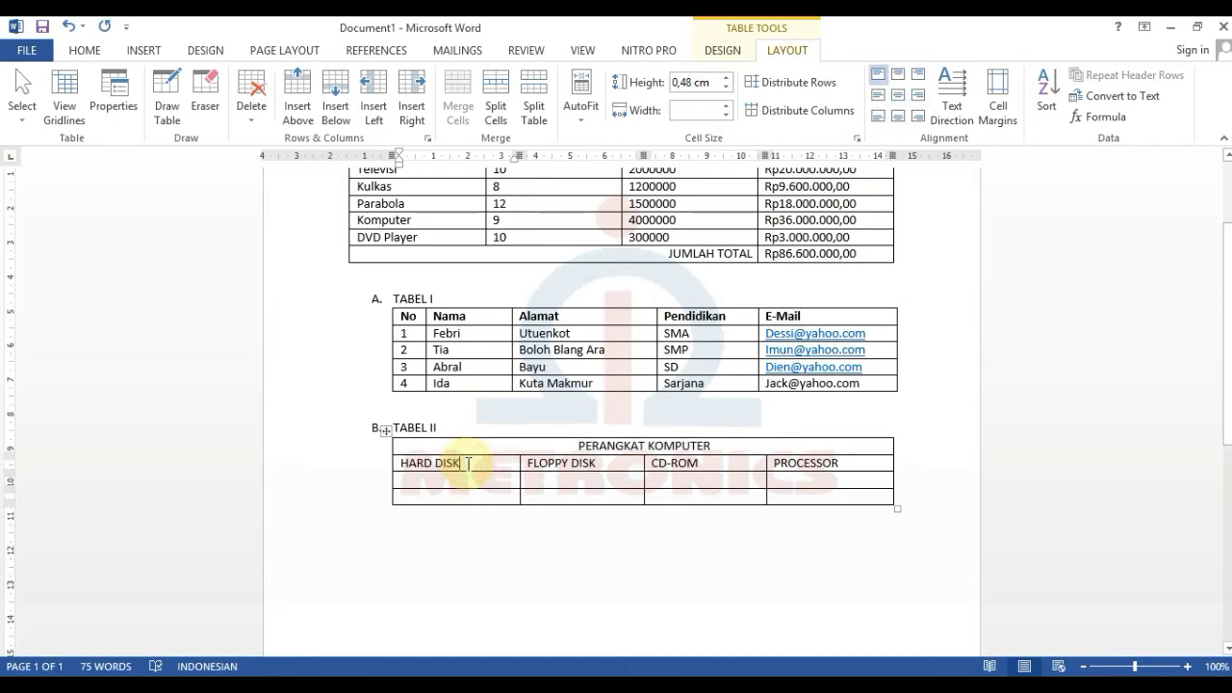
{"action": "left_click", "coordinate": [471, 480]}
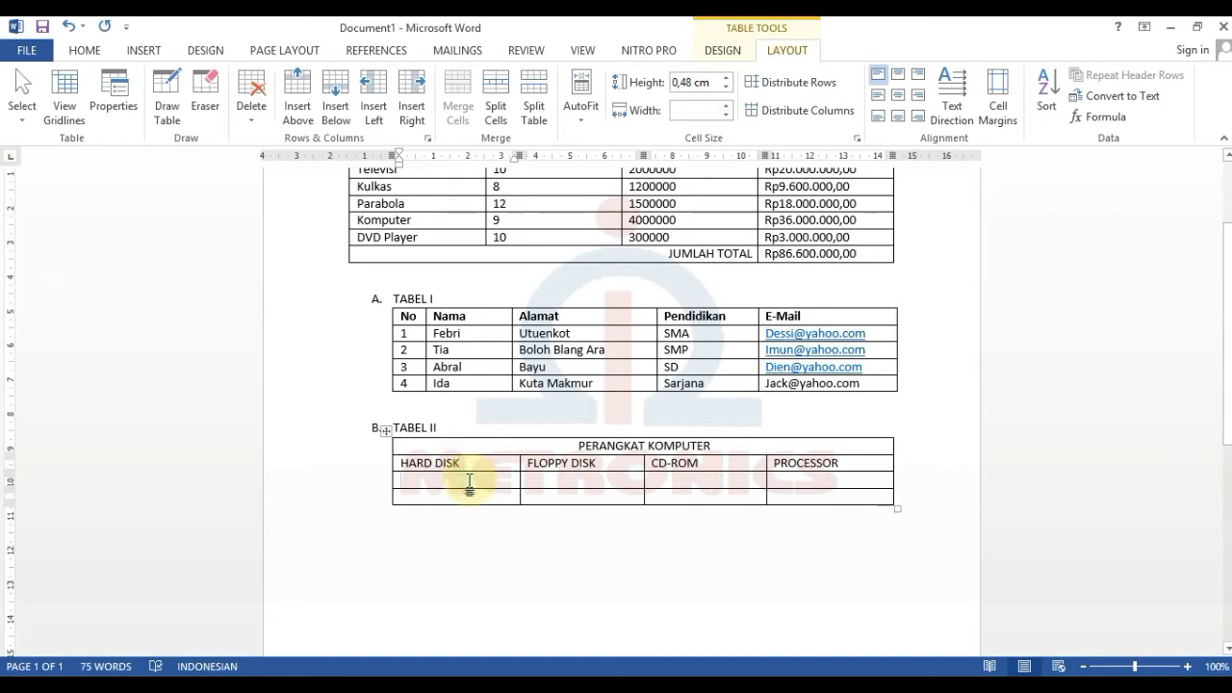
{"action": "left_click", "coordinate": [481, 463]}
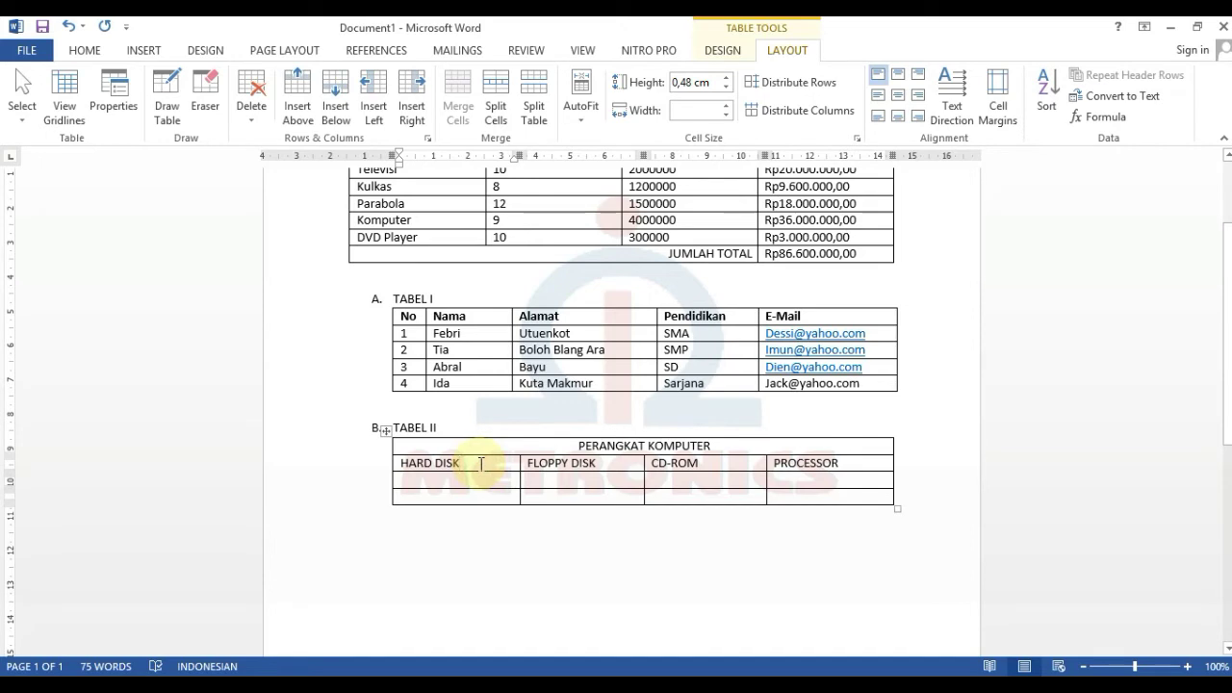
{"action": "left_click", "coordinate": [482, 481]}
{"action": "left_click", "coordinate": [482, 497]}
{"action": "left_click_drag", "start_coordinate": [481, 460], "coordinate": [479, 498]}
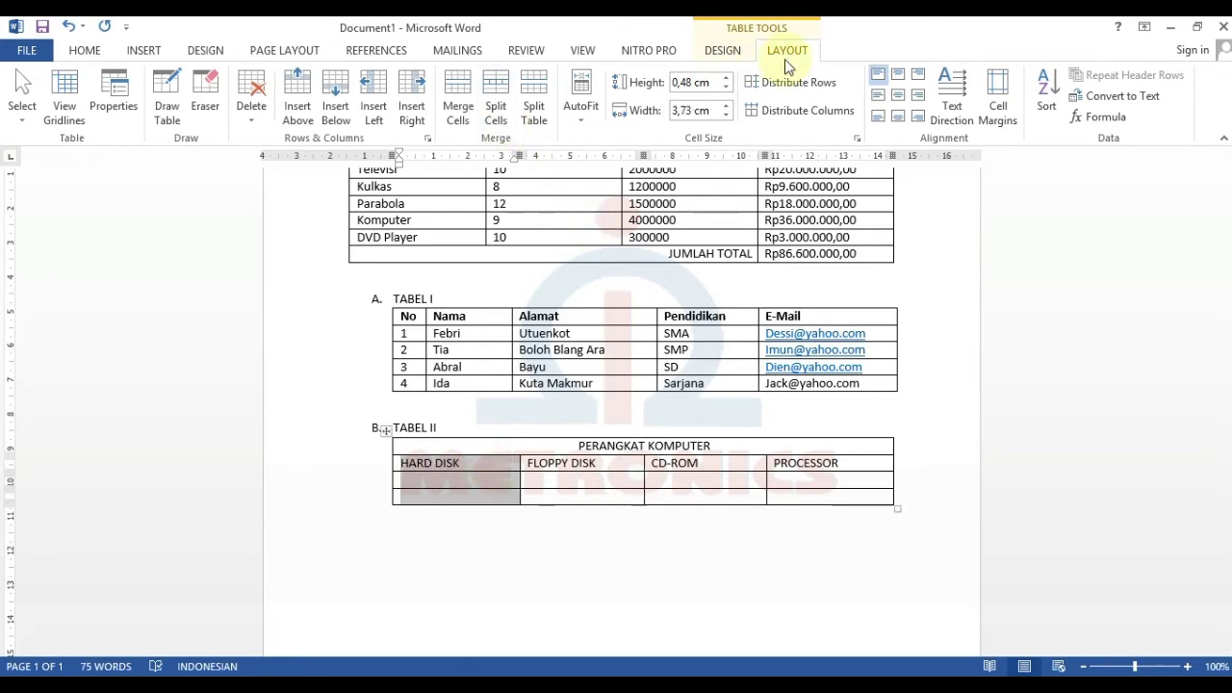
{"action": "left_click", "coordinate": [475, 94]}
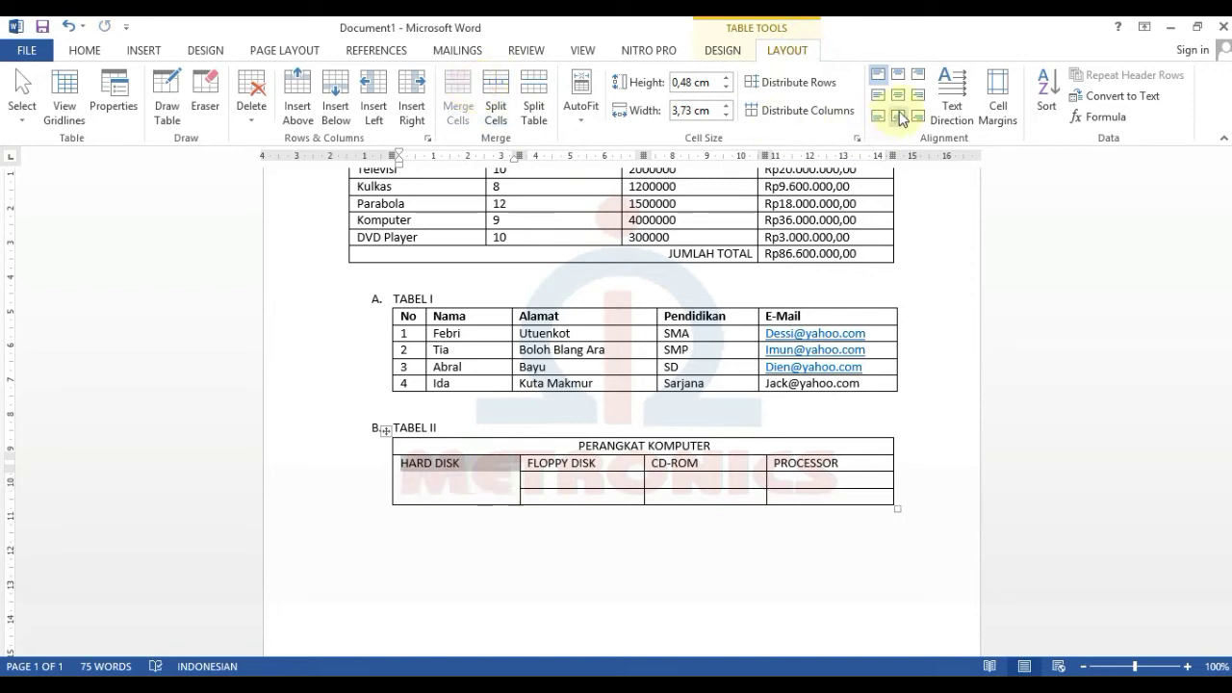
- Try the cell alignment options, then centre HARD DISK horizontally and vertically in the merged cell
{"action": "left_click", "coordinate": [904, 101]}
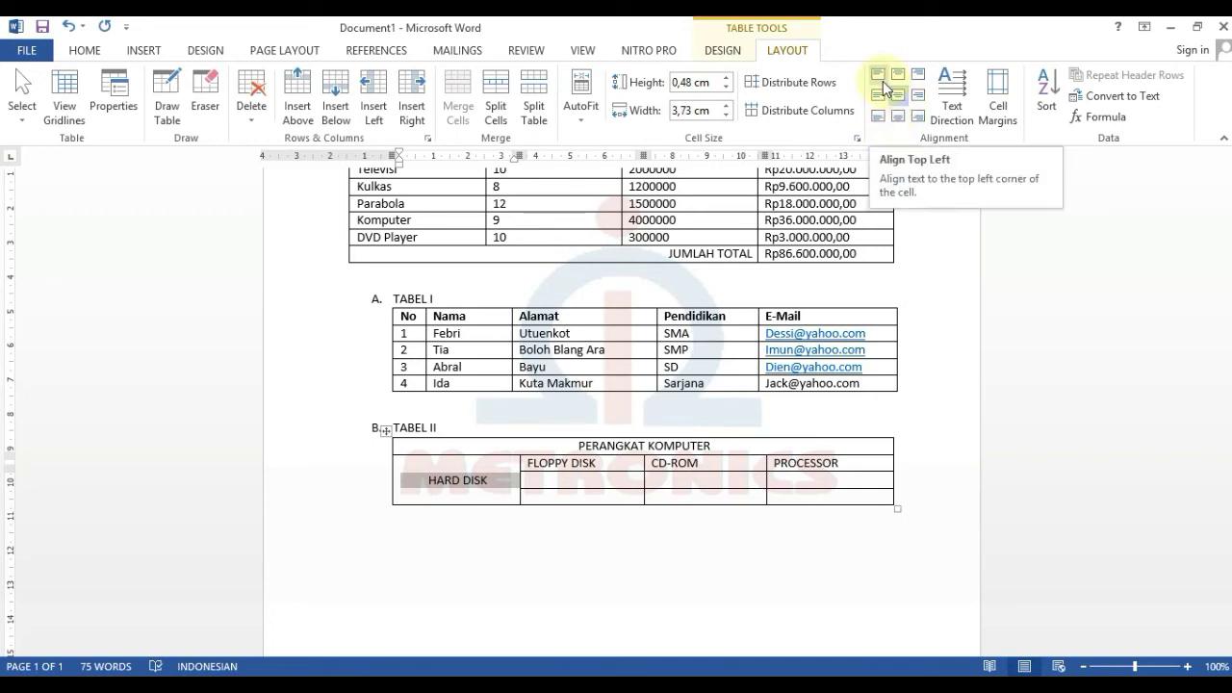
{"action": "left_click", "coordinate": [883, 85]}
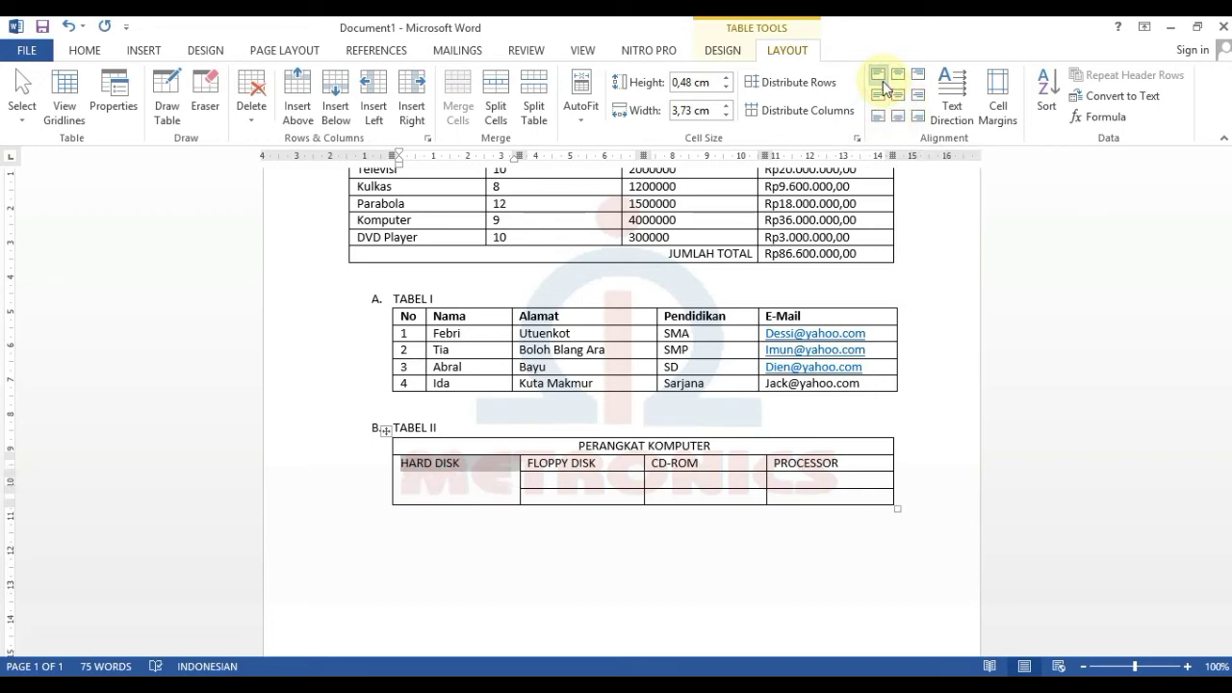
{"action": "left_click", "coordinate": [899, 75]}
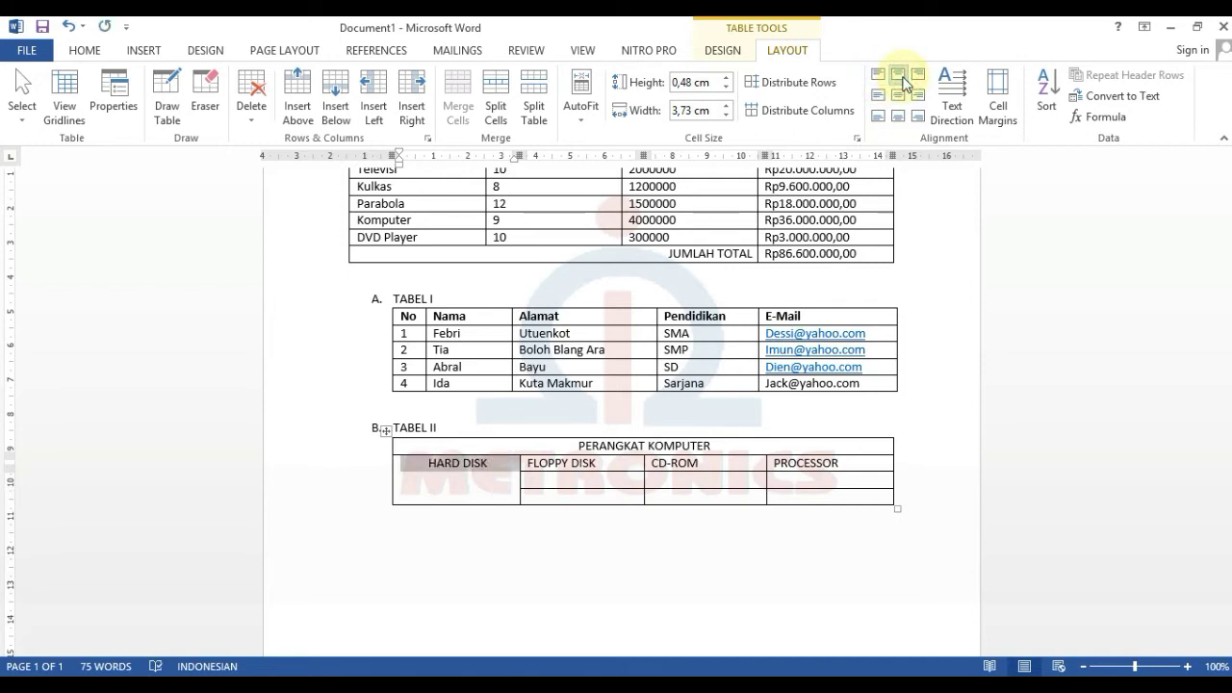
{"action": "left_click", "coordinate": [917, 74]}
{"action": "left_click", "coordinate": [878, 96]}
{"action": "left_click", "coordinate": [898, 95]}
{"action": "left_click", "coordinate": [917, 96]}
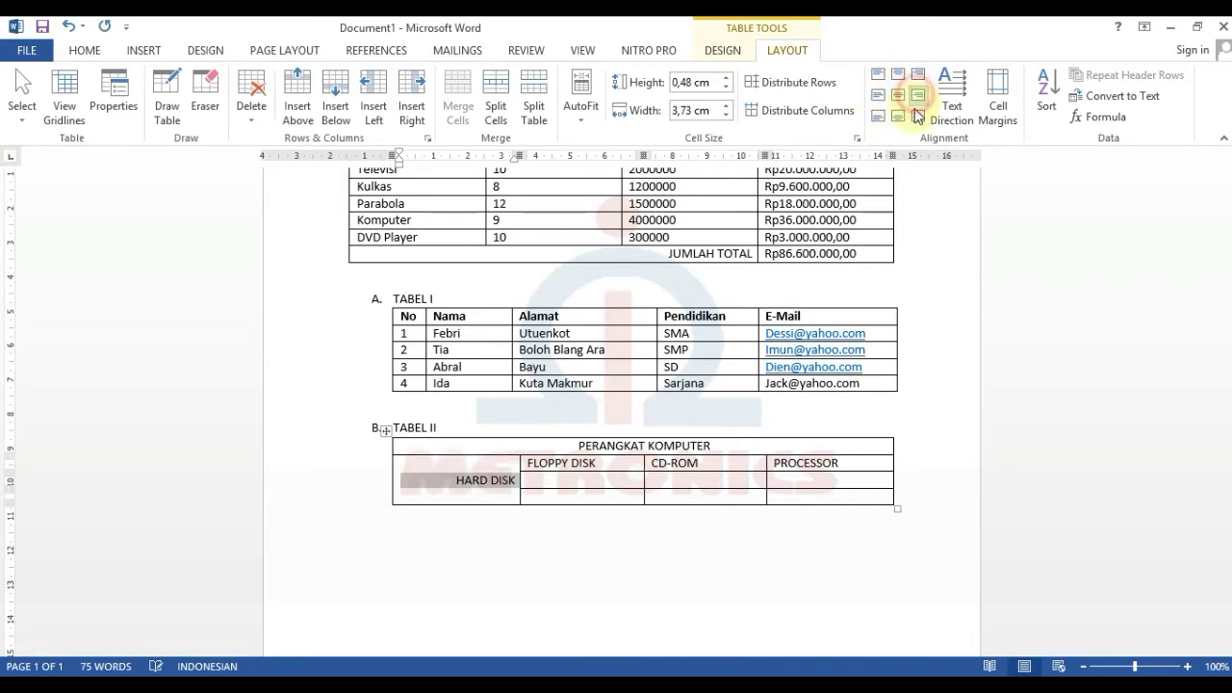
{"action": "left_click", "coordinate": [917, 115]}
{"action": "left_click", "coordinate": [898, 116]}
{"action": "left_click", "coordinate": [878, 115]}
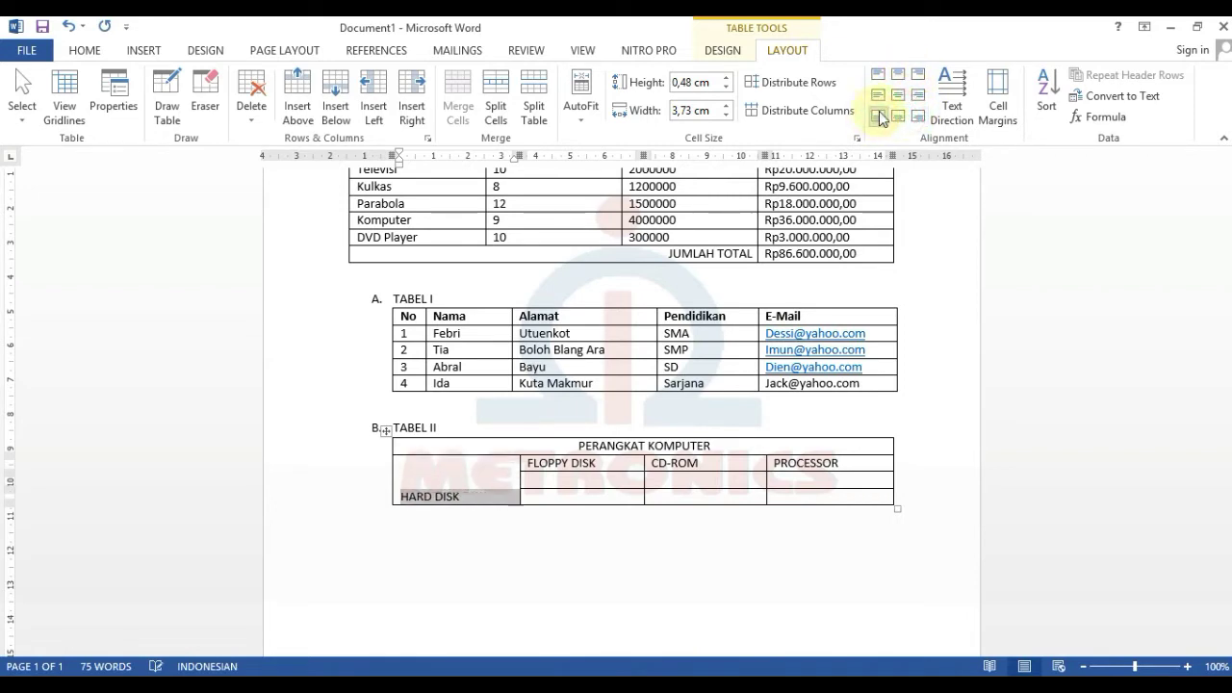
{"action": "left_click", "coordinate": [899, 96]}
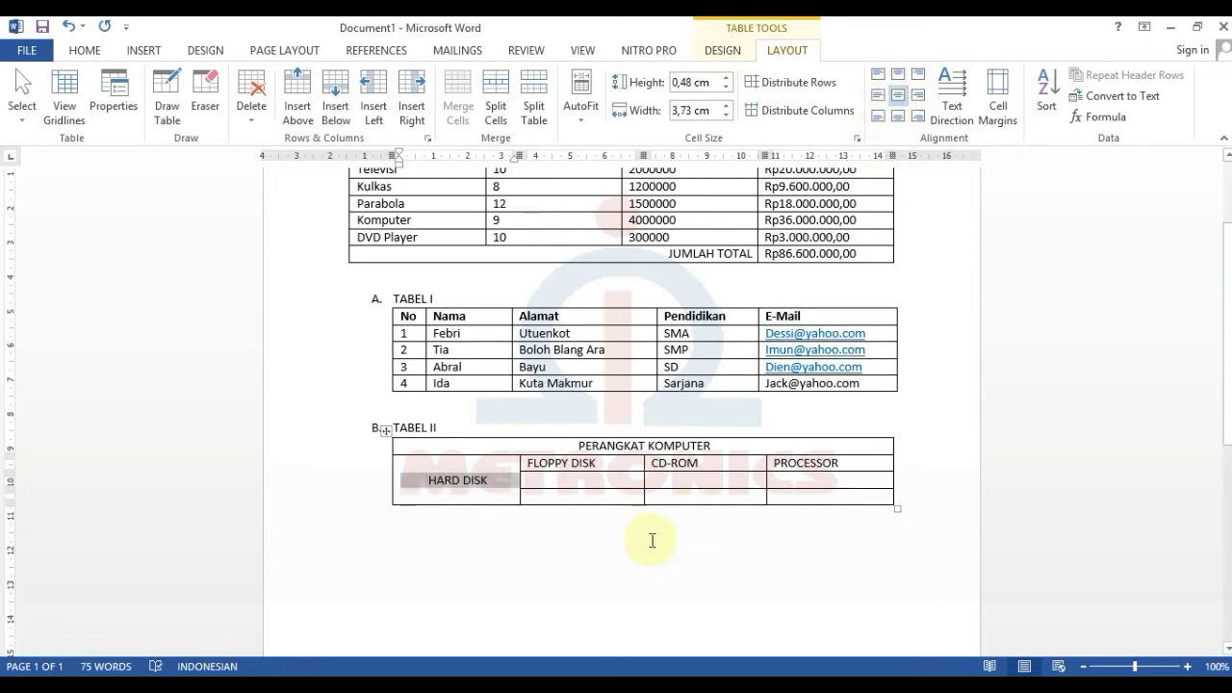
{"action": "left_click", "coordinate": [587, 478]}
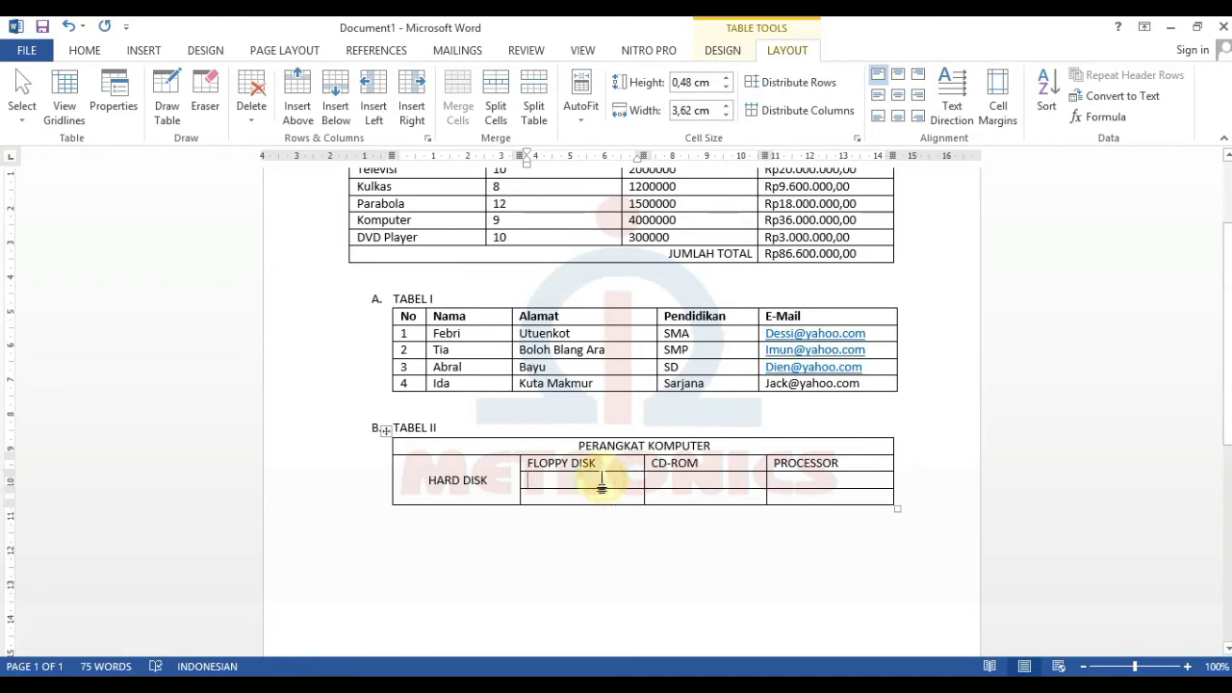
- Set the second TABEL II row's height to 3 cm, after first trying 5 cm
{"action": "left_click", "coordinate": [787, 55]}
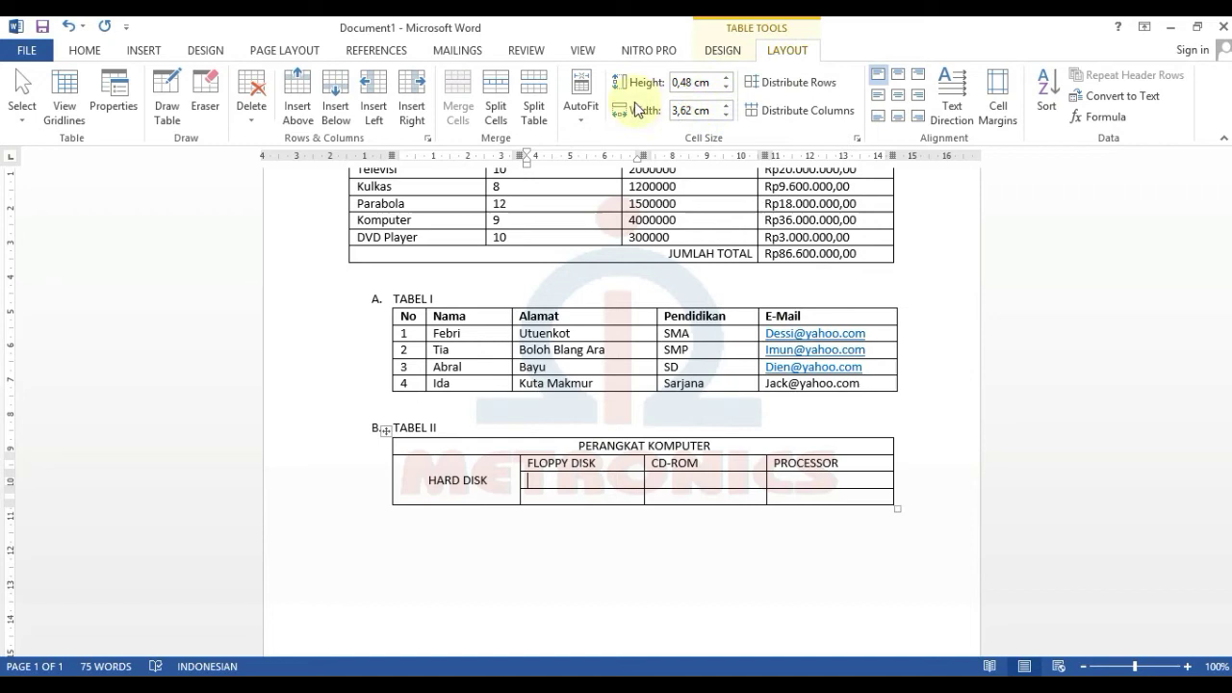
{"action": "left_click", "coordinate": [728, 78]}
{"action": "left_click_drag", "start_coordinate": [729, 85], "coordinate": [728, 85]}
{"action": "left_click", "coordinate": [710, 85]}
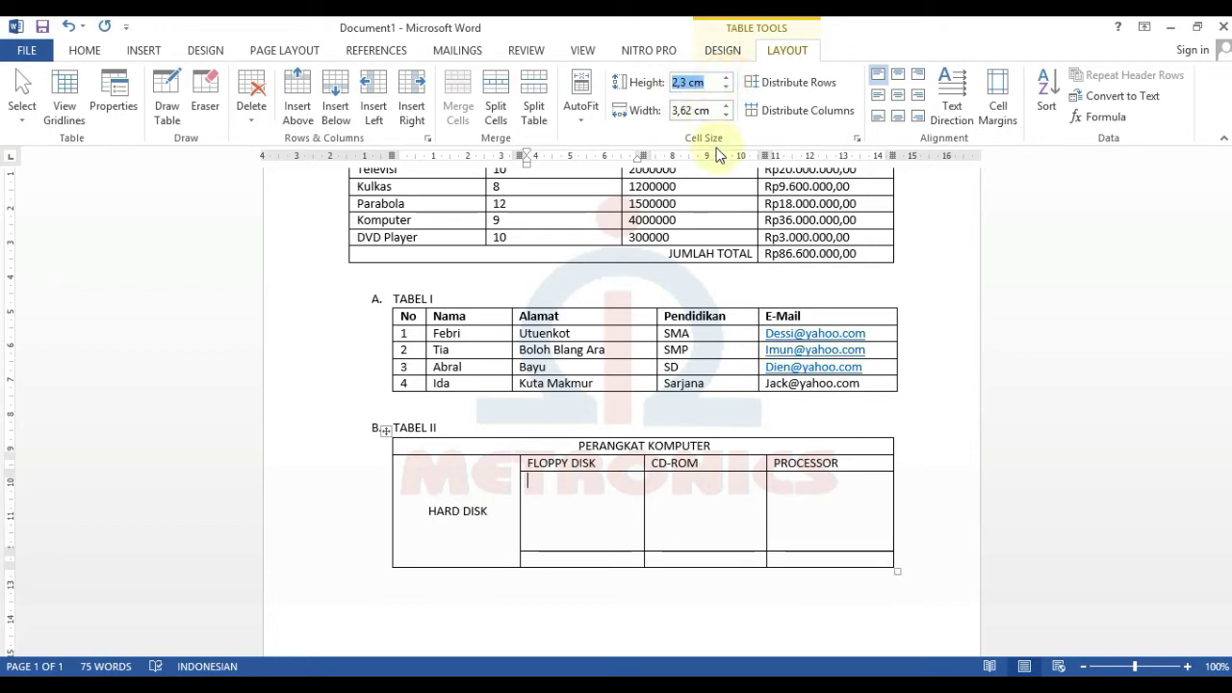
{"action": "type", "text": "5"}
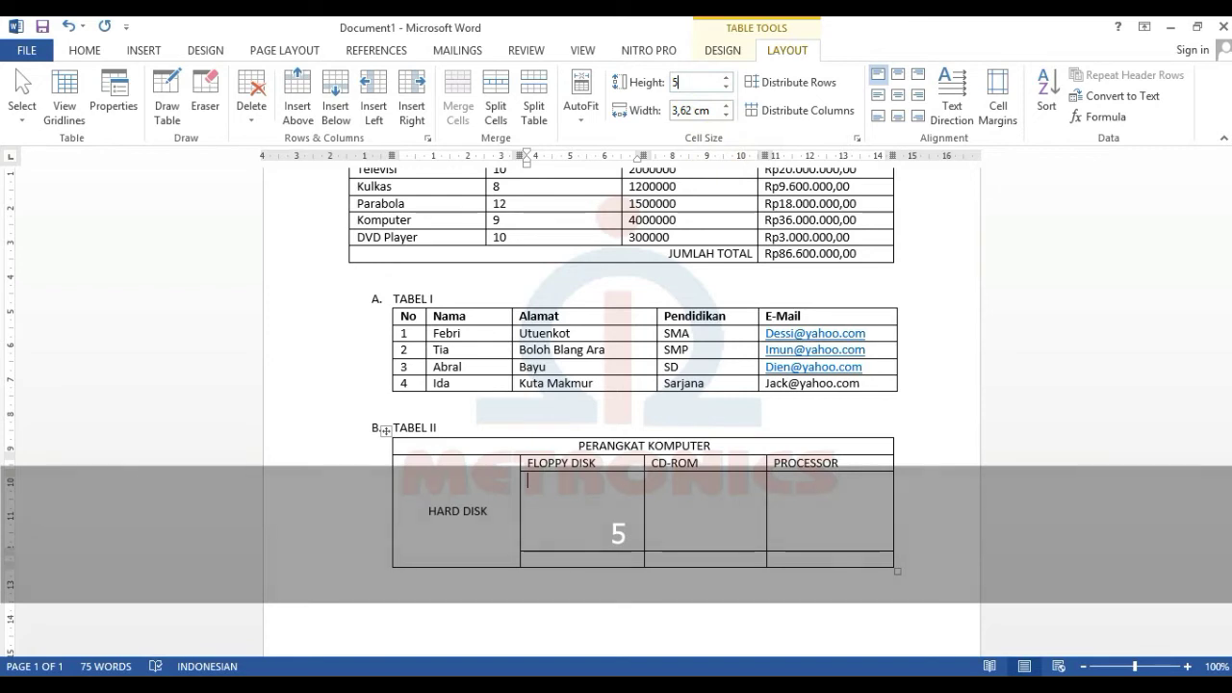
{"action": "key", "text": "Return"}
{"action": "left_click", "coordinate": [688, 82]}
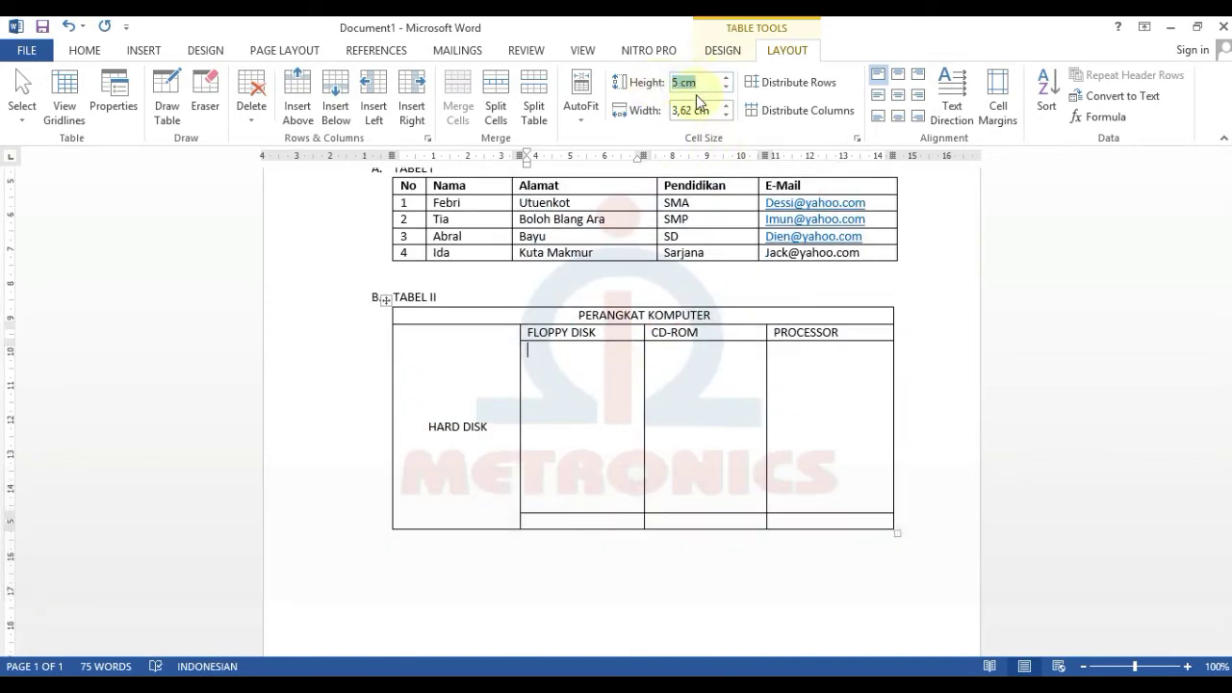
{"action": "type", "text": "3"}
{"action": "key", "text": "Return"}
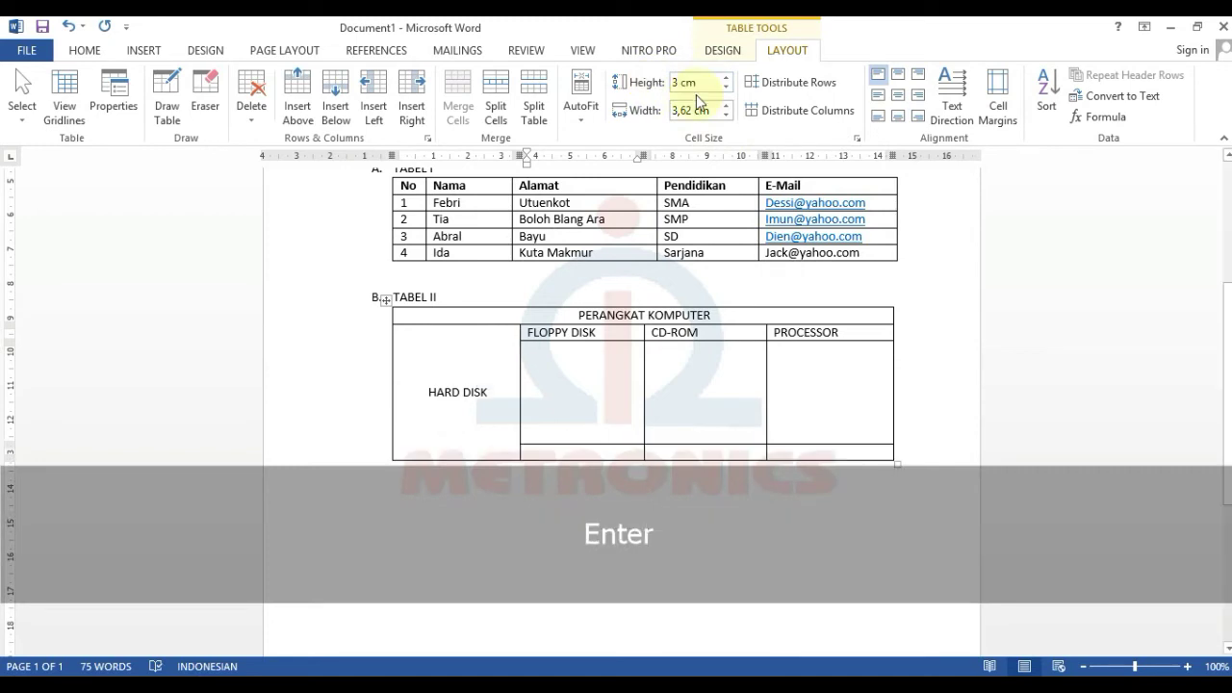
- Enter RAM and VGA under FLOPPY DISK and CD-ROM, and select the PROCESSOR column cells
{"action": "type", "text": "RAM"}
{"action": "left_click", "coordinate": [711, 342]}
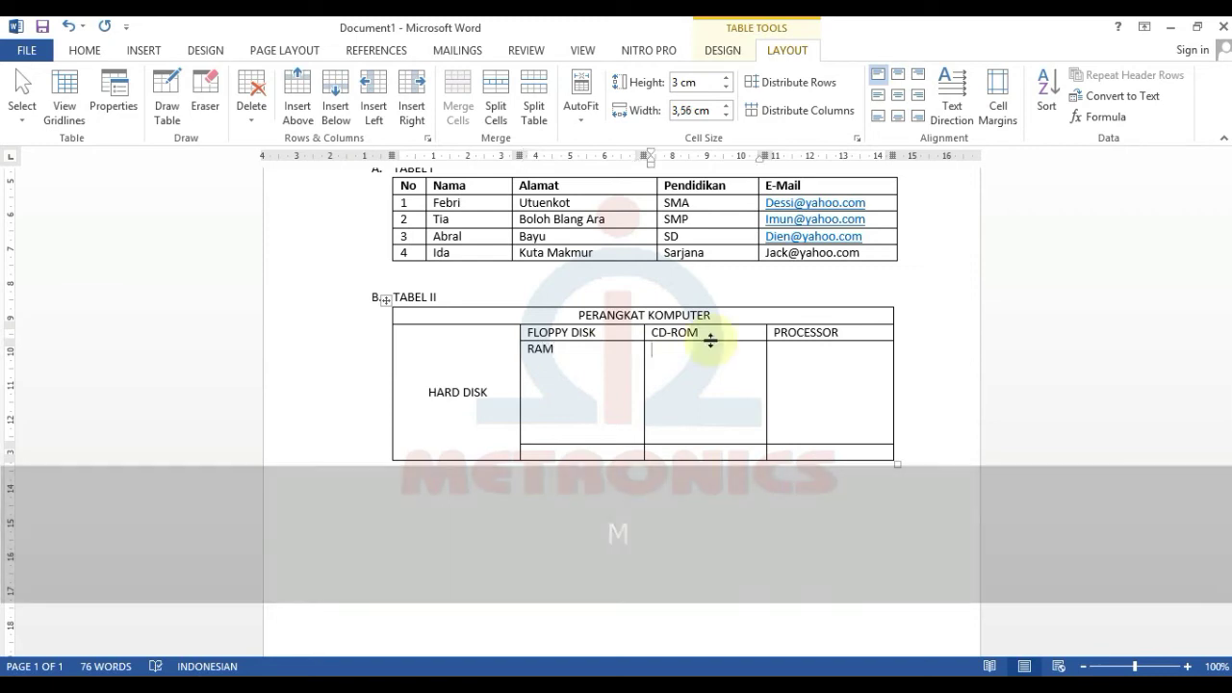
{"action": "type", "text": "VGA"}
{"action": "key", "text": "Tab"}
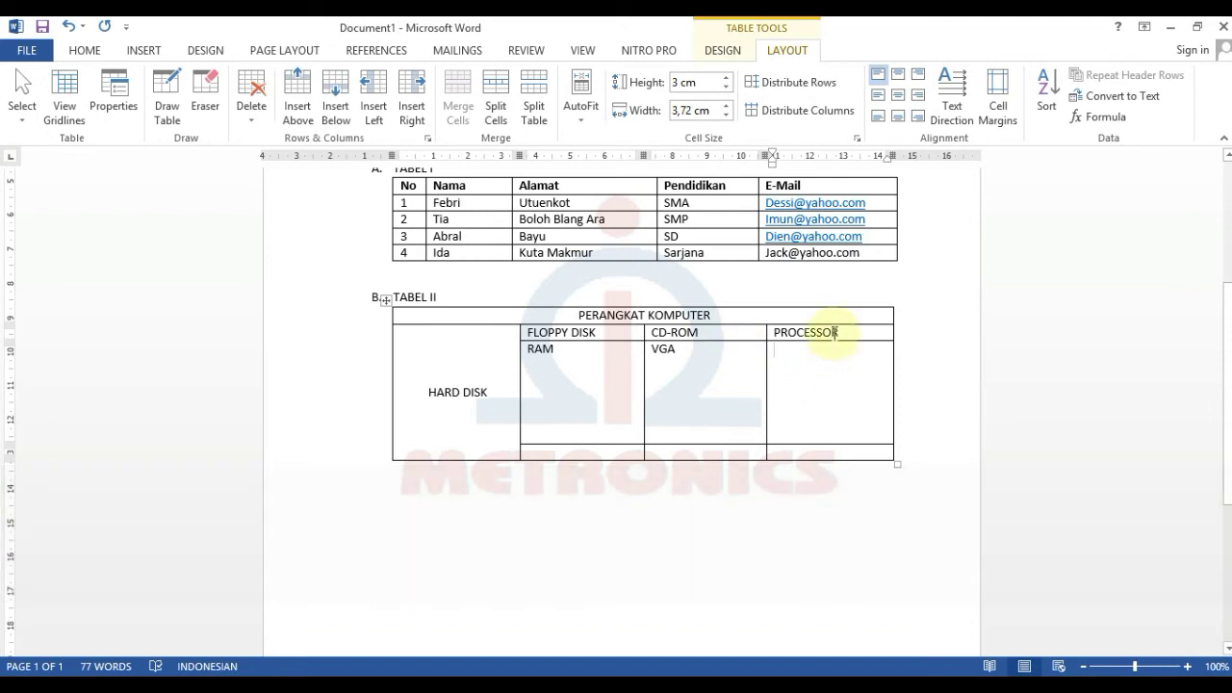
{"action": "left_click_drag", "start_coordinate": [834, 334], "coordinate": [836, 454]}
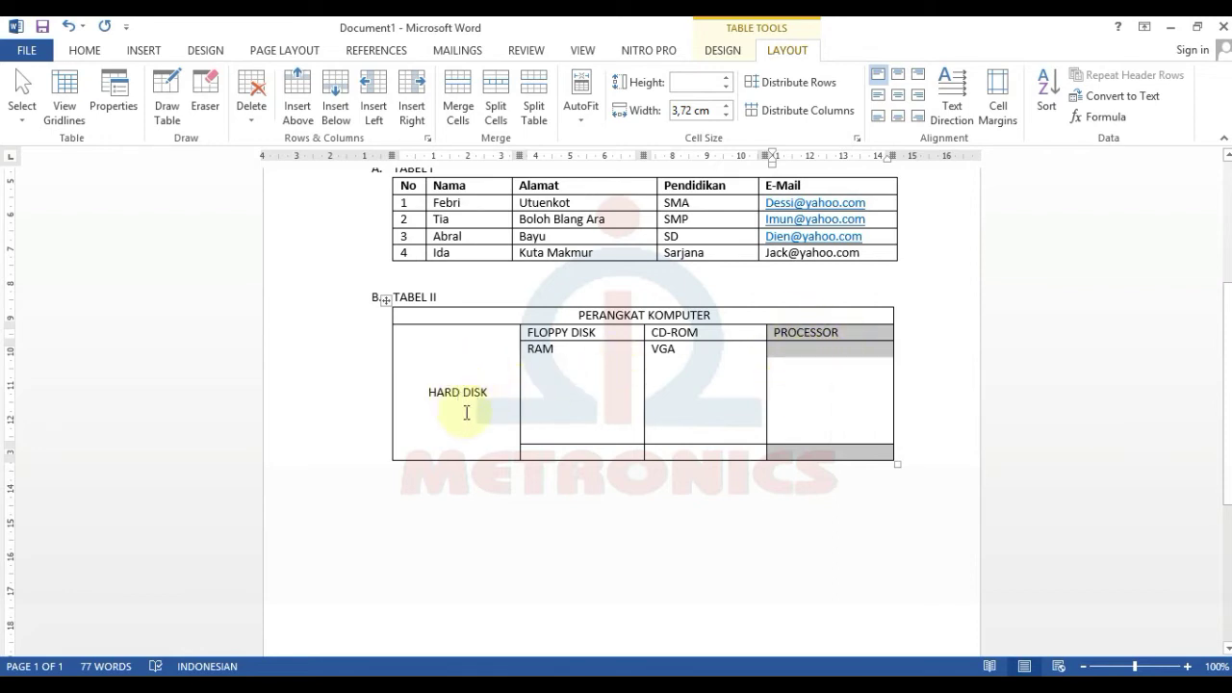
- Merge the PROCESSOR column into one tall cell and centre its text
{"action": "left_click", "coordinate": [462, 85]}
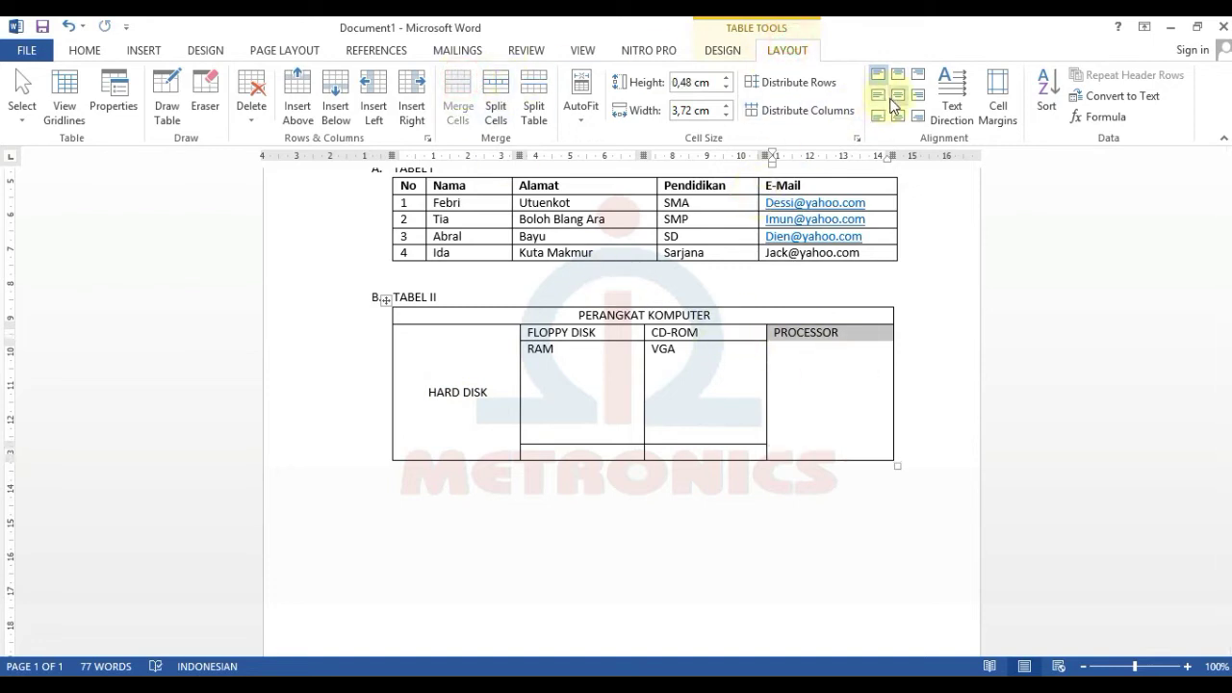
{"action": "left_click", "coordinate": [898, 96]}
{"action": "left_click", "coordinate": [742, 394]}
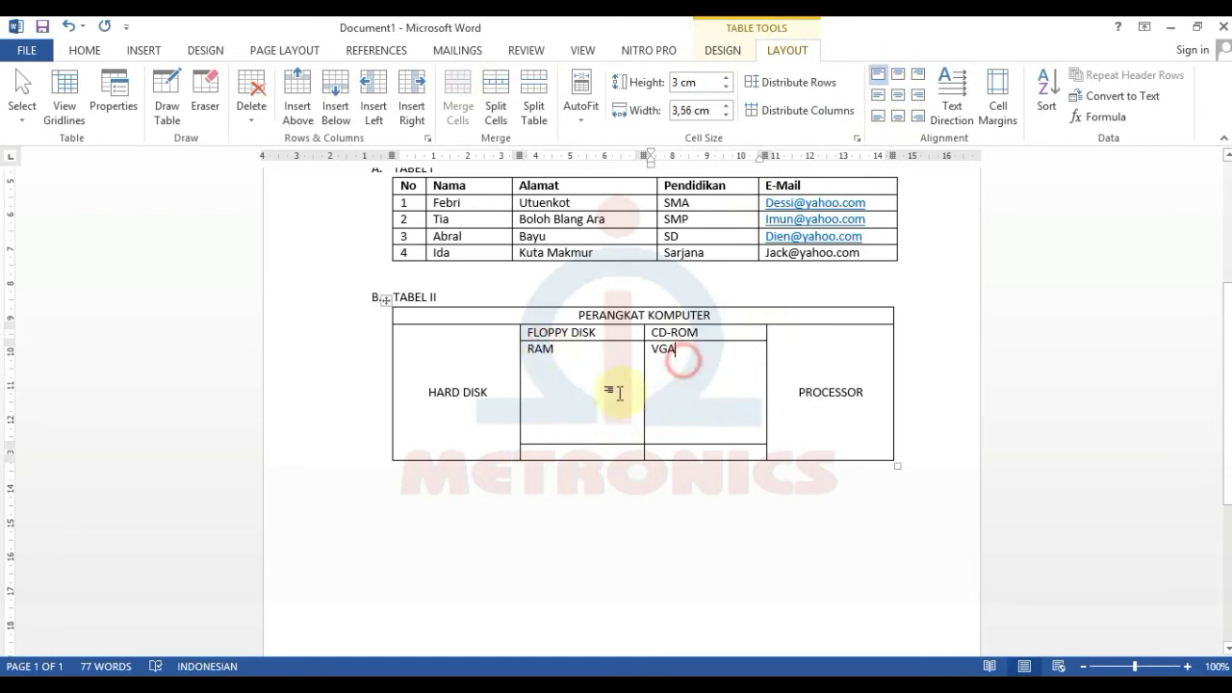
- Centre the RAM, VGA, FLOPPY DISK and CD-ROM labels in their cells
{"action": "left_click_drag", "start_coordinate": [561, 348], "coordinate": [709, 395]}
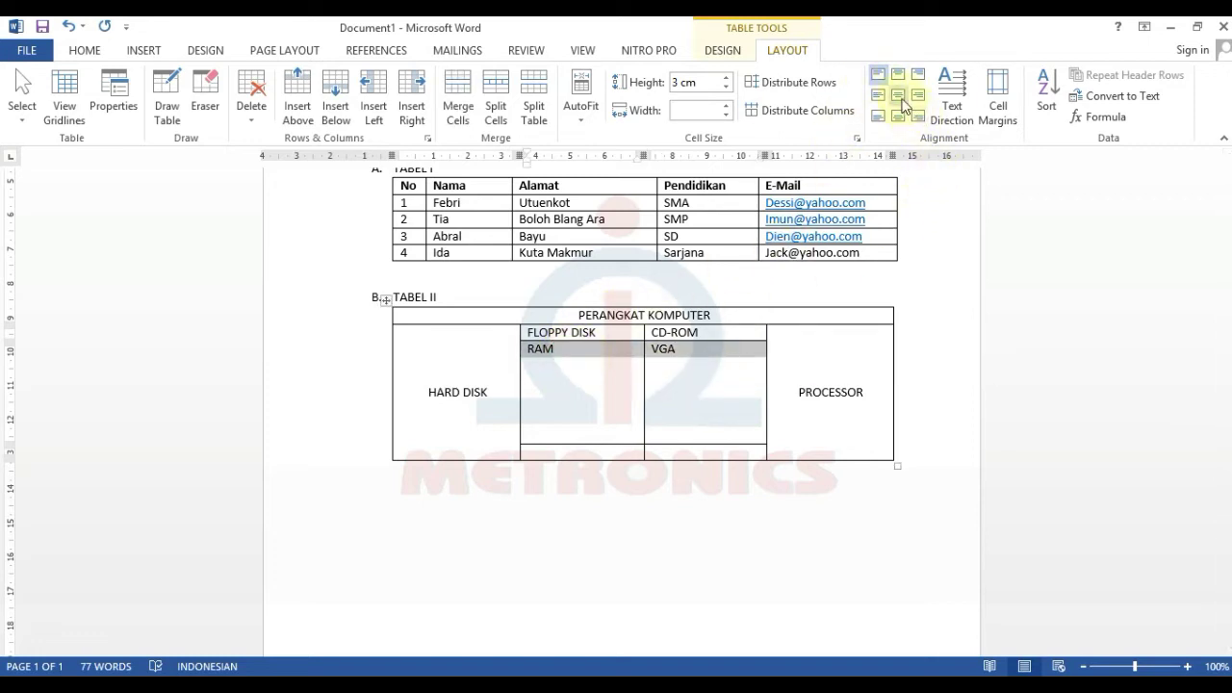
{"action": "left_click", "coordinate": [897, 96]}
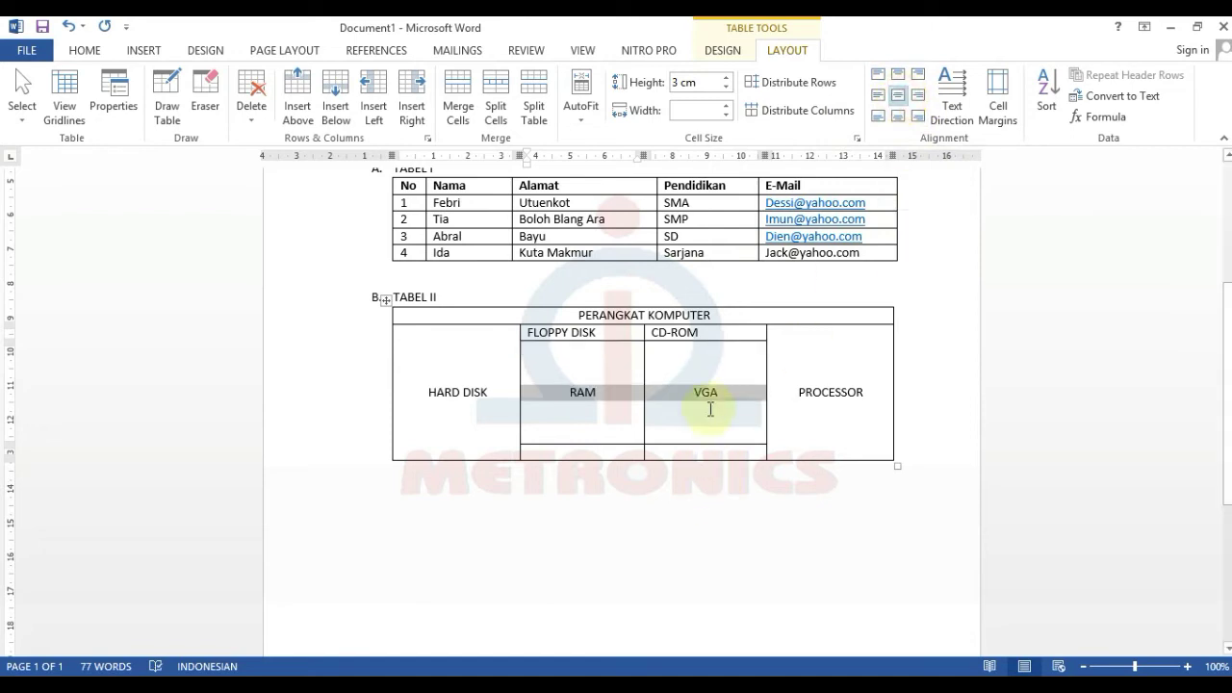
{"action": "left_click", "coordinate": [711, 409]}
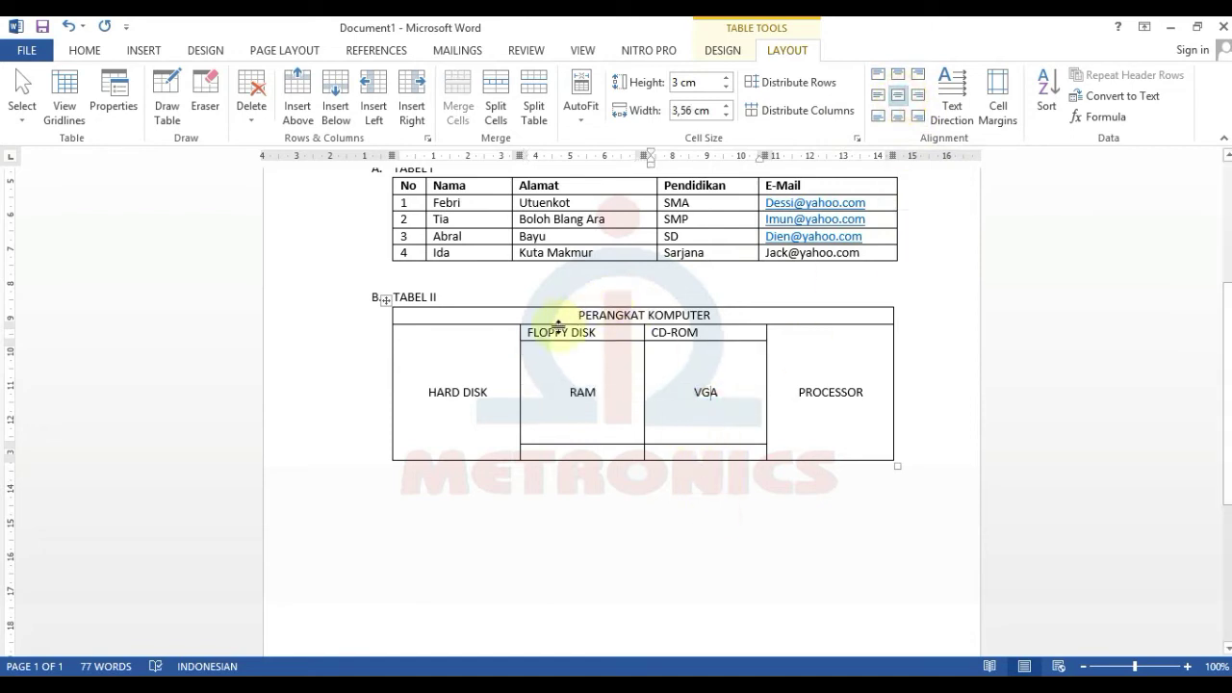
{"action": "left_click_drag", "start_coordinate": [542, 334], "coordinate": [712, 333]}
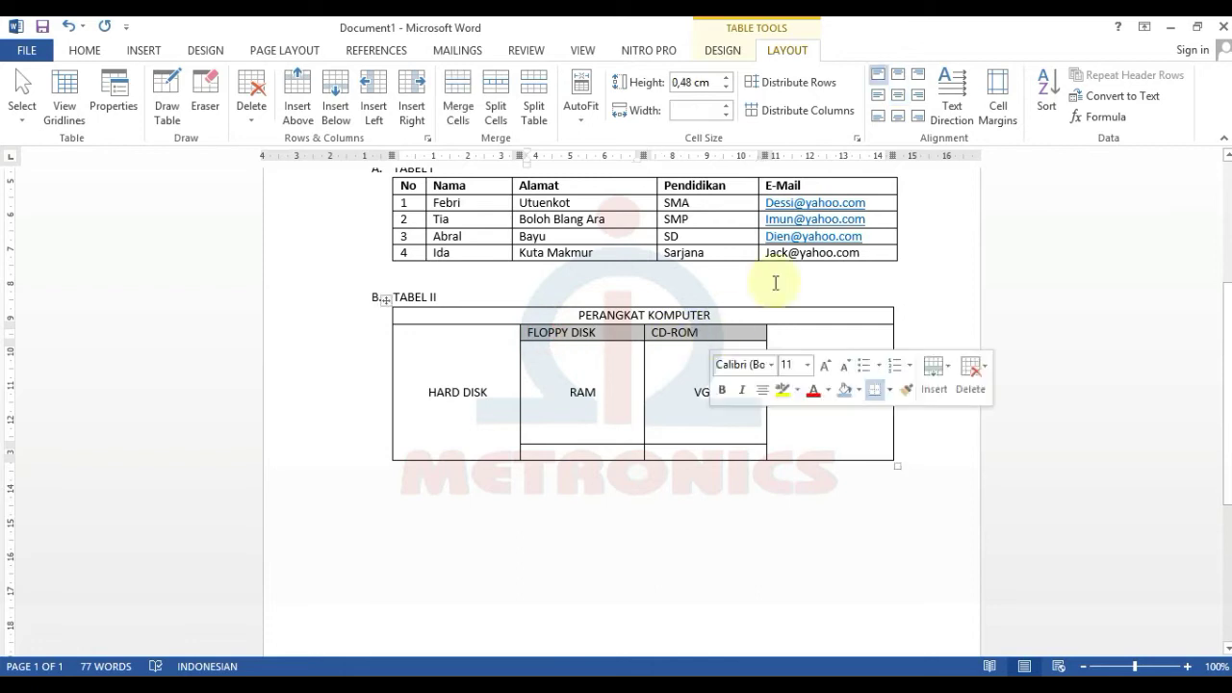
{"action": "left_click", "coordinate": [899, 95]}
{"action": "left_click", "coordinate": [834, 376]}
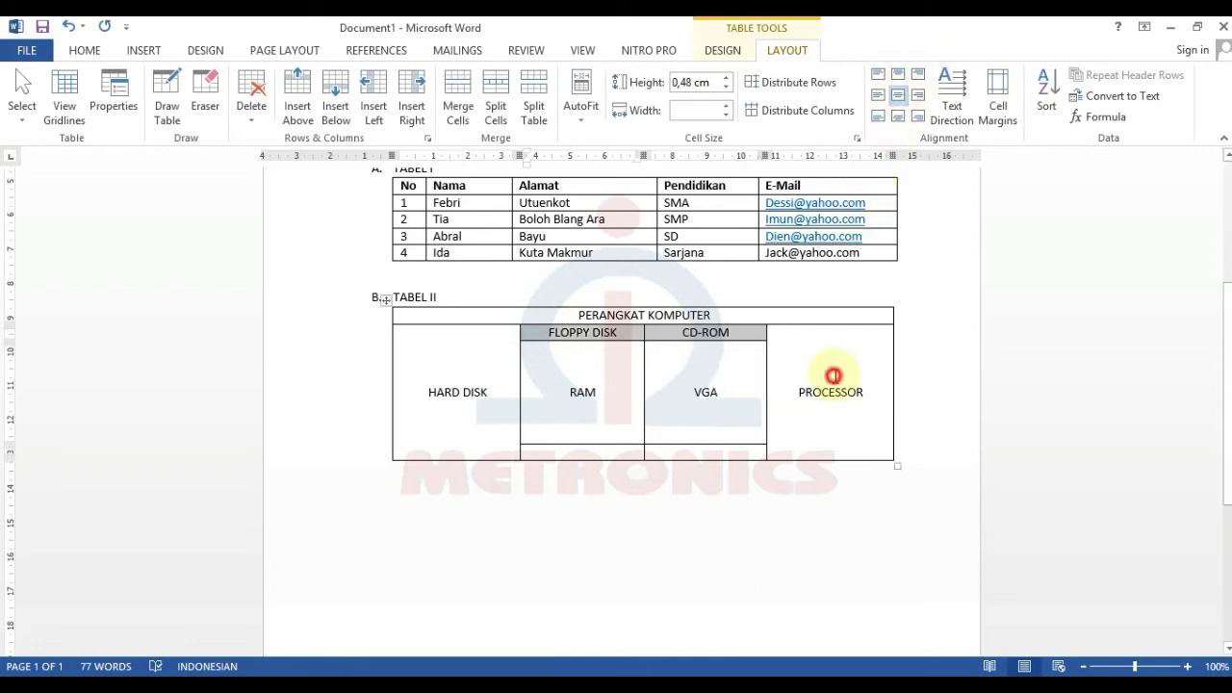
- Set the whole TABEL II table in Britannic Bold font
{"action": "left_click", "coordinate": [385, 302]}
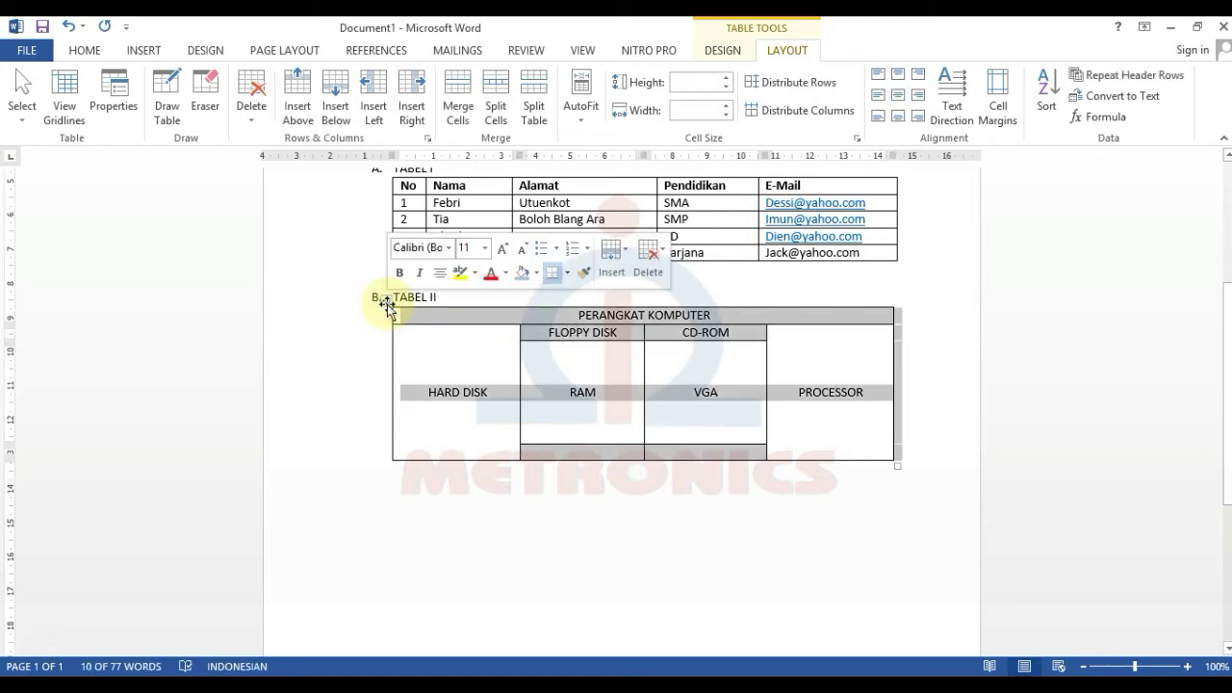
{"action": "left_click", "coordinate": [453, 348]}
{"action": "left_click_drag", "start_coordinate": [432, 319], "coordinate": [883, 452]}
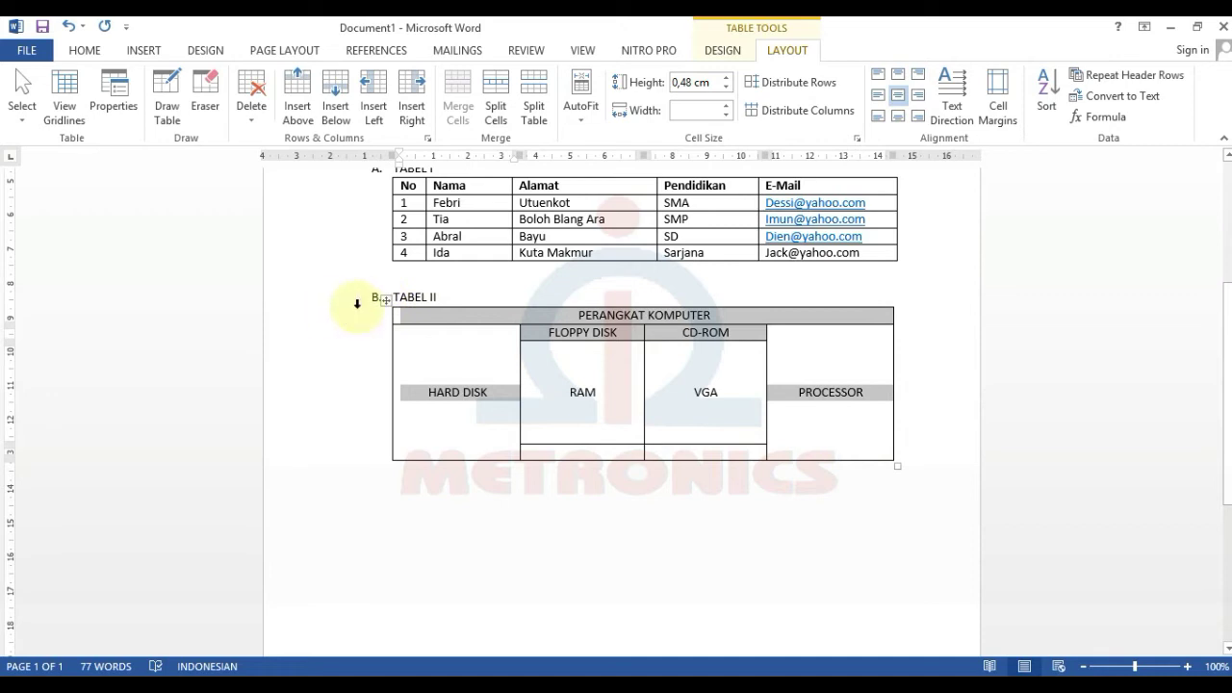
{"action": "left_click", "coordinate": [385, 299]}
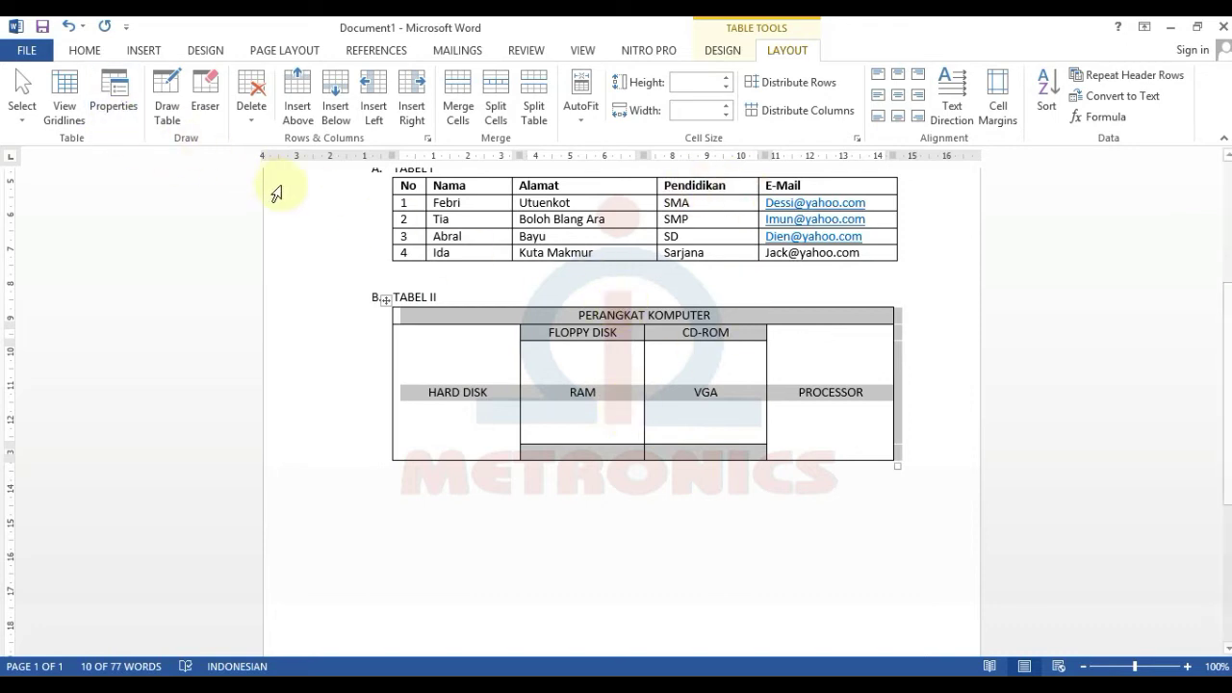
{"action": "left_click", "coordinate": [85, 51]}
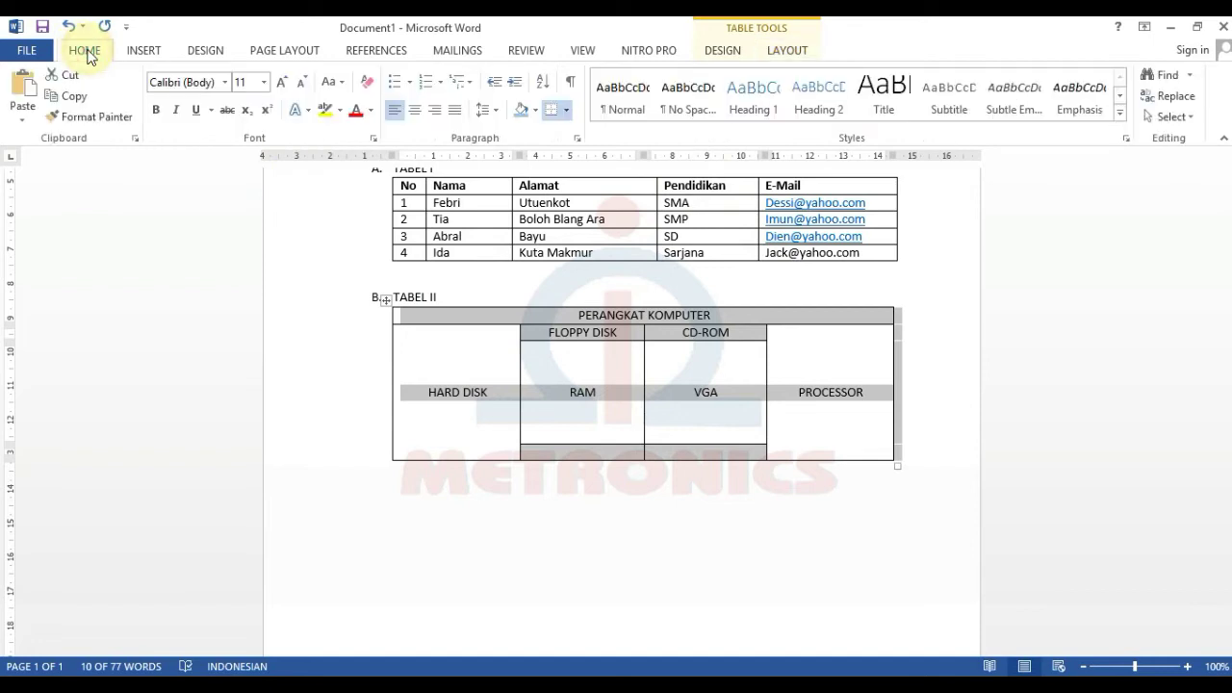
{"action": "left_click", "coordinate": [225, 83]}
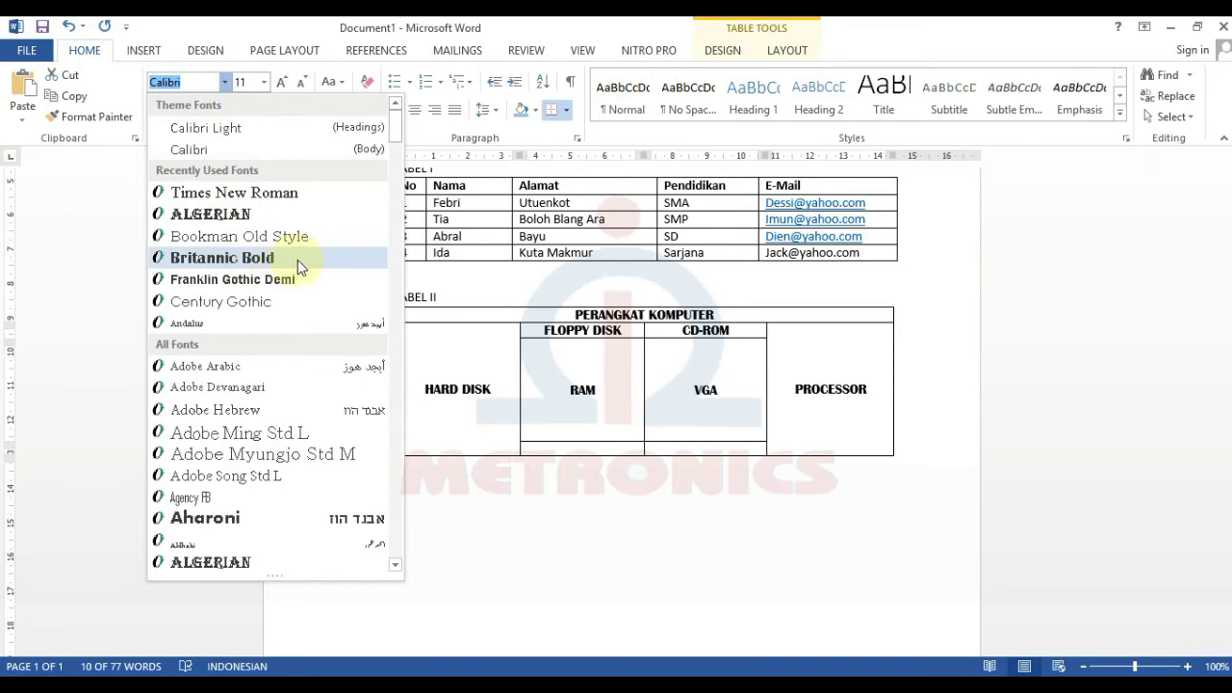
{"action": "left_click", "coordinate": [298, 267]}
{"action": "left_click", "coordinate": [599, 390]}
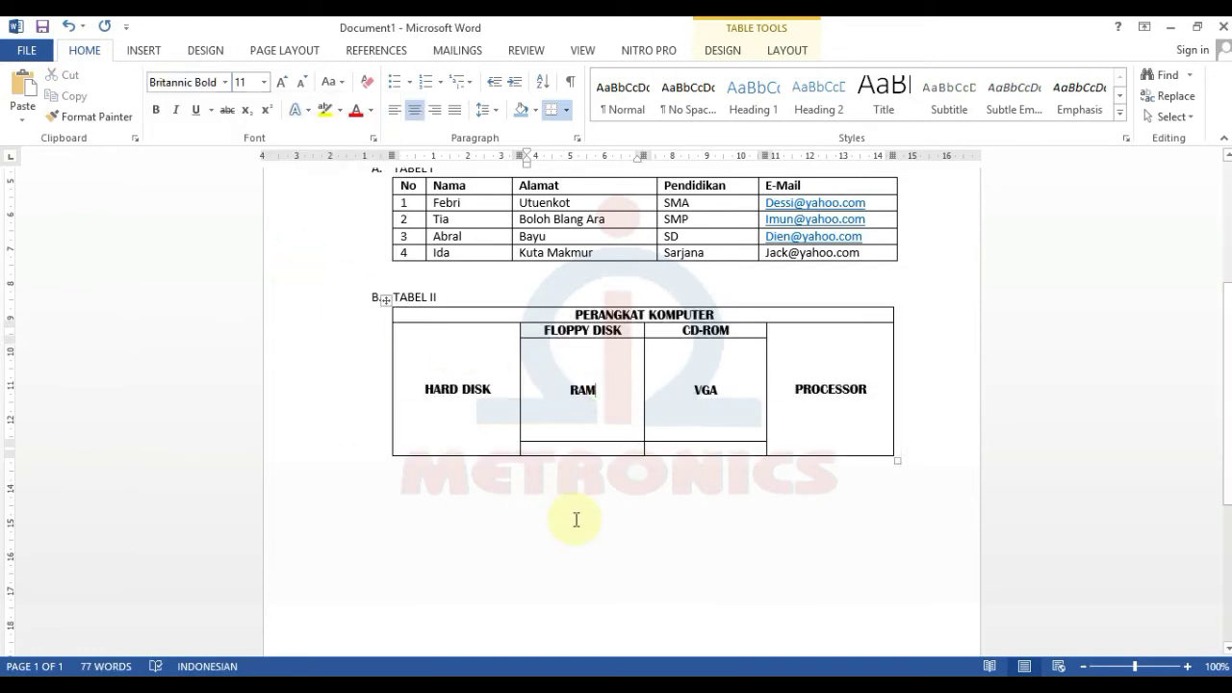
{"action": "left_click", "coordinate": [863, 429]}
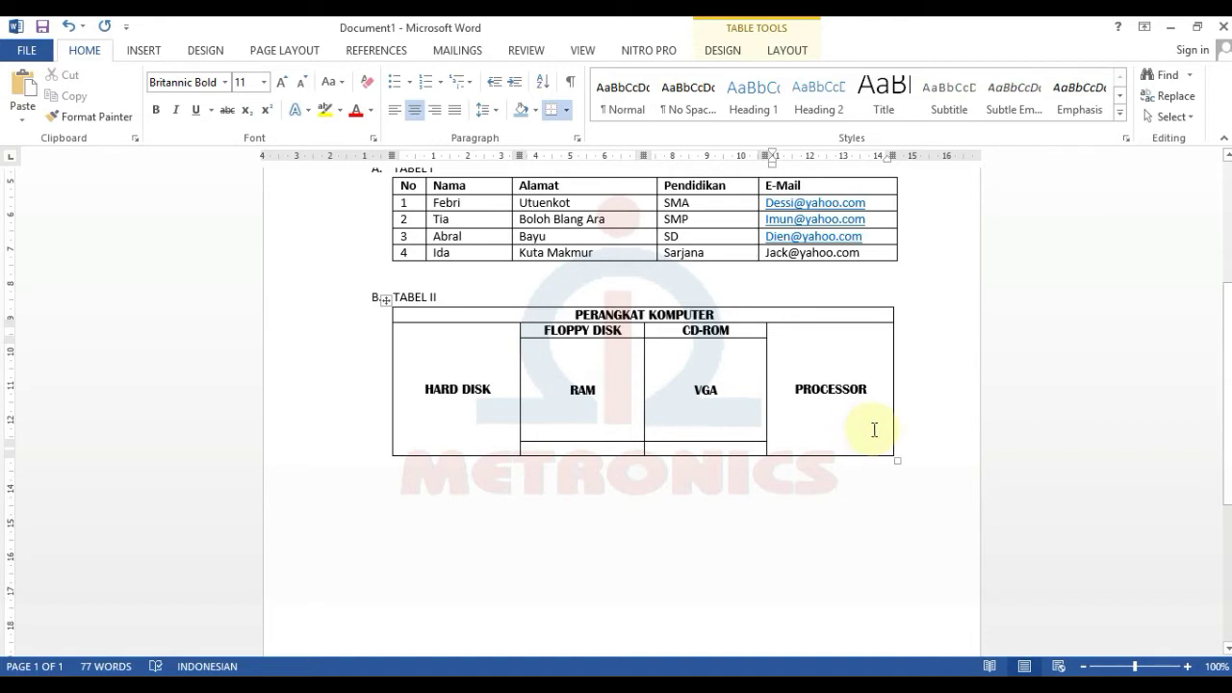
{"action": "scroll", "coordinate": [878, 429], "scroll_direction": "down", "scroll_amount": 1}
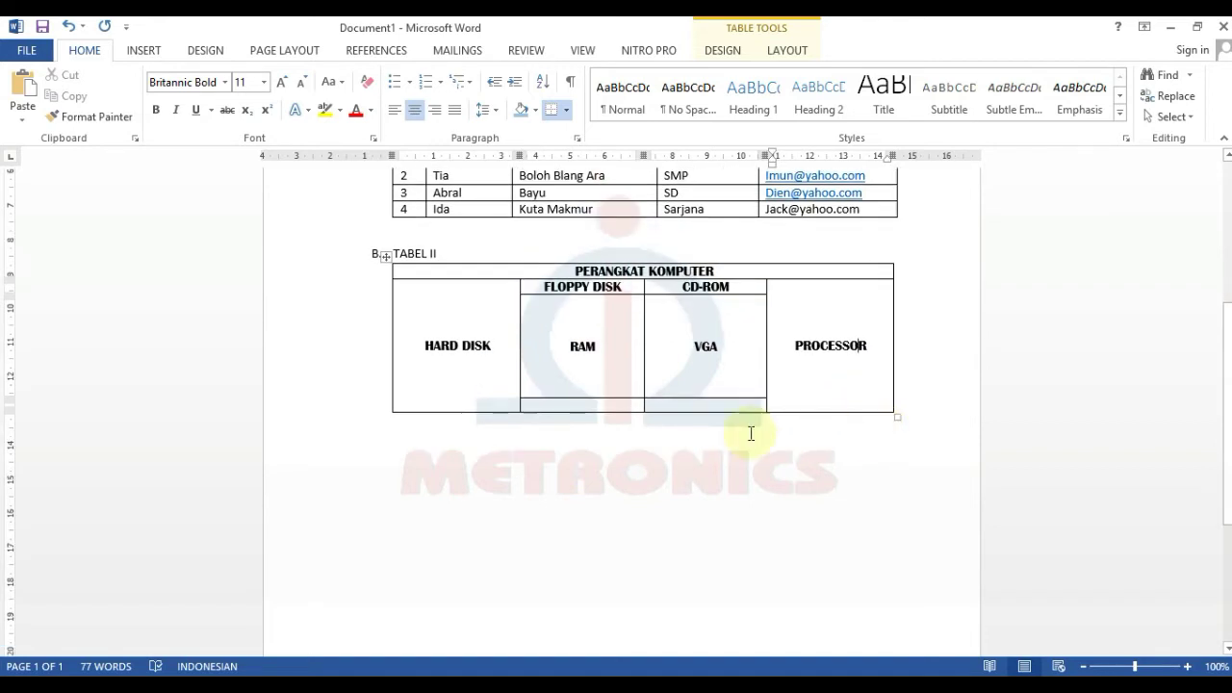
{"action": "left_click", "coordinate": [472, 250]}
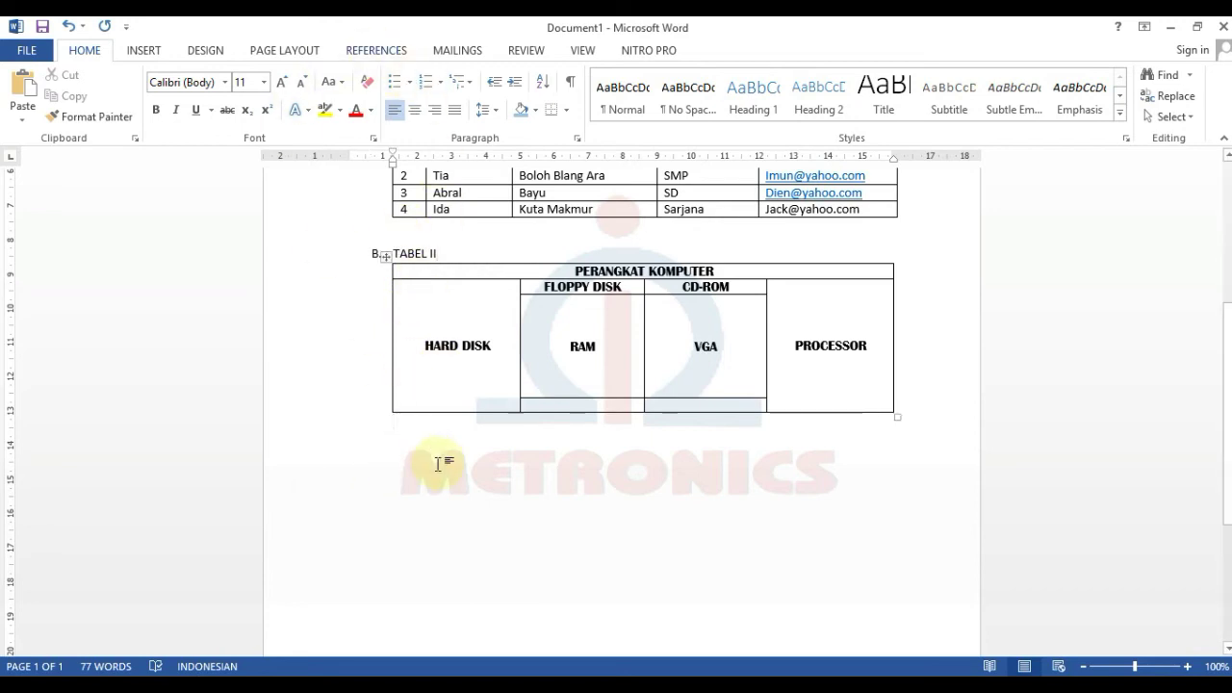
- Add list item C. titled TABEL III on a new line below the table
{"action": "left_click", "coordinate": [438, 464]}
{"action": "key", "text": "BackSpace"}
{"action": "key", "text": "Return"}
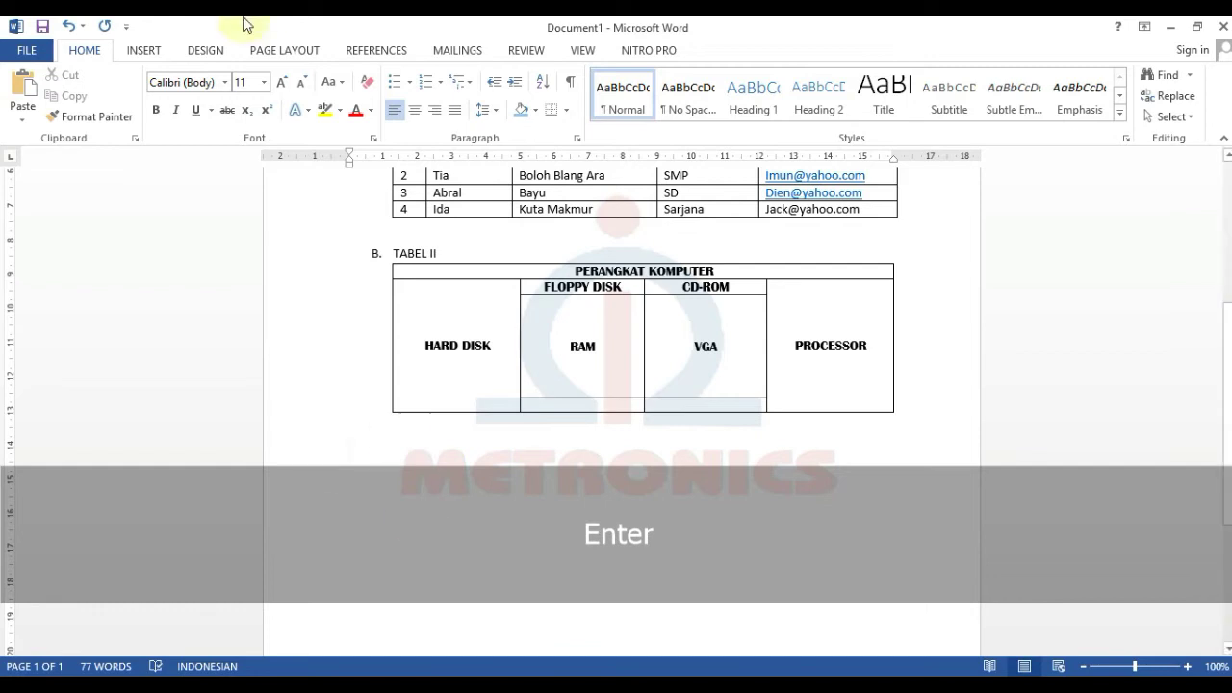
{"action": "left_click", "coordinate": [433, 88]}
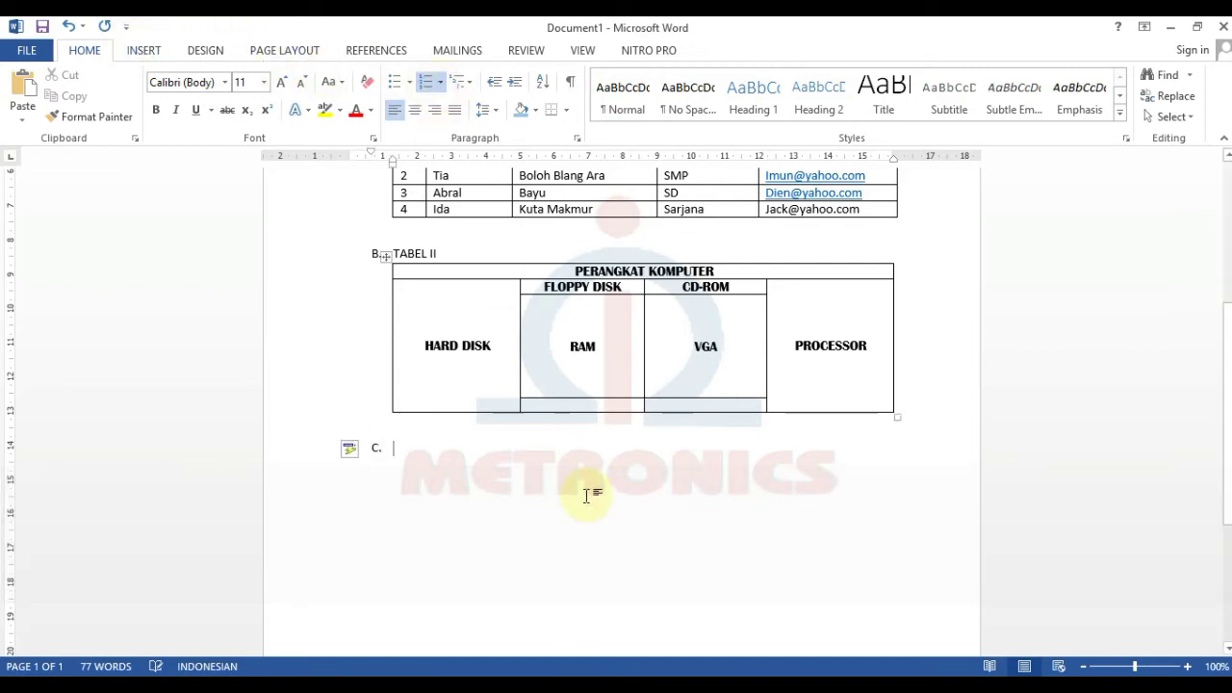
{"action": "type", "text": "TABEL "}
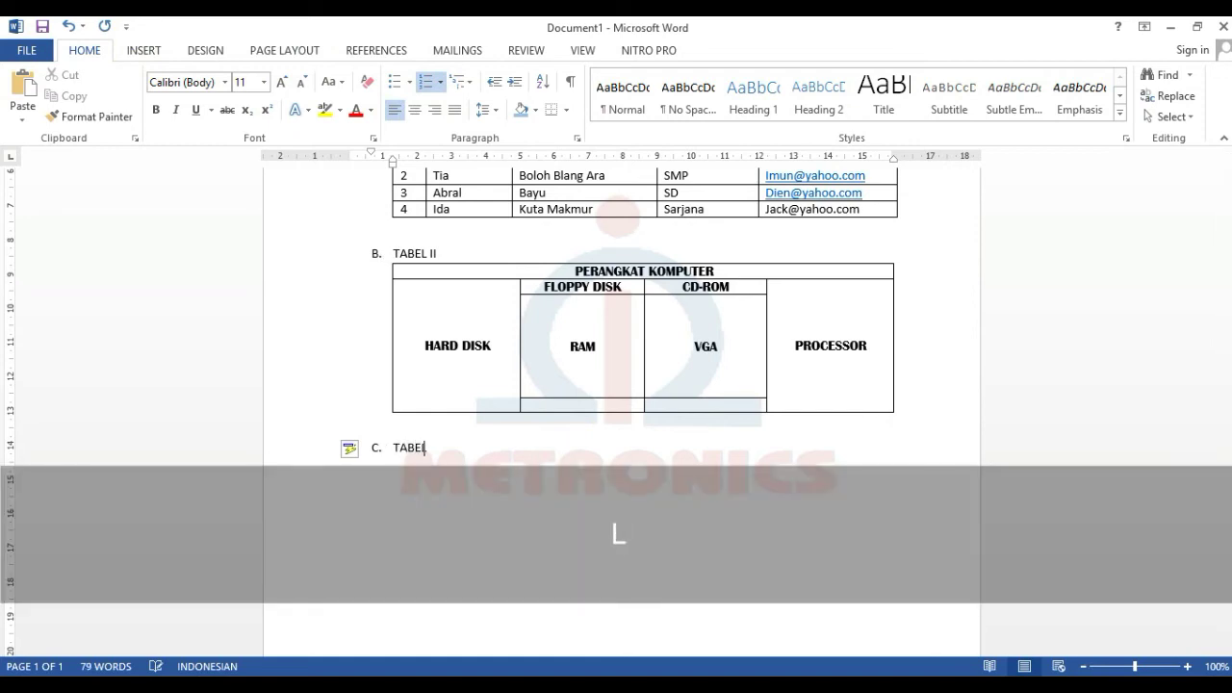
{"action": "type", "text": "III"}
{"action": "key", "text": "Return"}
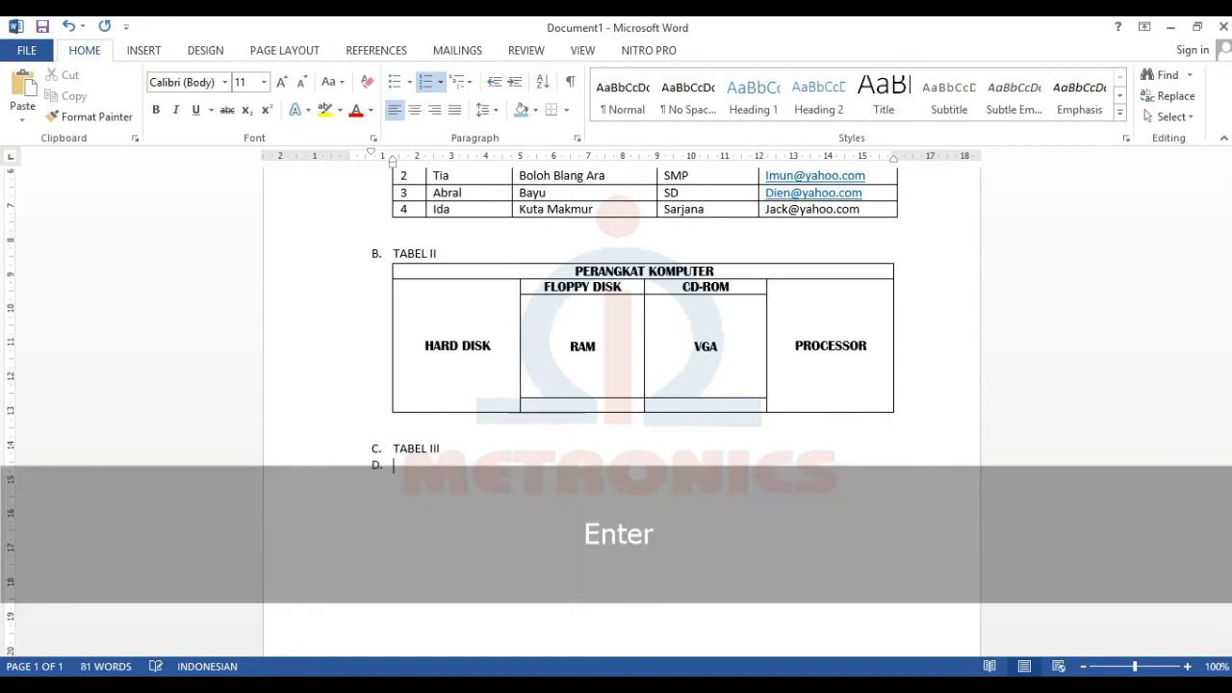
- Type the unnumbered lines TABEL GAJI KARYAWAN PT. MAKMUR JAYA and LHOKSEUMAWE, plus an empty line
{"action": "key", "text": "BackSpace"}
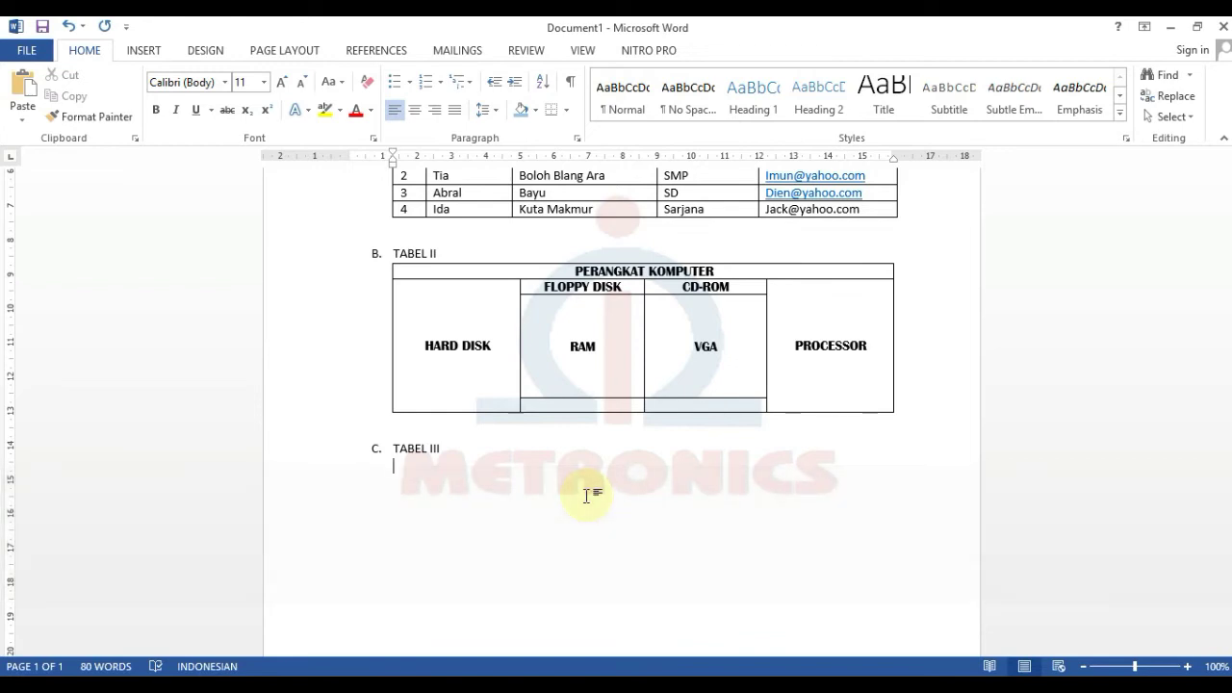
{"action": "type", "text": "TABEL"}
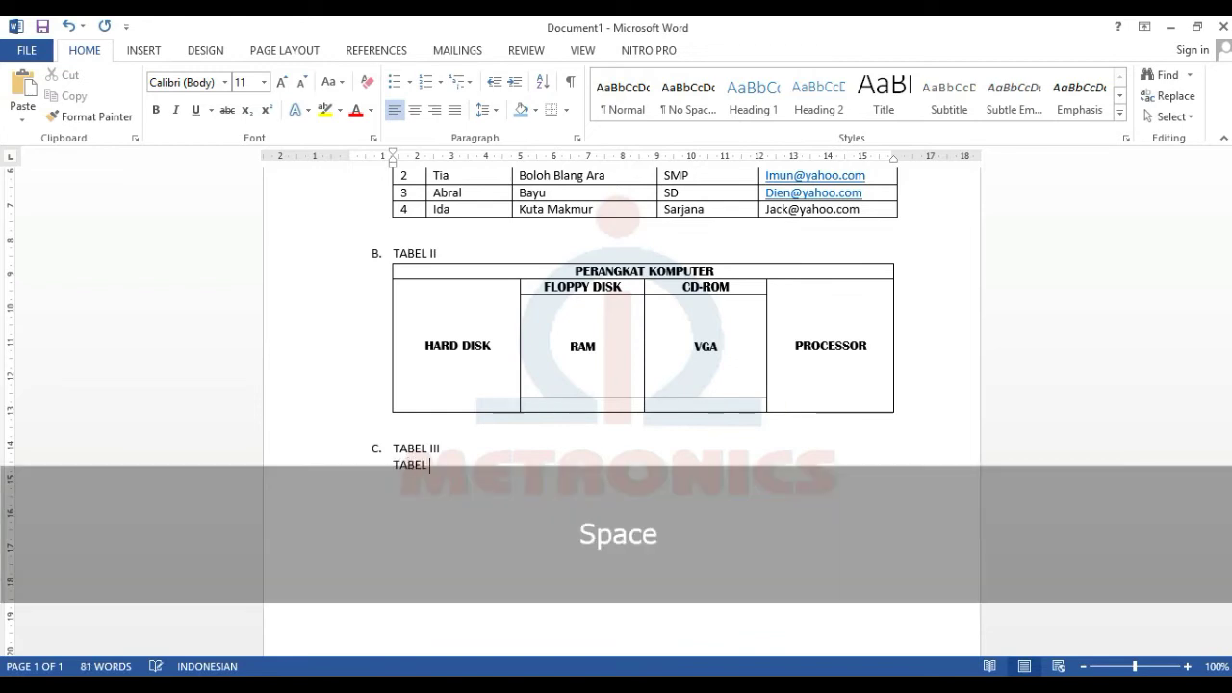
{"action": "type", "text": " GAJI KARYAWAN "}
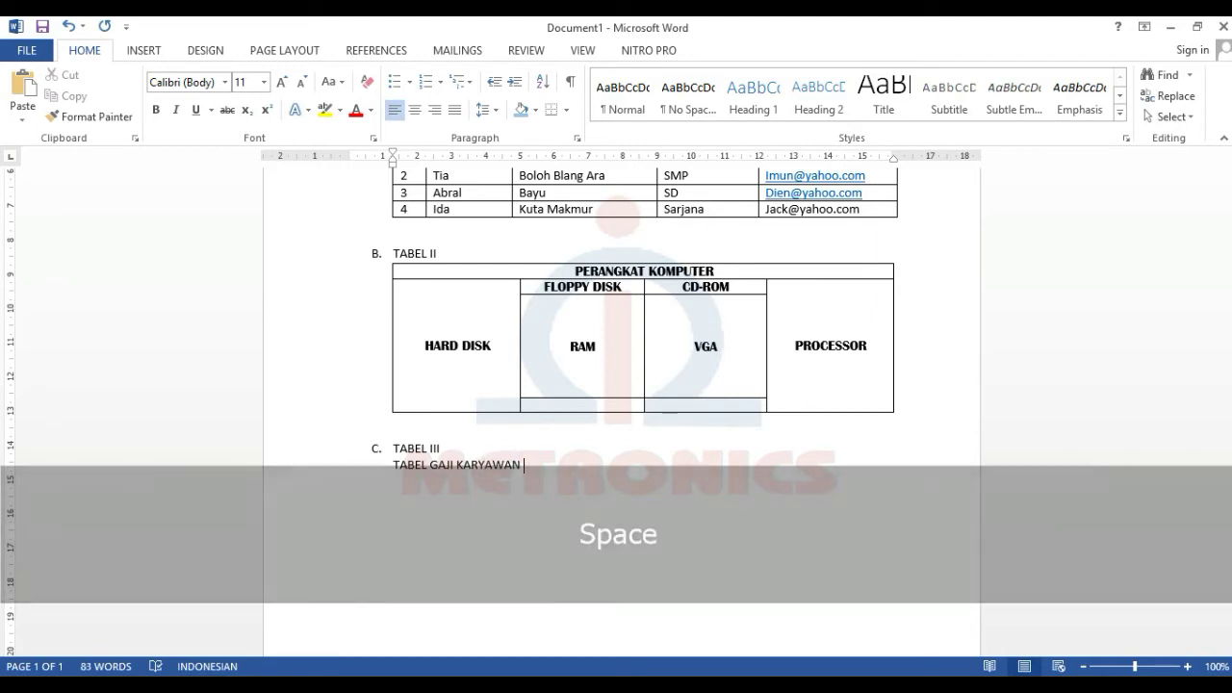
{"action": "type", "text": "PT. MAKMU"}
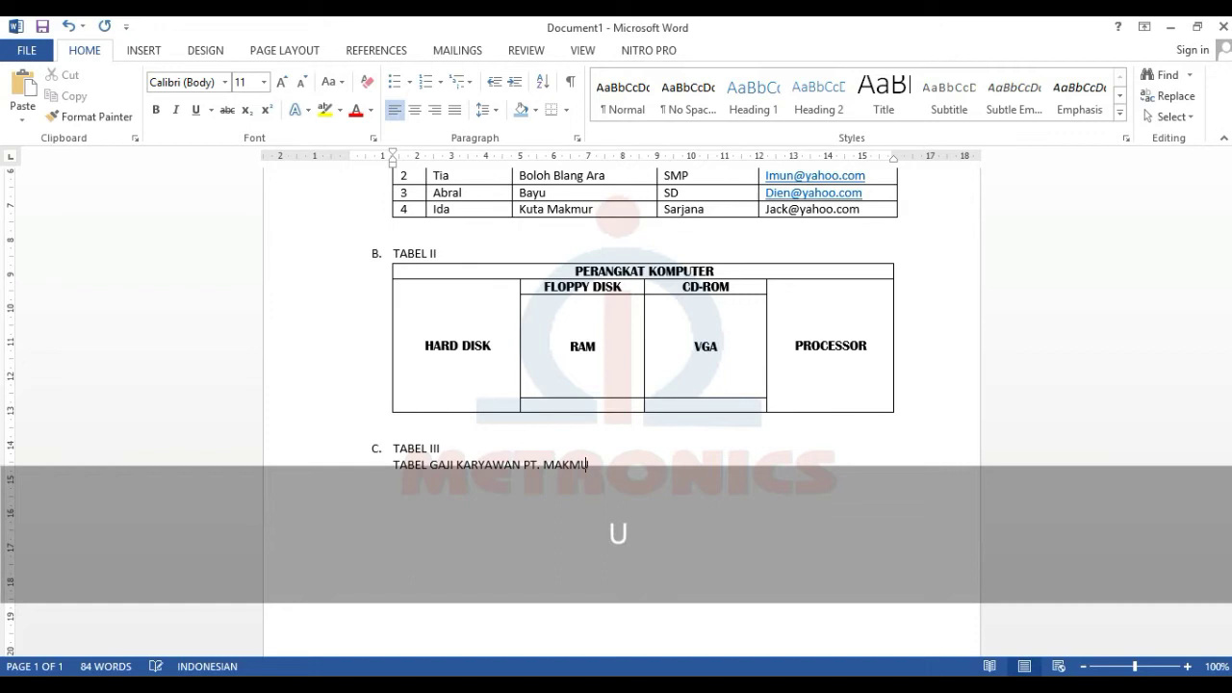
{"action": "type", "text": "R JAYA"}
{"action": "key", "text": "Return"}
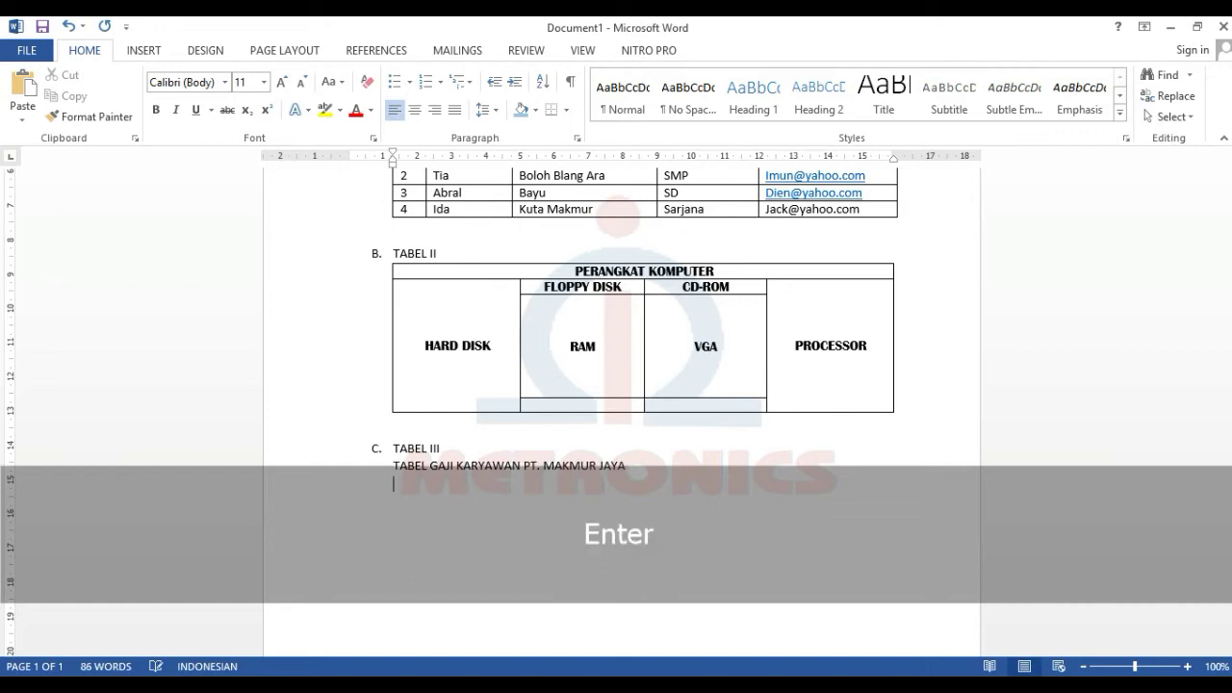
{"action": "type", "text": "LH"}
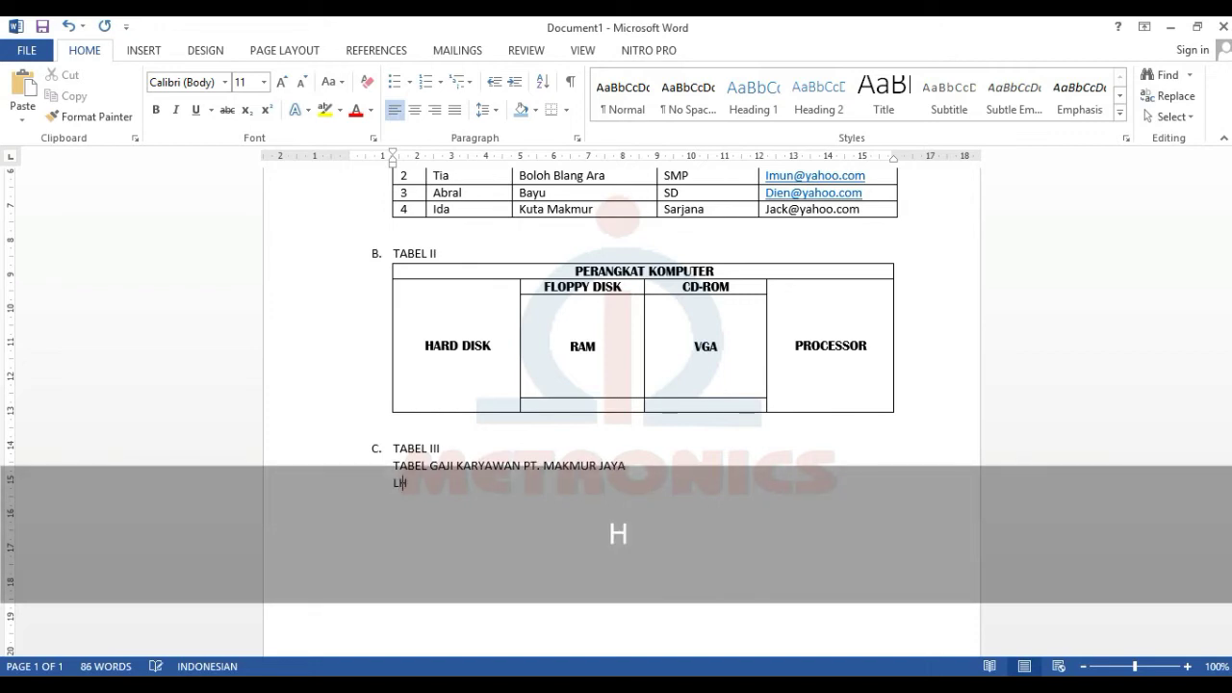
{"action": "type", "text": "OKSEUMAWE"}
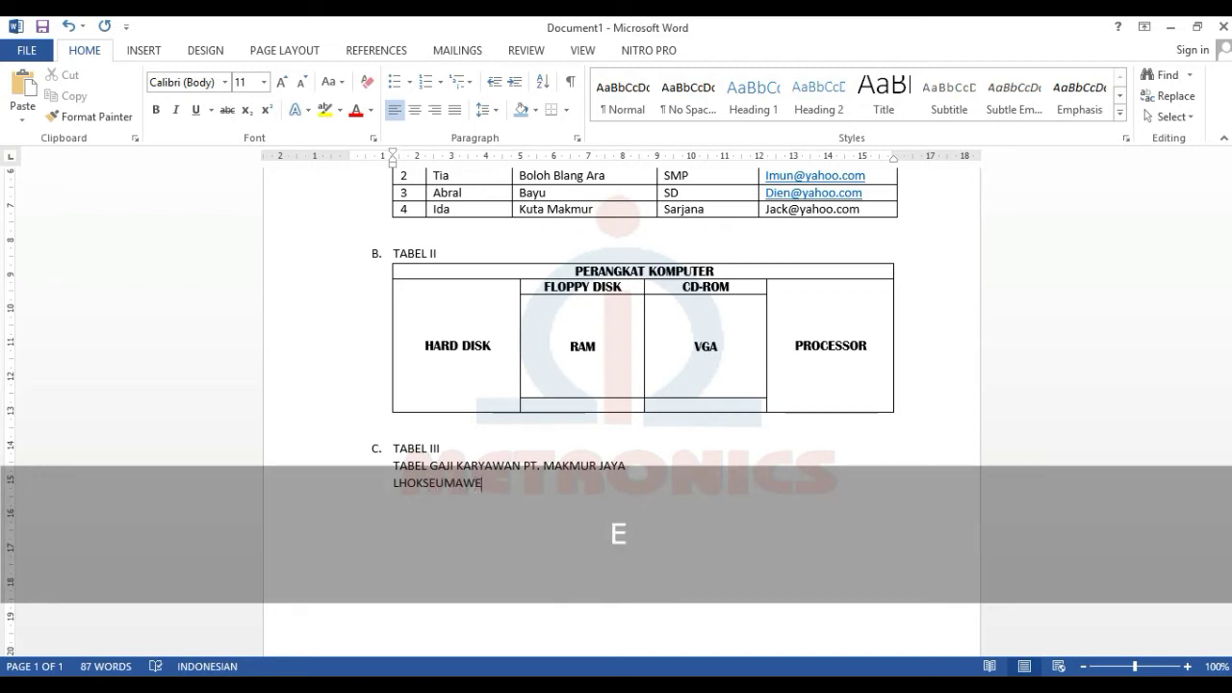
{"action": "scroll", "coordinate": [585, 531], "scroll_direction": "down", "scroll_amount": 2}
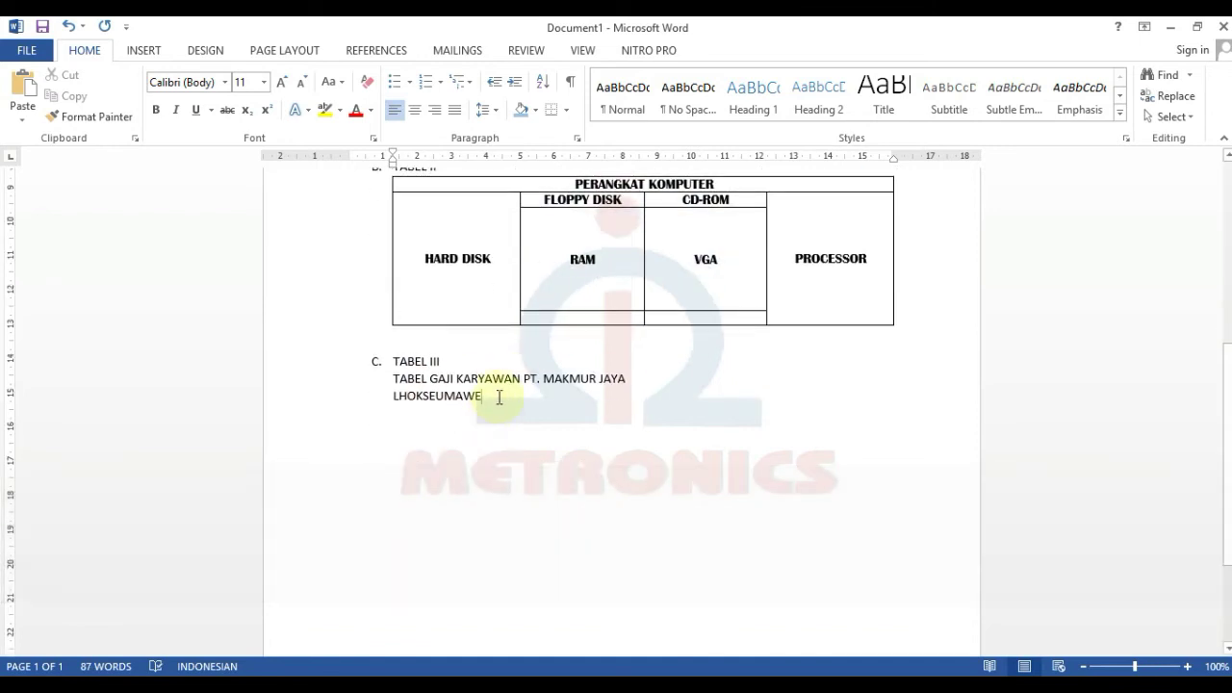
{"action": "key", "text": "Return"}
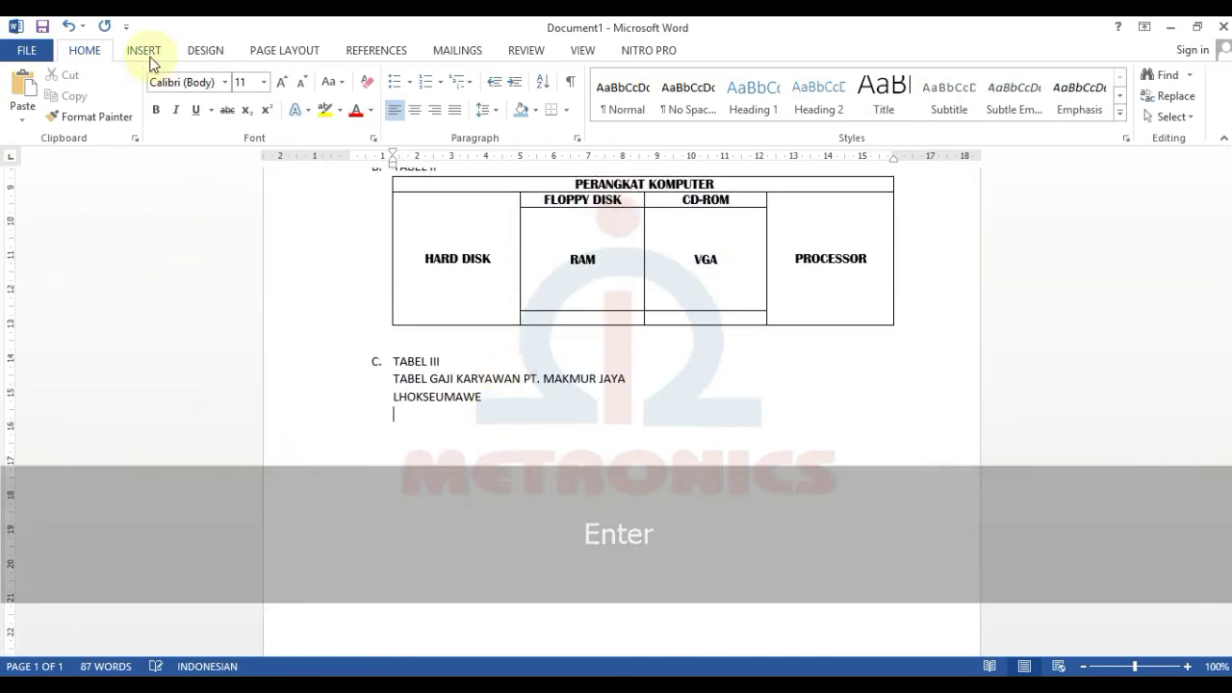
{"action": "left_click", "coordinate": [148, 54]}
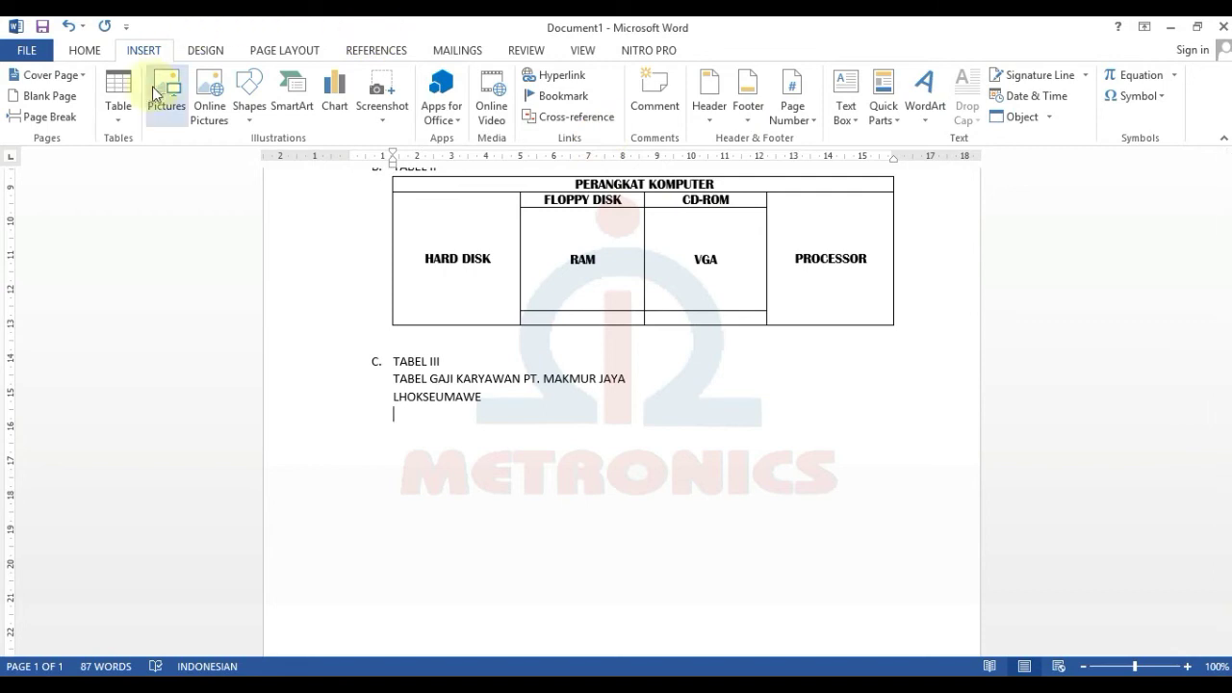
- Insert a 4-column, 7-row table below LHOKSEUMAWE
{"action": "left_click", "coordinate": [132, 124]}
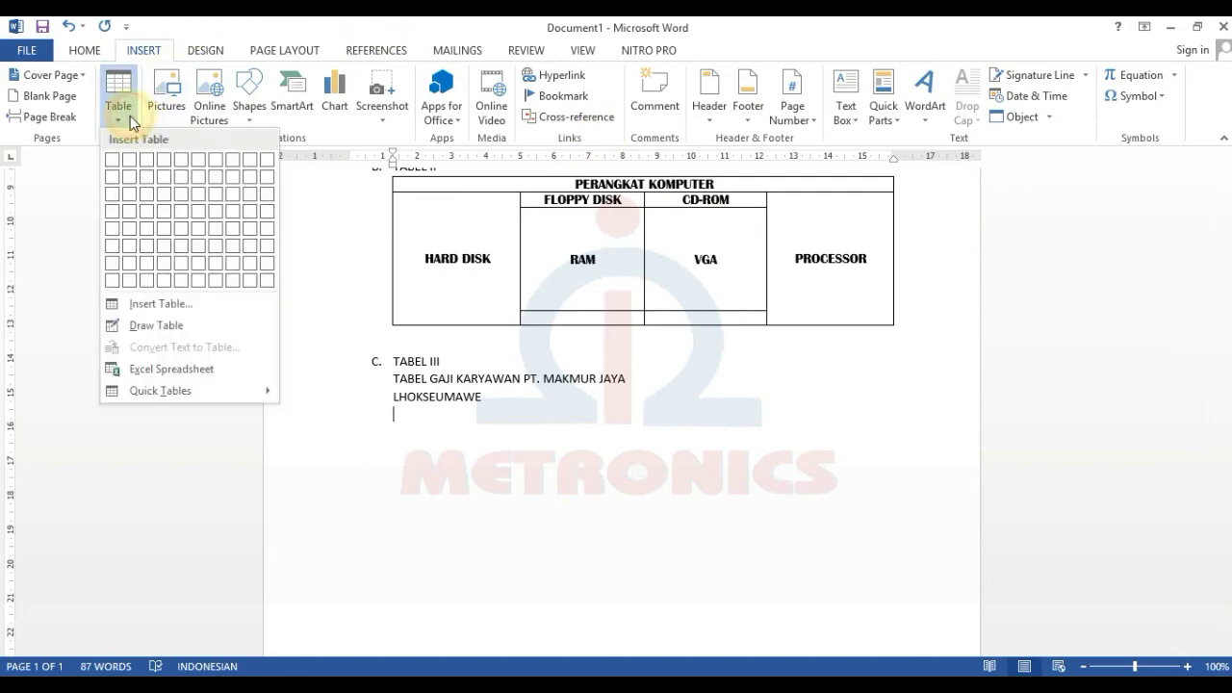
{"action": "left_click", "coordinate": [177, 306]}
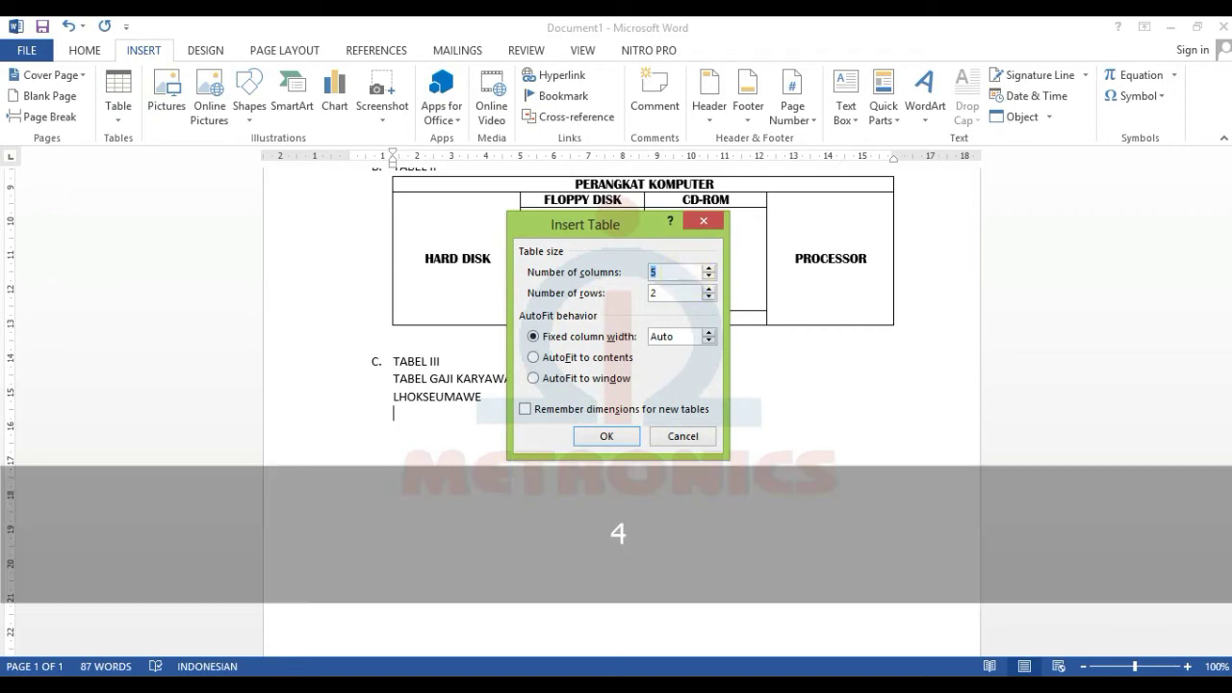
{"action": "double_click", "coordinate": [673, 296]}
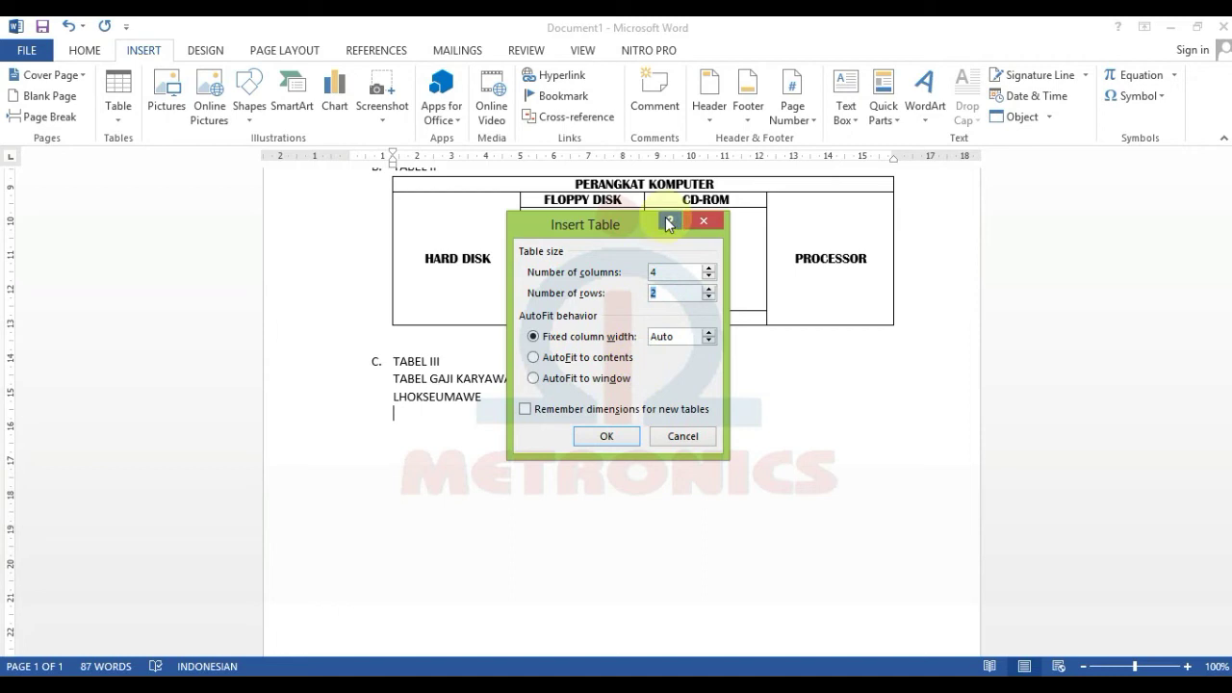
{"action": "type", "text": "7"}
{"action": "left_click", "coordinate": [606, 437]}
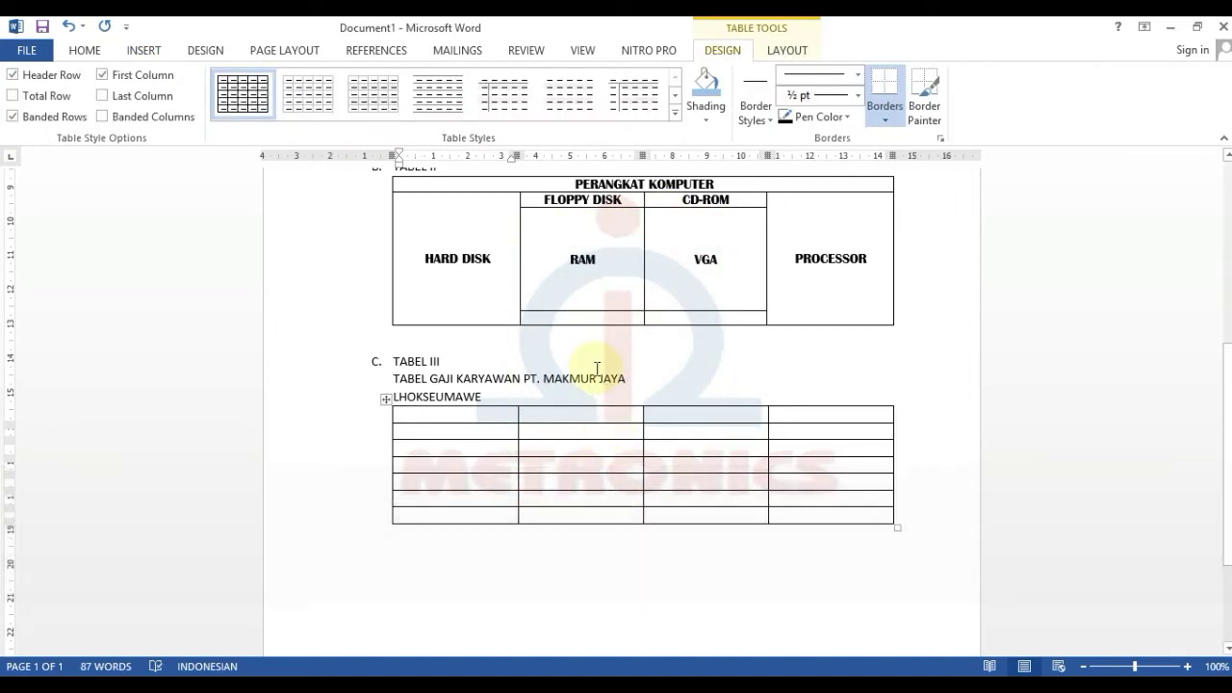
- Type the headers NAMA KARYAWAN, GAJI POKOK, BONUS PRESTASI and TOTAL GAJI
{"action": "type", "text": "NAMA"}
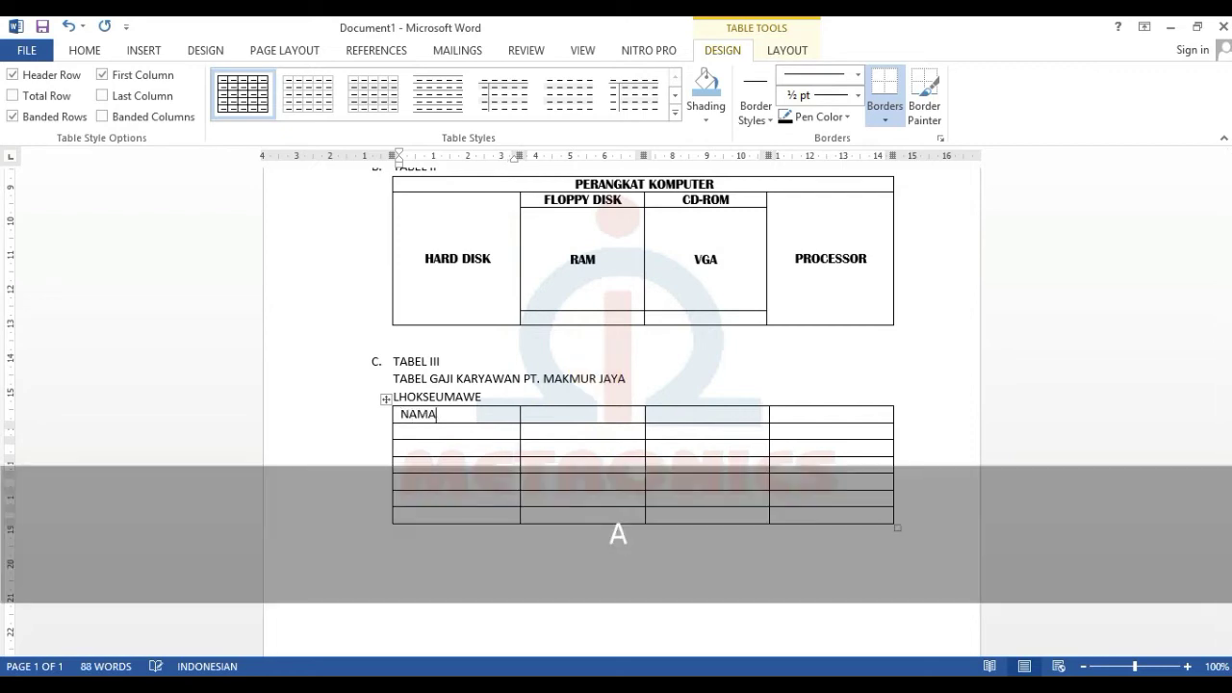
{"action": "type", "text": " KARYAWAN"}
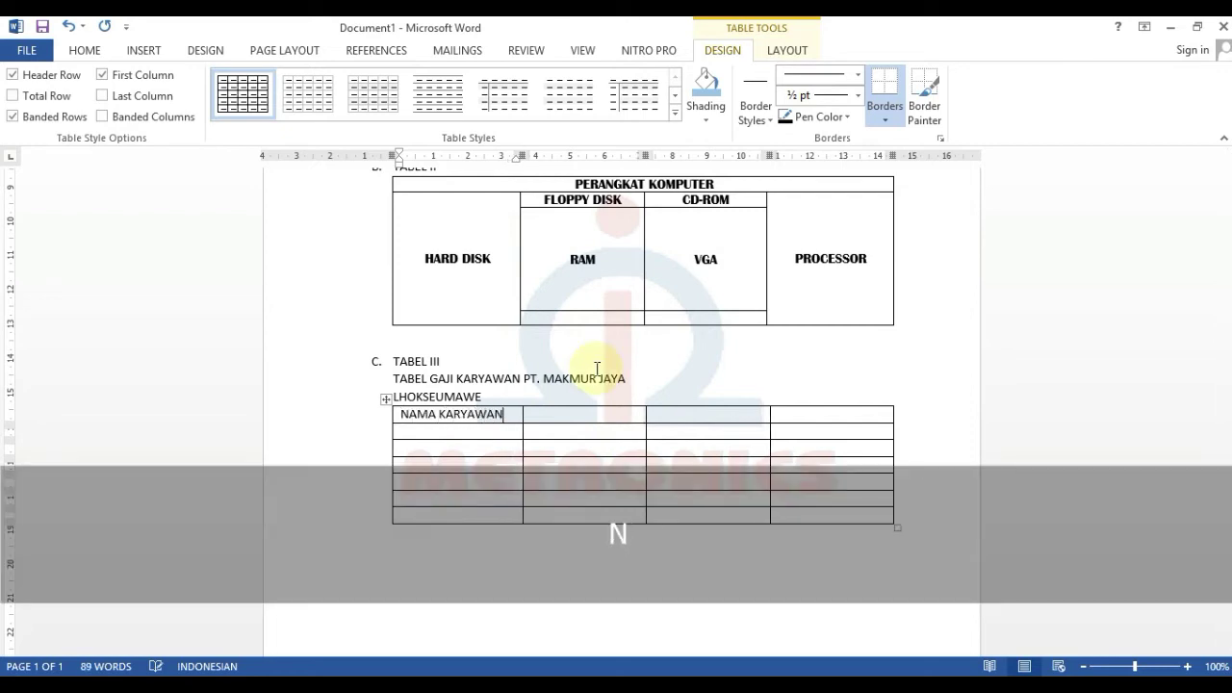
{"action": "key", "text": "Tab"}
{"action": "type", "text": "GAJI POKOK"}
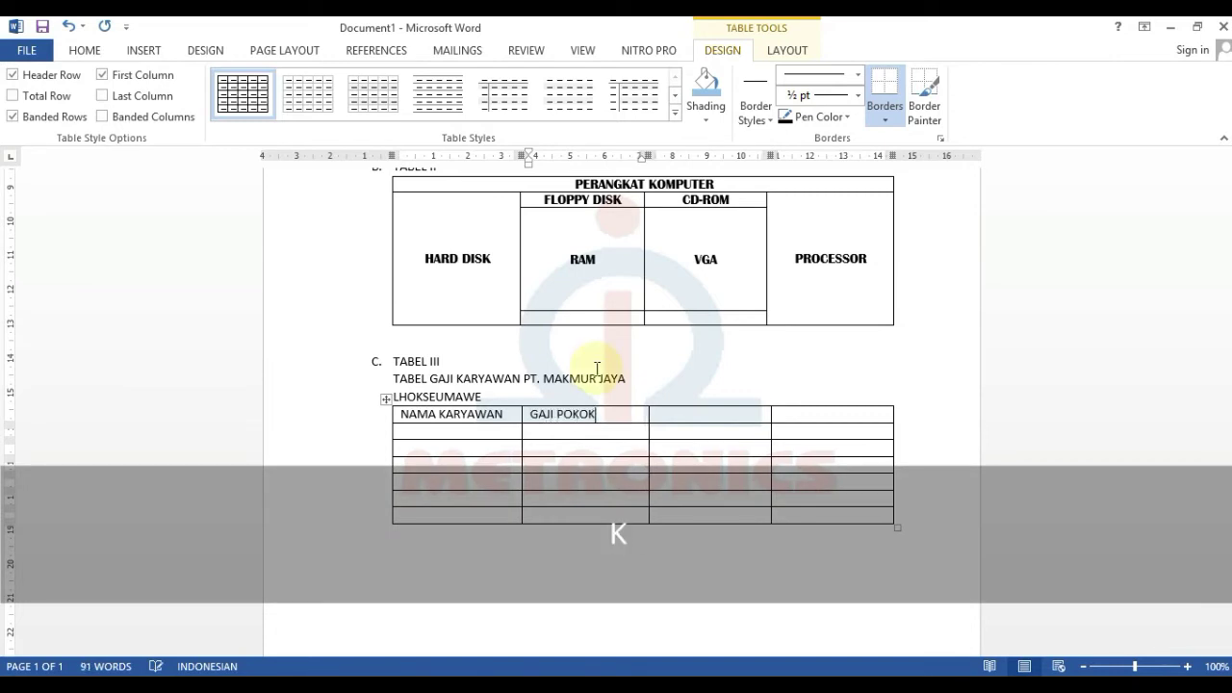
{"action": "key", "text": "Tab"}
{"action": "type", "text": "BONUS"}
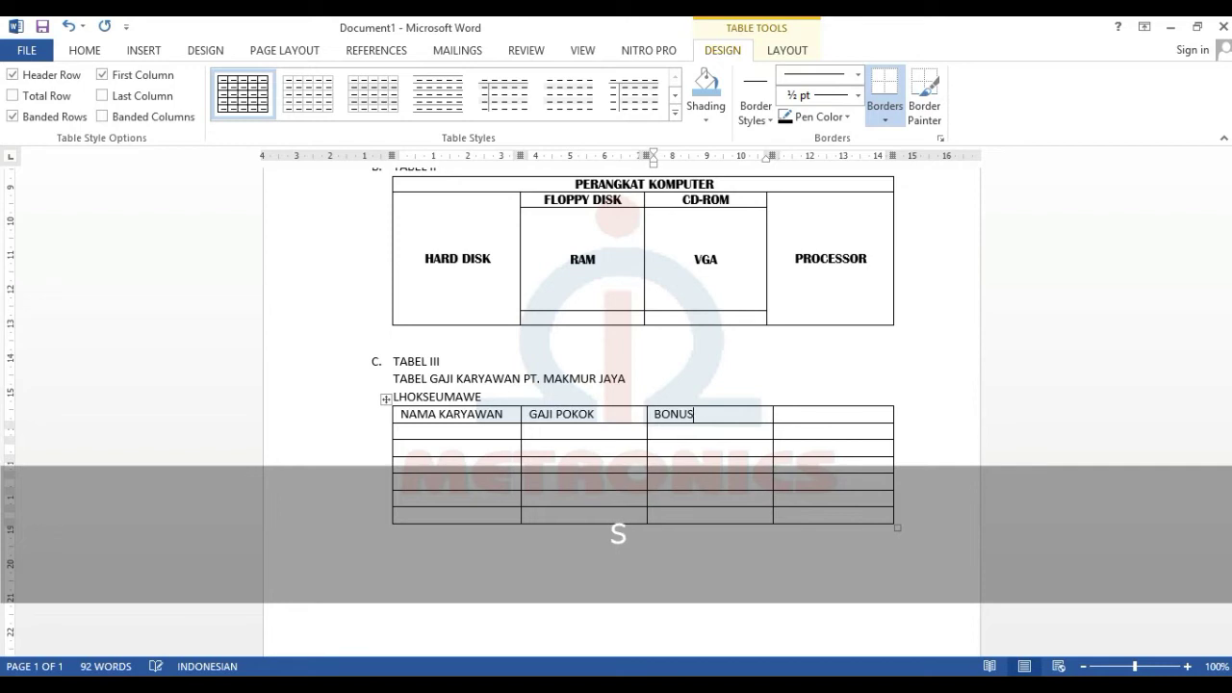
{"action": "type", "text": " PRESTASI"}
{"action": "key", "text": "Tab"}
{"action": "type", "text": "TOTAL GAJI"}
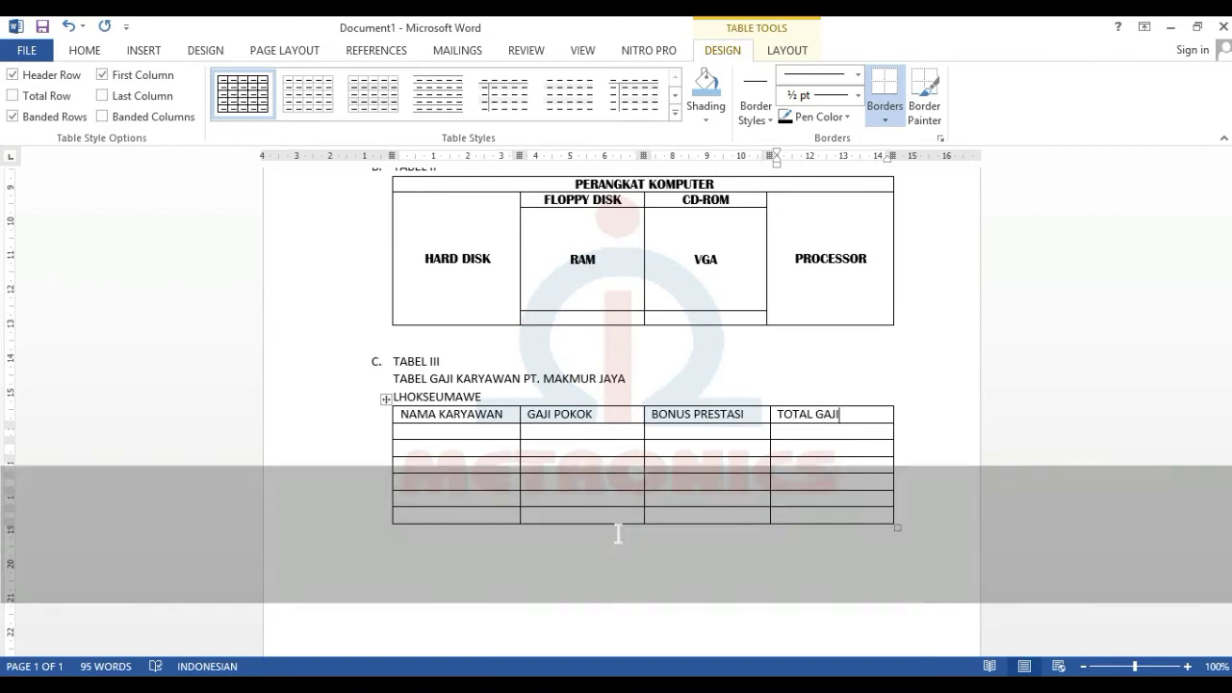
{"action": "key", "text": "Tab"}
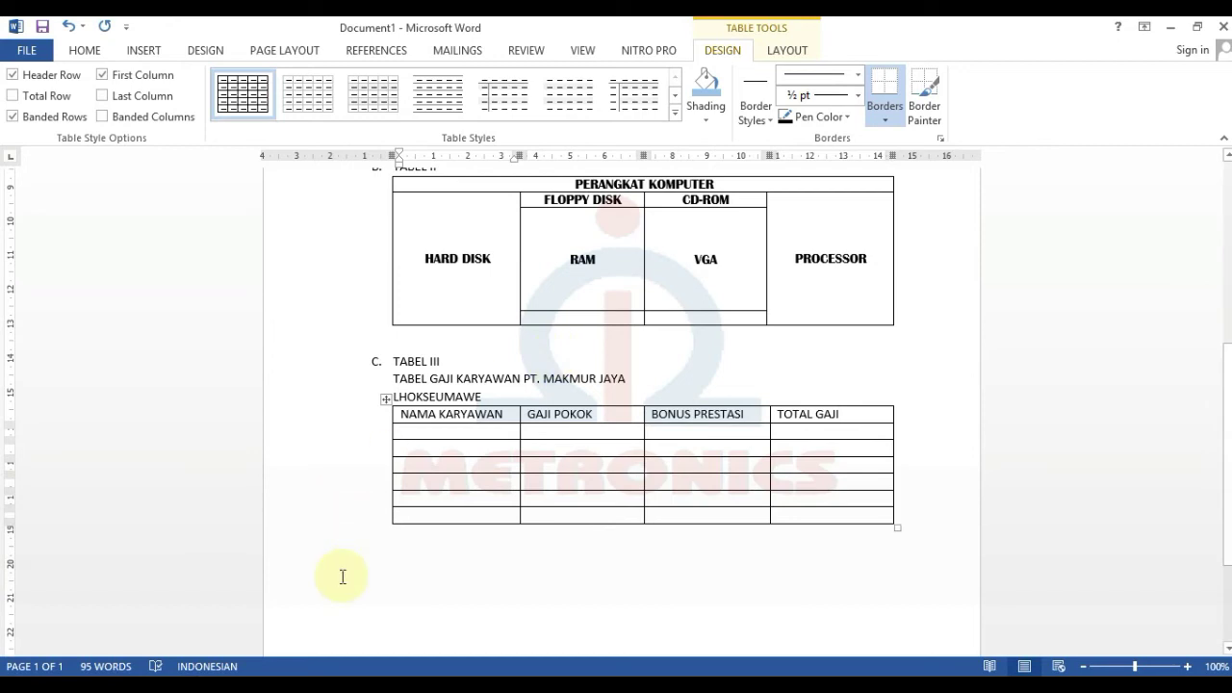
- Enter Syajawal's row with base pay 2500000 and bonus 100000
{"action": "type", "text": "sA"}
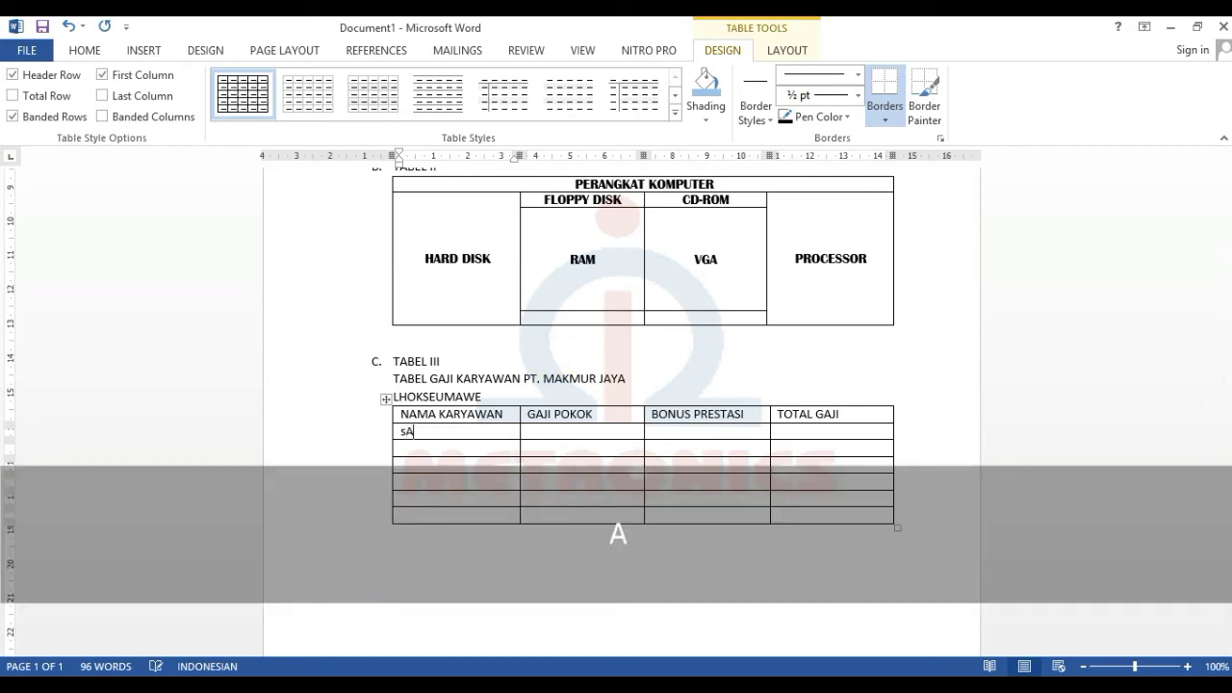
{"action": "key", "text": "BackSpace"}
{"action": "key", "text": "BackSpace"}
{"action": "type", "text": "Syaja"}
{"action": "key", "text": "Tab"}
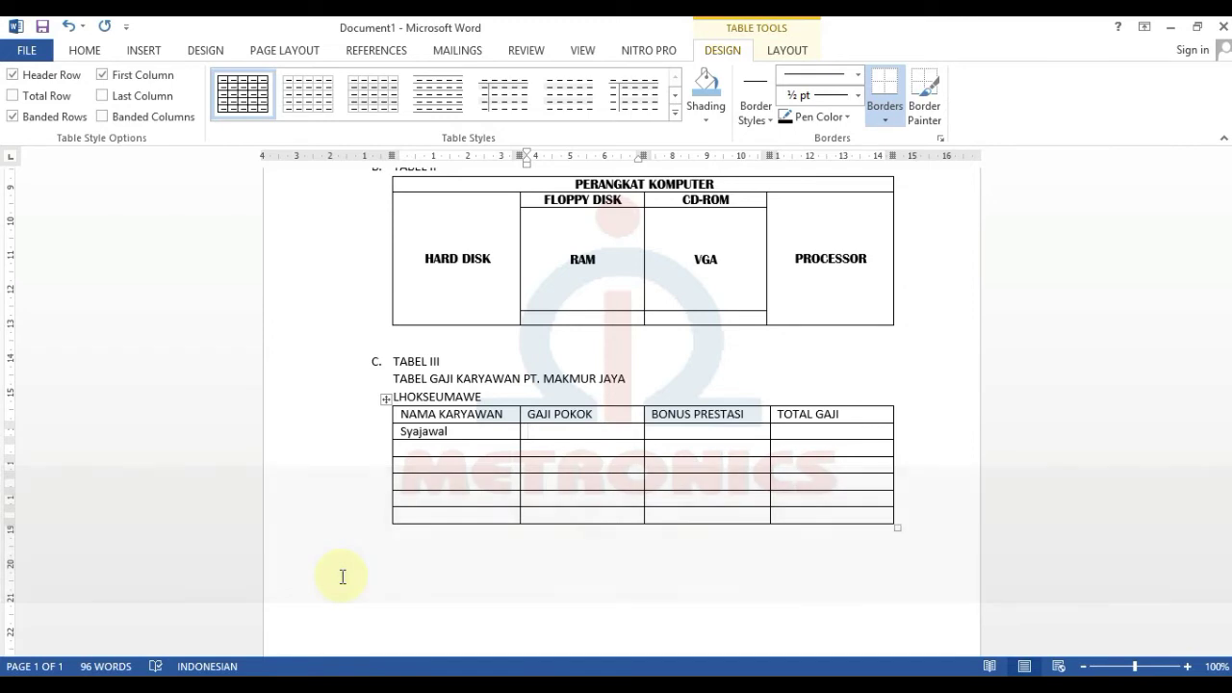
{"action": "type", "text": "2"}
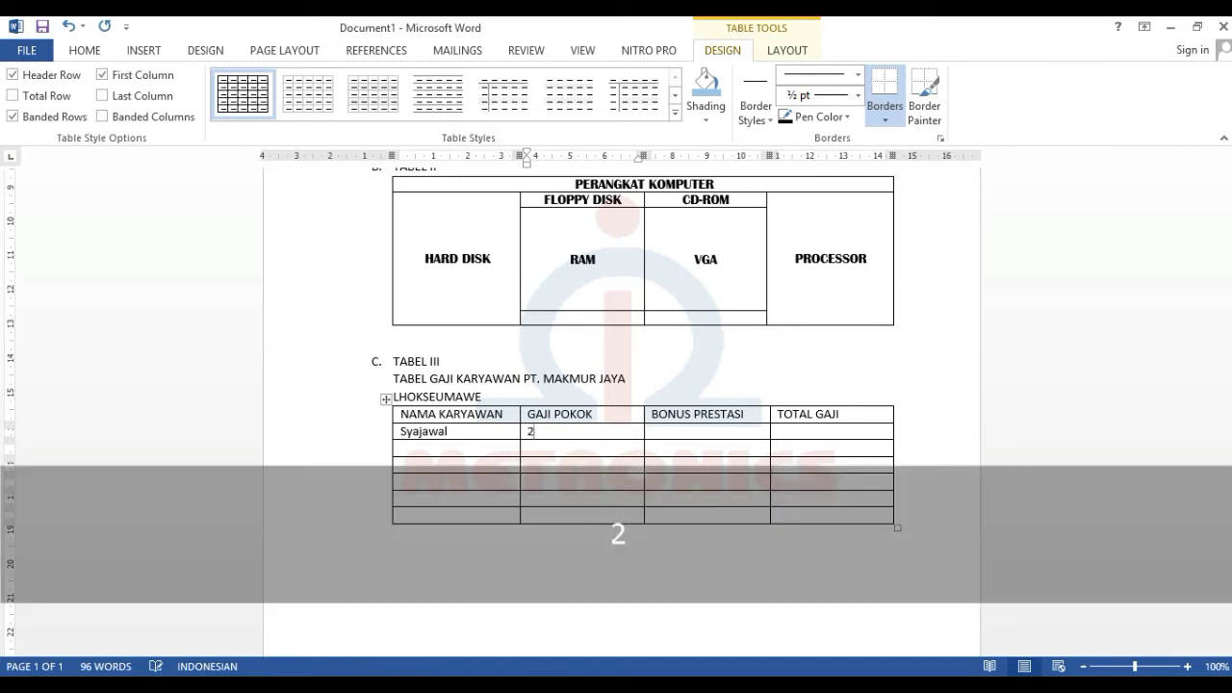
{"action": "type", "text": "50000"}
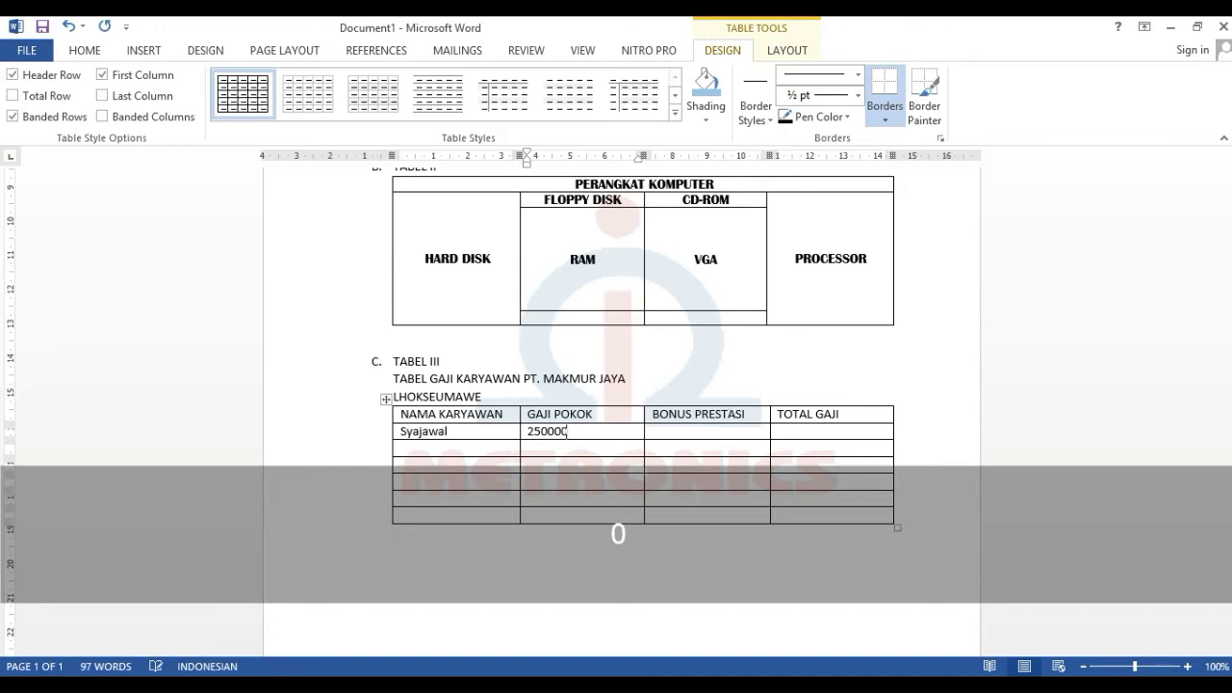
{"action": "type", "text": "0"}
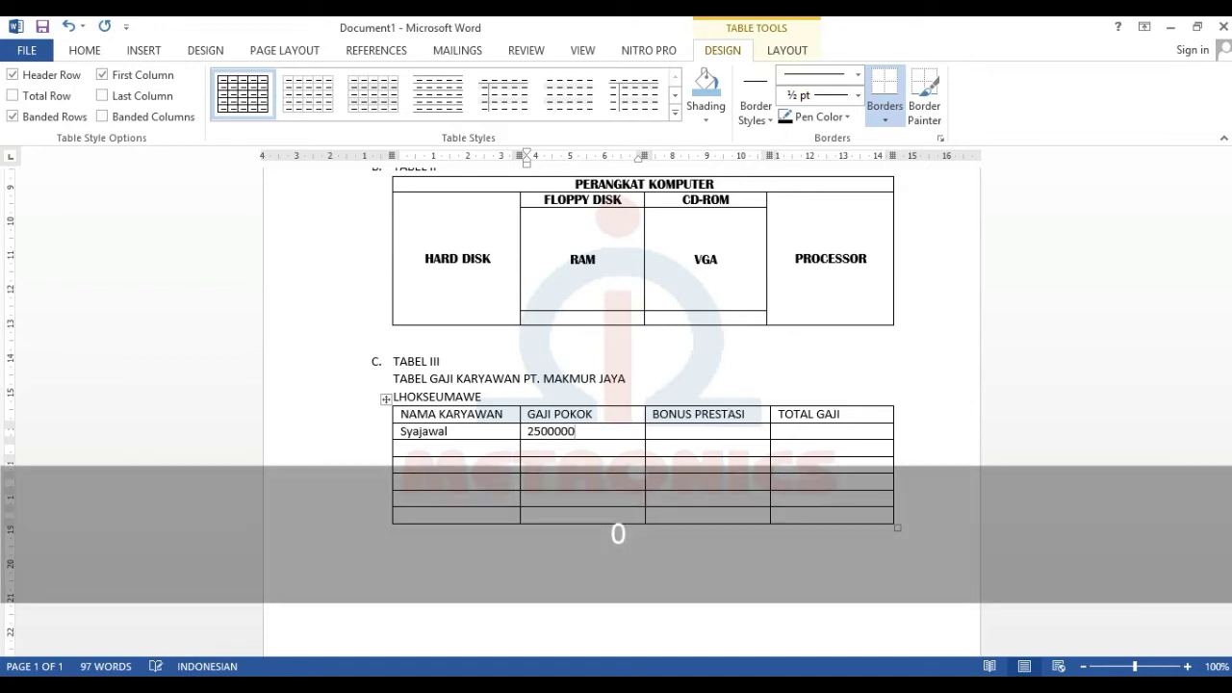
{"action": "key", "text": "Tab"}
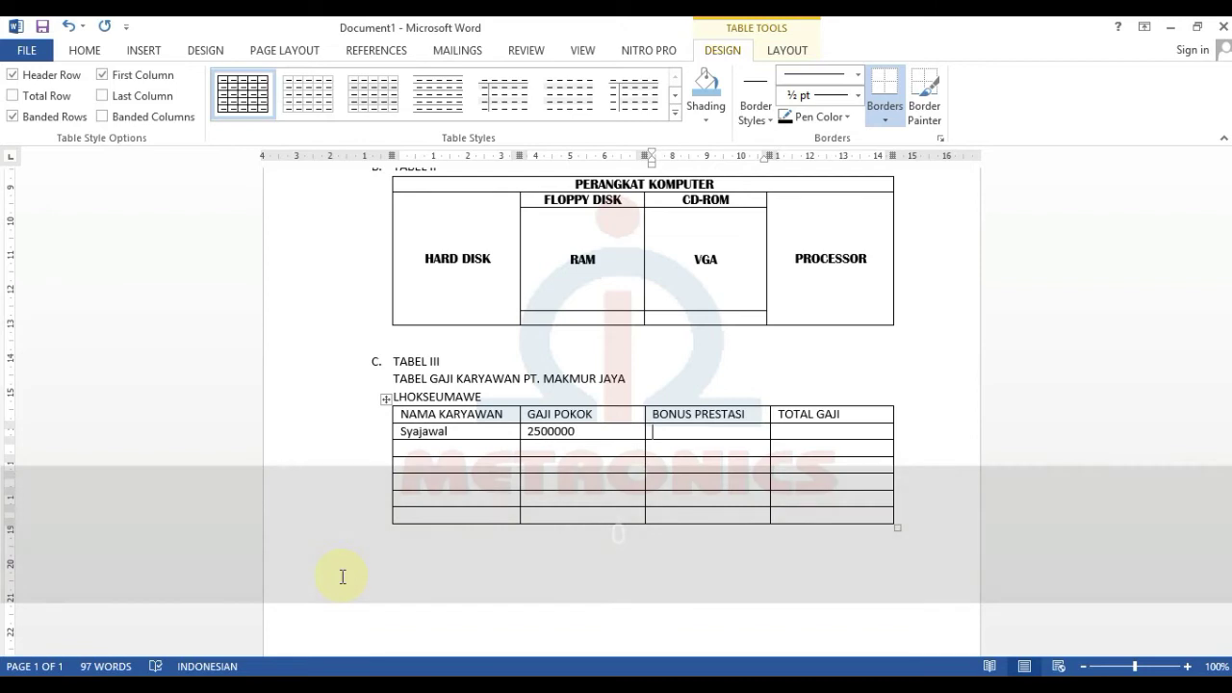
{"action": "type", "text": "100000"}
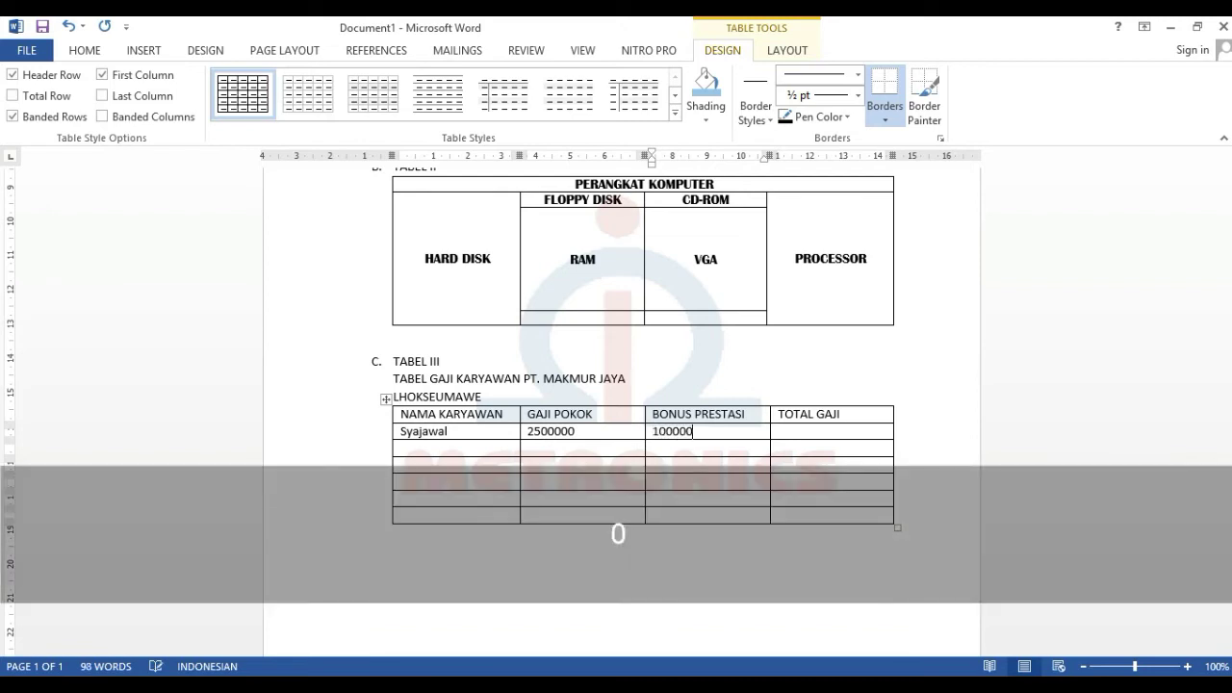
- Enter Baizura's row with base pay 5000000 and bonus 150000
{"action": "left_click", "coordinate": [342, 577]}
{"action": "type", "text": "Baizura"}
{"action": "key", "text": "Tab"}
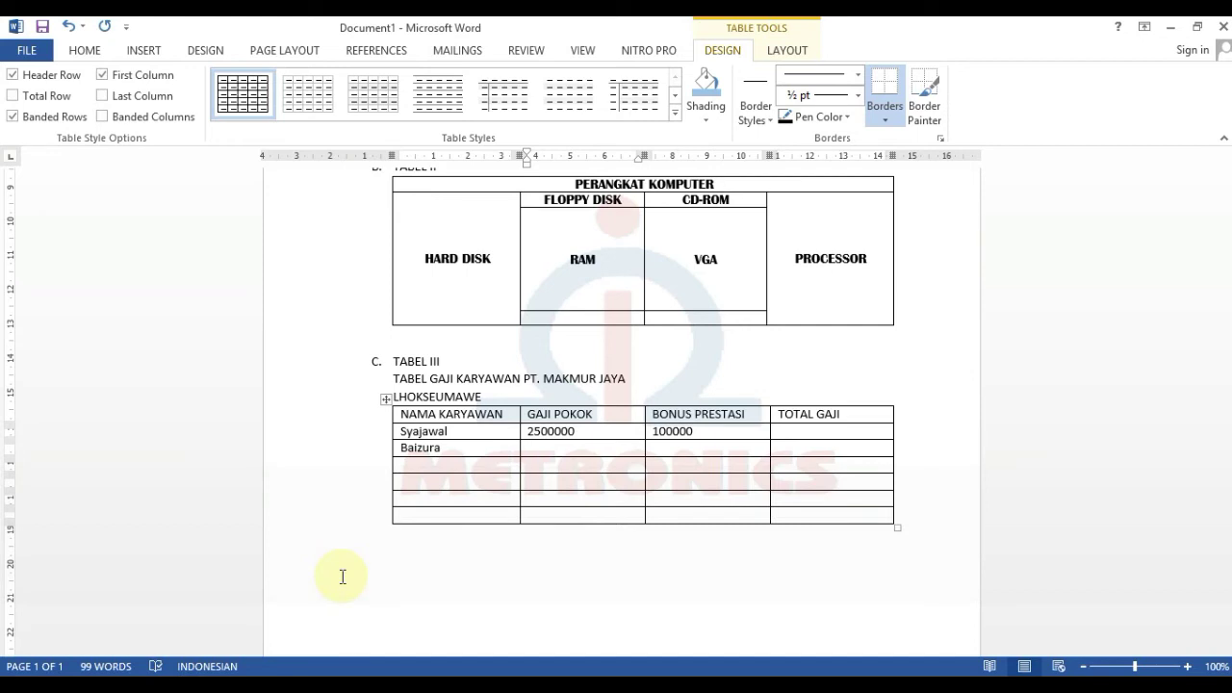
{"action": "type", "text": "500000"}
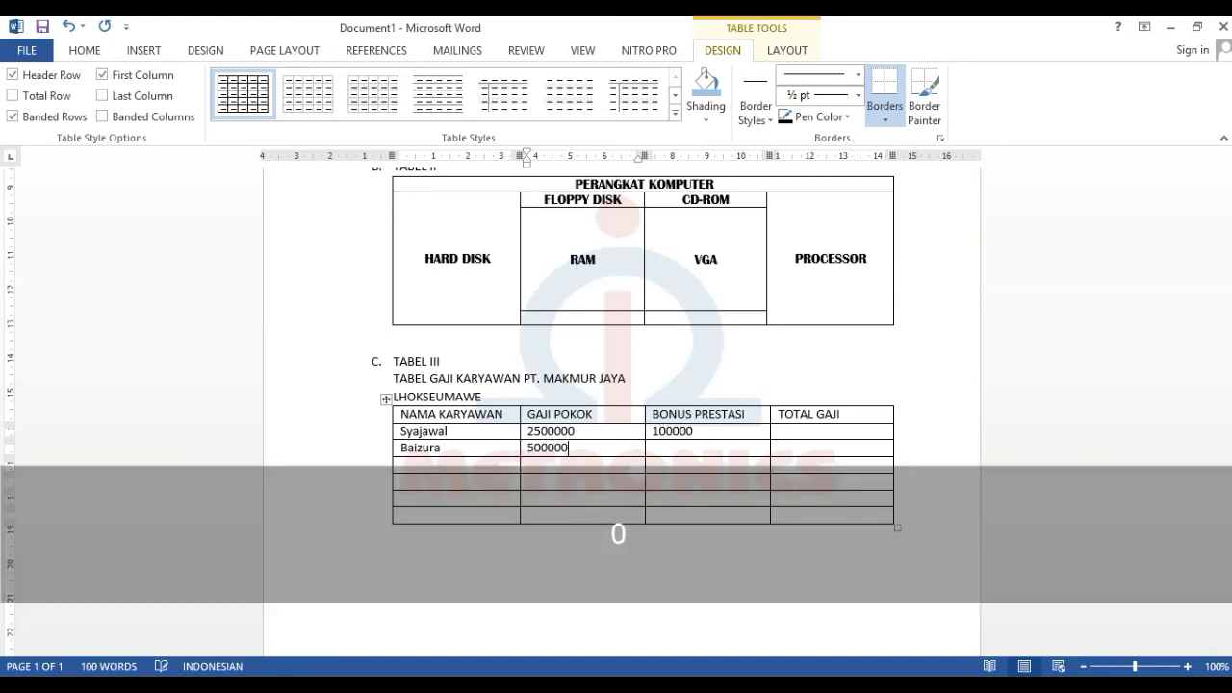
{"action": "type", "text": "0"}
{"action": "key", "text": "Tab"}
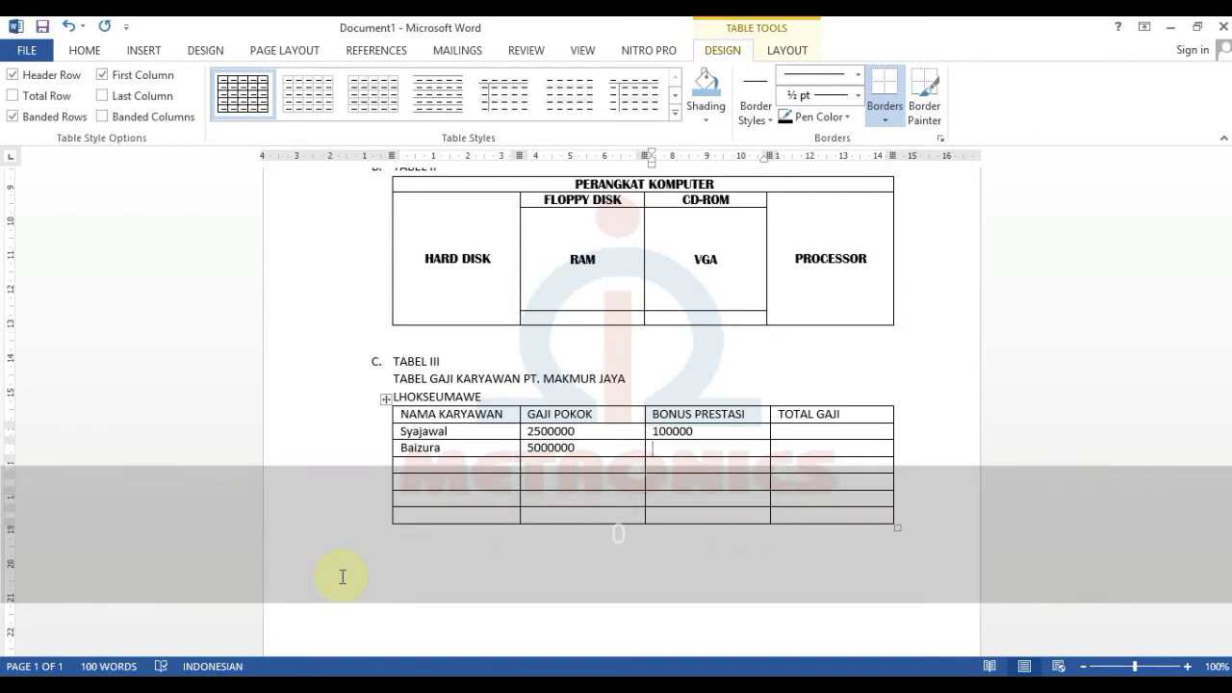
{"action": "type", "text": "1500"}
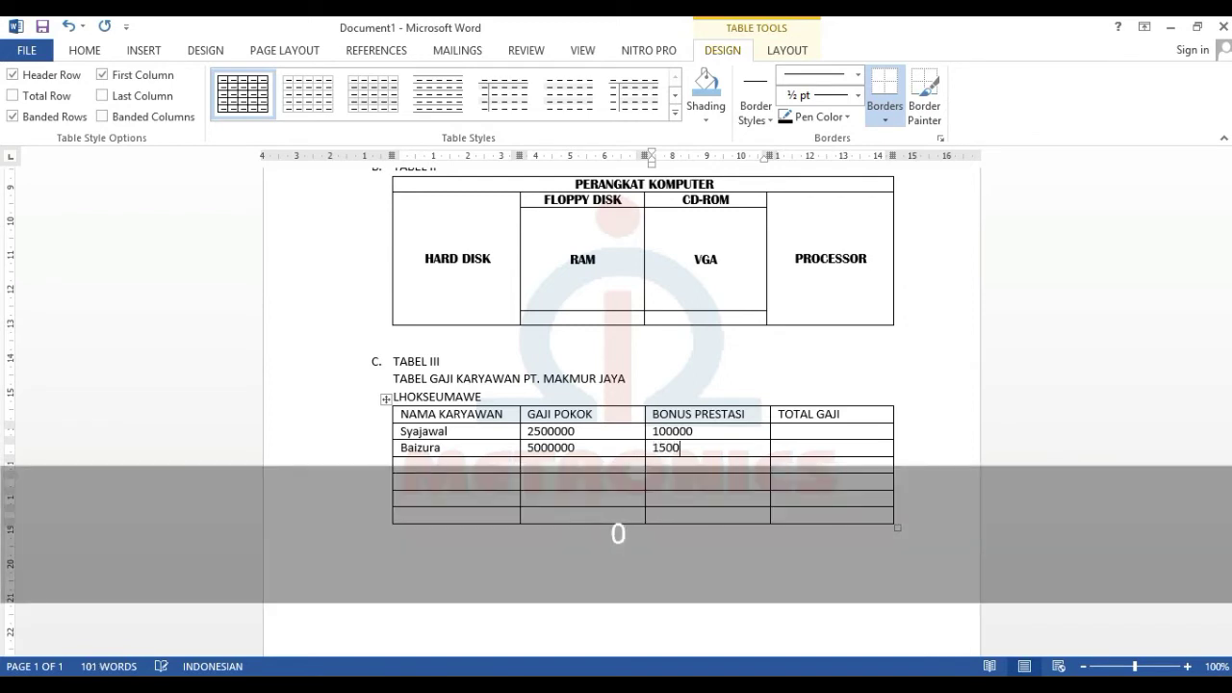
{"action": "key", "text": "BackSpace"}
{"action": "key", "text": "Tab"}
{"action": "key", "text": "Tab"}
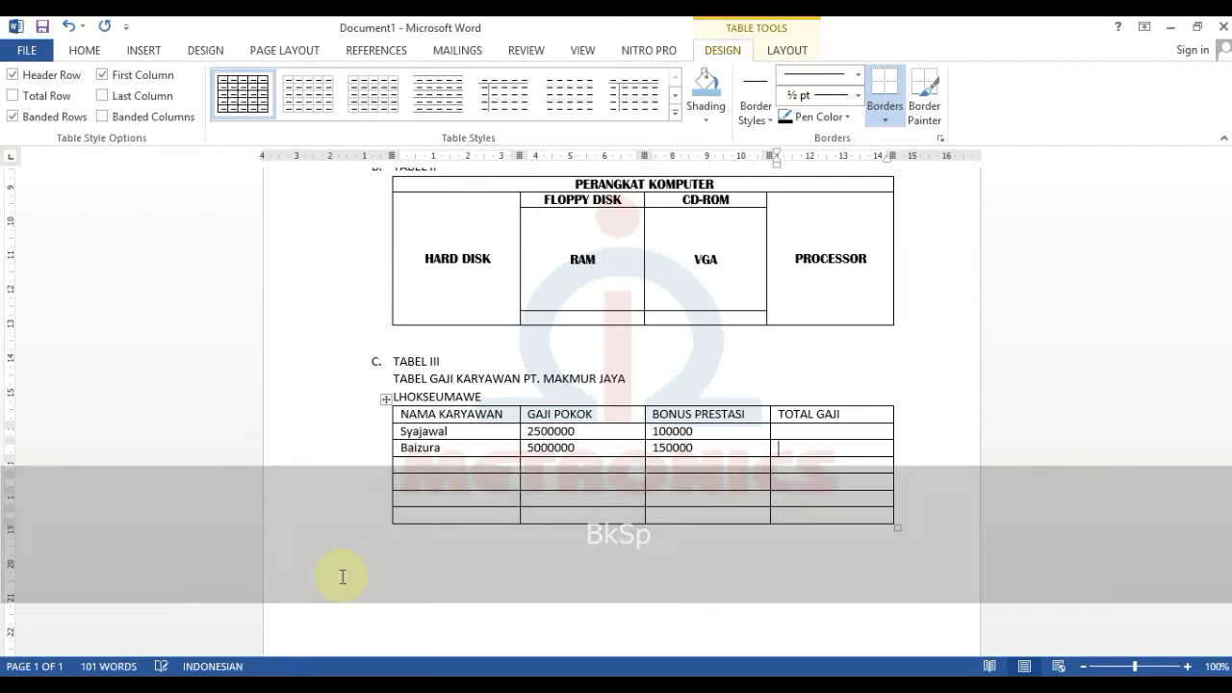
- Enter Tuti's row with base pay 3200000 and bonus 120000
{"action": "type", "text": "Tuti "}
{"action": "type", "text": "3200"}
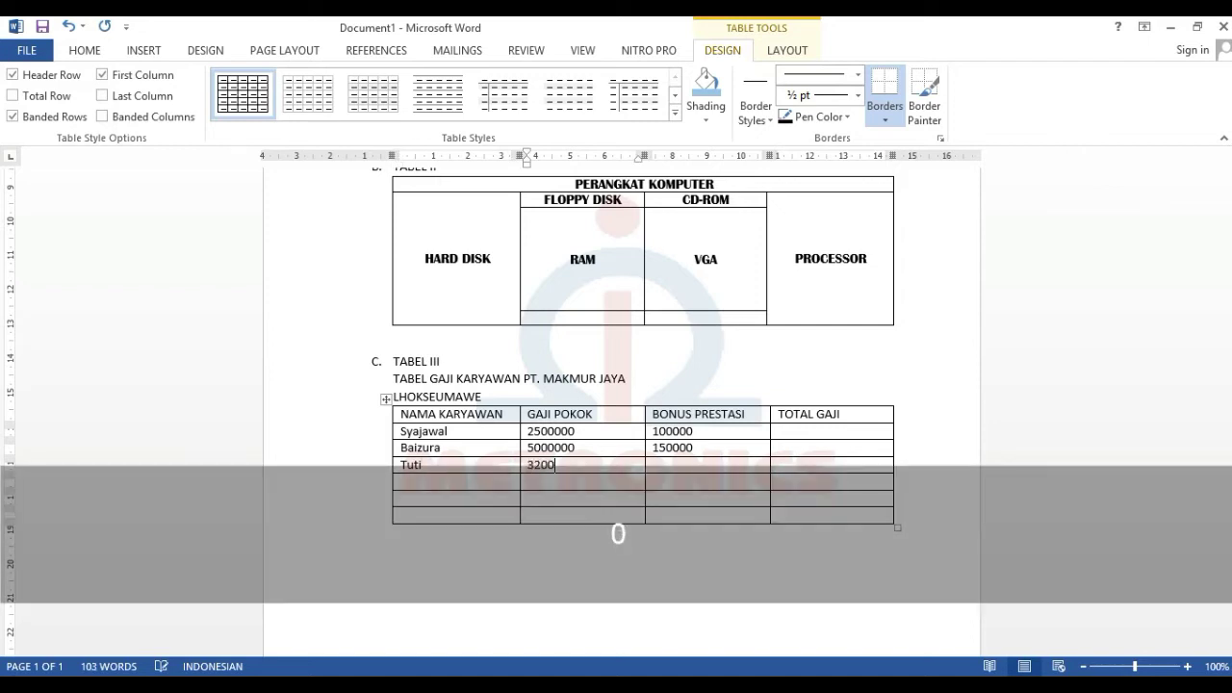
{"action": "type", "text": "000"}
{"action": "key", "text": "Tab"}
{"action": "type", "text": "120000"}
{"action": "key", "text": "Tab"}
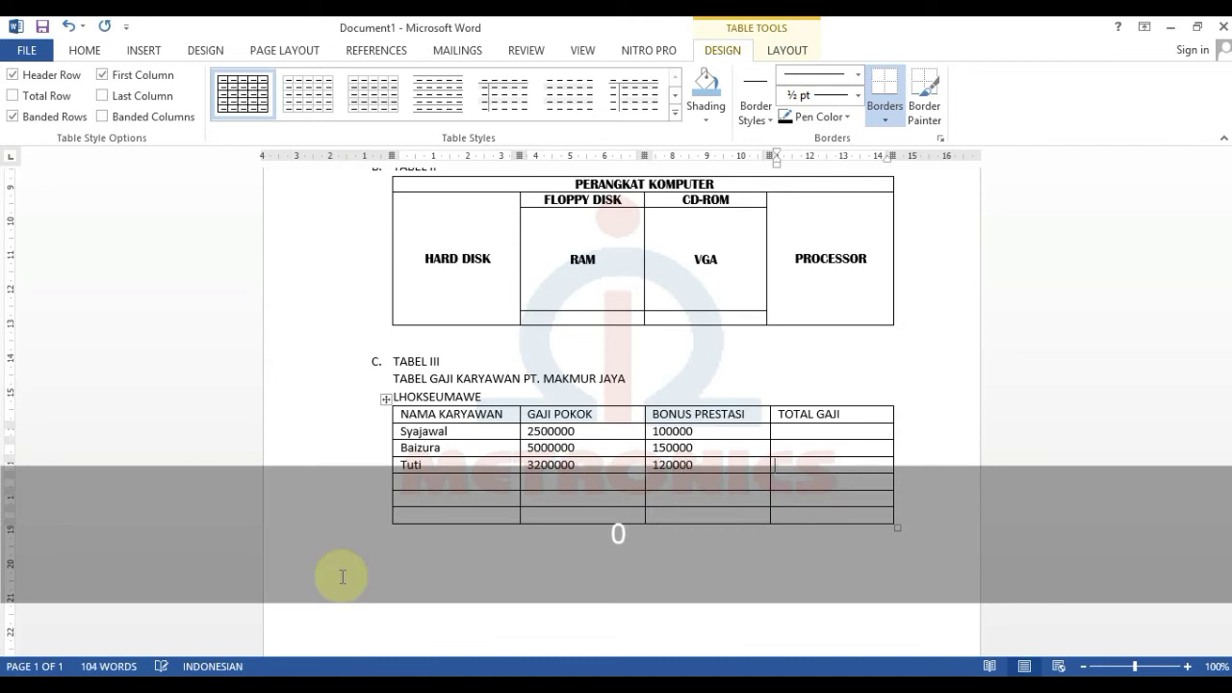
- Add the Nova (4000000, 200000) and Zia (3500000, 180000) rows
{"action": "type", "text": "Nova"}
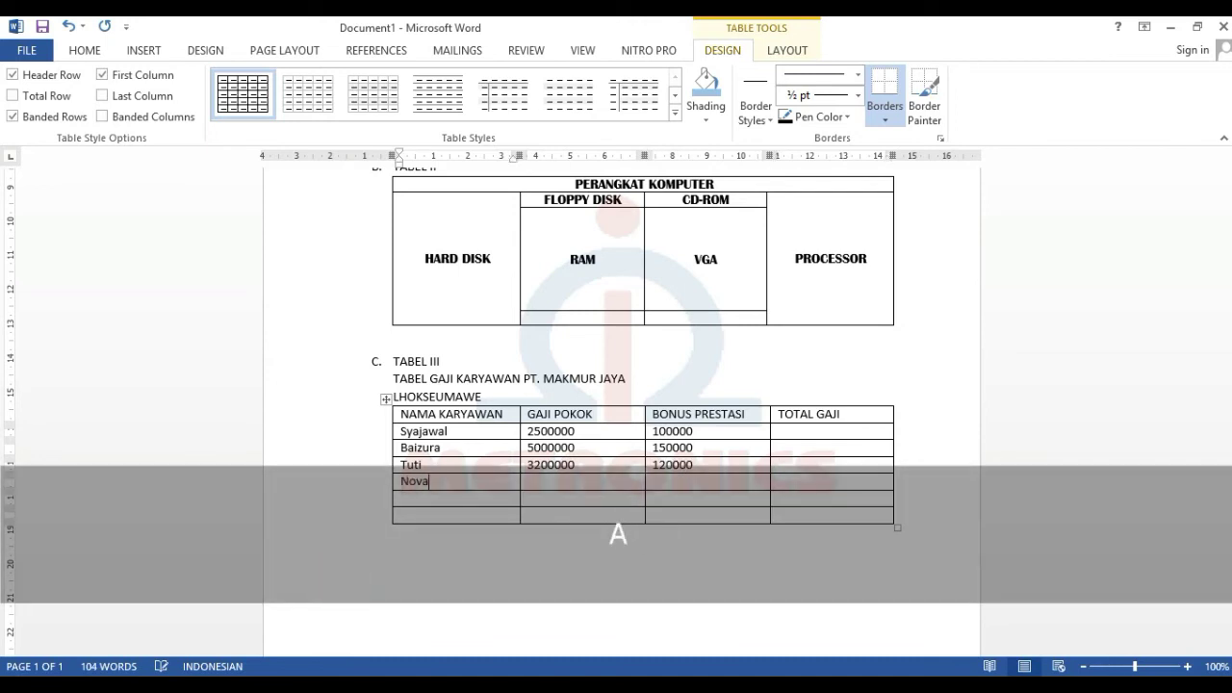
{"action": "key", "text": "Tab"}
{"action": "type", "text": "4"}
{"action": "key", "text": "Tab"}
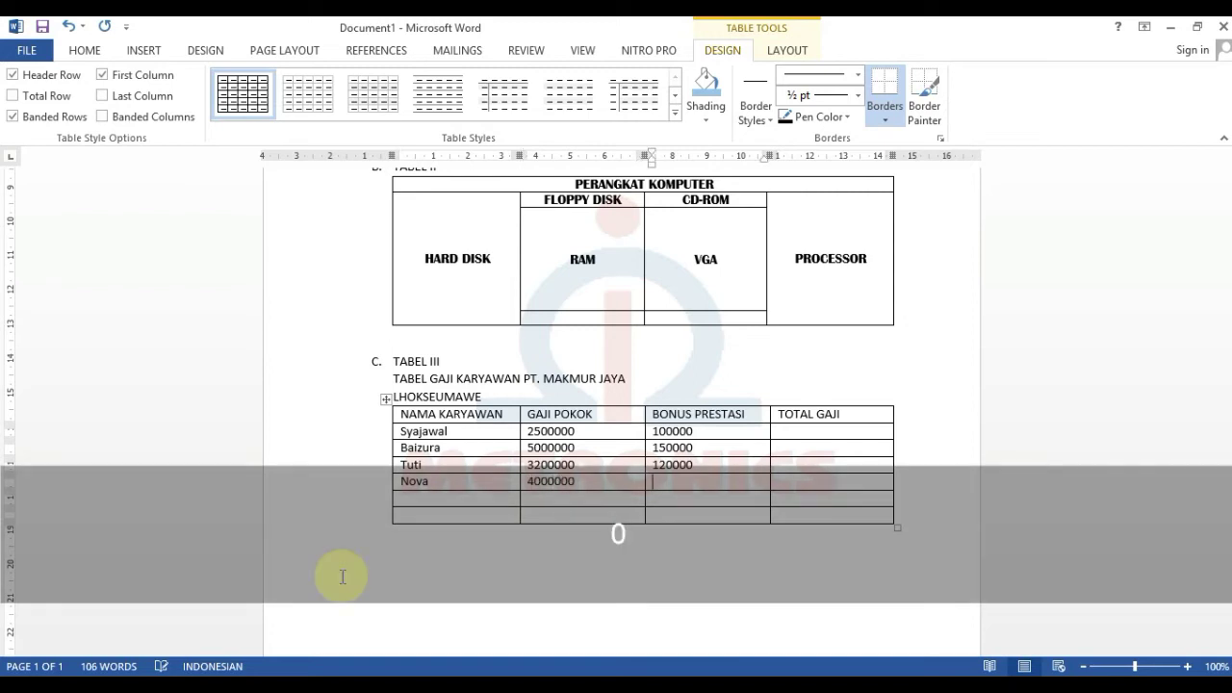
{"action": "type", "text": "200"}
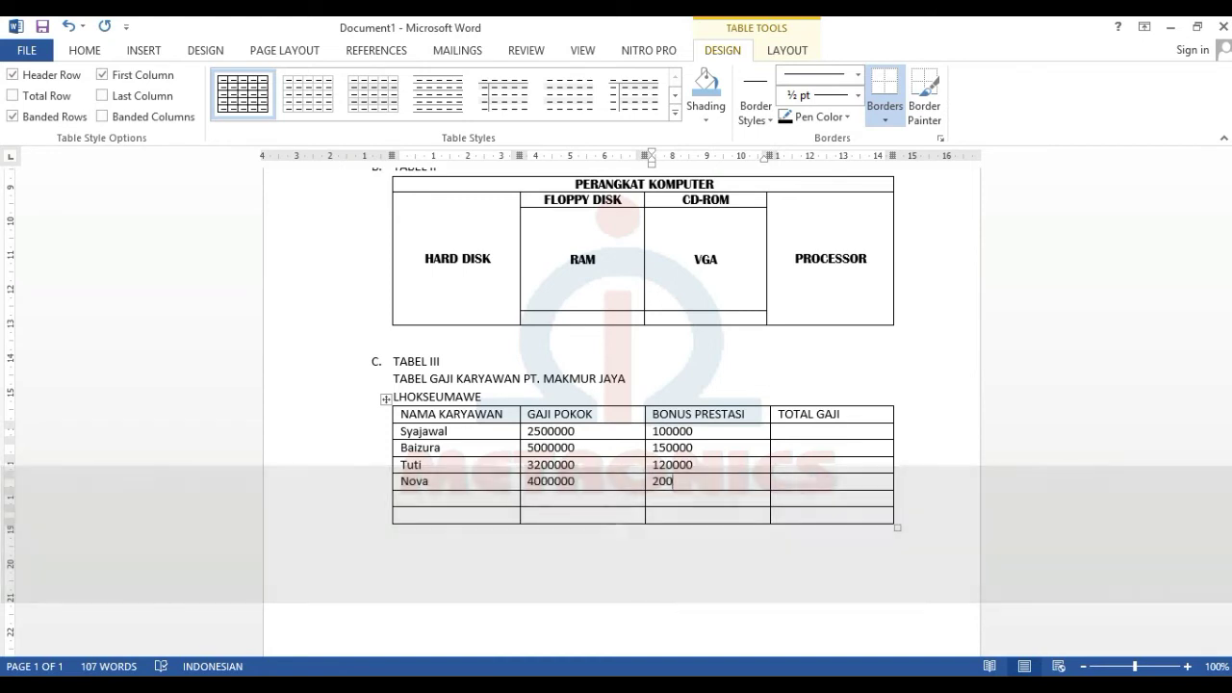
{"action": "type", "text": "0"}
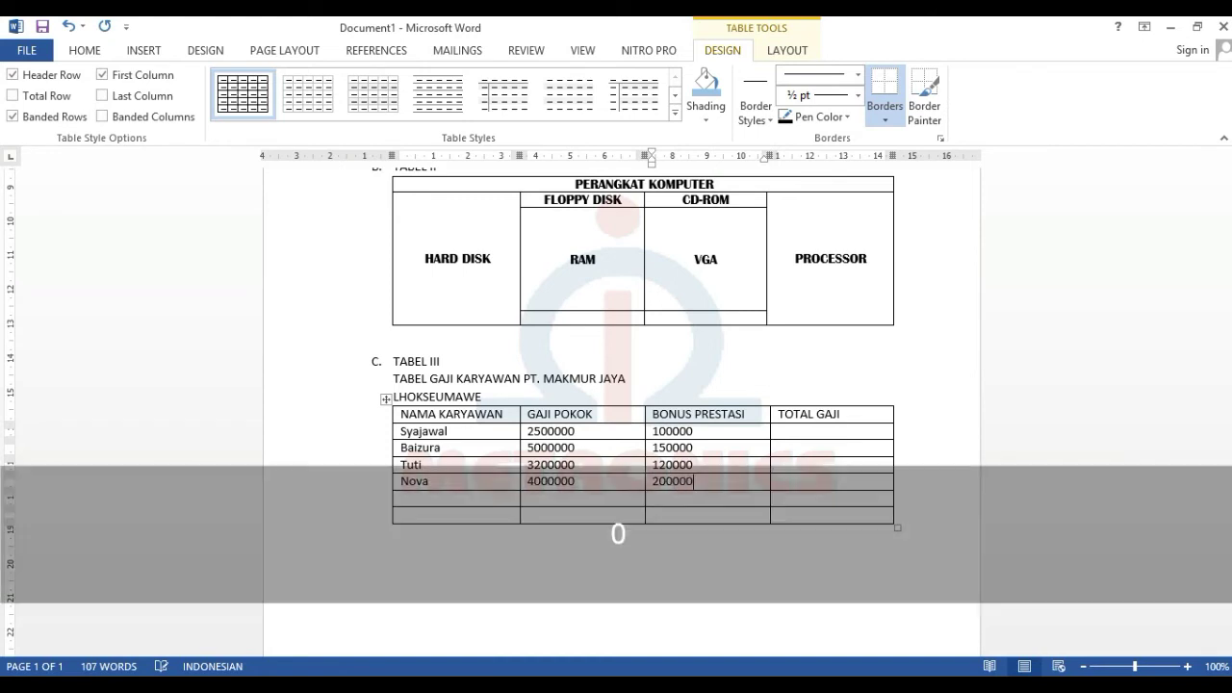
{"action": "key", "text": "Tab"}
{"action": "type", "text": "Zia"}
{"action": "key", "text": "Tab"}
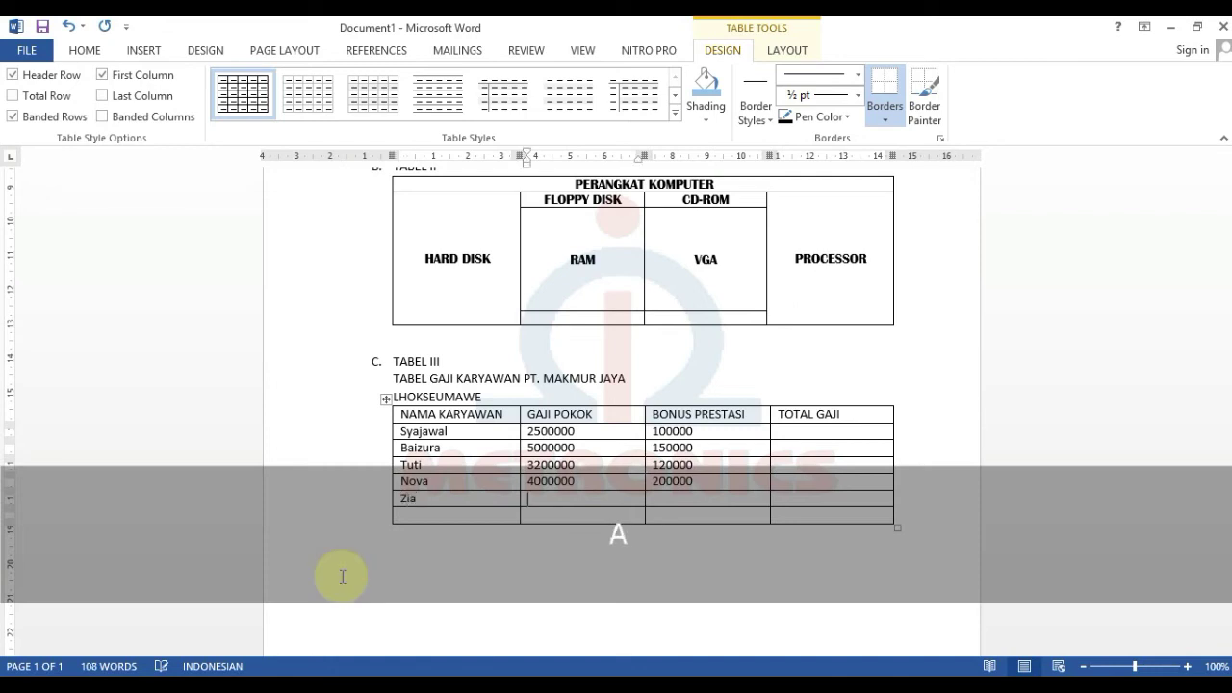
{"action": "type", "text": "3500000"}
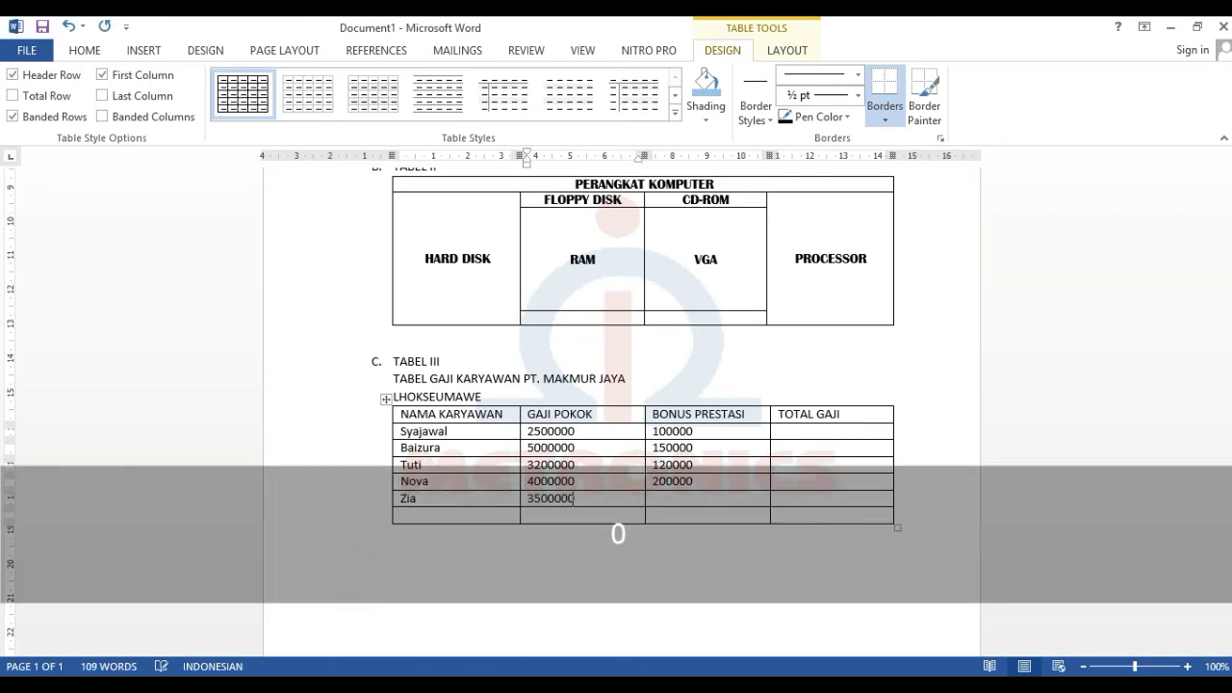
{"action": "key", "text": "Tab"}
{"action": "type", "text": "1"}
- Type TOTAL PENGELUARAN GAJI in capitals in the last row's first cell
{"action": "key", "text": "Tab"}
{"action": "key", "text": "Tab"}
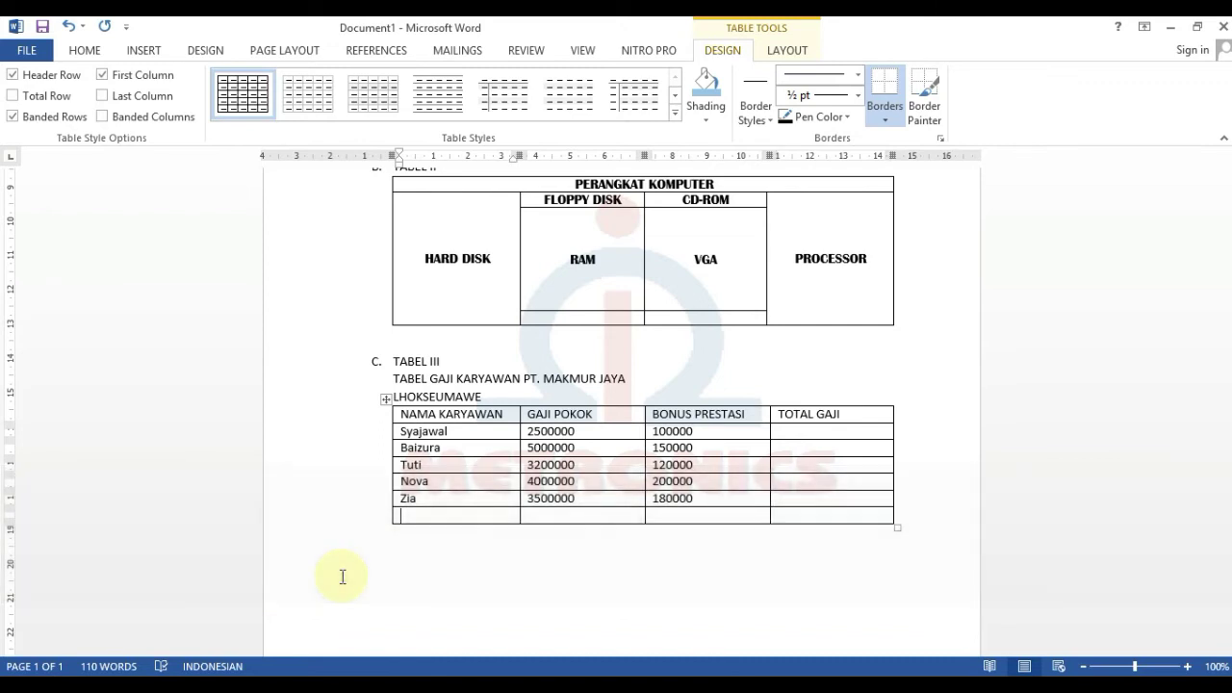
{"action": "key", "text": "Caps_Lock"}
{"action": "type", "text": "TOTAL "}
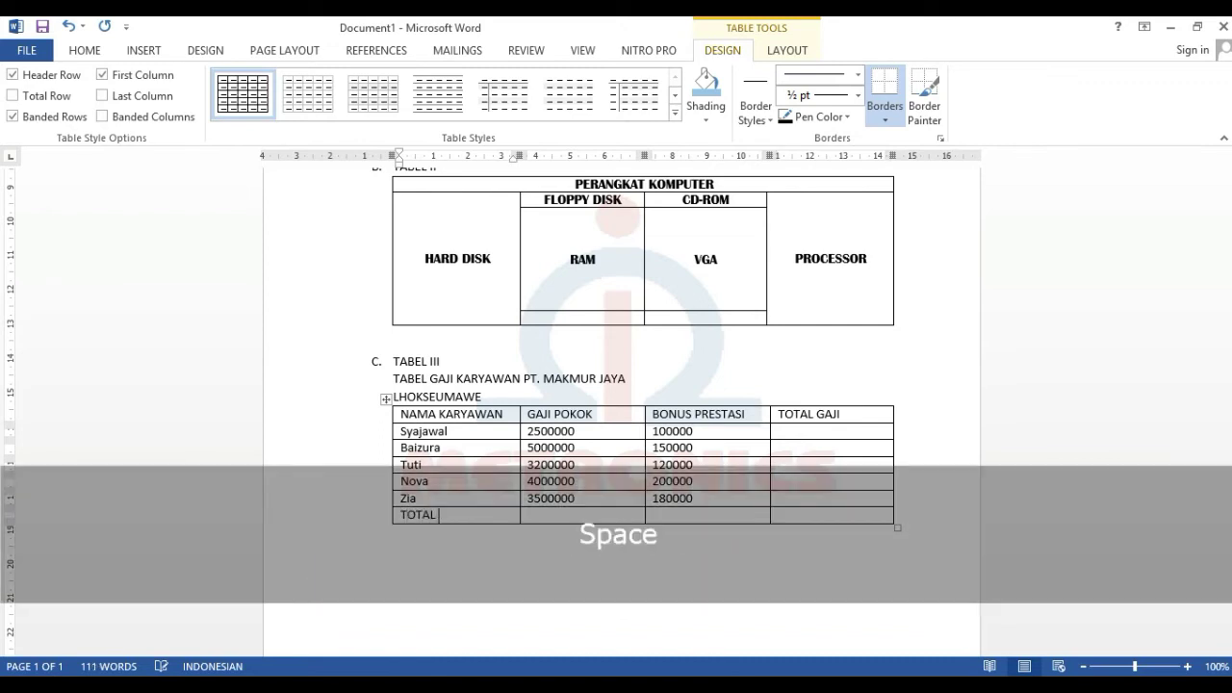
{"action": "type", "text": "PENGELUARAN GAJI"}
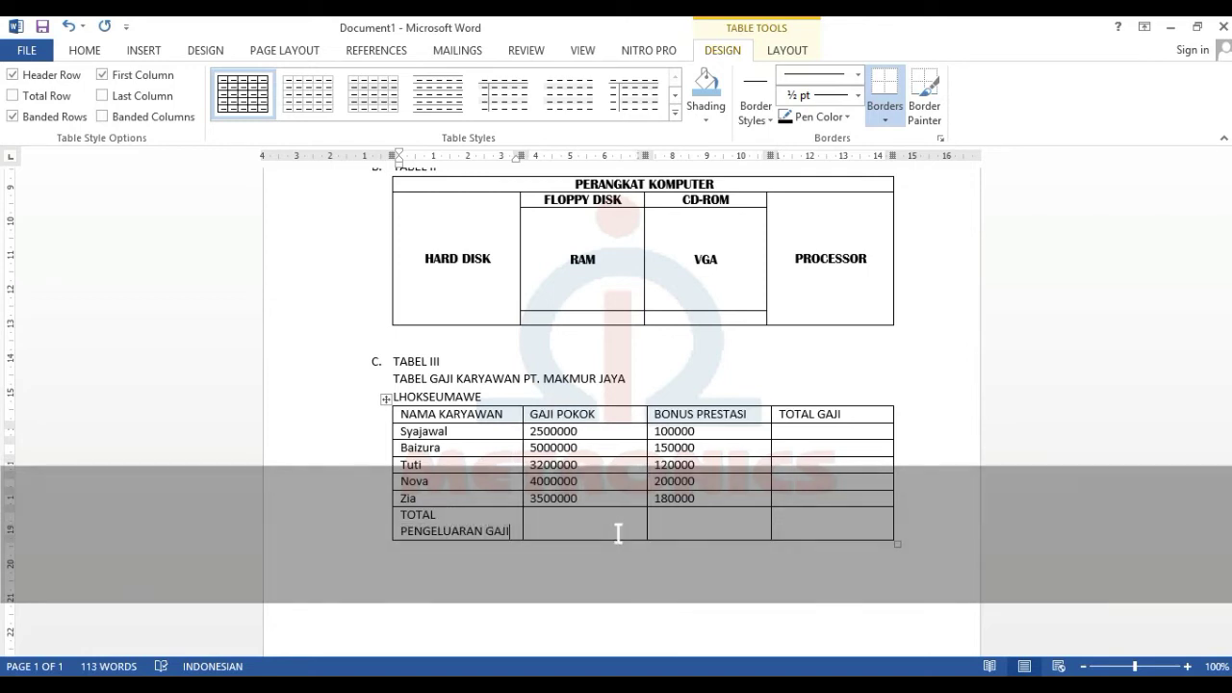
{"action": "left_click", "coordinate": [578, 601]}
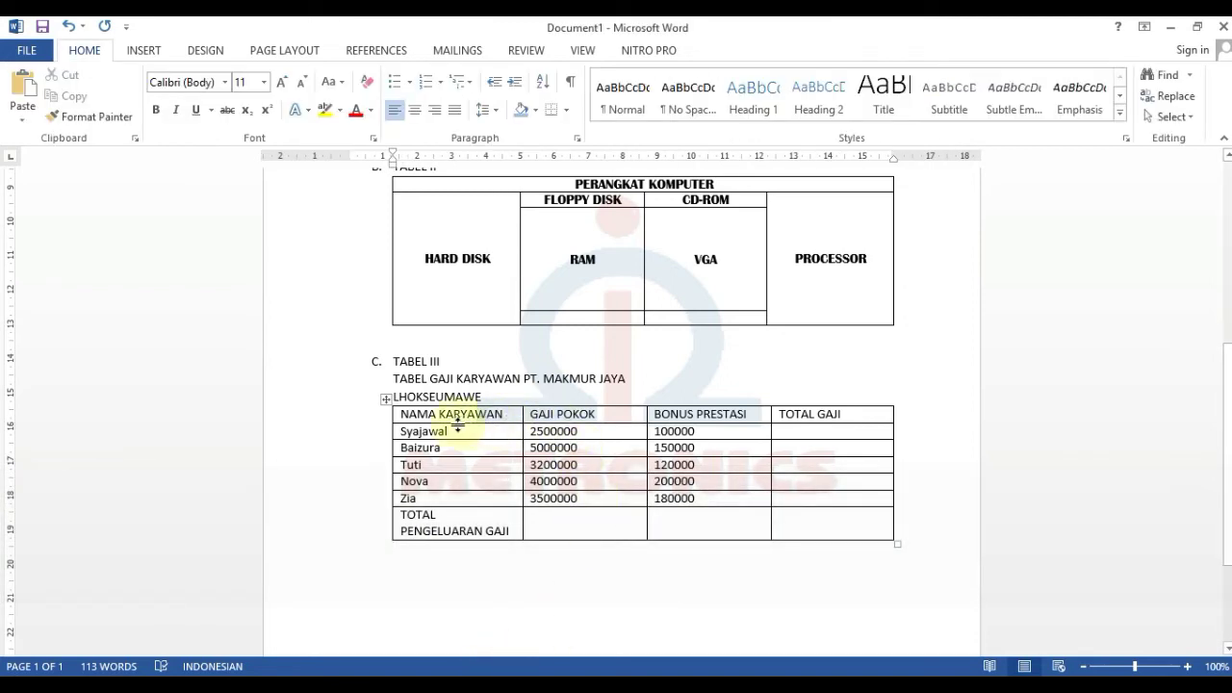
- Make the salary table's header row bold, 14 pt and centred
{"action": "left_click", "coordinate": [476, 413]}
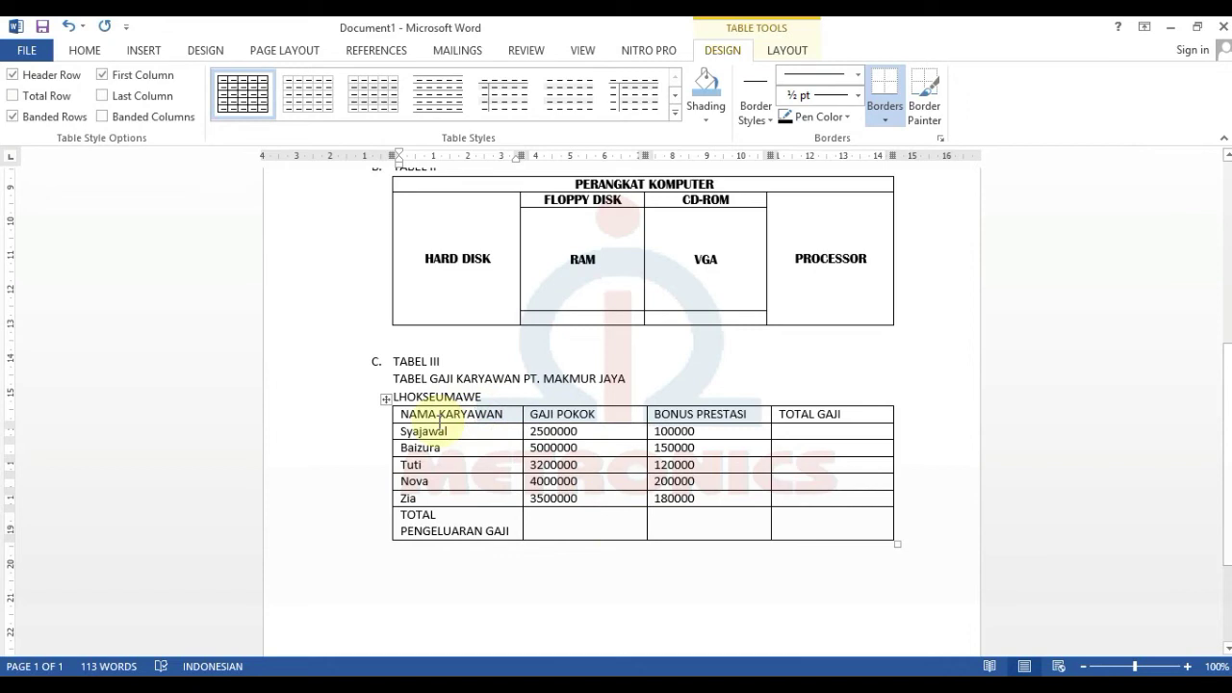
{"action": "left_click", "coordinate": [382, 418]}
{"action": "left_click", "coordinate": [416, 416]}
{"action": "left_click_drag", "start_coordinate": [402, 414], "coordinate": [869, 409]}
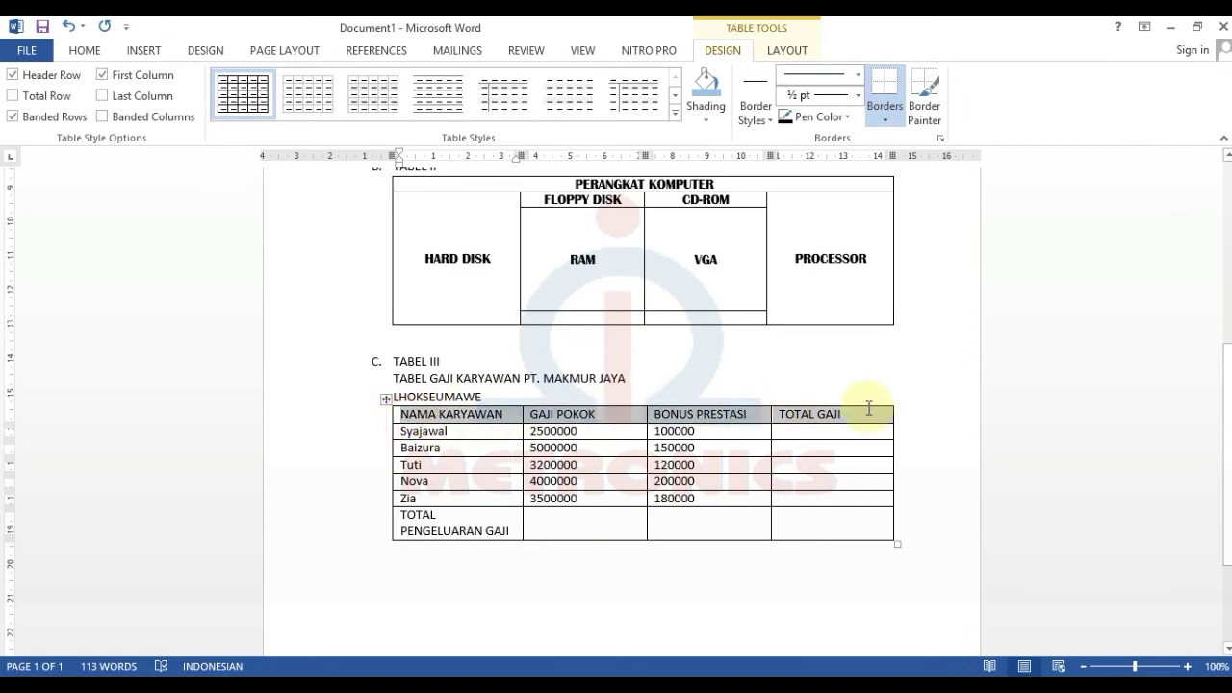
{"action": "left_click", "coordinate": [85, 51]}
{"action": "left_click", "coordinate": [157, 112]}
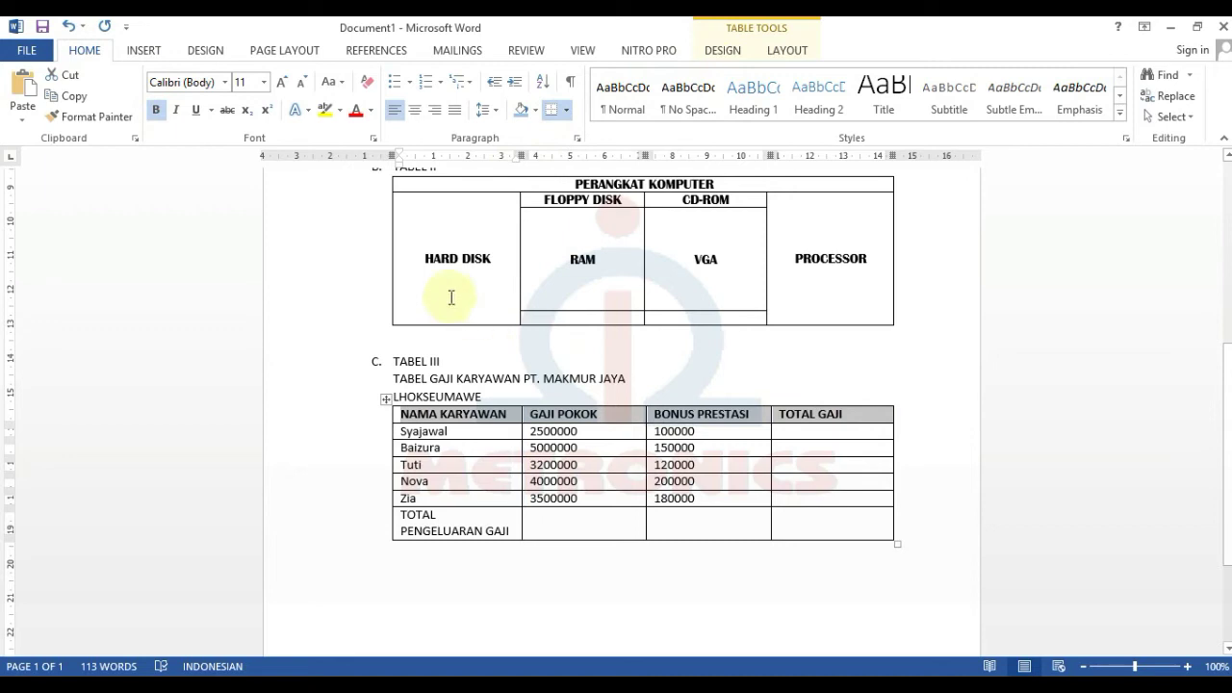
{"action": "left_click", "coordinate": [265, 83]}
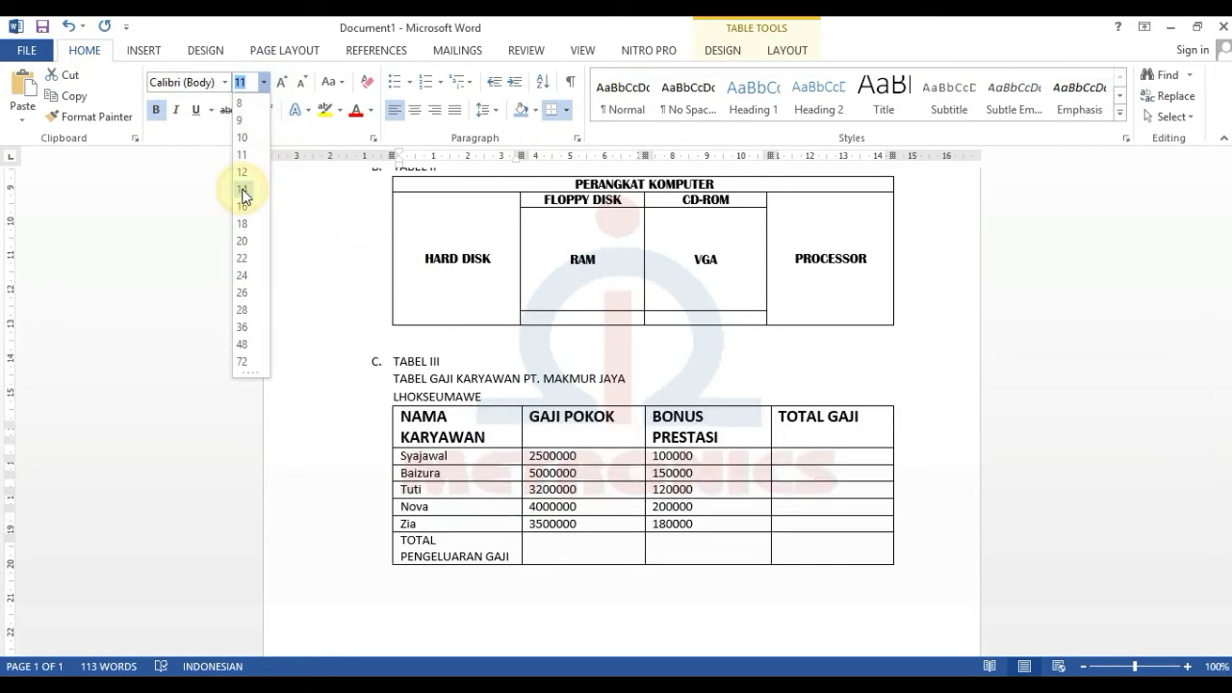
{"action": "left_click", "coordinate": [244, 189]}
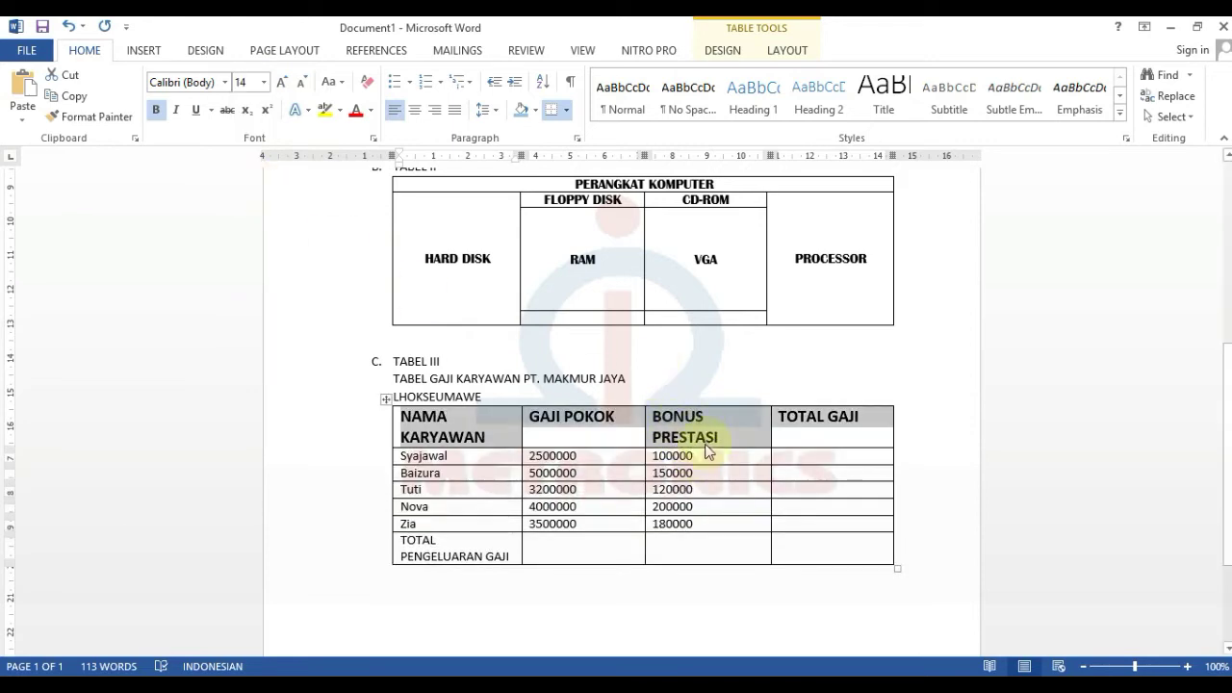
{"action": "left_click", "coordinate": [416, 112]}
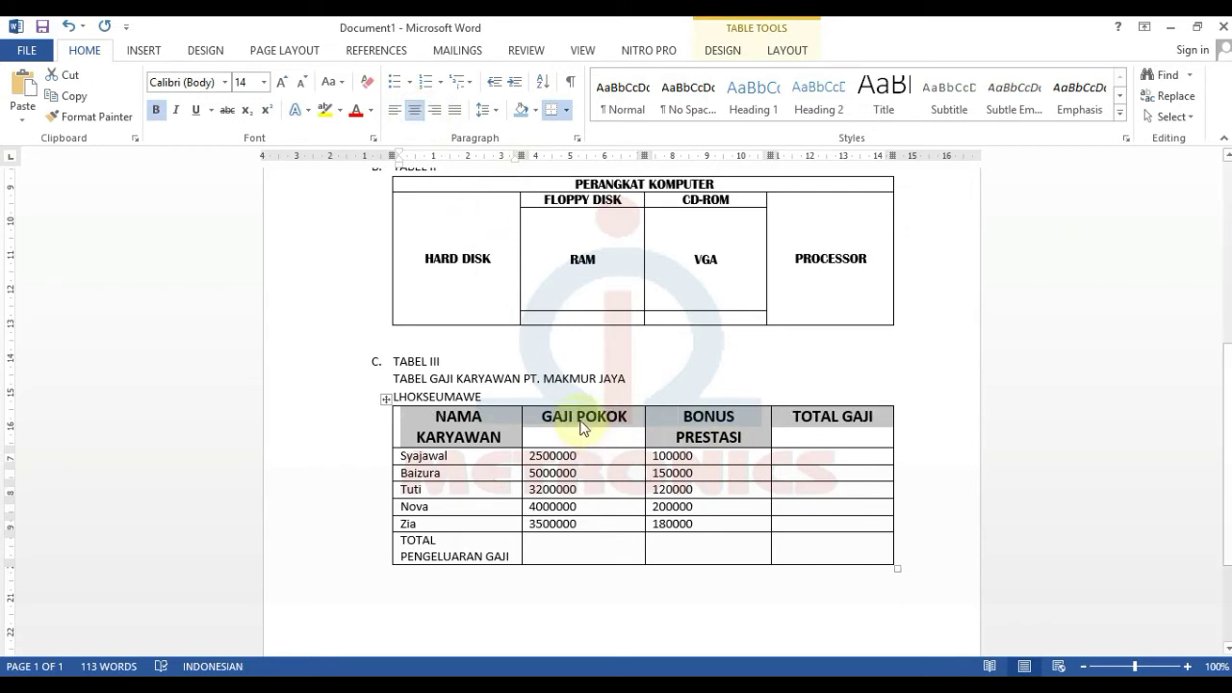
- Split the GAJI POKOK and TOTAL GAJI headers onto two lines each
{"action": "left_click", "coordinate": [583, 428]}
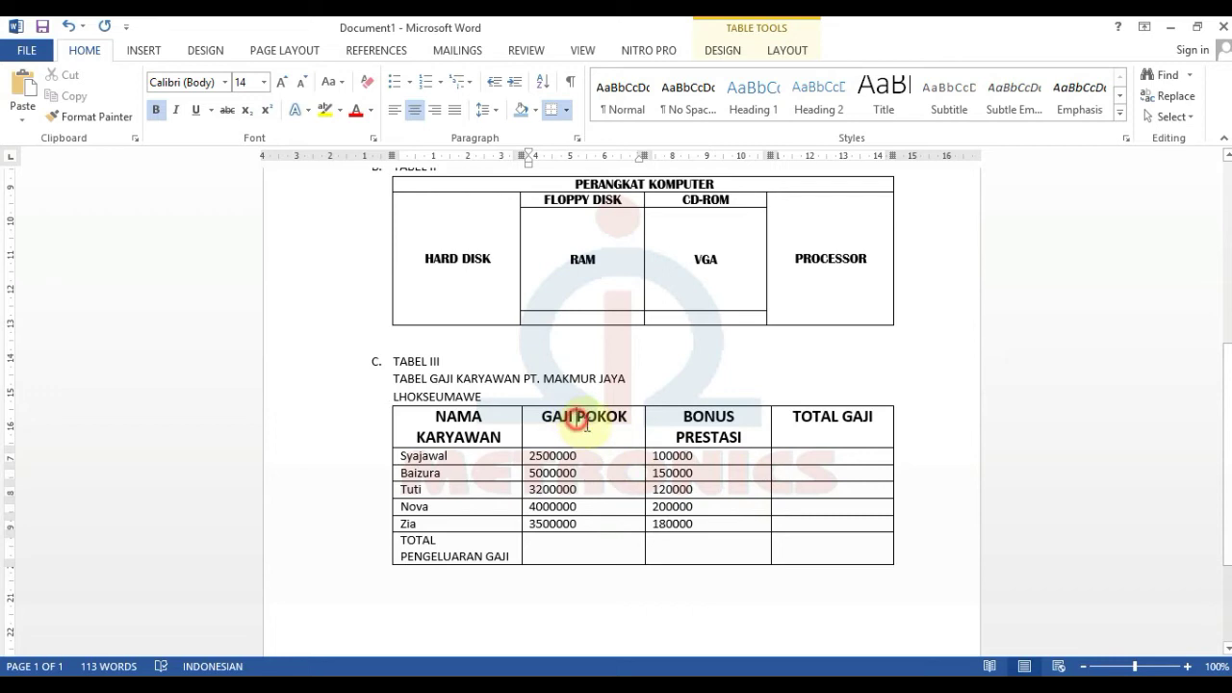
{"action": "key", "text": "Return"}
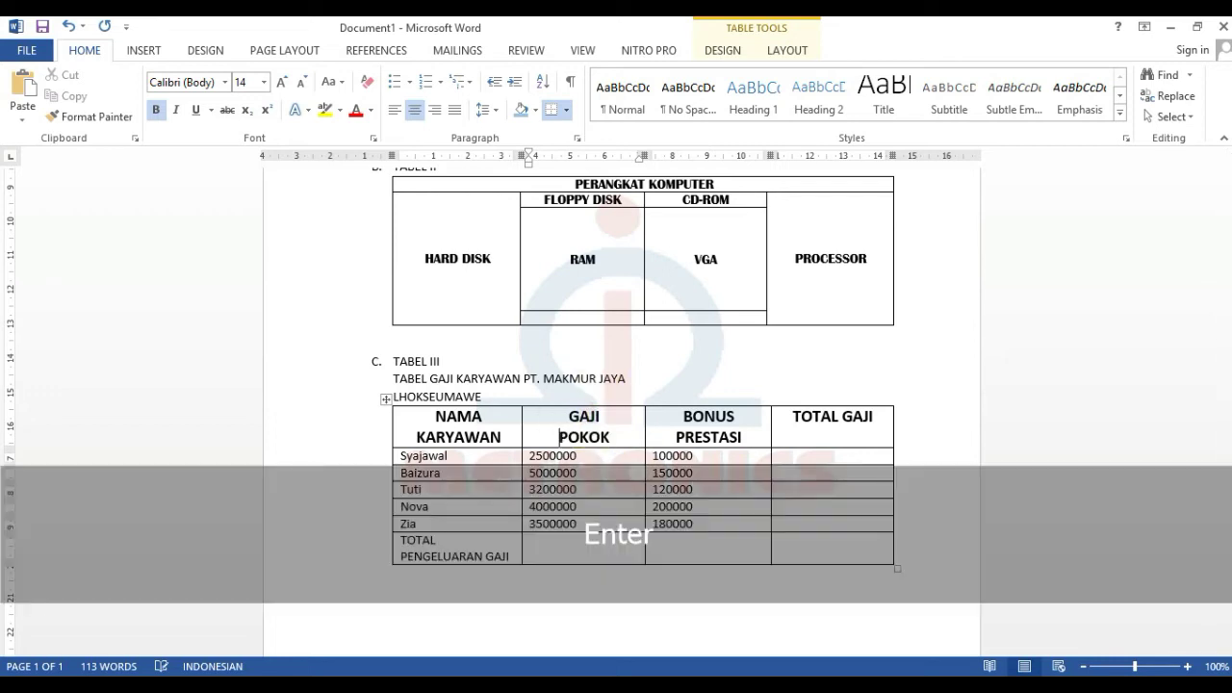
{"action": "left_click", "coordinate": [844, 416]}
{"action": "key", "text": "Return"}
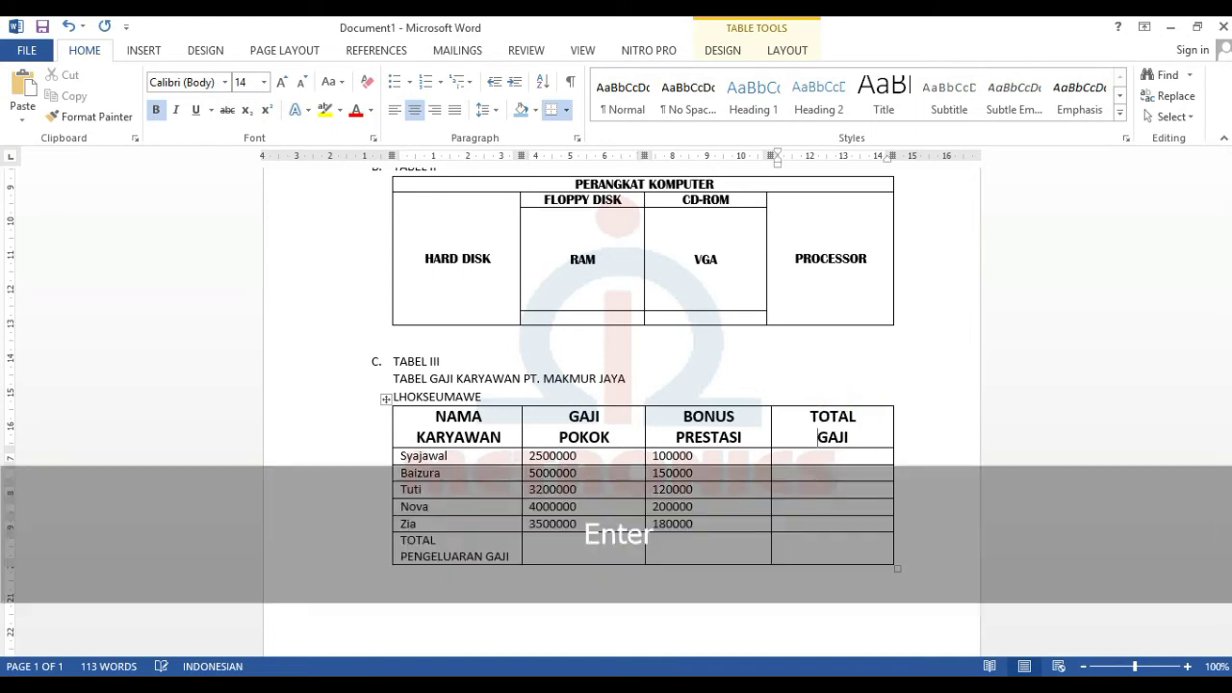
{"action": "left_click", "coordinate": [433, 549]}
- Merge the last row's first three cells and make TOTAL PENGELUARAN GAJI bold and centred
{"action": "left_click_drag", "start_coordinate": [433, 548], "coordinate": [763, 550]}
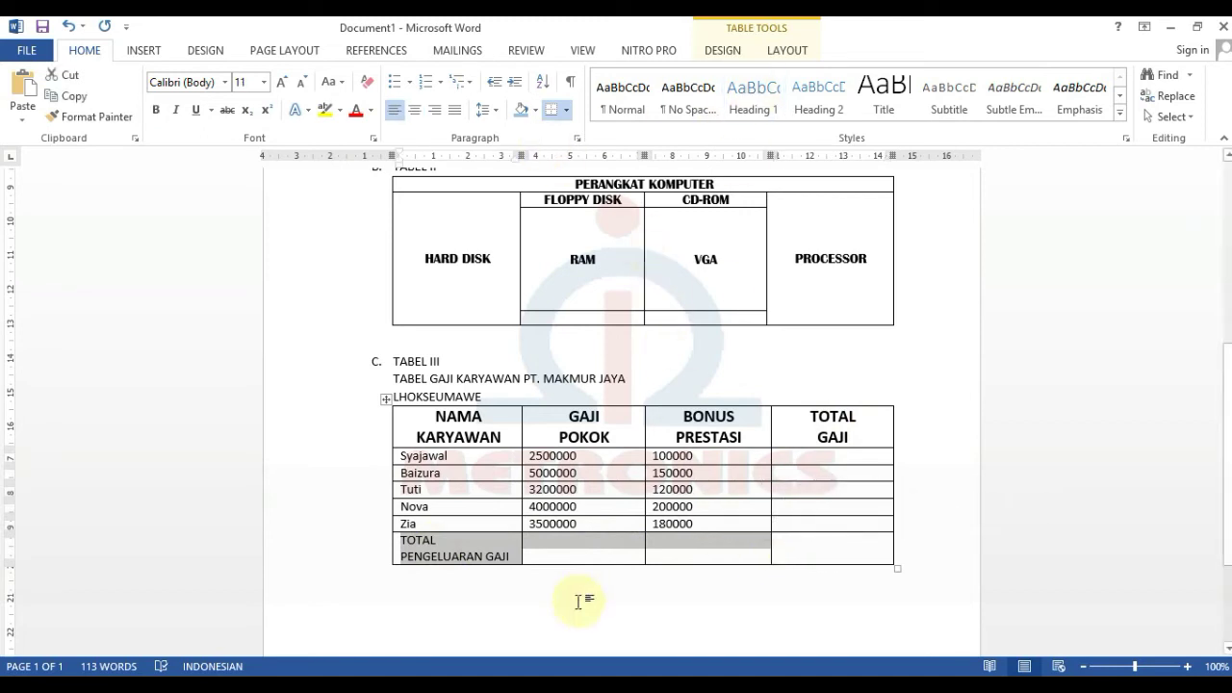
{"action": "left_click", "coordinate": [788, 50]}
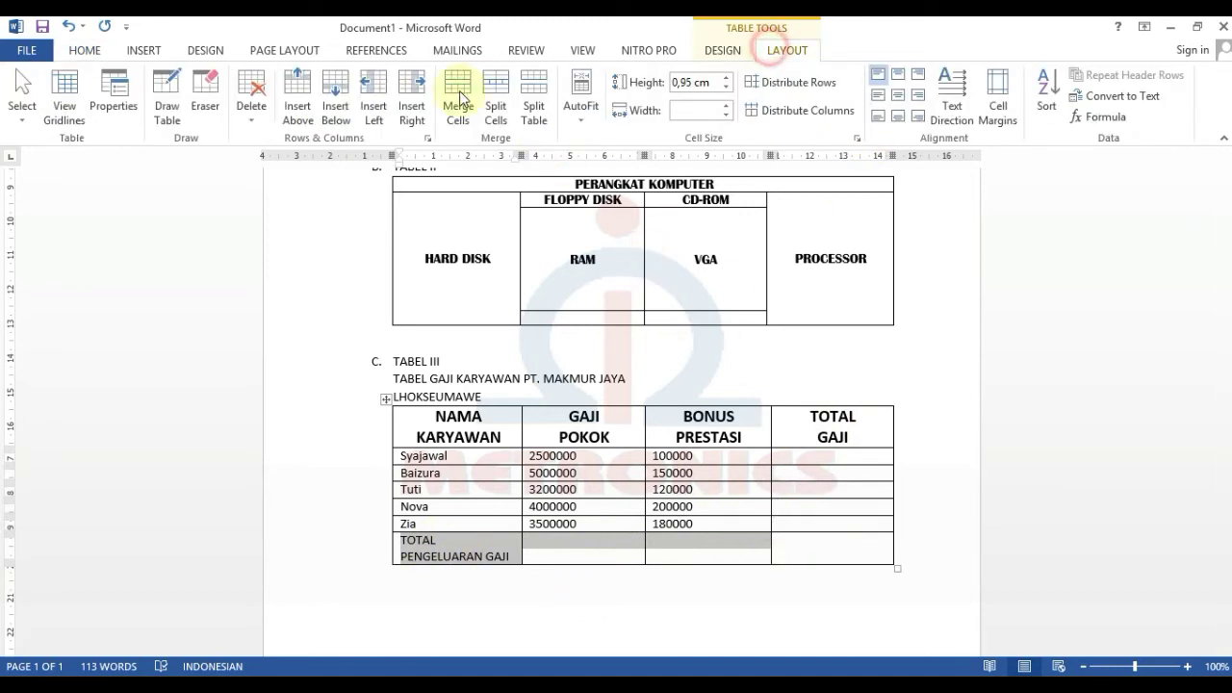
{"action": "left_click", "coordinate": [458, 98]}
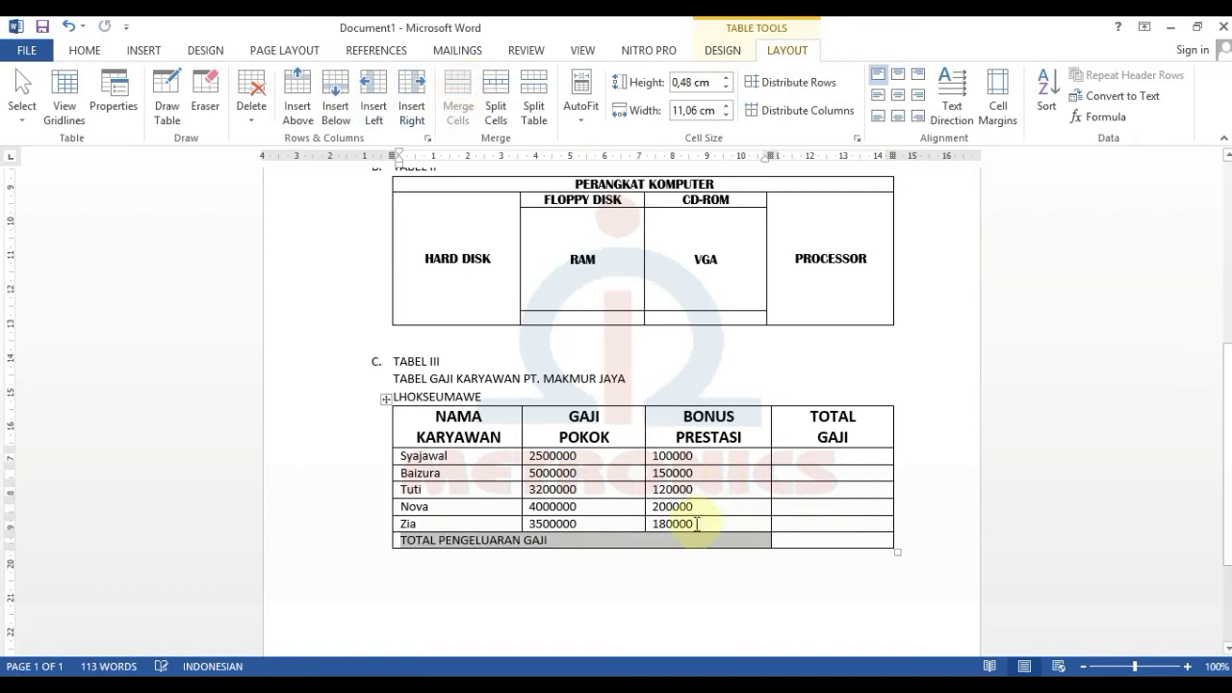
{"action": "left_click", "coordinate": [84, 50]}
{"action": "left_click", "coordinate": [156, 110]}
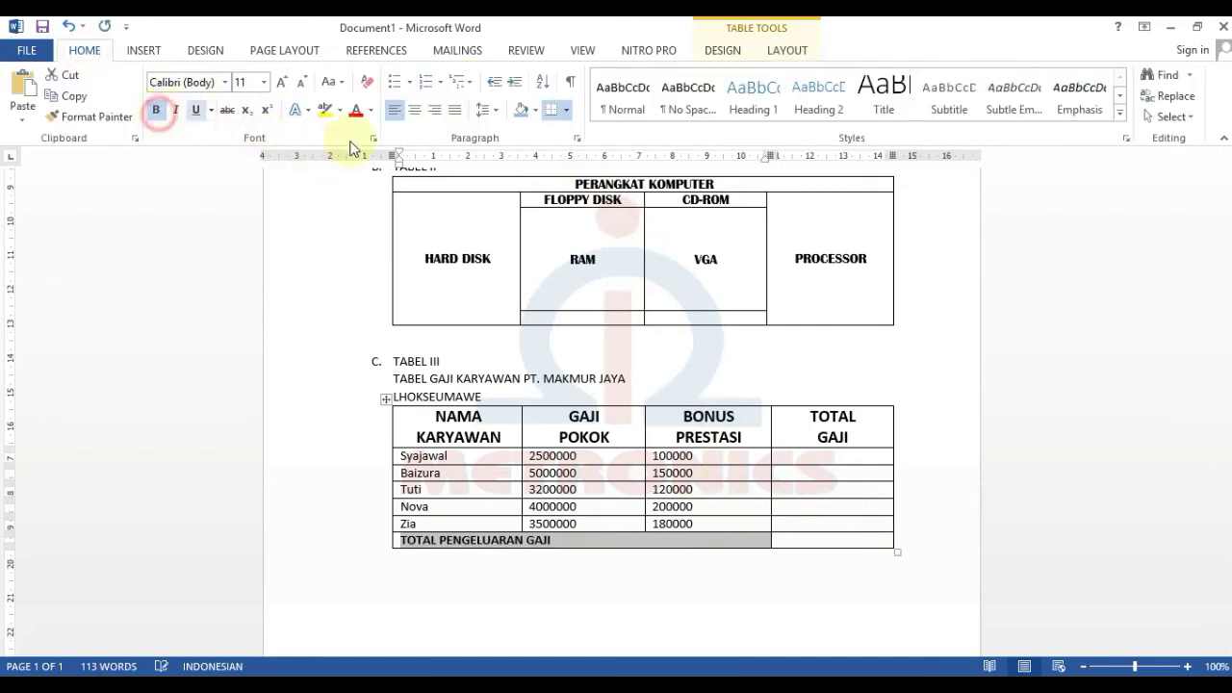
{"action": "left_click", "coordinate": [419, 113]}
{"action": "left_click", "coordinate": [757, 583]}
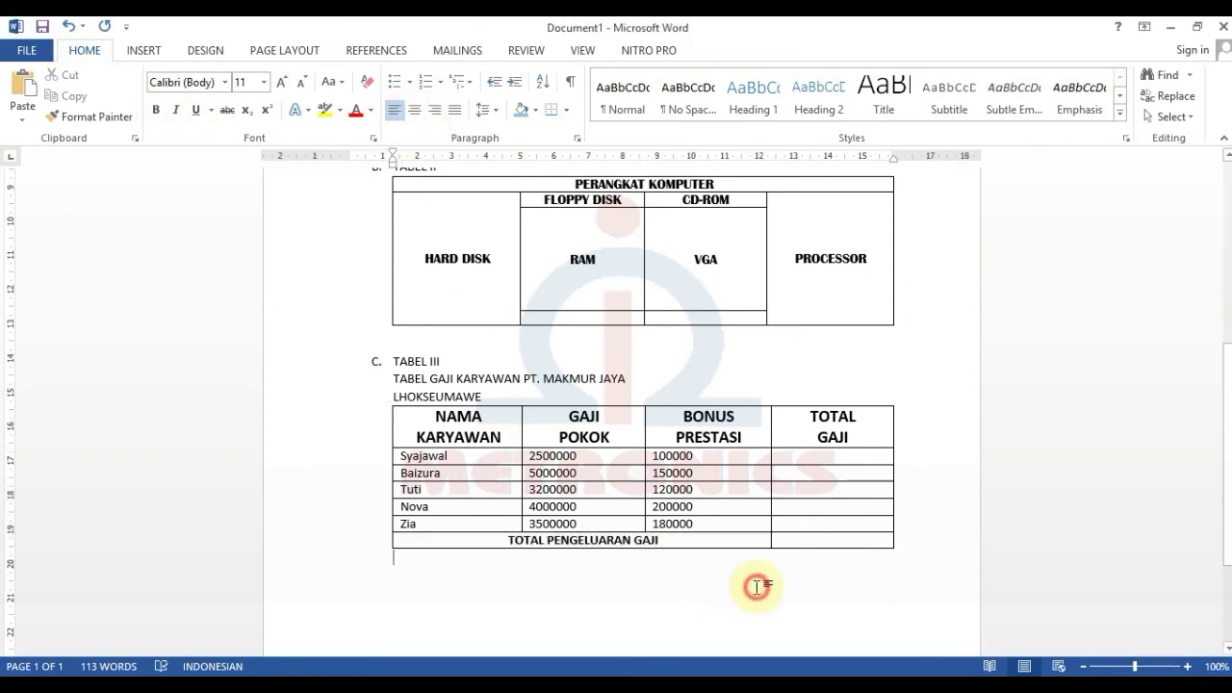
- Put the caret in Syajawal's empty TOTAL GAJI cell, removing a stray line there
{"action": "left_click", "coordinate": [793, 458]}
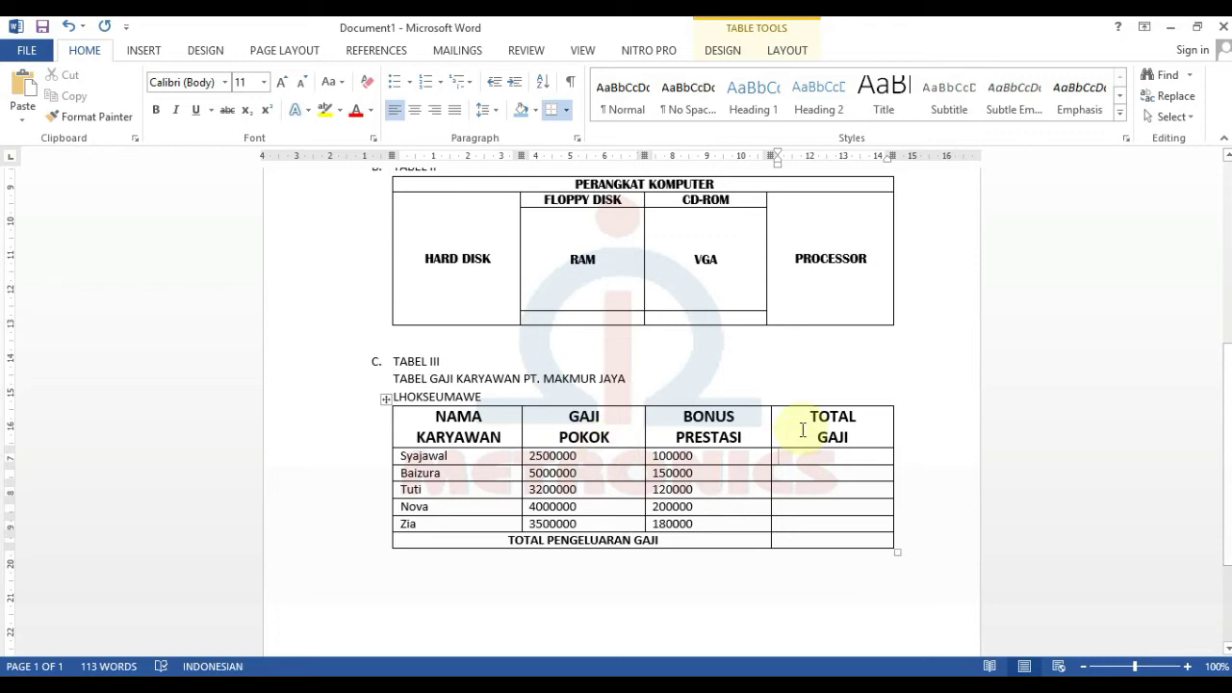
{"action": "key", "text": "Return"}
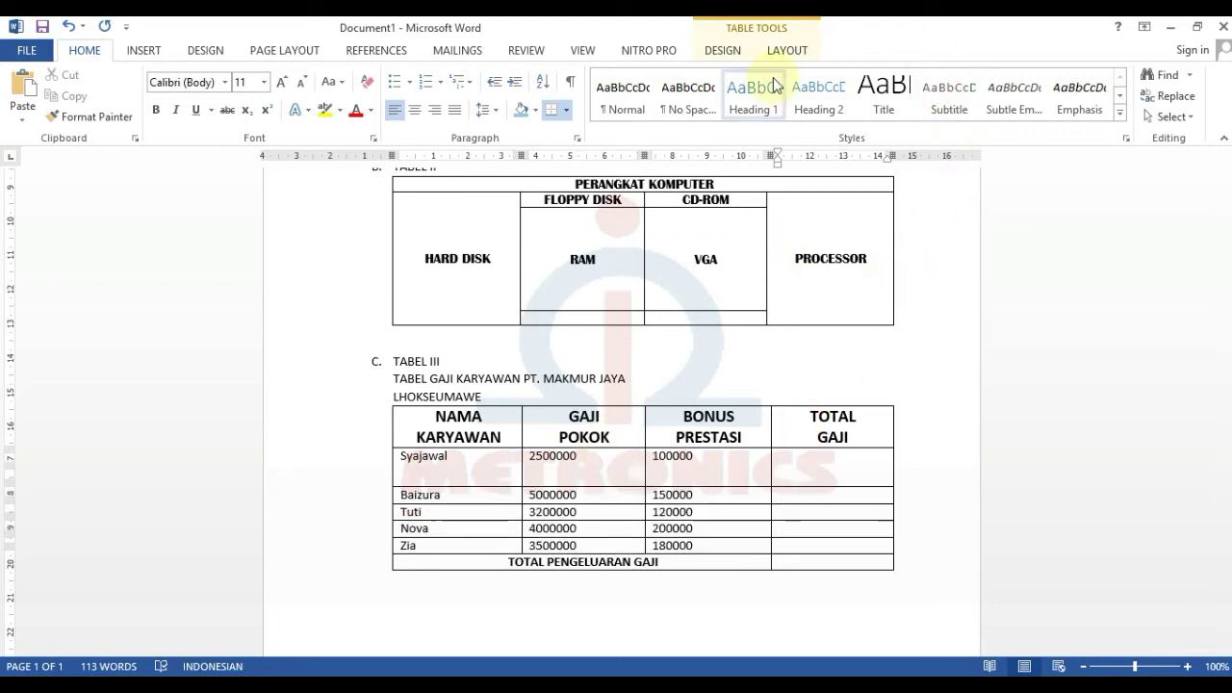
{"action": "key", "text": "BackSpace"}
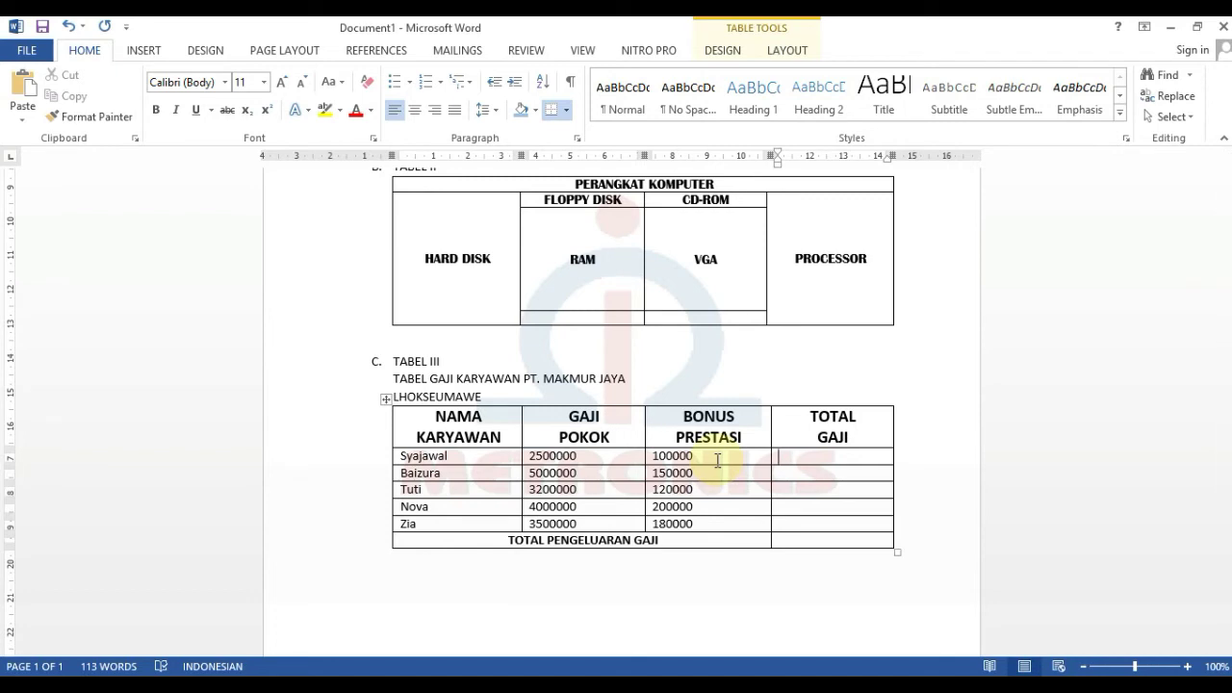
{"action": "left_click", "coordinate": [790, 51]}
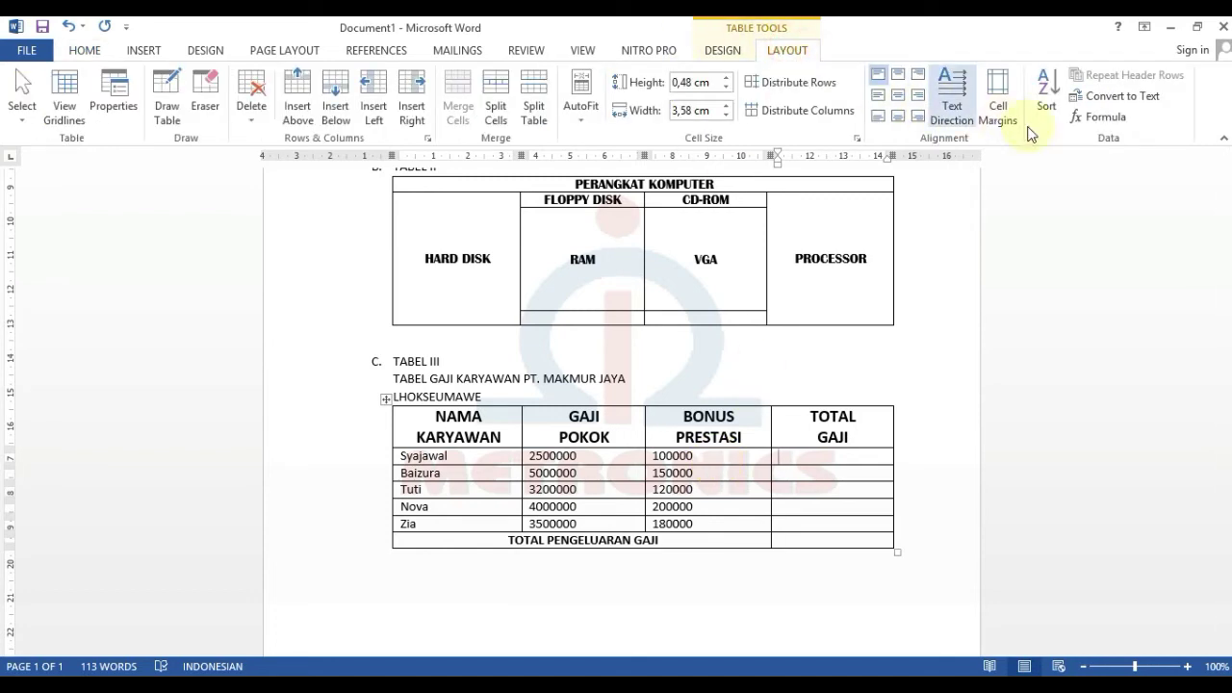
{"action": "left_click", "coordinate": [1105, 121]}
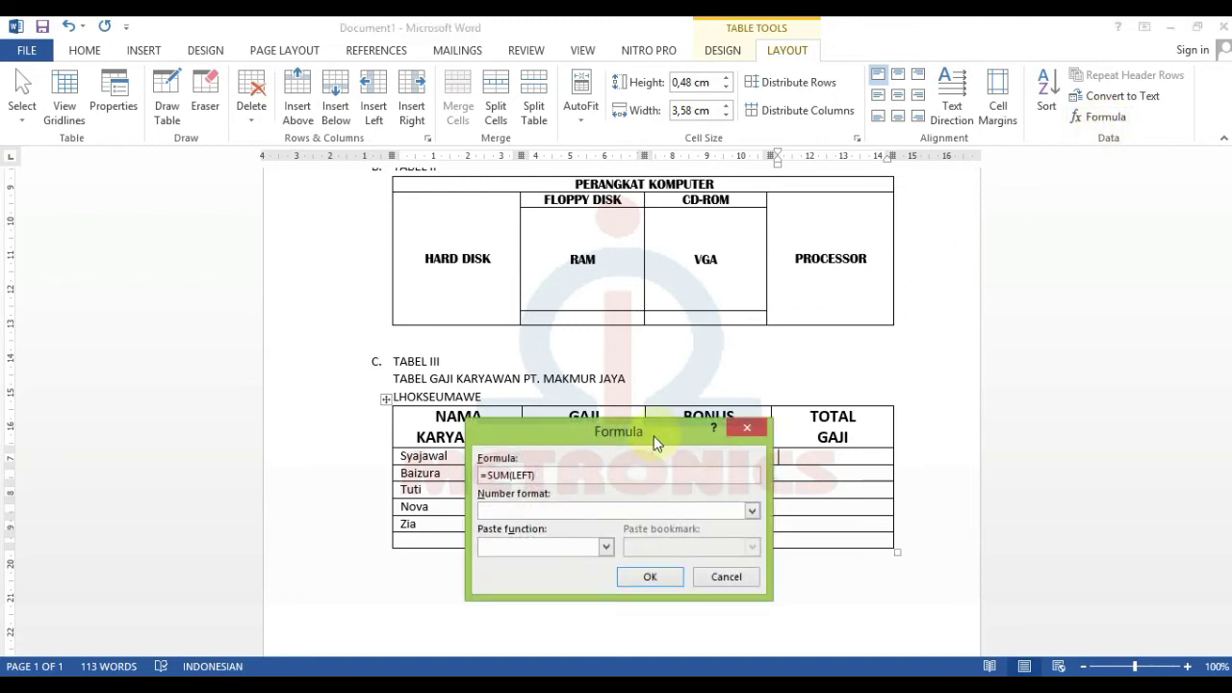
{"action": "left_click_drag", "start_coordinate": [628, 431], "coordinate": [1033, 429]}
{"action": "left_click_drag", "start_coordinate": [917, 476], "coordinate": [895, 476]}
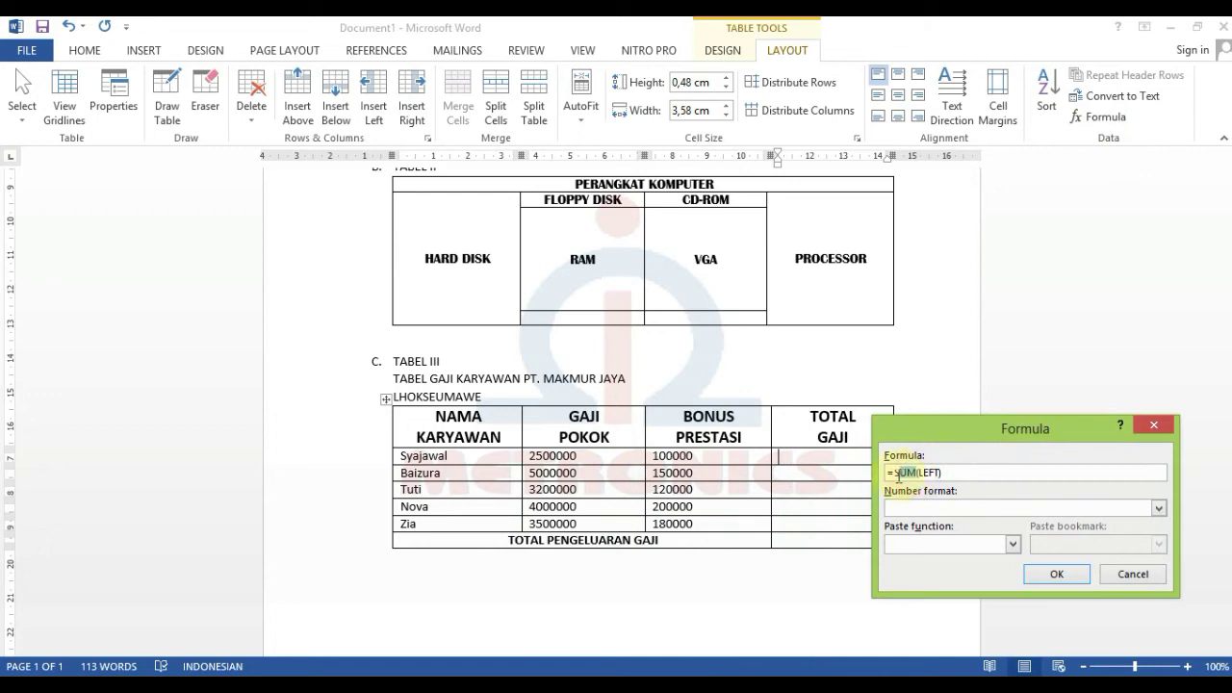
{"action": "key", "text": "BackSpace"}
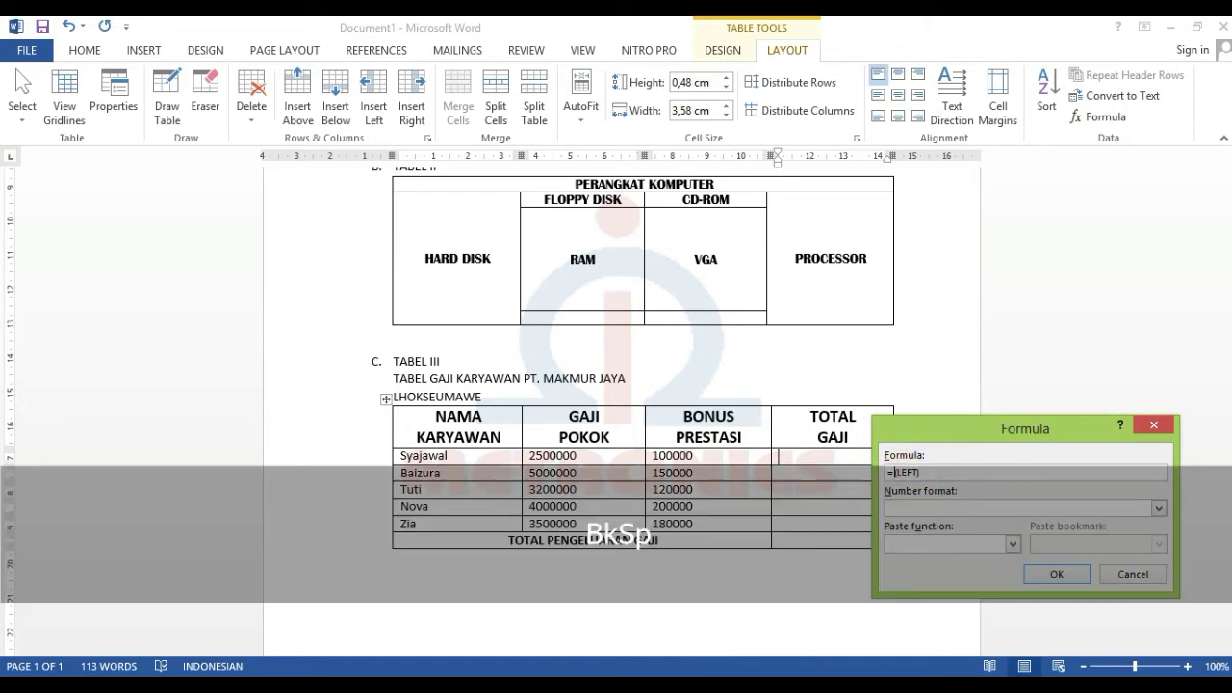
{"action": "type", "text": "PRODUCT"}
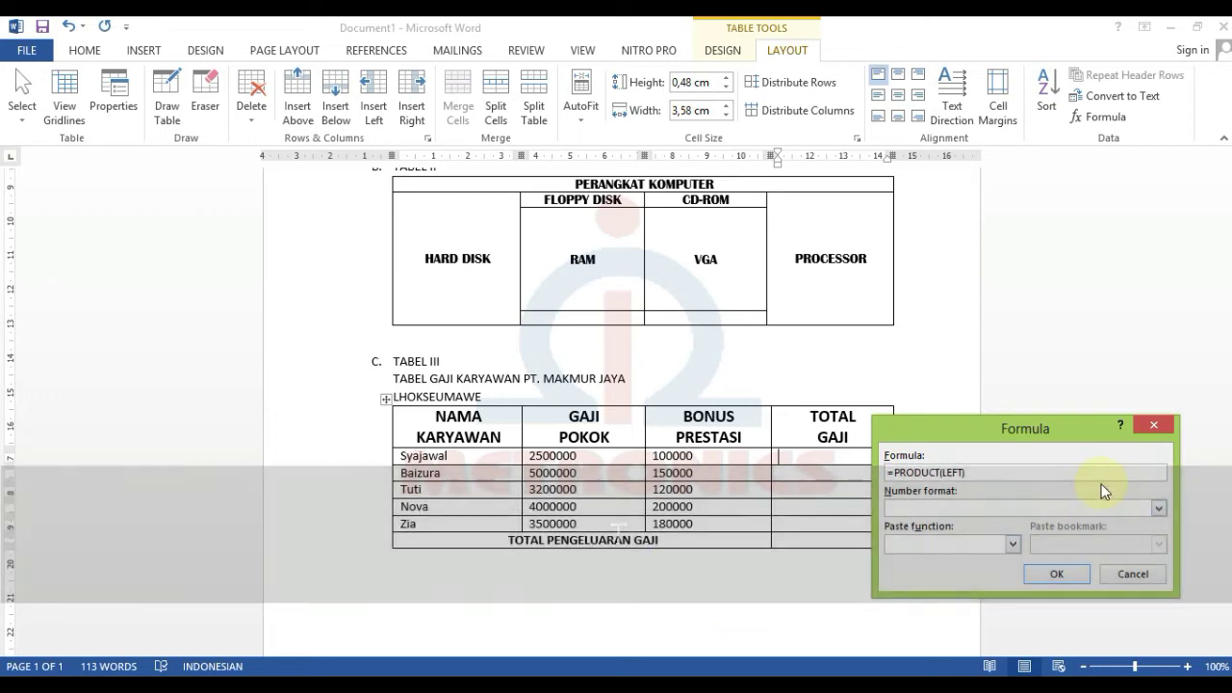
{"action": "left_click_drag", "start_coordinate": [1019, 434], "coordinate": [1052, 294]}
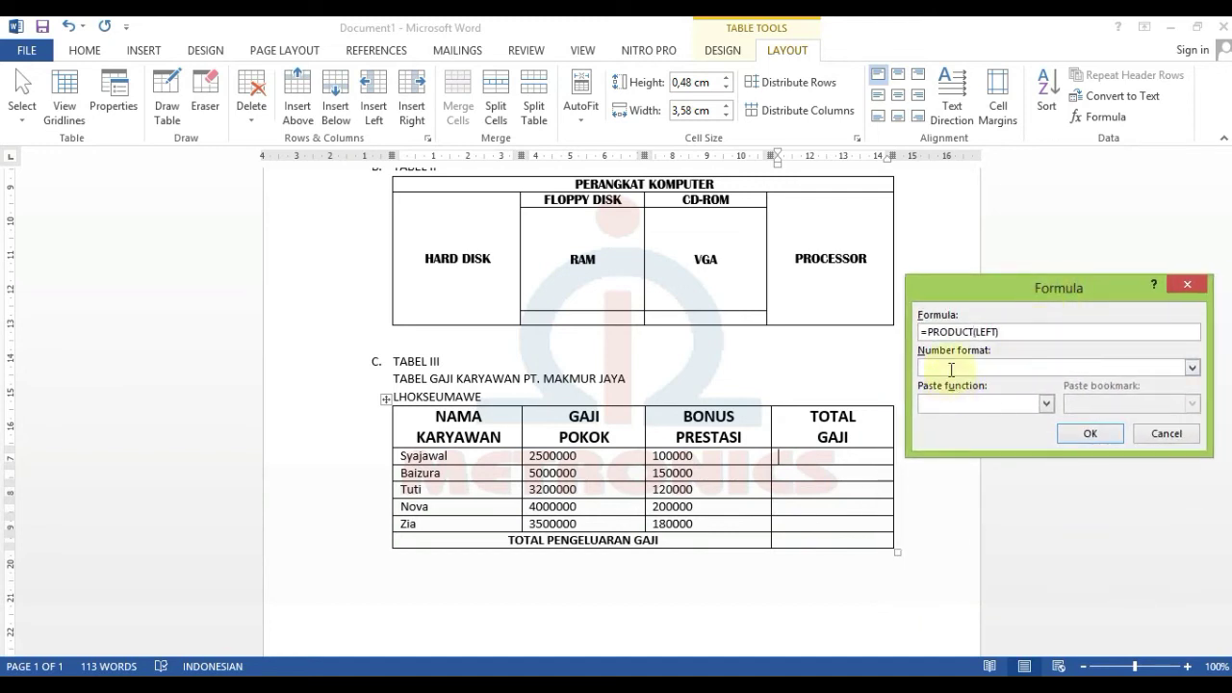
{"action": "left_click", "coordinate": [1192, 368]}
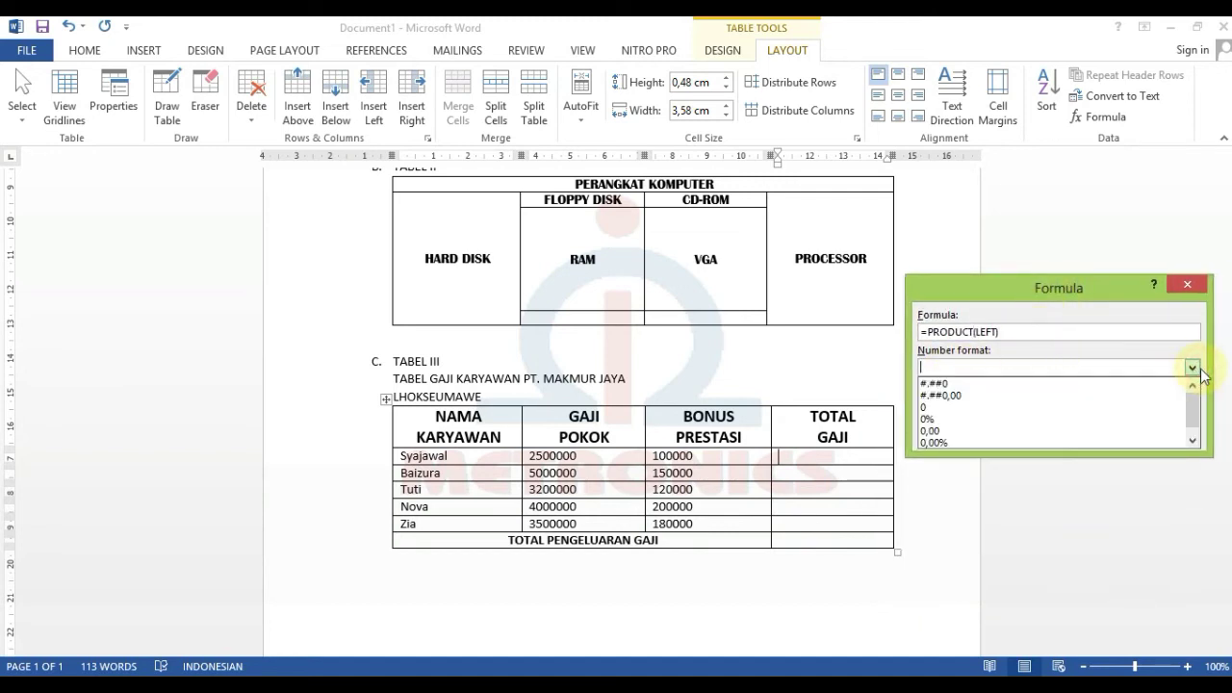
{"action": "left_click", "coordinate": [1193, 367]}
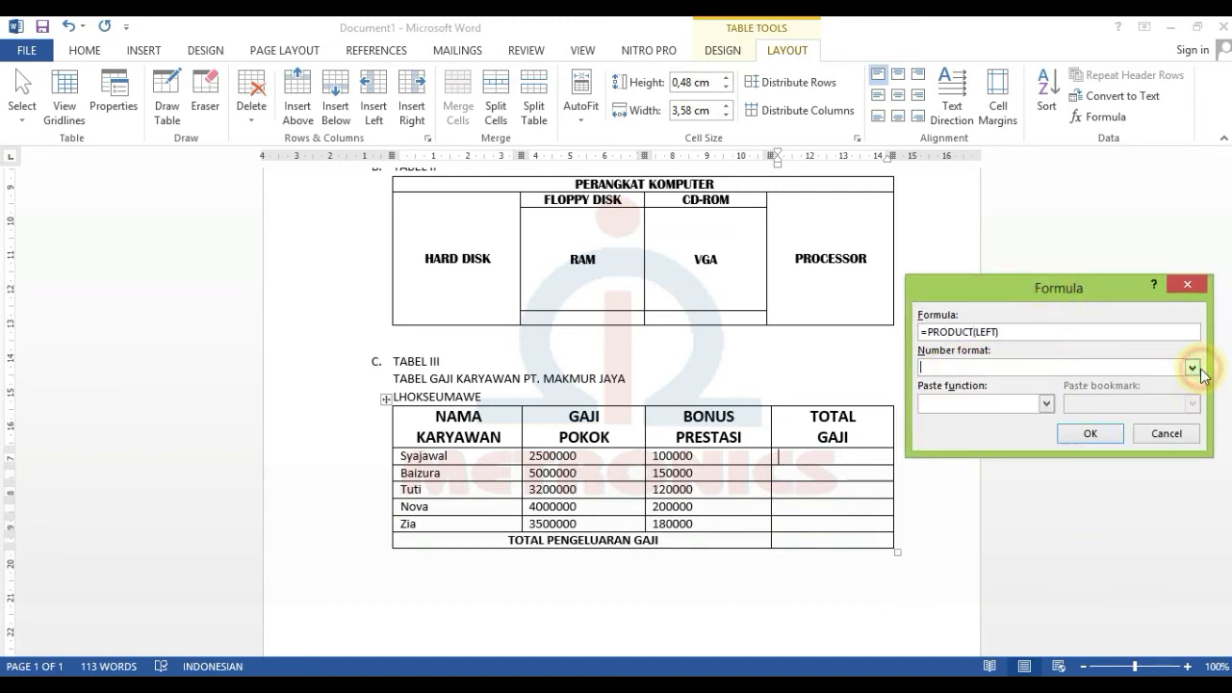
{"action": "left_click", "coordinate": [1052, 403]}
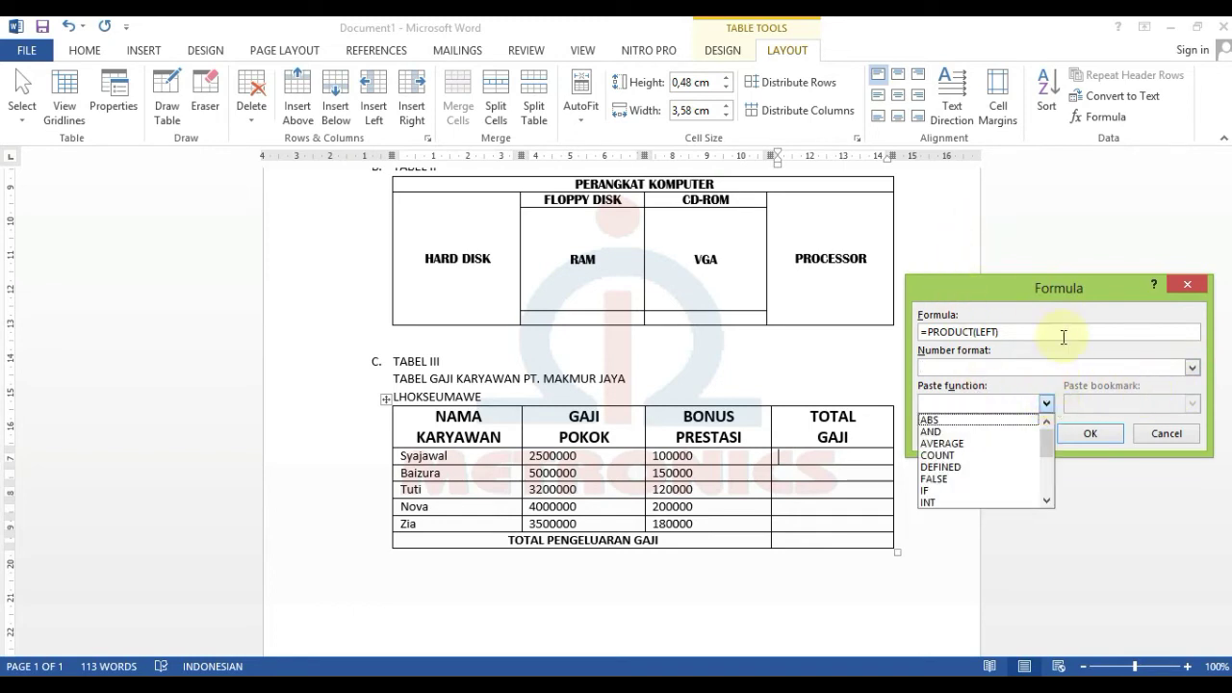
{"action": "left_click", "coordinate": [1088, 298]}
{"action": "left_click", "coordinate": [1089, 435]}
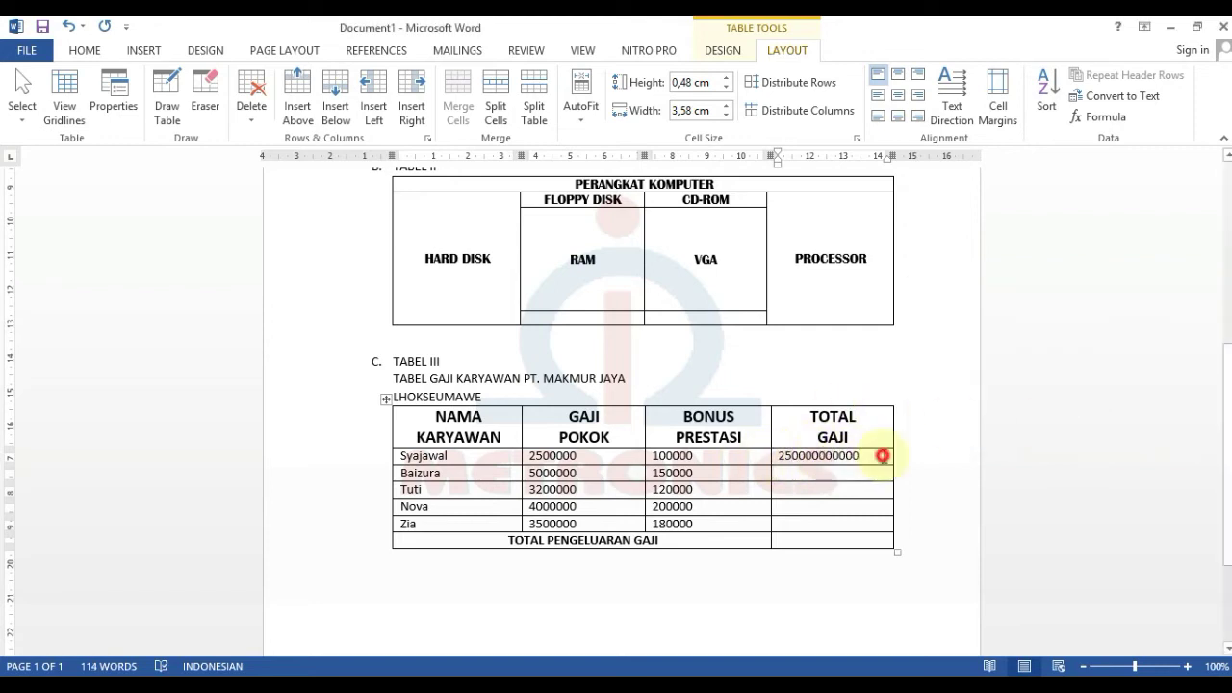
{"action": "left_click_drag", "start_coordinate": [882, 454], "coordinate": [780, 458]}
- Delete the old total and change the first employee's formula from SUM to =PRODUCT(LEFT)
{"action": "key", "text": "BackSpace"}
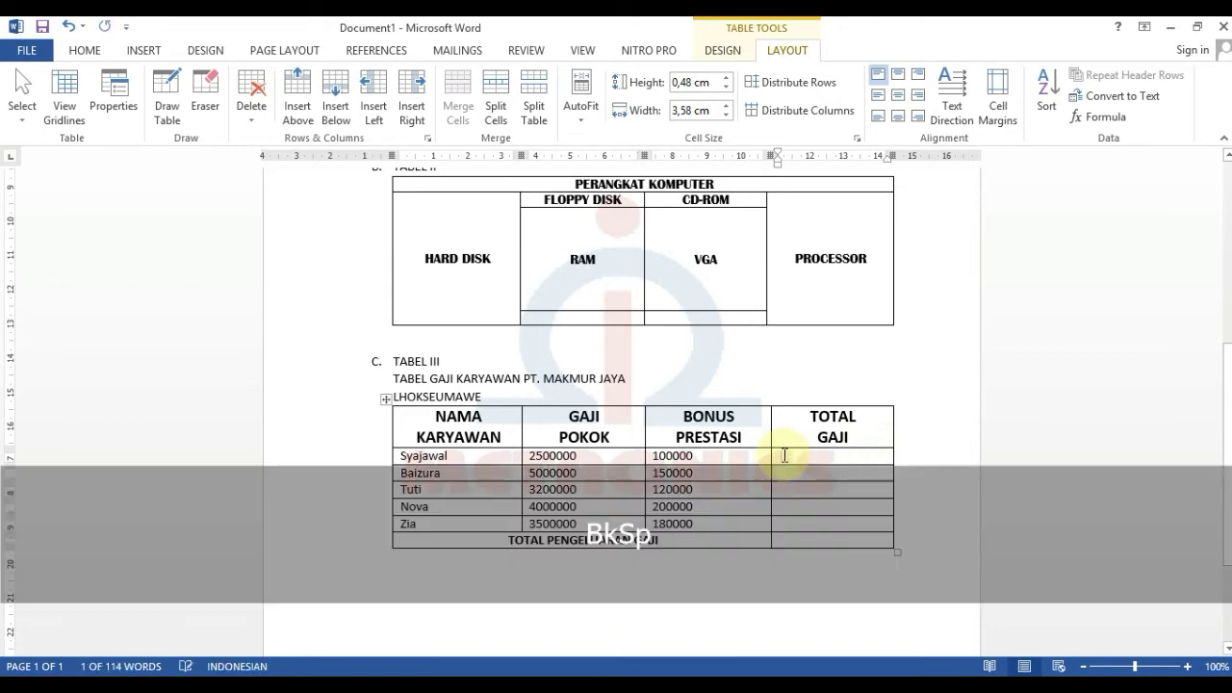
{"action": "left_click", "coordinate": [1105, 116]}
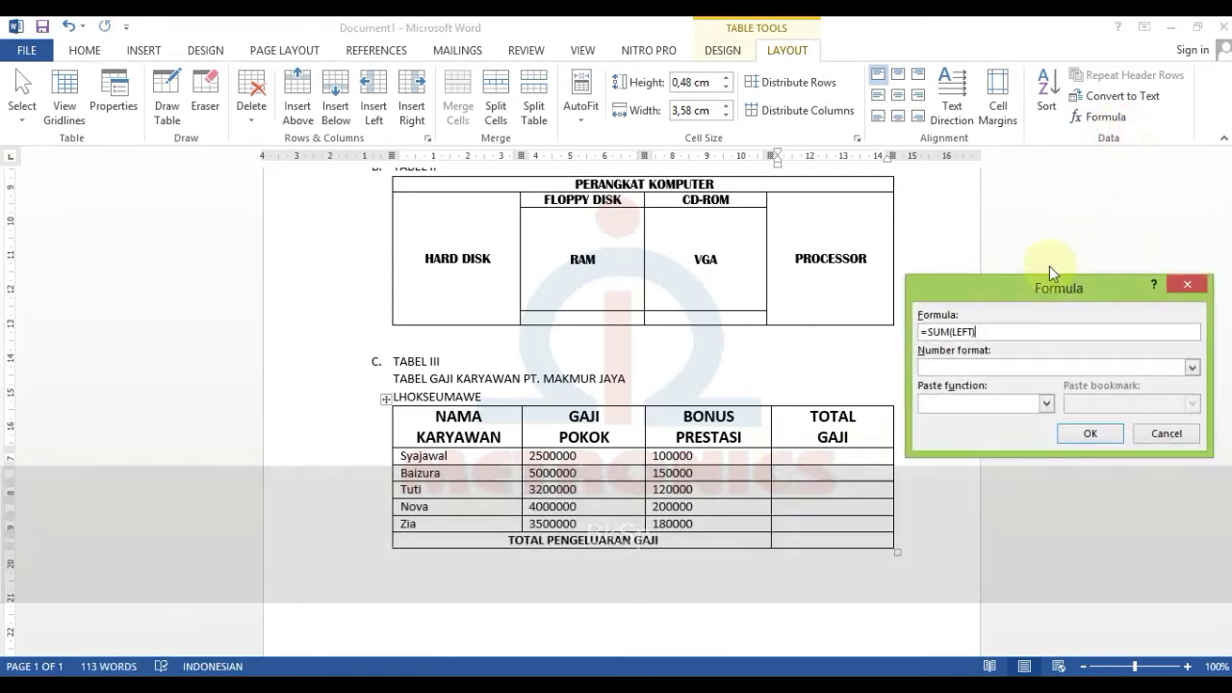
{"action": "left_click", "coordinate": [948, 331]}
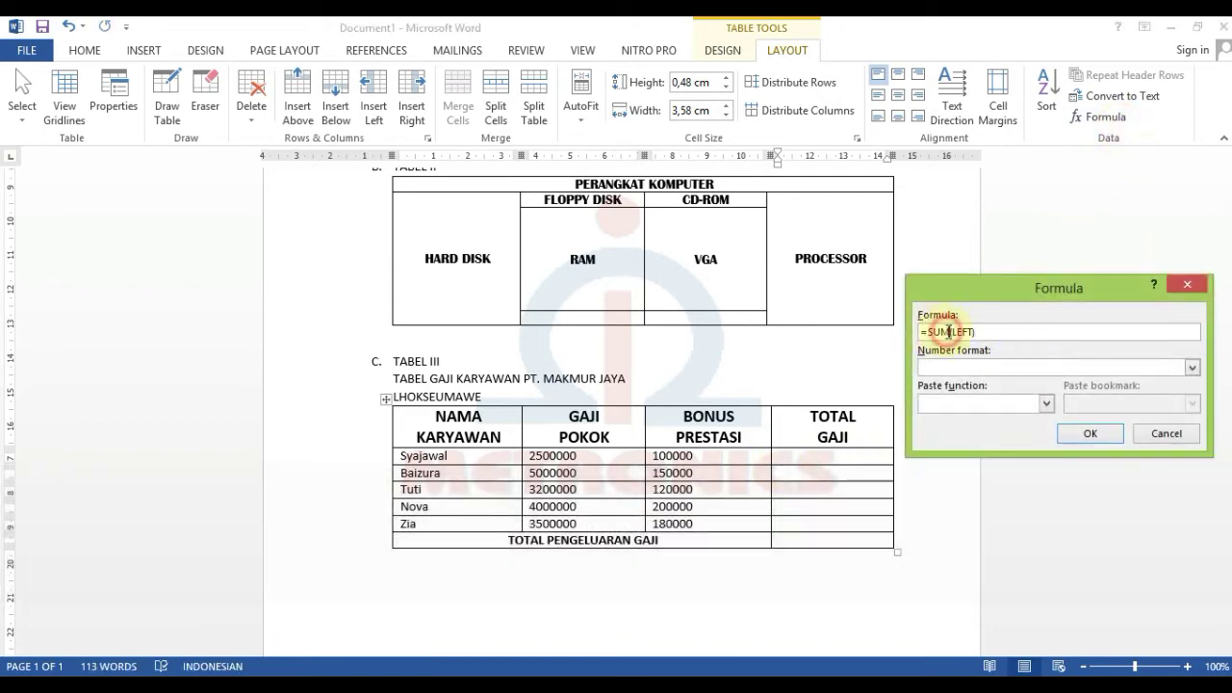
{"action": "key", "text": "BackSpace"}
{"action": "type", "text": "PR"}
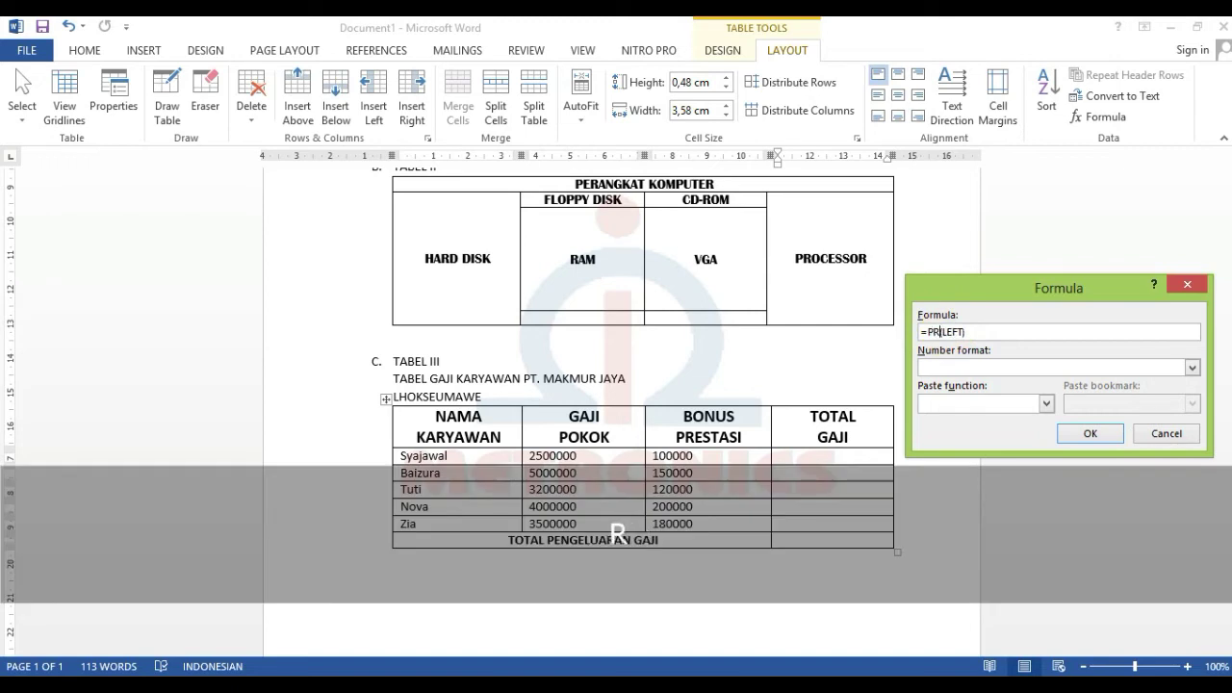
{"action": "type", "text": "ODUCT"}
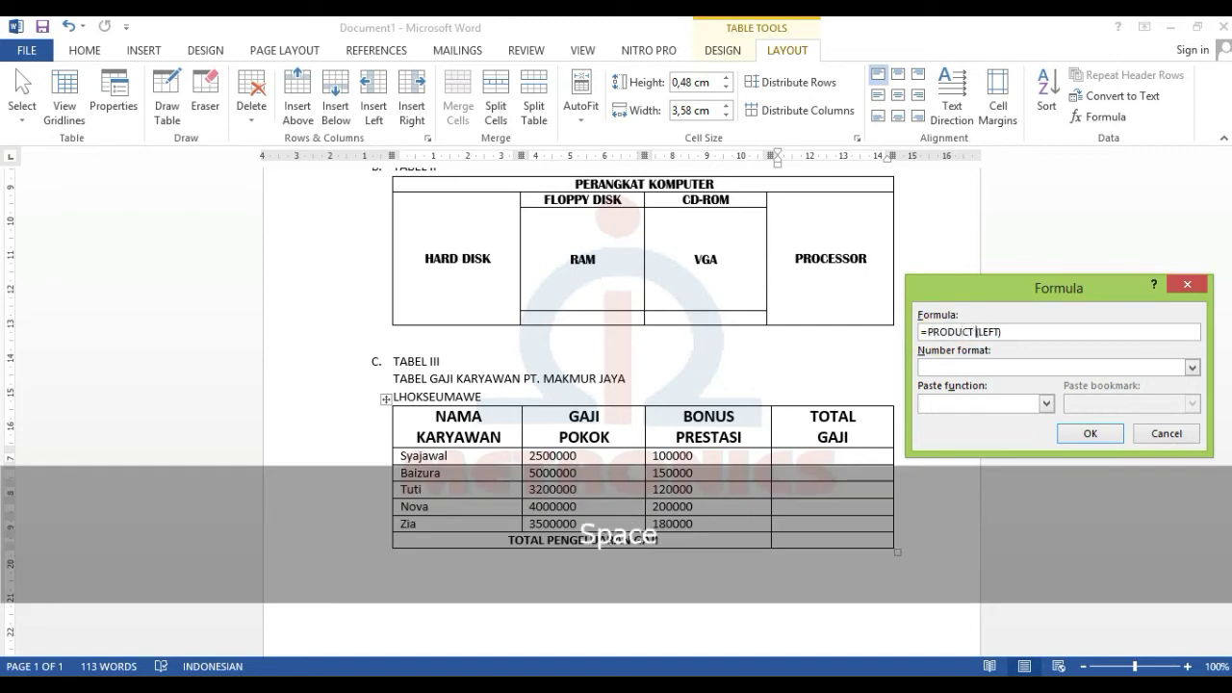
{"action": "key", "text": "BackSpace"}
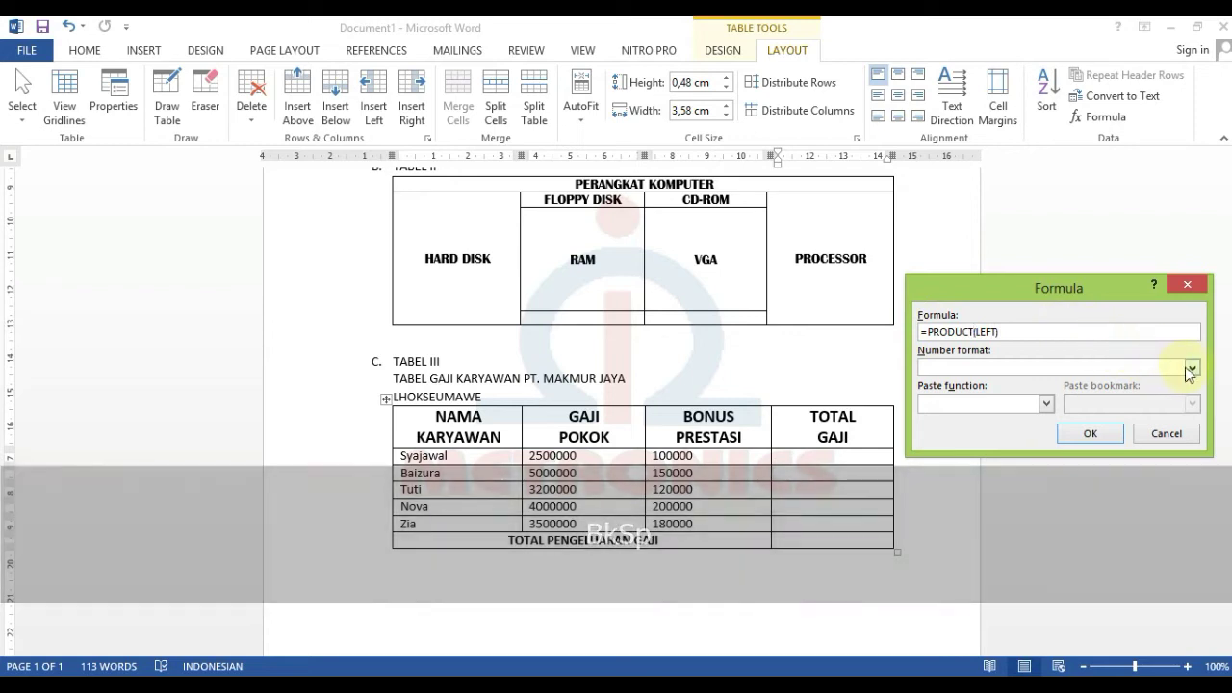
- Format the product as Rp#.##0, giving Rp250.000.000.000, then delete that result
{"action": "left_click", "coordinate": [1192, 367]}
{"action": "scroll", "coordinate": [1037, 435], "scroll_direction": "down", "scroll_amount": 1}
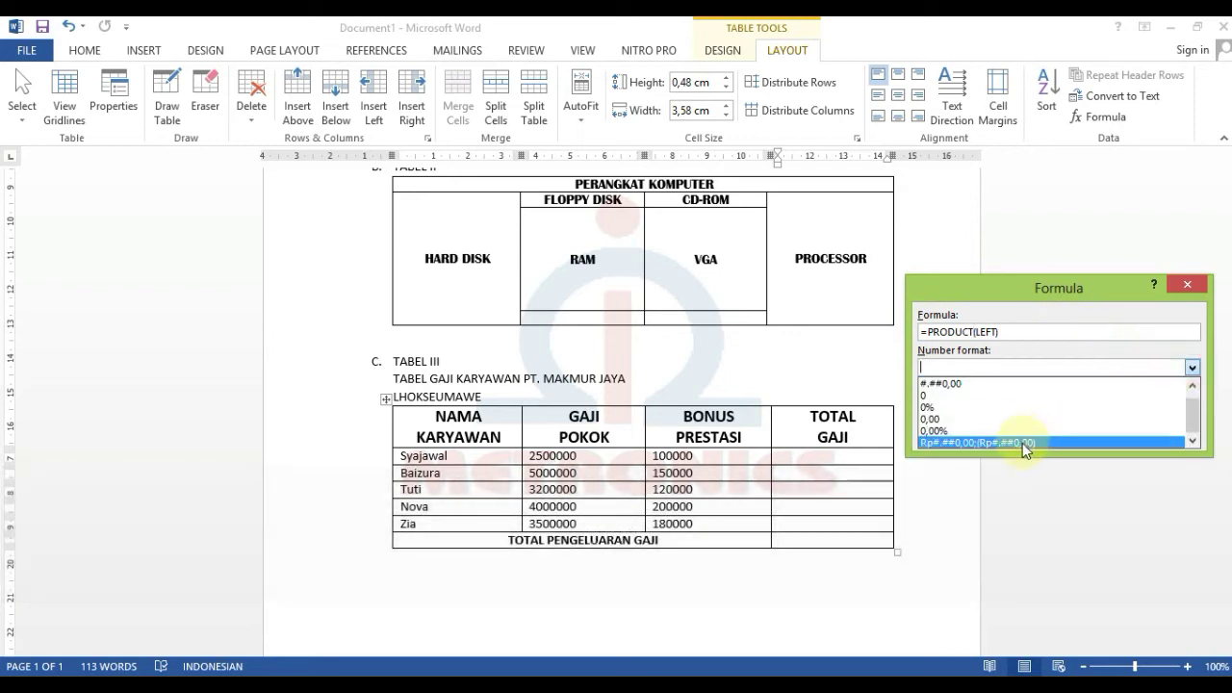
{"action": "left_click", "coordinate": [1036, 441]}
{"action": "left_click", "coordinate": [1006, 367]}
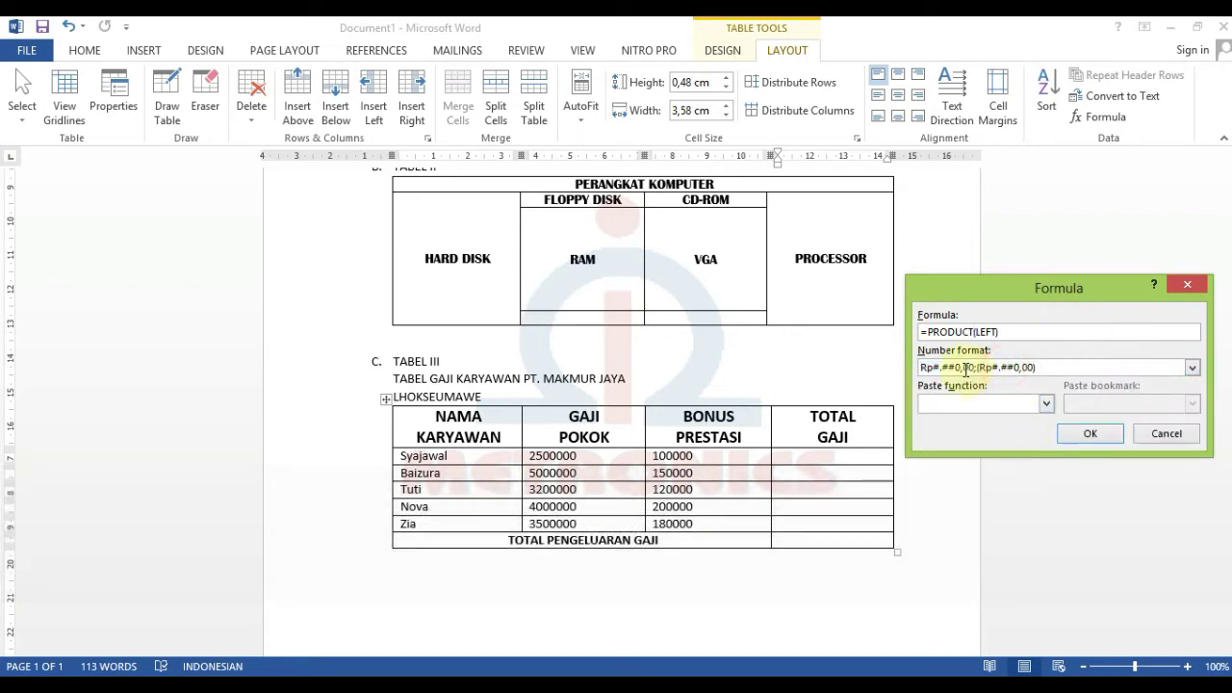
{"action": "left_click_drag", "start_coordinate": [960, 367], "coordinate": [1076, 364]}
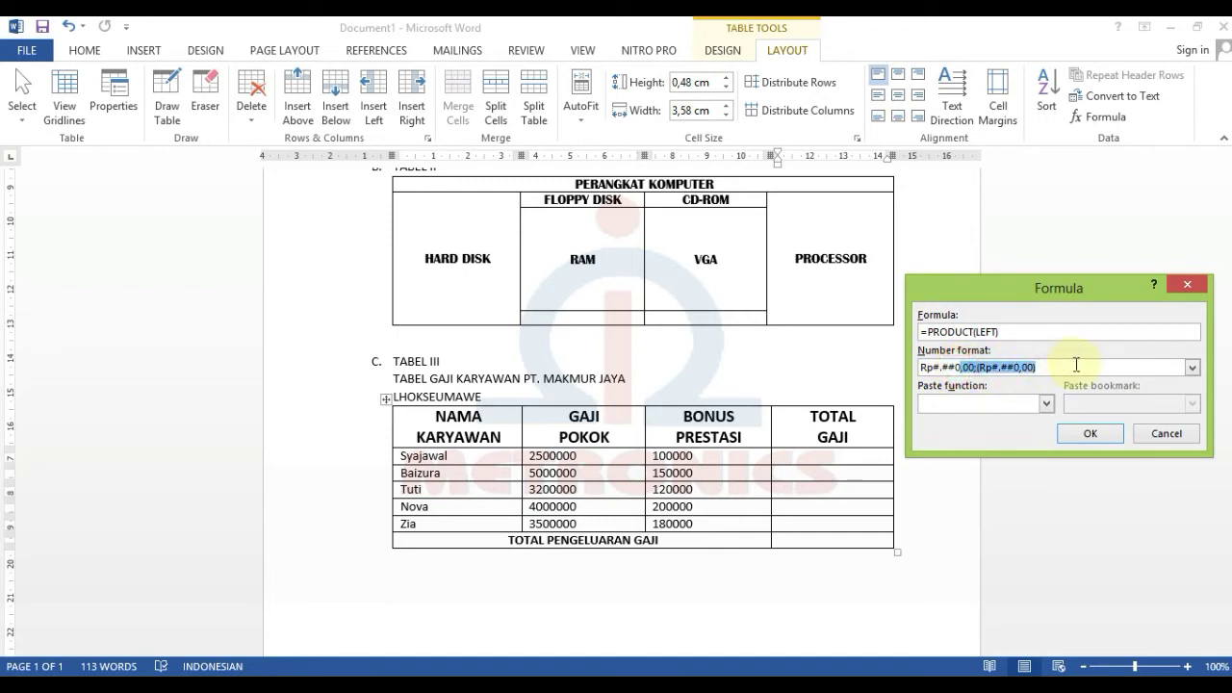
{"action": "key", "text": "BackSpace"}
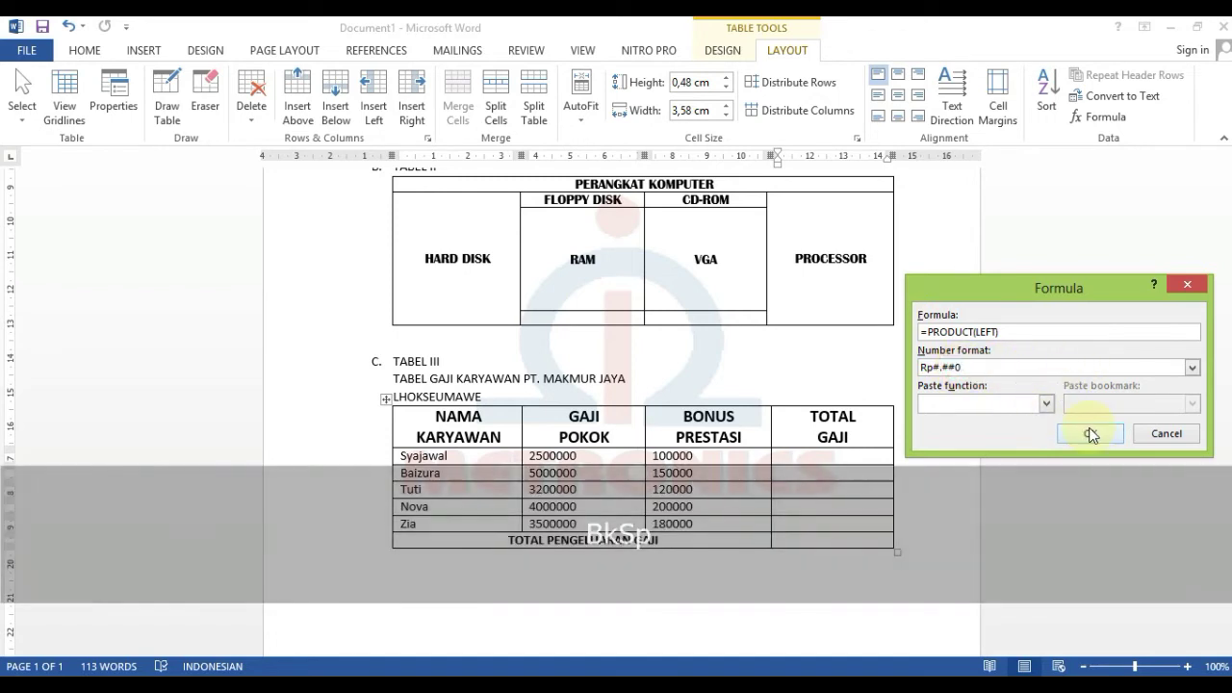
{"action": "left_click", "coordinate": [1093, 435]}
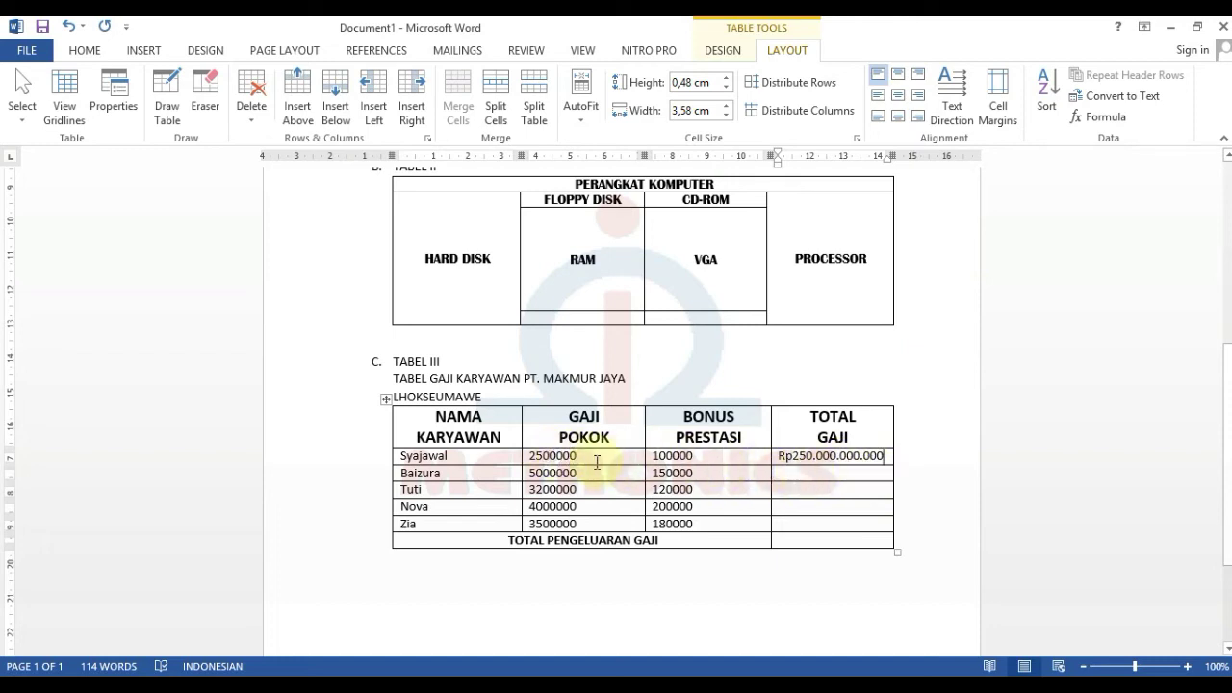
{"action": "left_click_drag", "start_coordinate": [882, 455], "coordinate": [782, 468]}
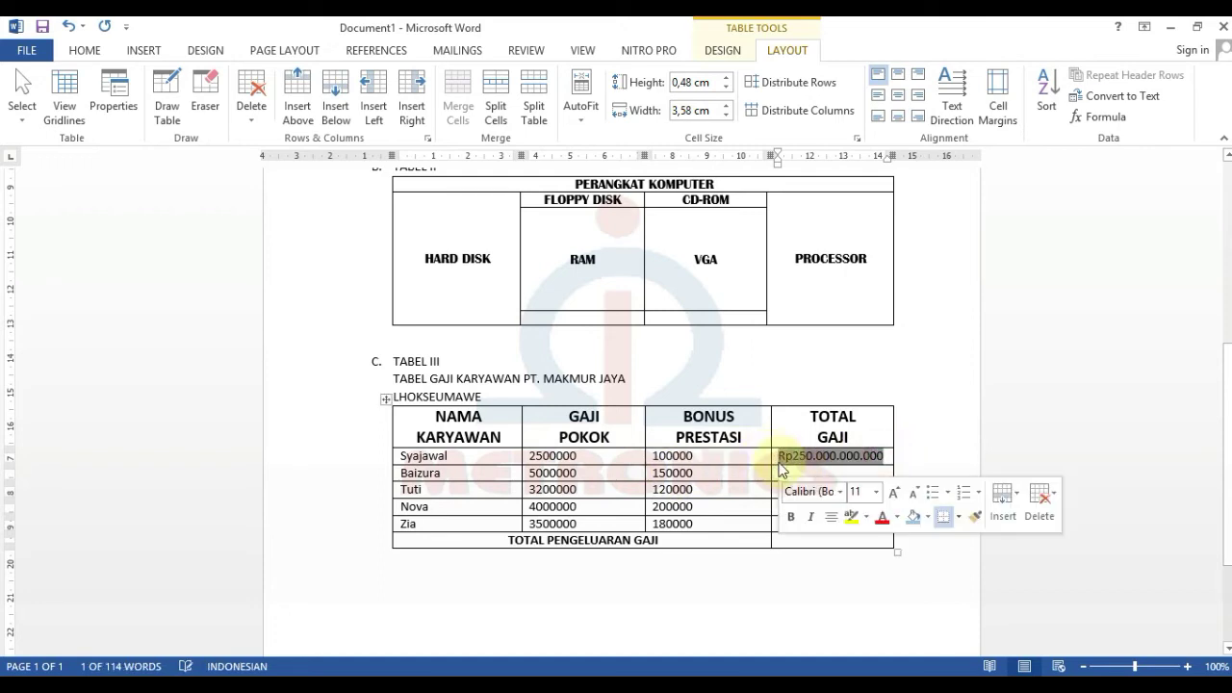
{"action": "key", "text": "BackSpace"}
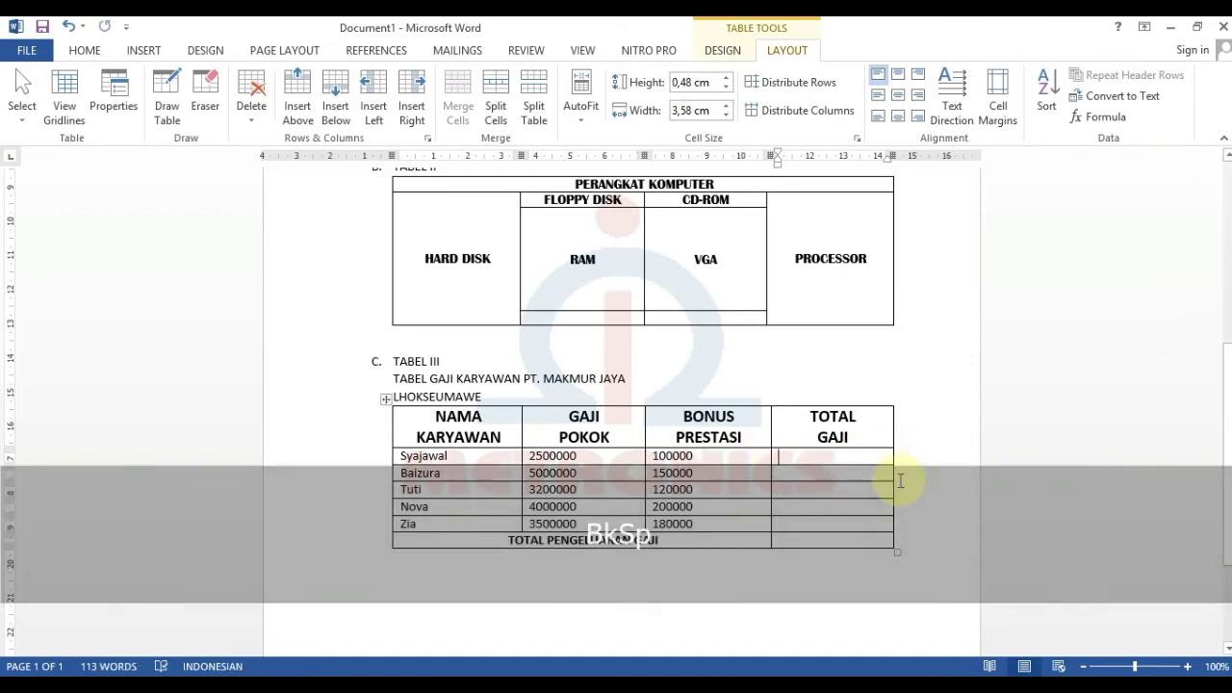
- Fill the first employee's TOTAL GAJI with =SUM(LEFT) in Rp#.##0 format, showing Rp2.600.000
{"action": "left_click", "coordinate": [1098, 116]}
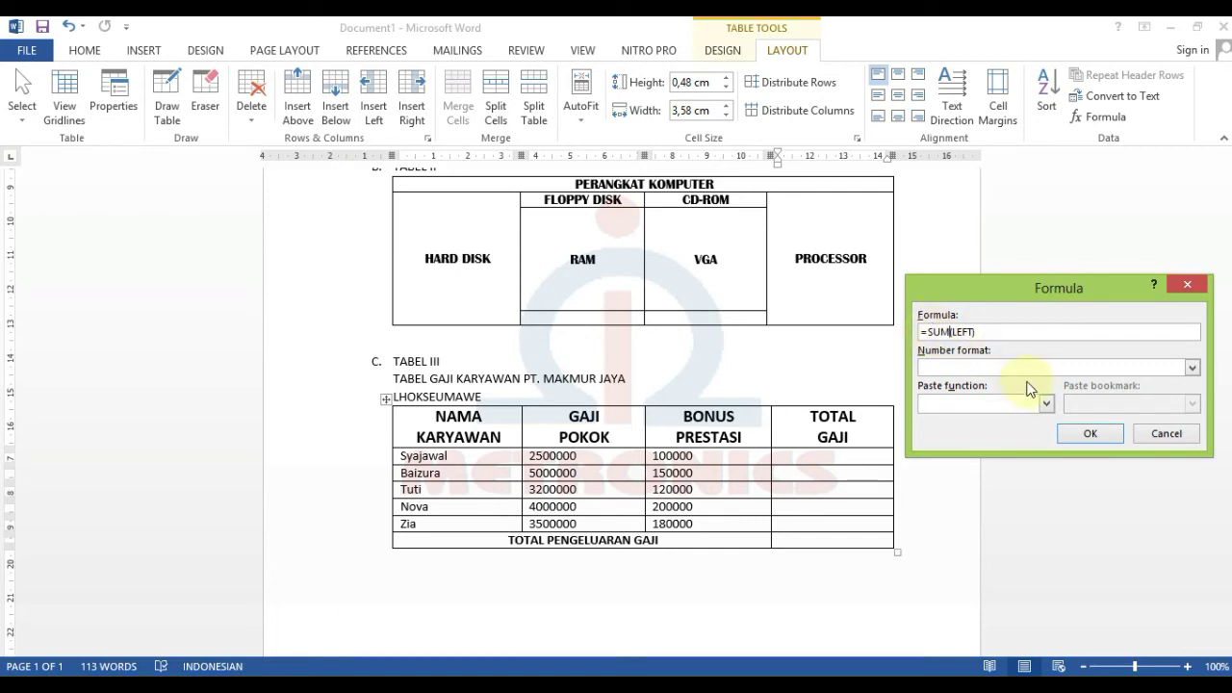
{"action": "left_click", "coordinate": [1192, 369]}
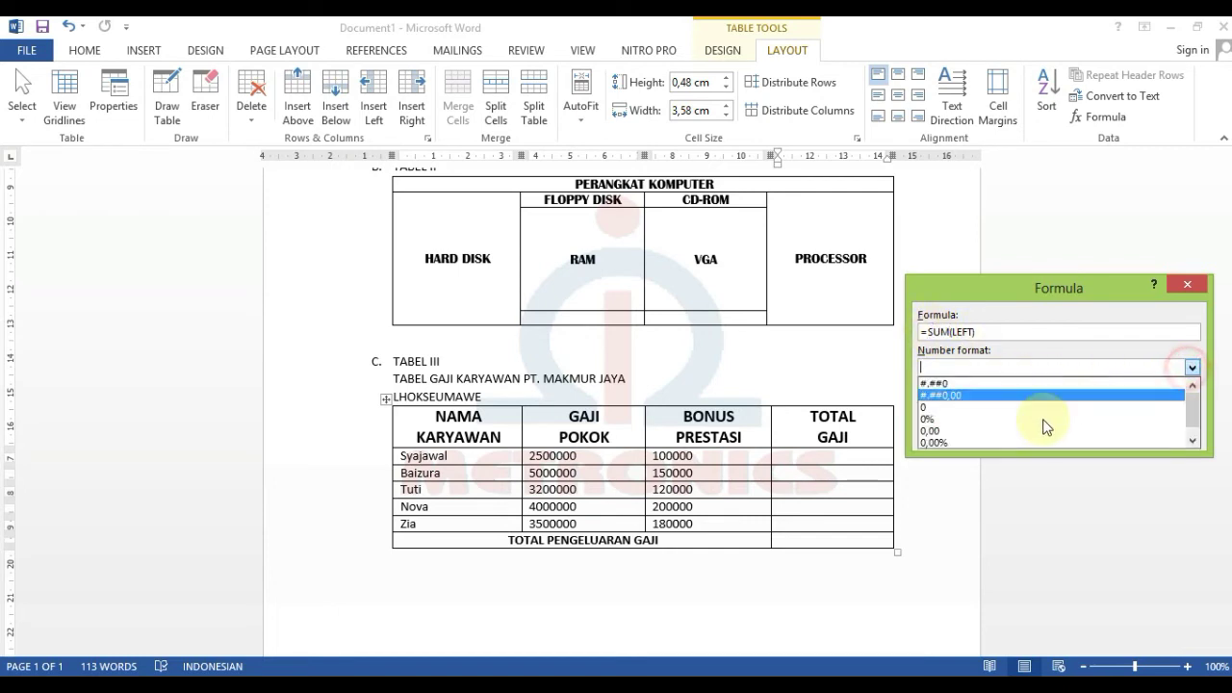
{"action": "left_click", "coordinate": [979, 445]}
{"action": "left_click", "coordinate": [964, 368]}
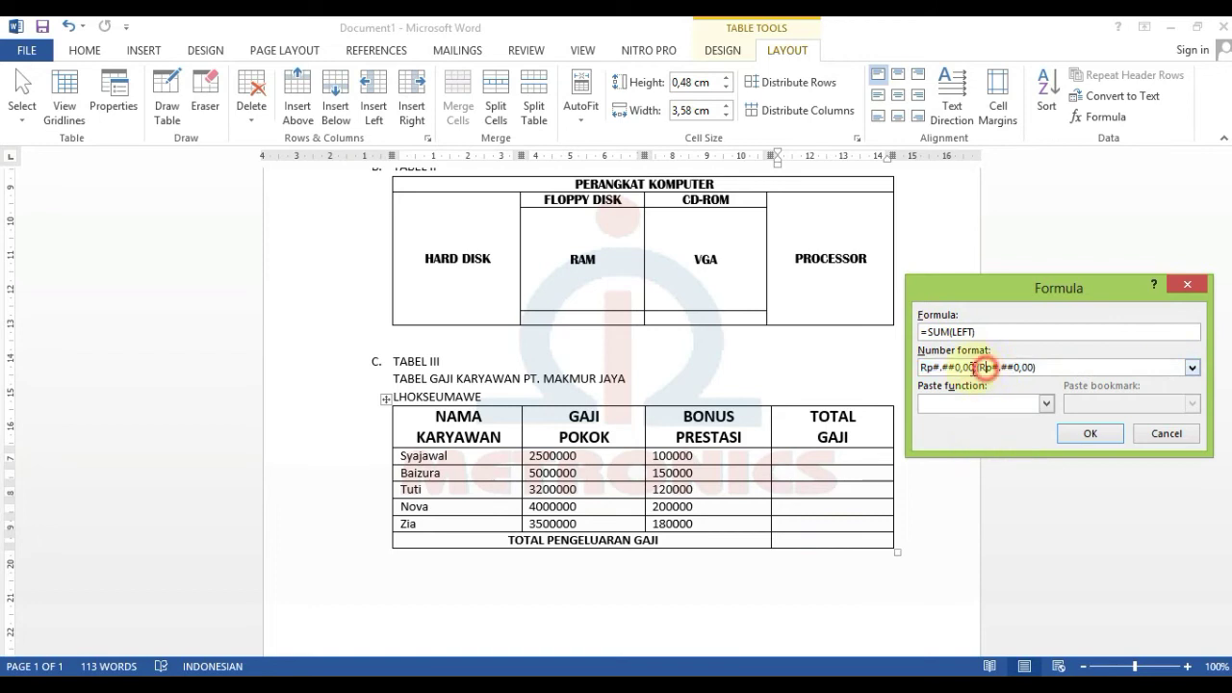
{"action": "left_click_drag", "start_coordinate": [958, 367], "coordinate": [1122, 369]}
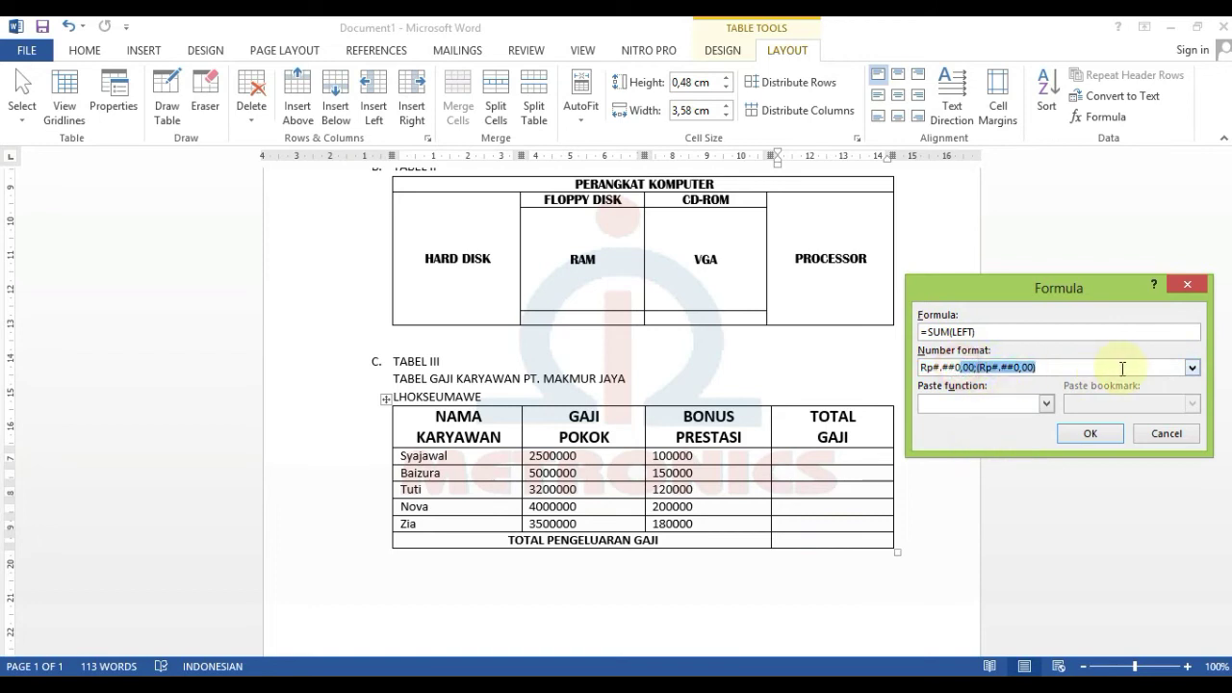
{"action": "key", "text": "BackSpace"}
{"action": "left_click", "coordinate": [1078, 434]}
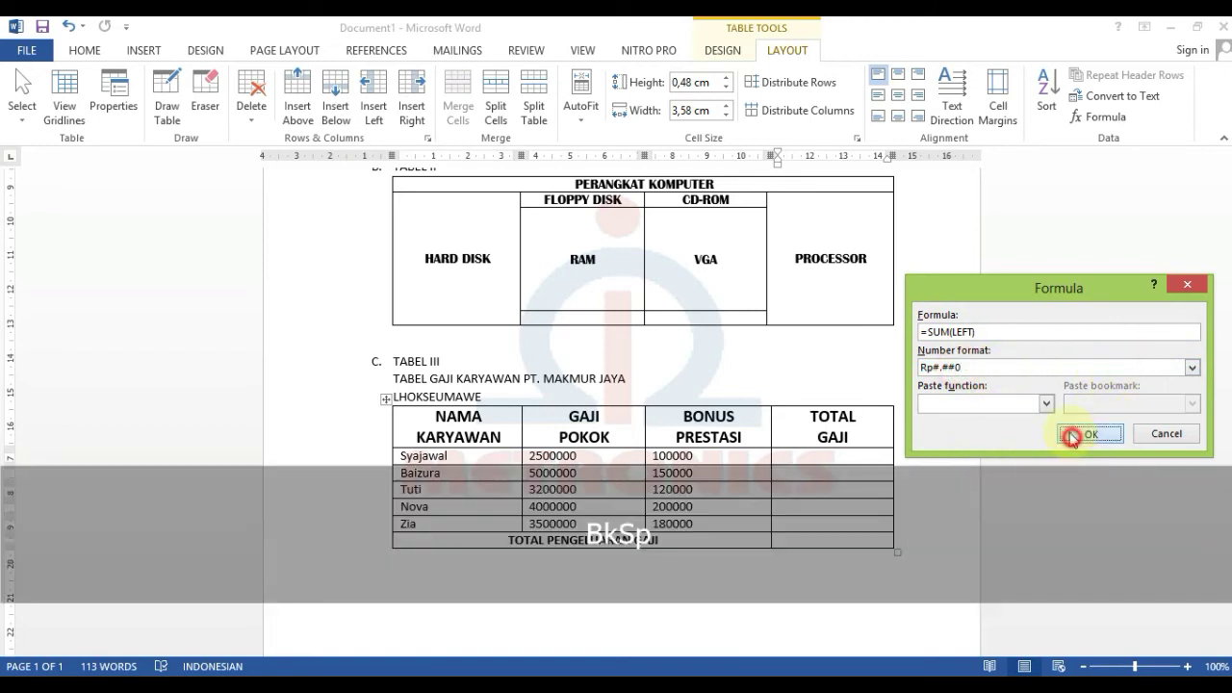
{"action": "left_click", "coordinate": [790, 472]}
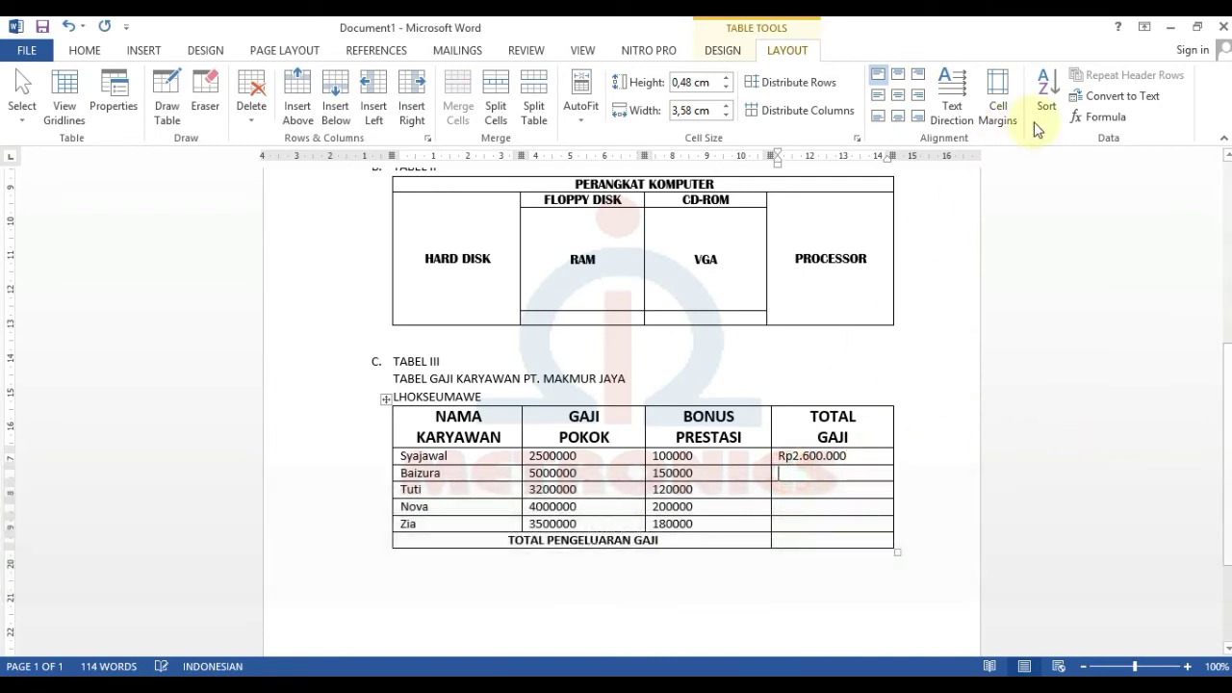
{"action": "left_click", "coordinate": [1105, 116]}
- Insert an unformatted SUM(LEFT) total for the second employee, then delete it
{"action": "double_click", "coordinate": [980, 331]}
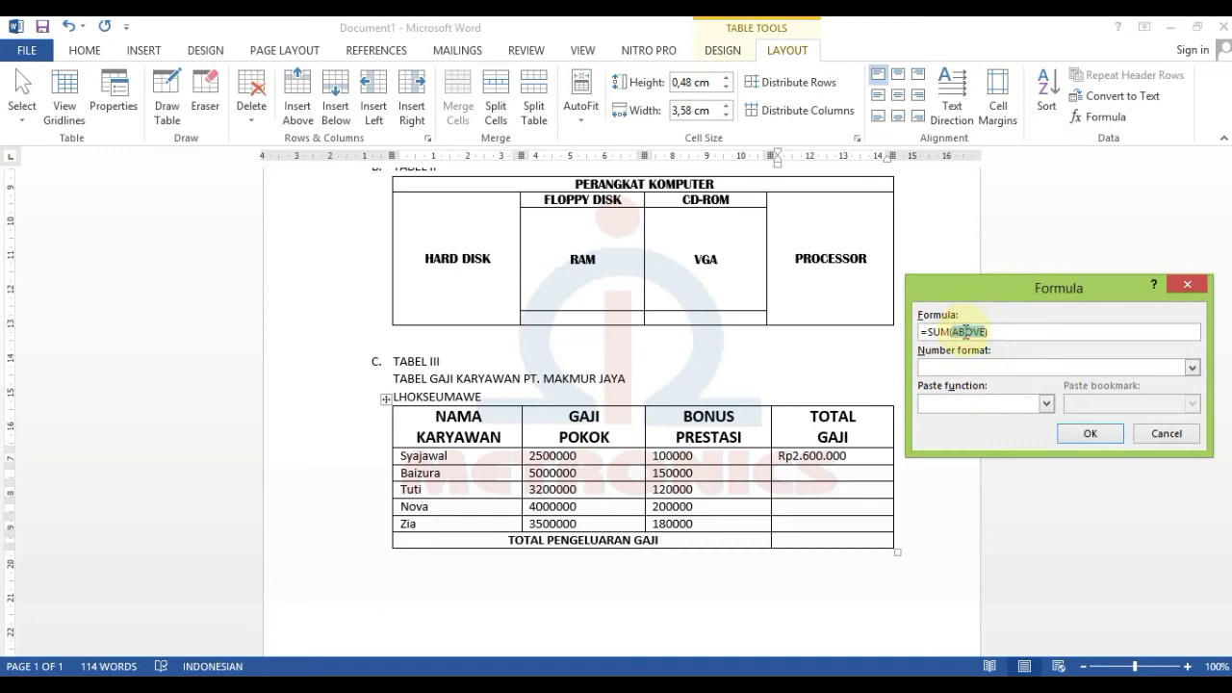
{"action": "type", "text": "LEFT"}
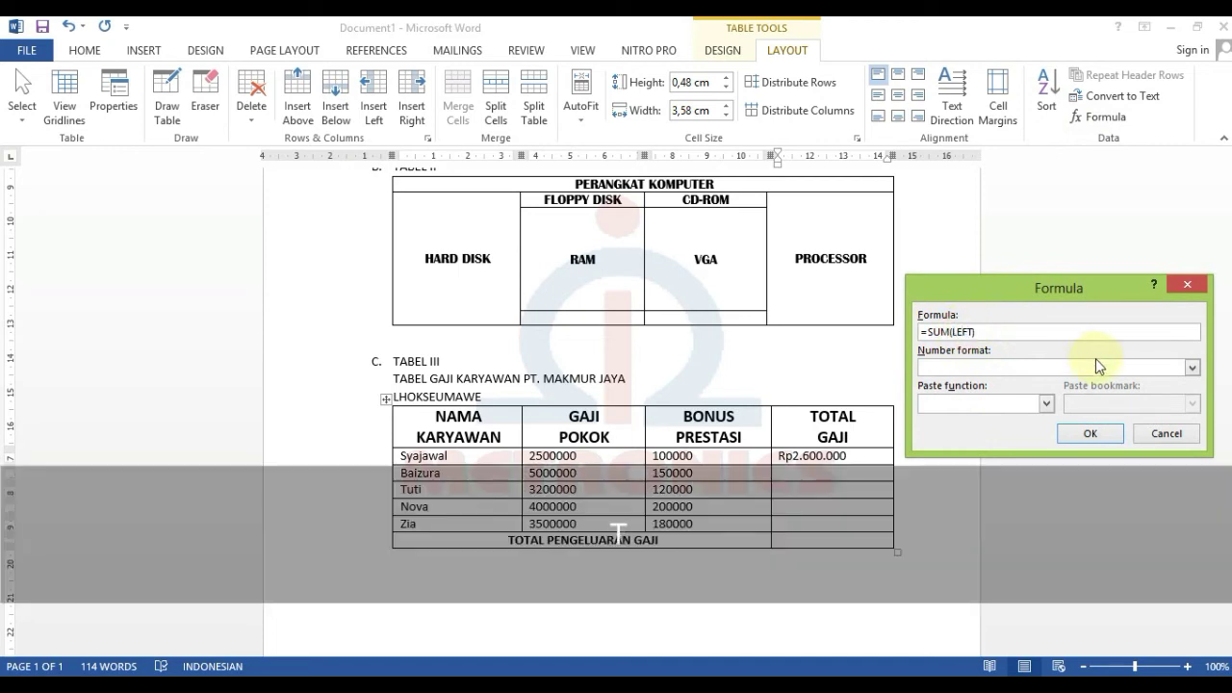
{"action": "left_click", "coordinate": [1090, 433]}
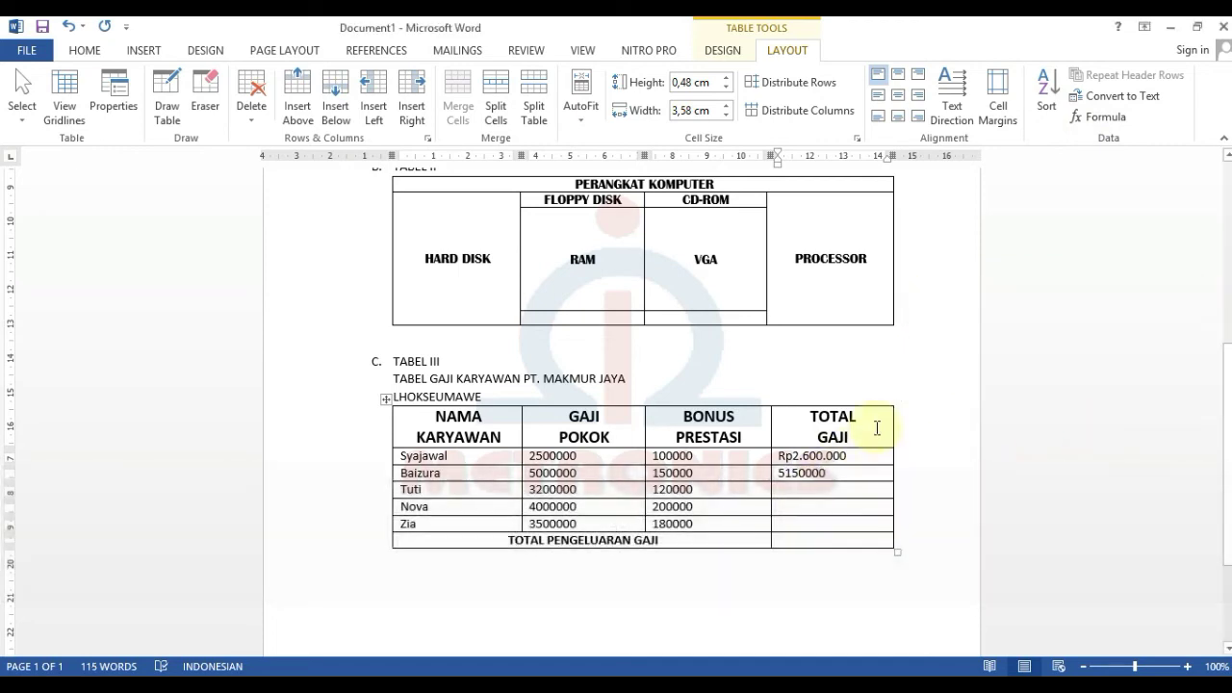
{"action": "key", "text": "BackSpace"}
{"action": "key", "text": "BackSpace"}
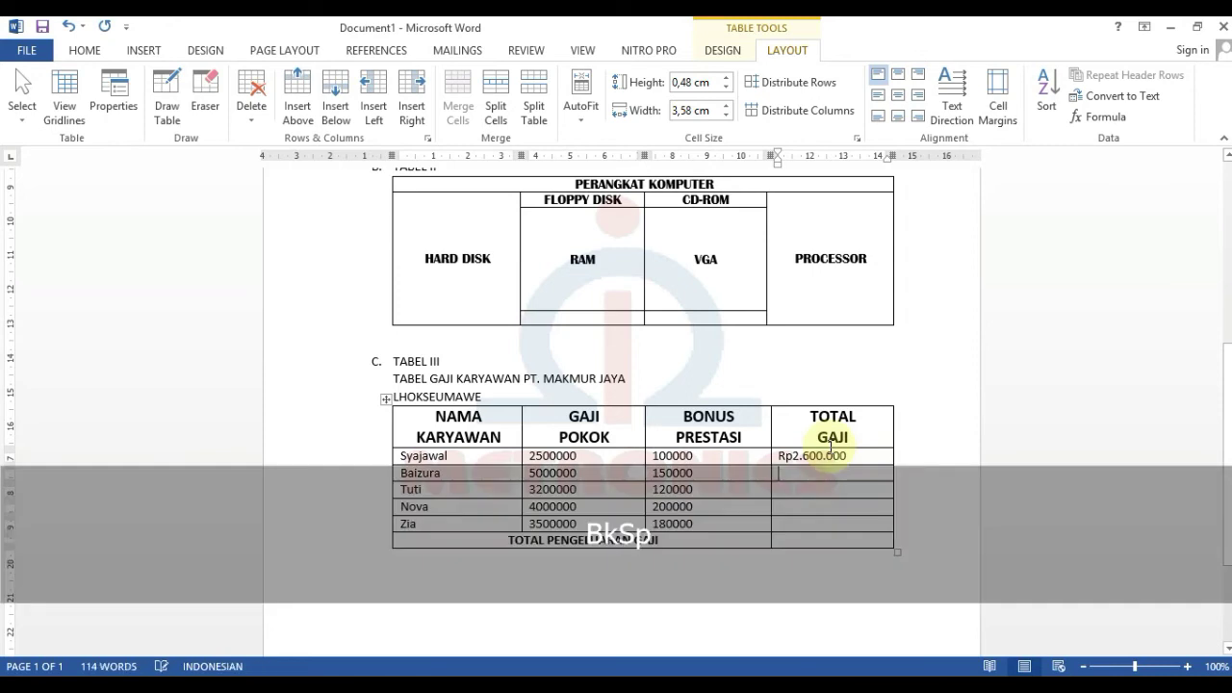
- Recalculate the second employee's total as =SUM(LEFT) in Rp#.##0 format, giving Rp5.150.000
{"action": "left_click", "coordinate": [1097, 116]}
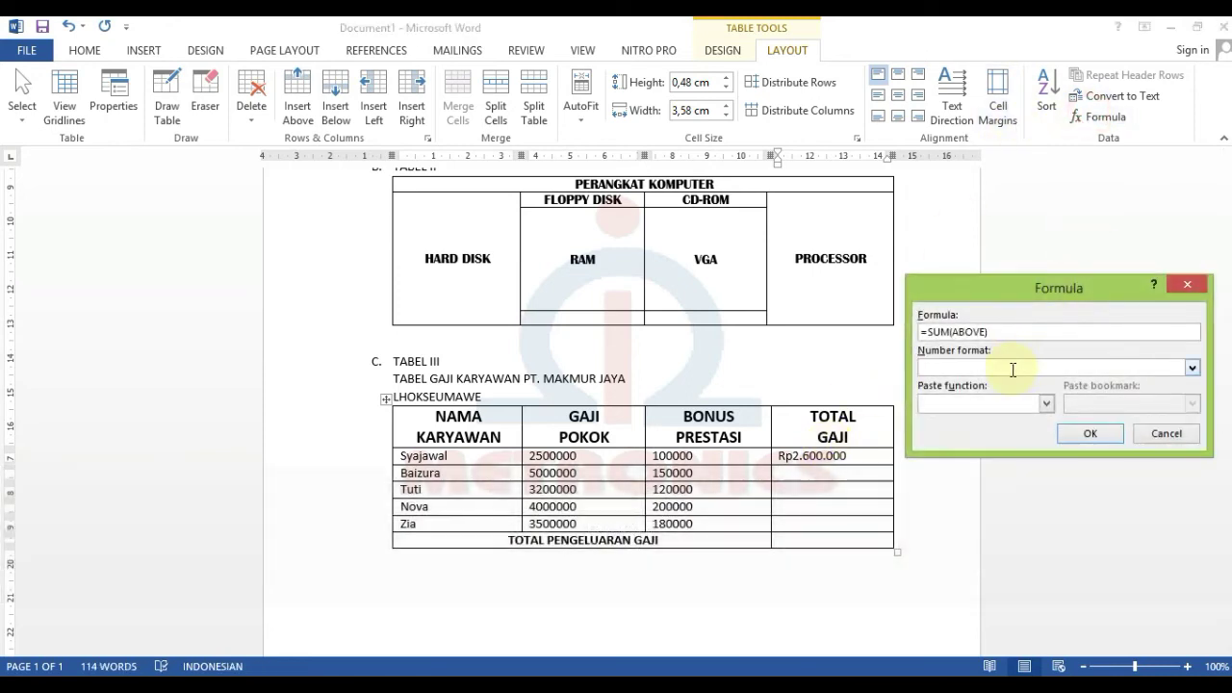
{"action": "double_click", "coordinate": [970, 333]}
{"action": "type", "text": "LEFT)"}
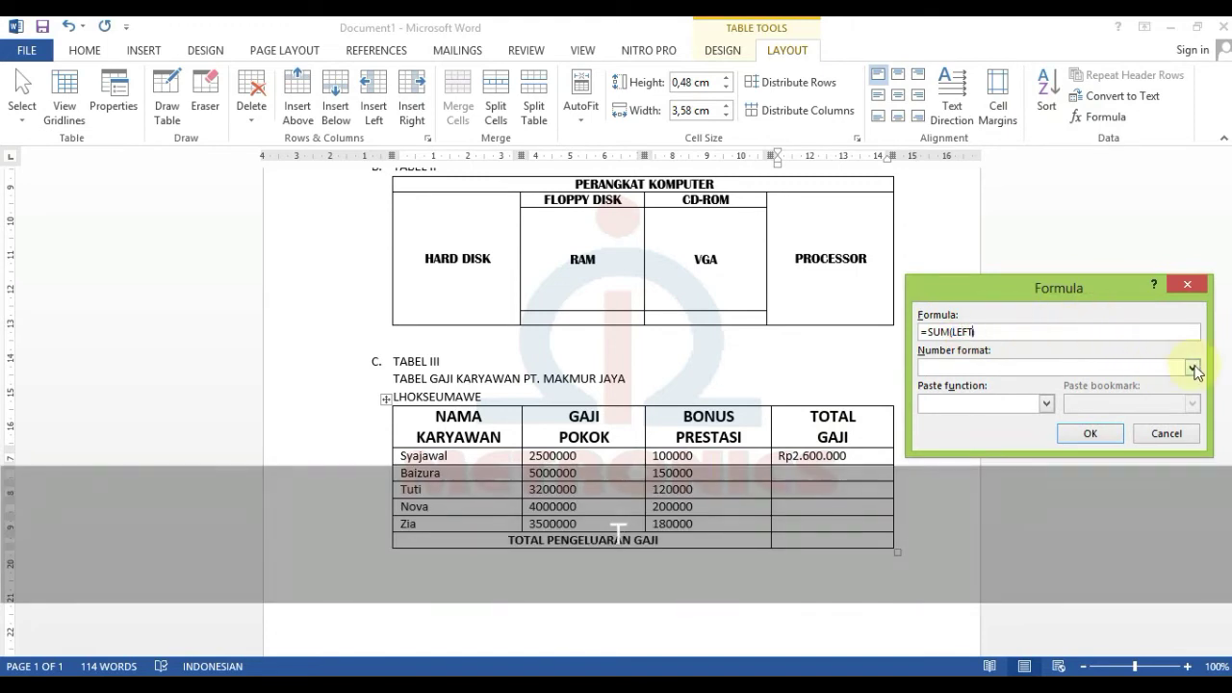
{"action": "left_click", "coordinate": [1192, 367]}
{"action": "scroll", "coordinate": [990, 429], "scroll_direction": "down", "scroll_amount": 1}
{"action": "left_click", "coordinate": [985, 440]}
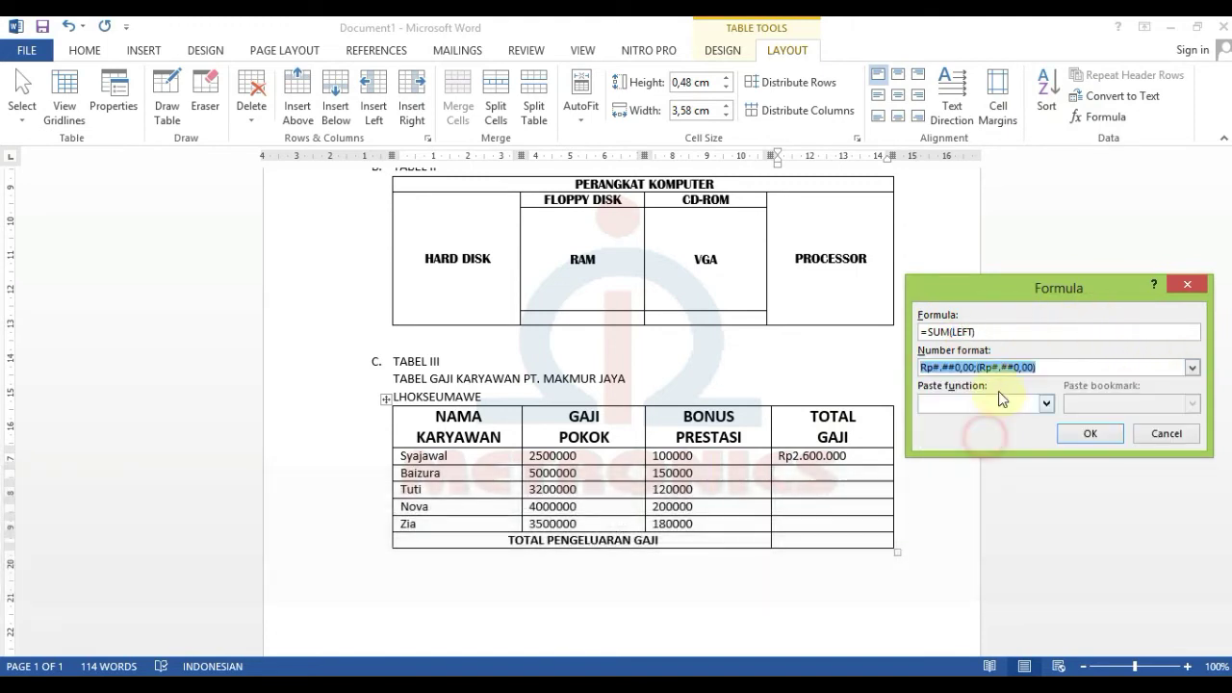
{"action": "left_click", "coordinate": [1035, 367]}
{"action": "left_click_drag", "start_coordinate": [1035, 367], "coordinate": [964, 377]}
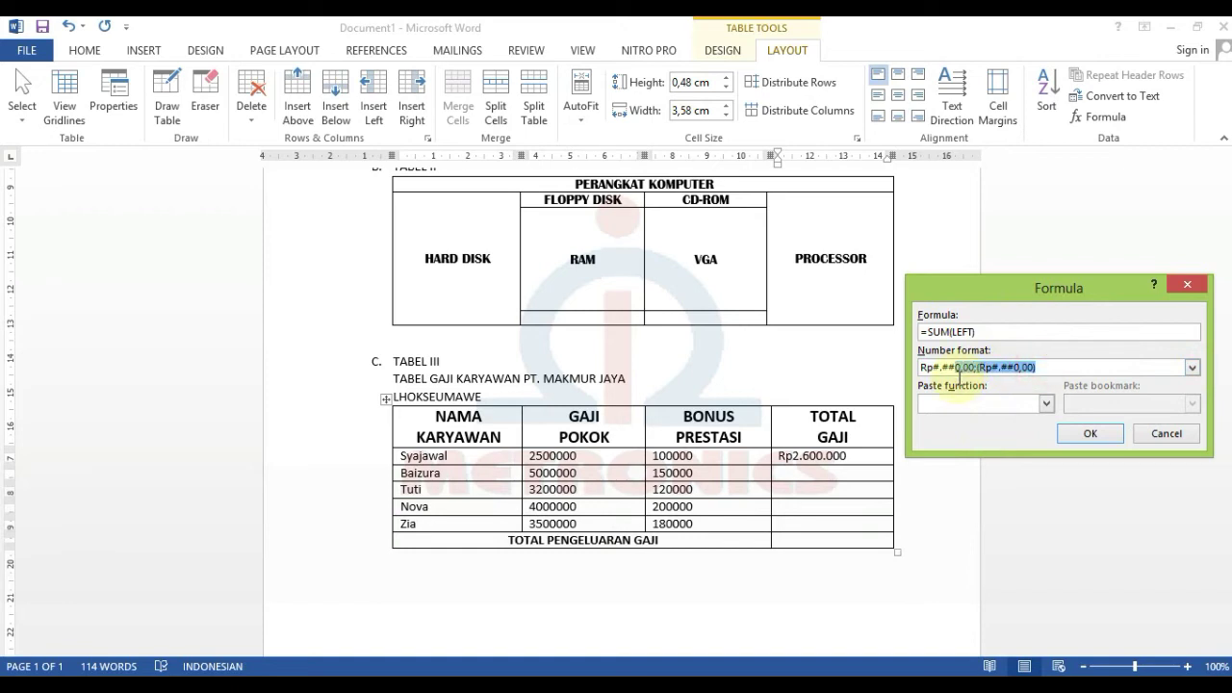
{"action": "key", "text": "BackSpace"}
{"action": "key", "text": "Return"}
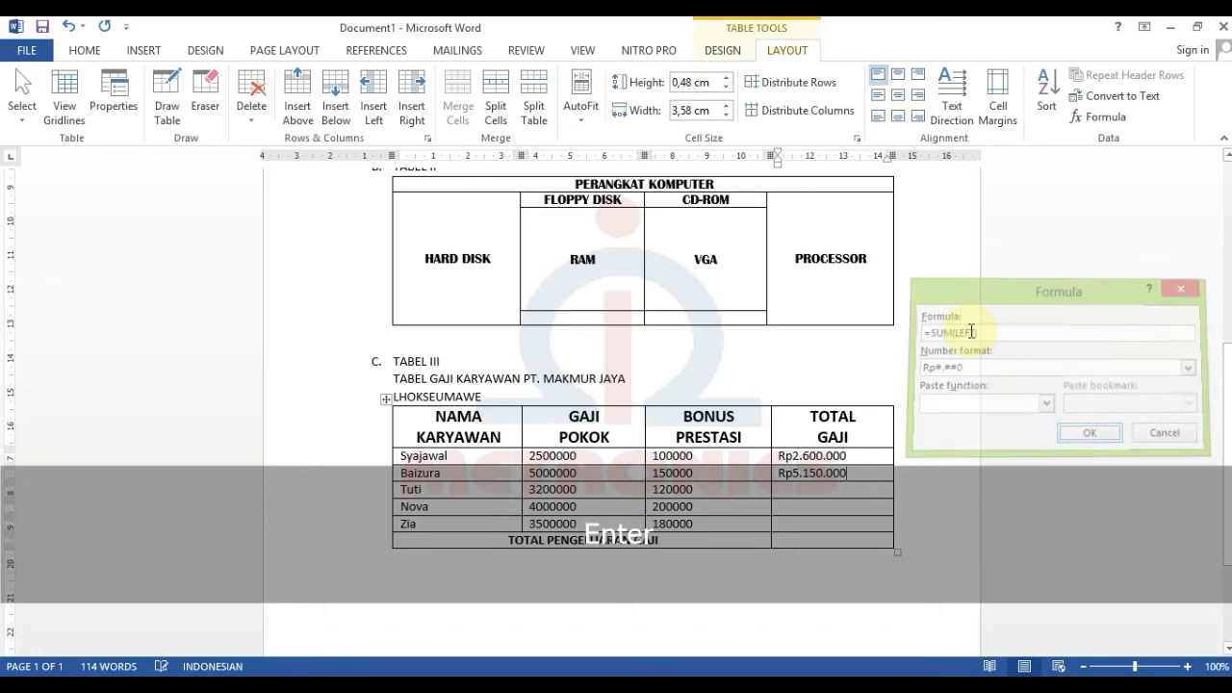
{"action": "left_click", "coordinate": [861, 489]}
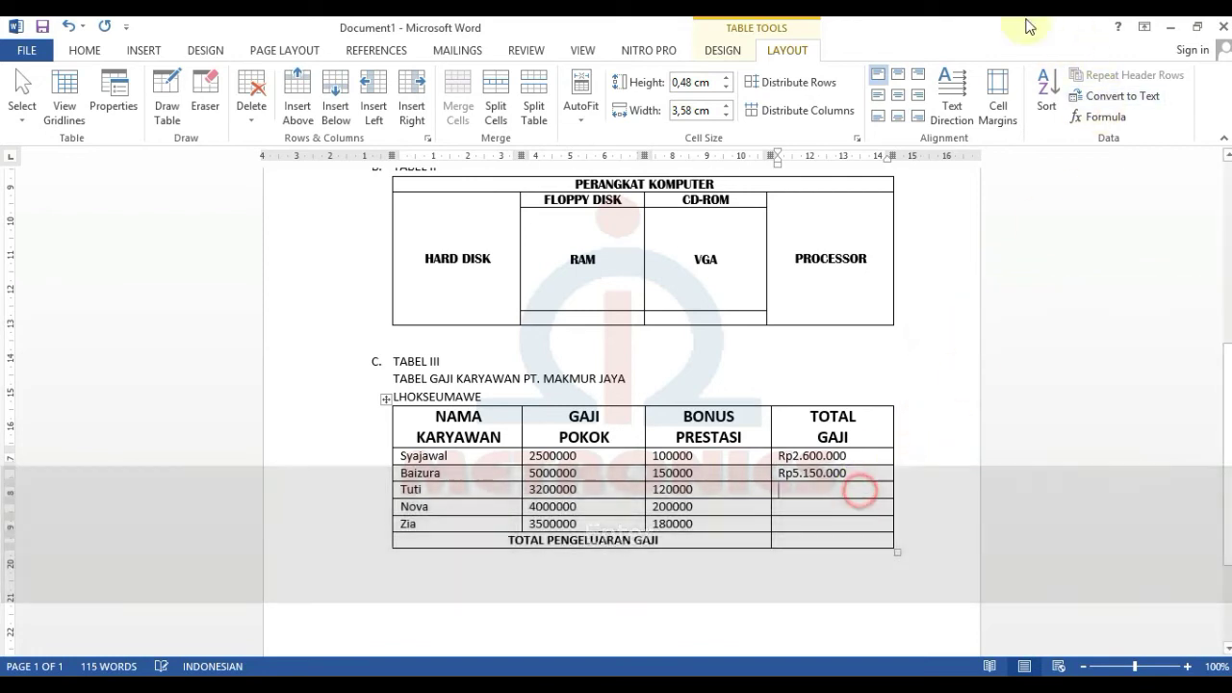
- Fill the third row's TOTAL GAJI with =SUM(LEFT) in Rp#.##0 format, Rp3.320.000
{"action": "left_click", "coordinate": [1107, 115]}
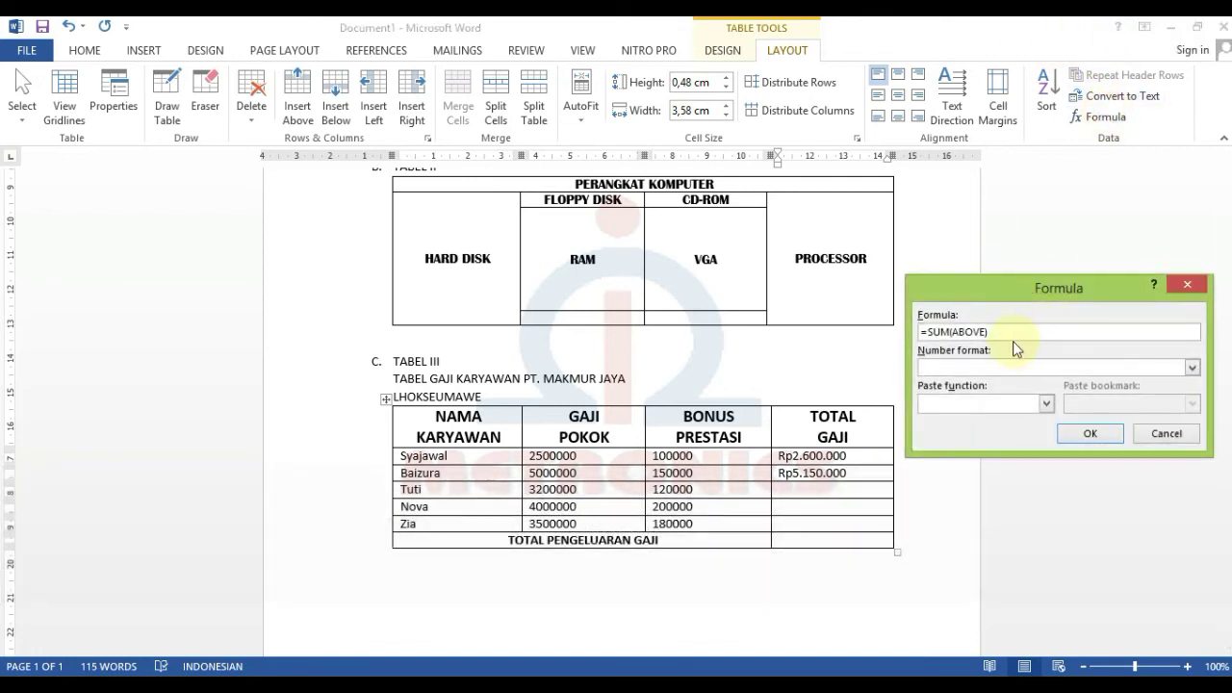
{"action": "double_click", "coordinate": [973, 332]}
{"action": "type", "text": "LEFT)"}
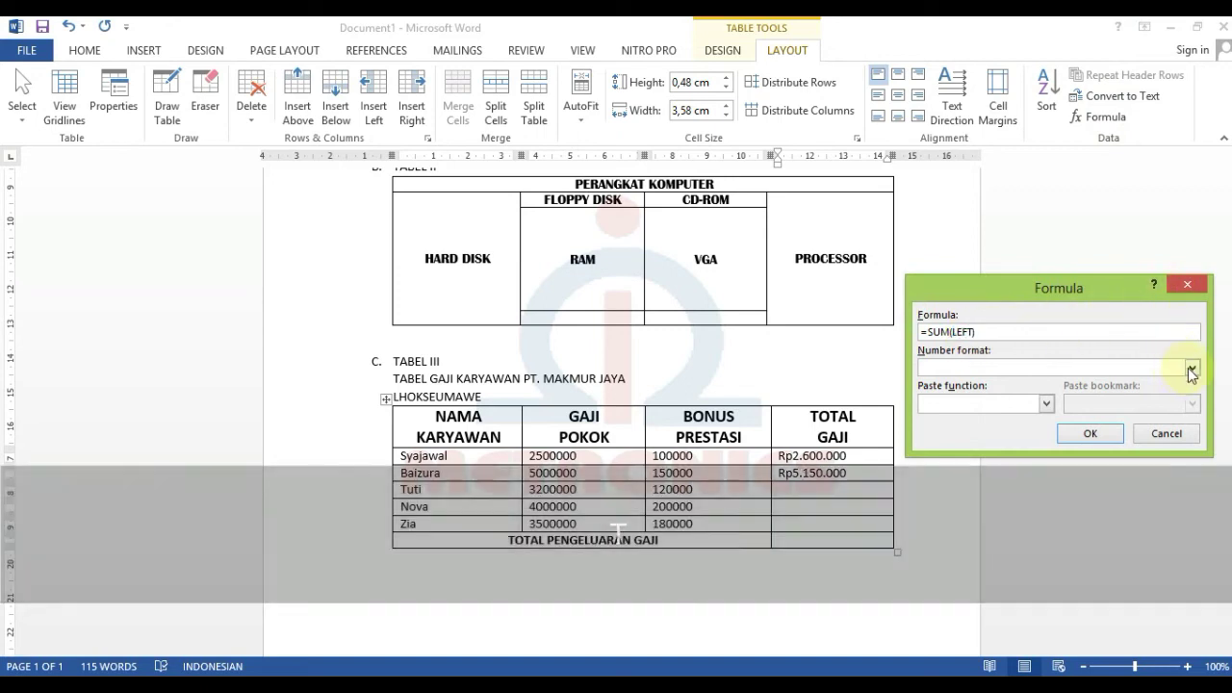
{"action": "left_click", "coordinate": [1192, 367]}
{"action": "scroll", "coordinate": [1045, 432], "scroll_direction": "down", "scroll_amount": 2}
{"action": "left_click", "coordinate": [1045, 438]}
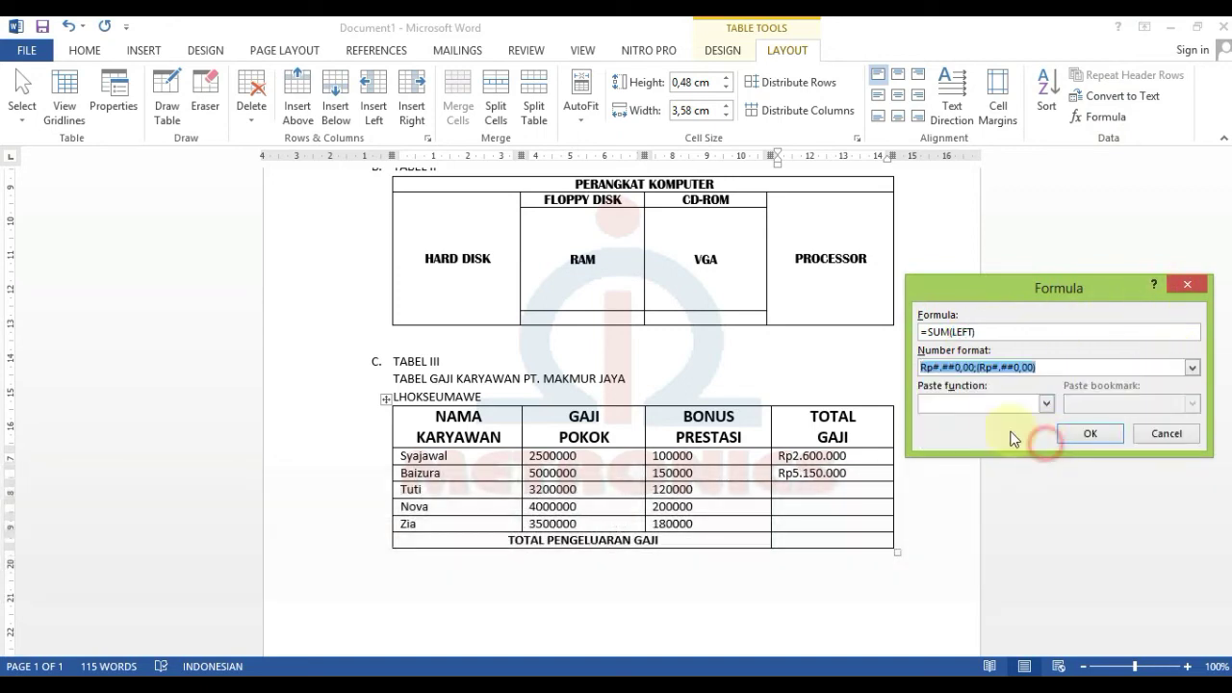
{"action": "left_click", "coordinate": [961, 367]}
{"action": "left_click_drag", "start_coordinate": [961, 367], "coordinate": [1059, 367]}
{"action": "key", "text": "BackSpace"}
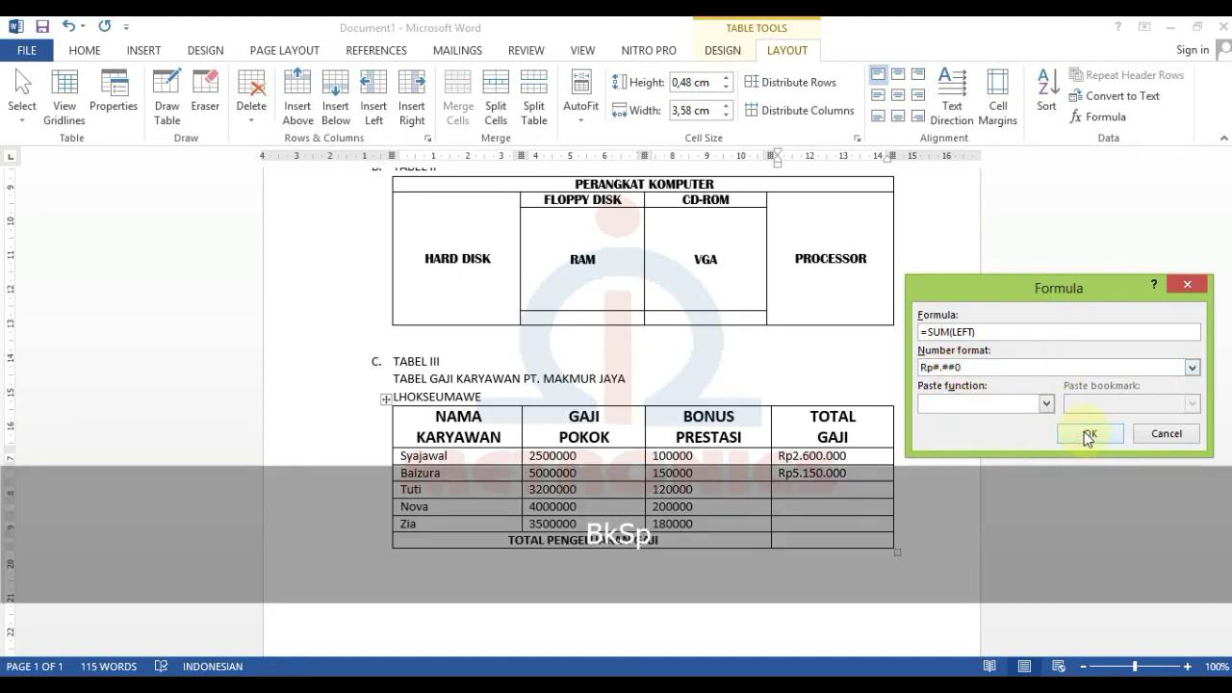
{"action": "left_click", "coordinate": [1084, 434]}
- Fill the fourth row's TOTAL GAJI with =SUM(LEFT) in Rp#.##0 format, Rp4.200.000
{"action": "left_click", "coordinate": [798, 506]}
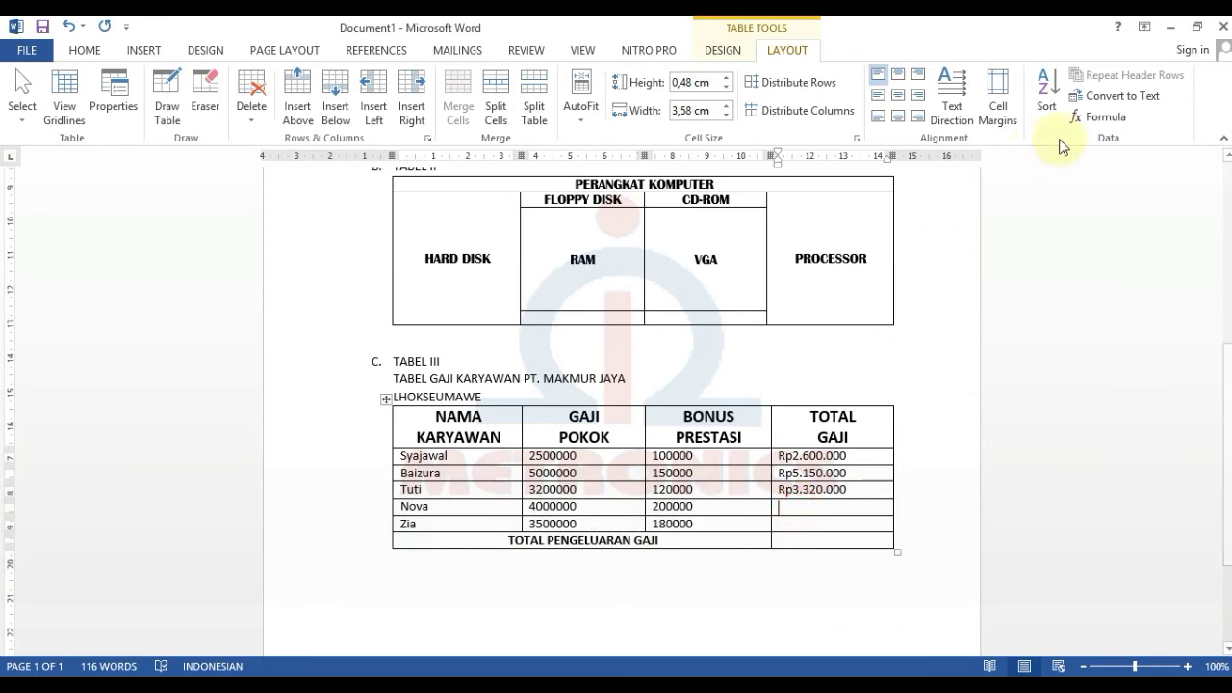
{"action": "left_click", "coordinate": [1102, 116]}
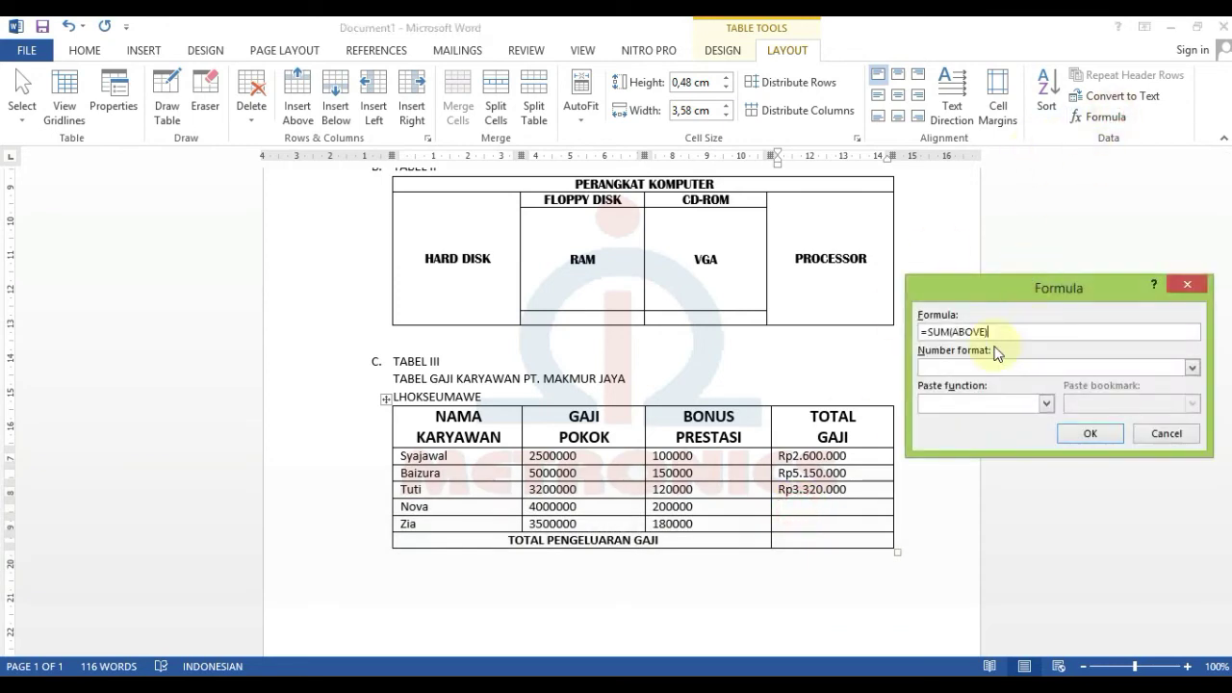
{"action": "double_click", "coordinate": [969, 332]}
{"action": "type", "text": "LEFT"}
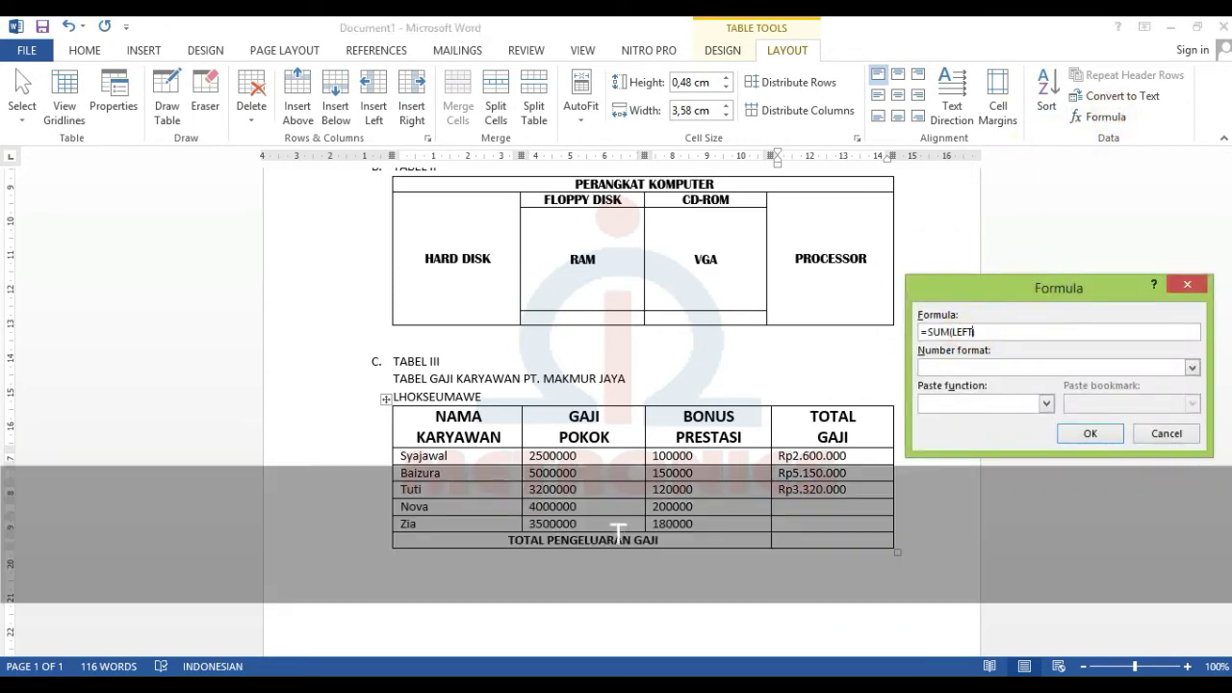
{"action": "left_click", "coordinate": [1192, 367]}
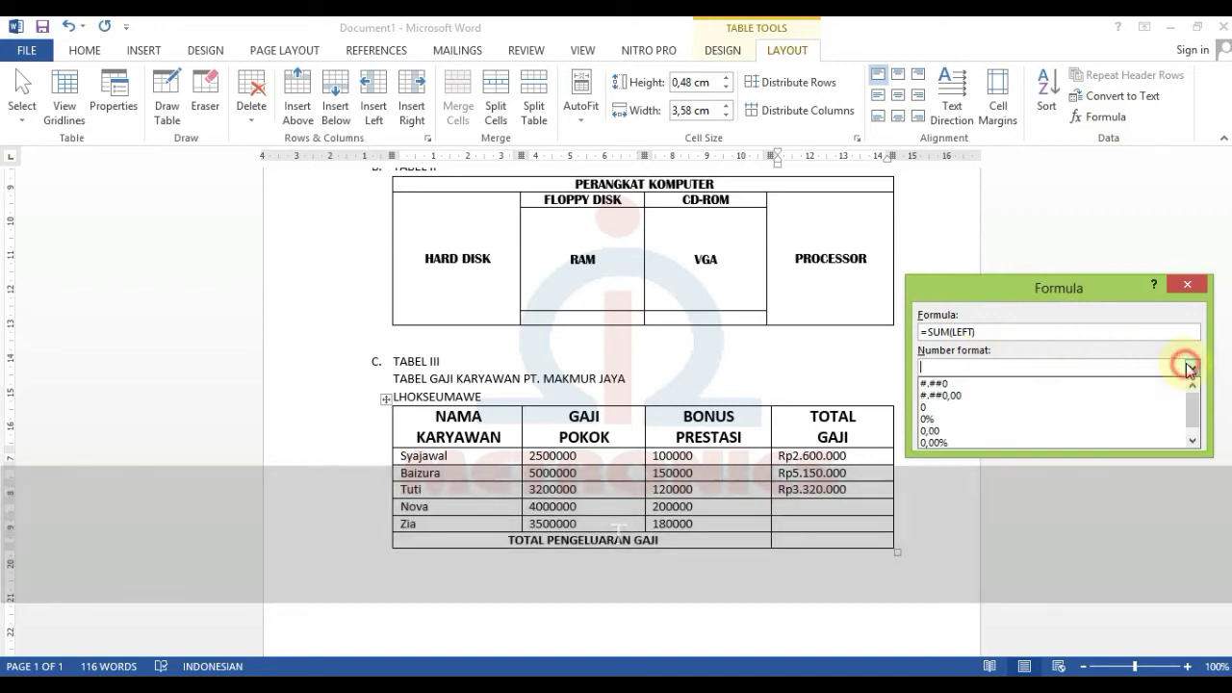
{"action": "left_click", "coordinate": [989, 442]}
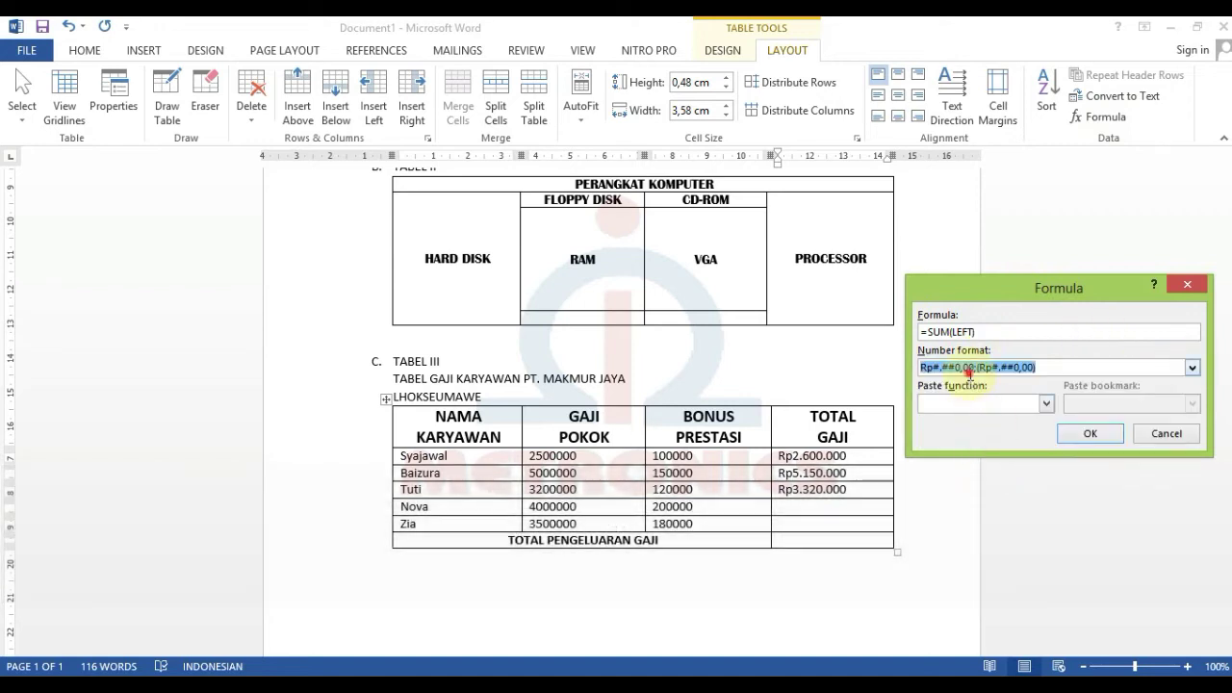
{"action": "left_click", "coordinate": [958, 362]}
{"action": "left_click_drag", "start_coordinate": [956, 369], "coordinate": [1061, 370]}
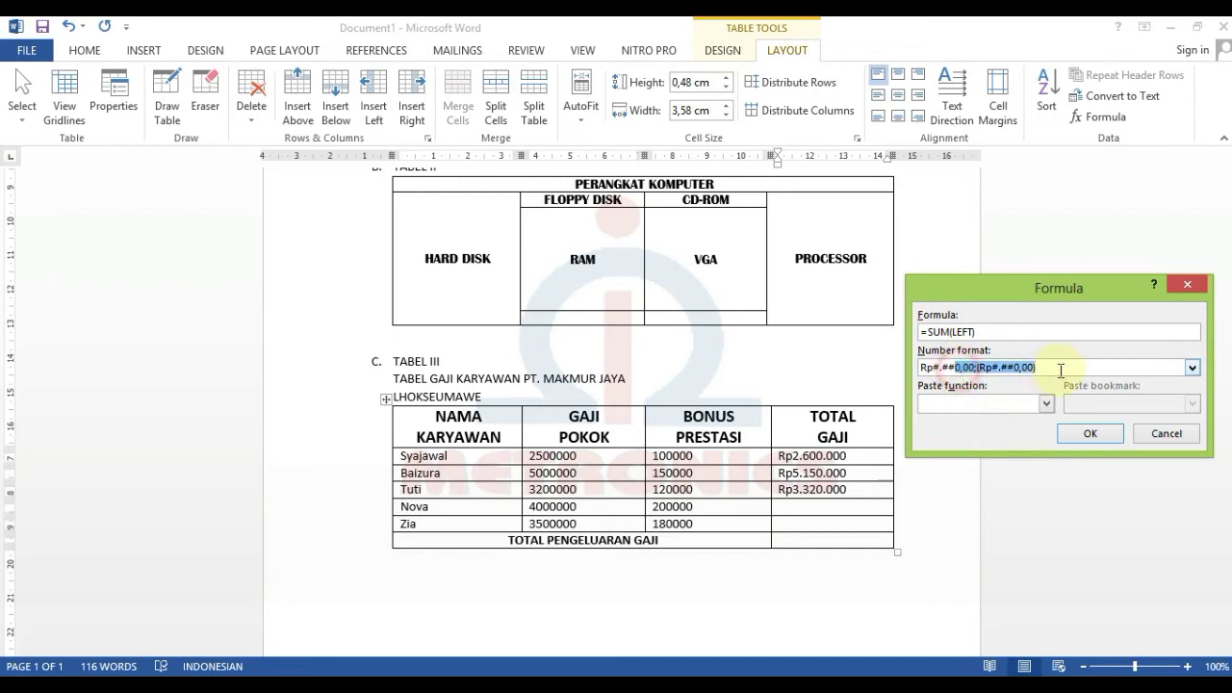
{"action": "key", "text": "BackSpace"}
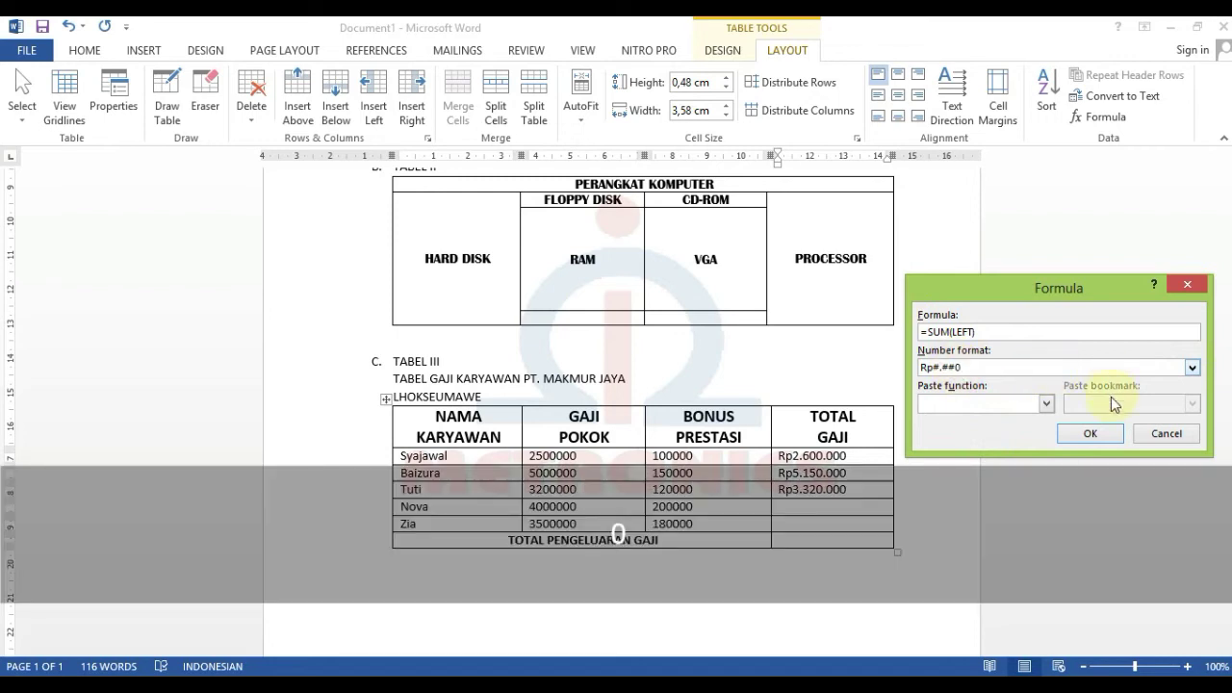
{"action": "left_click", "coordinate": [1096, 434]}
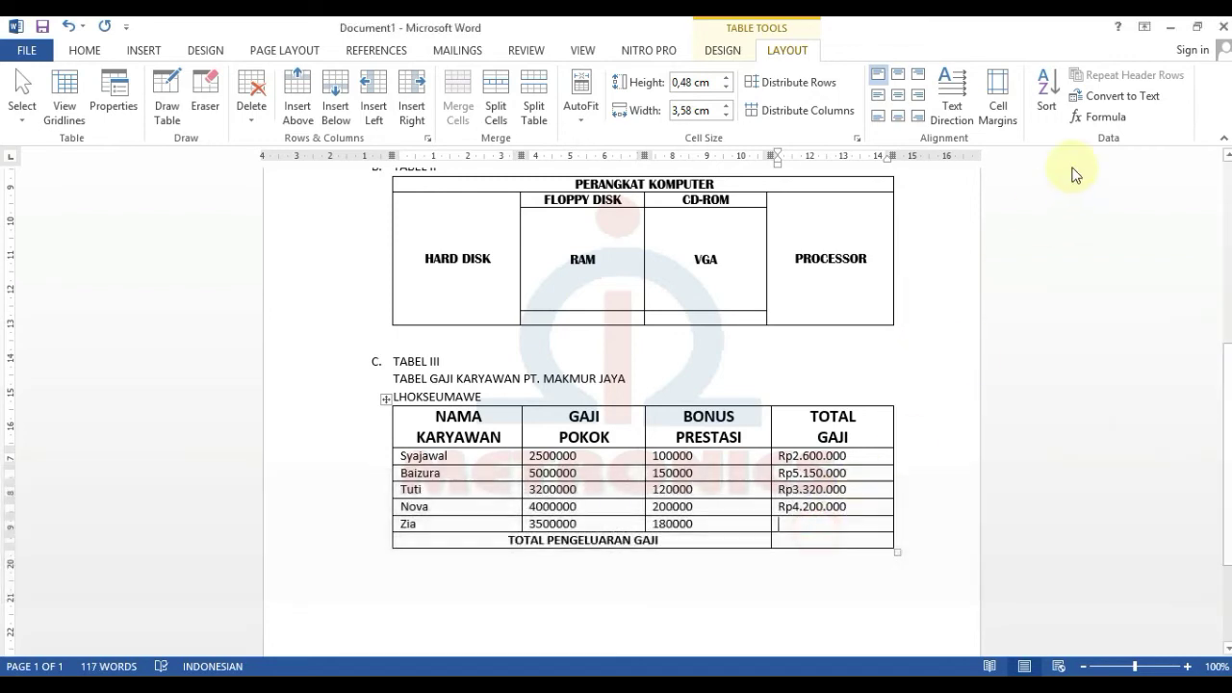
- Fill the last employee's TOTAL GAJI with =SUM(LEFT) in Rp#.##0 format, Rp3.680.000
{"action": "left_click", "coordinate": [1105, 117]}
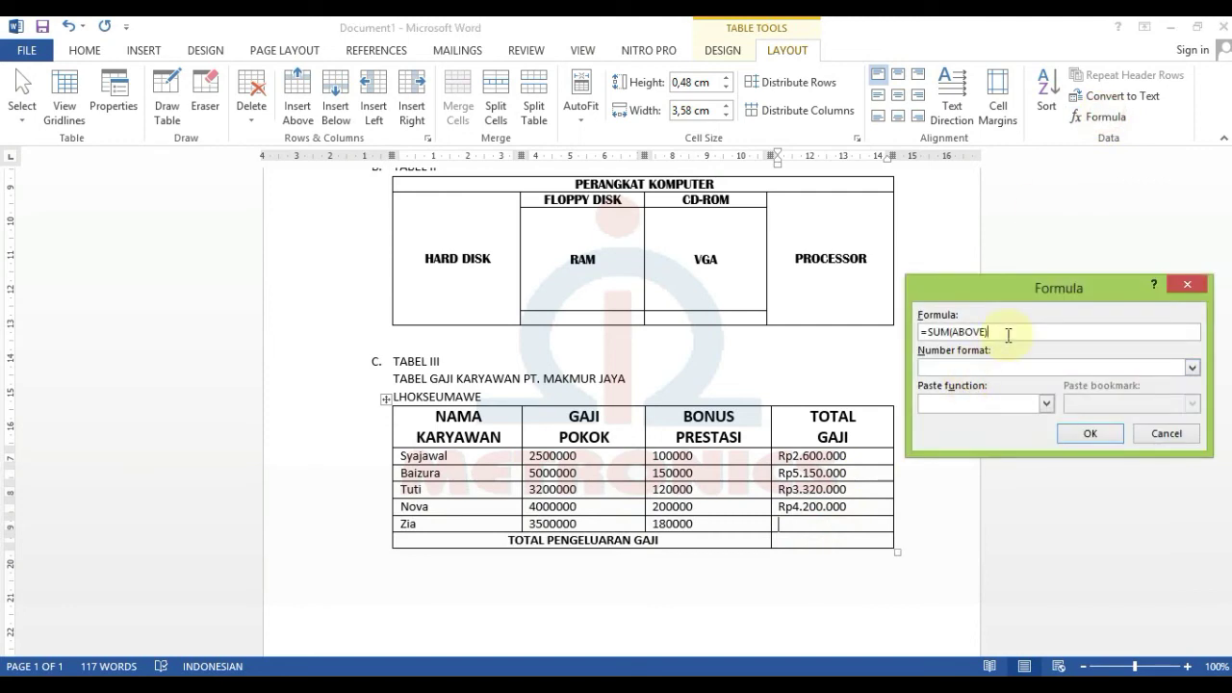
{"action": "type", "text": "LEFT)"}
{"action": "left_click", "coordinate": [1155, 371]}
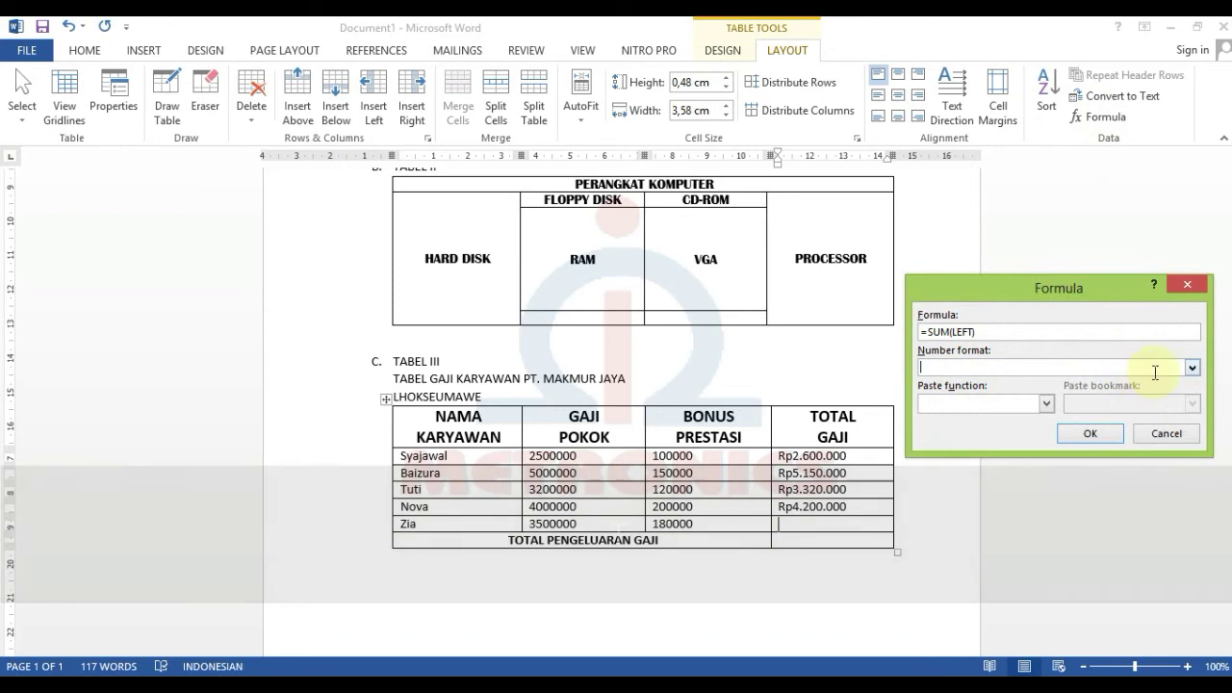
{"action": "left_click", "coordinate": [1187, 368]}
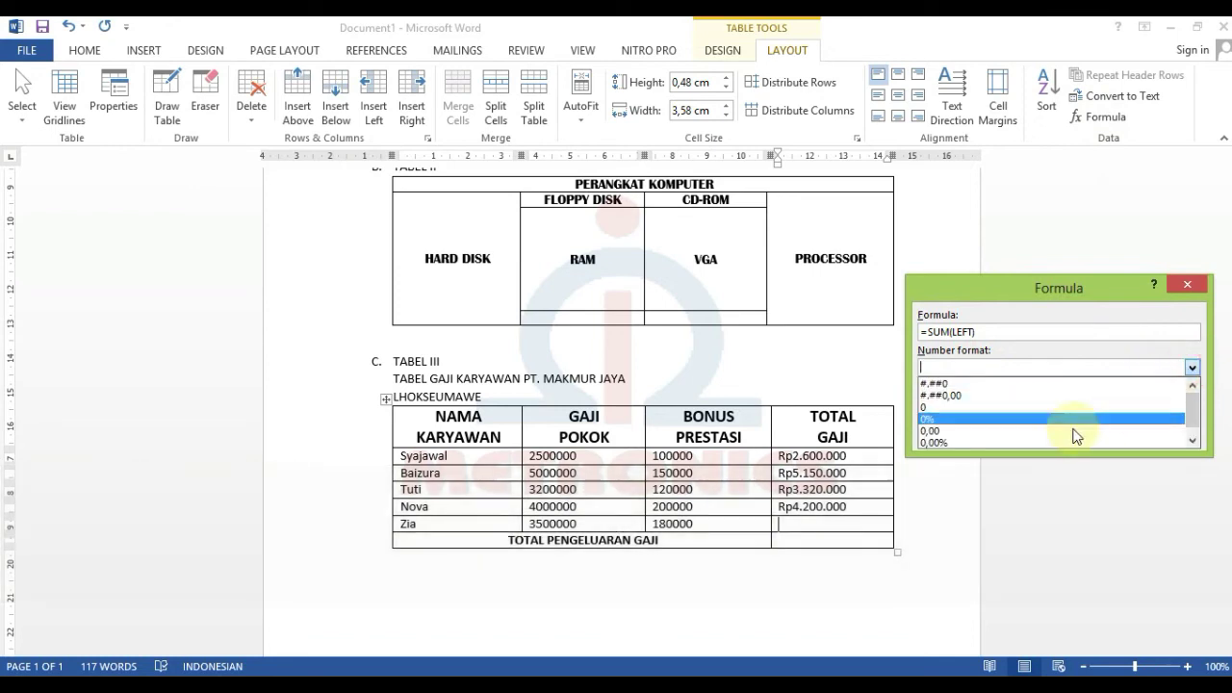
{"action": "left_click", "coordinate": [1042, 443]}
{"action": "left_click_drag", "start_coordinate": [1045, 367], "coordinate": [965, 373]}
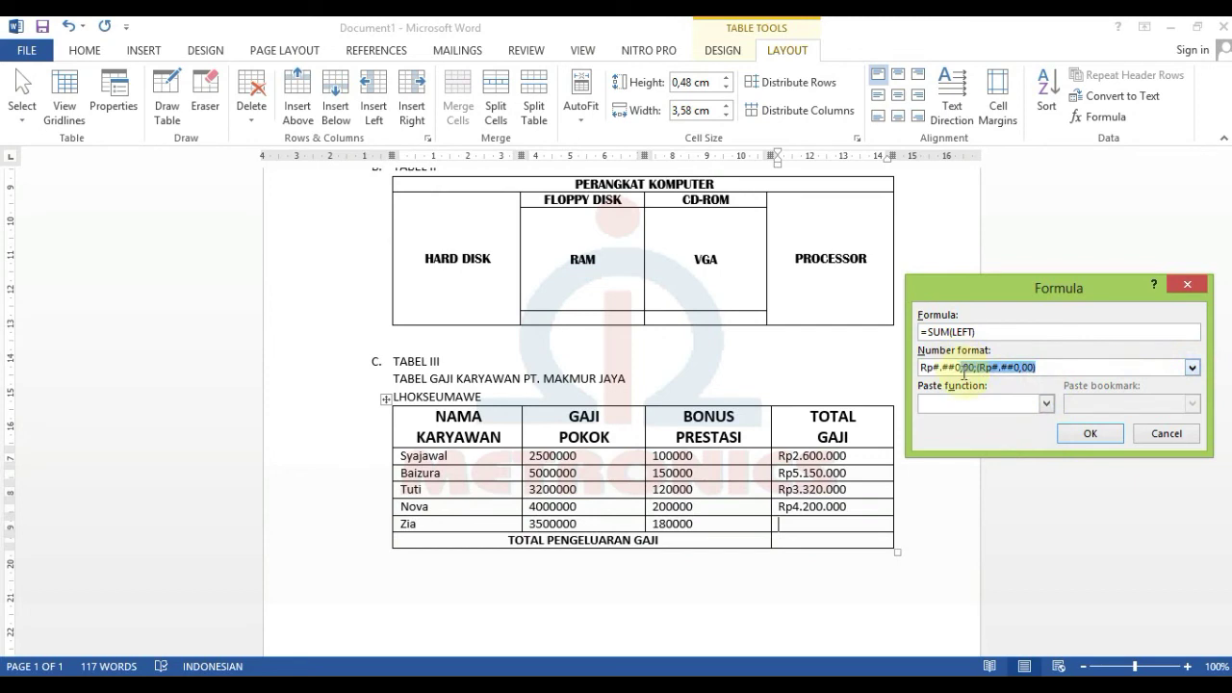
{"action": "key", "text": "BackSpace"}
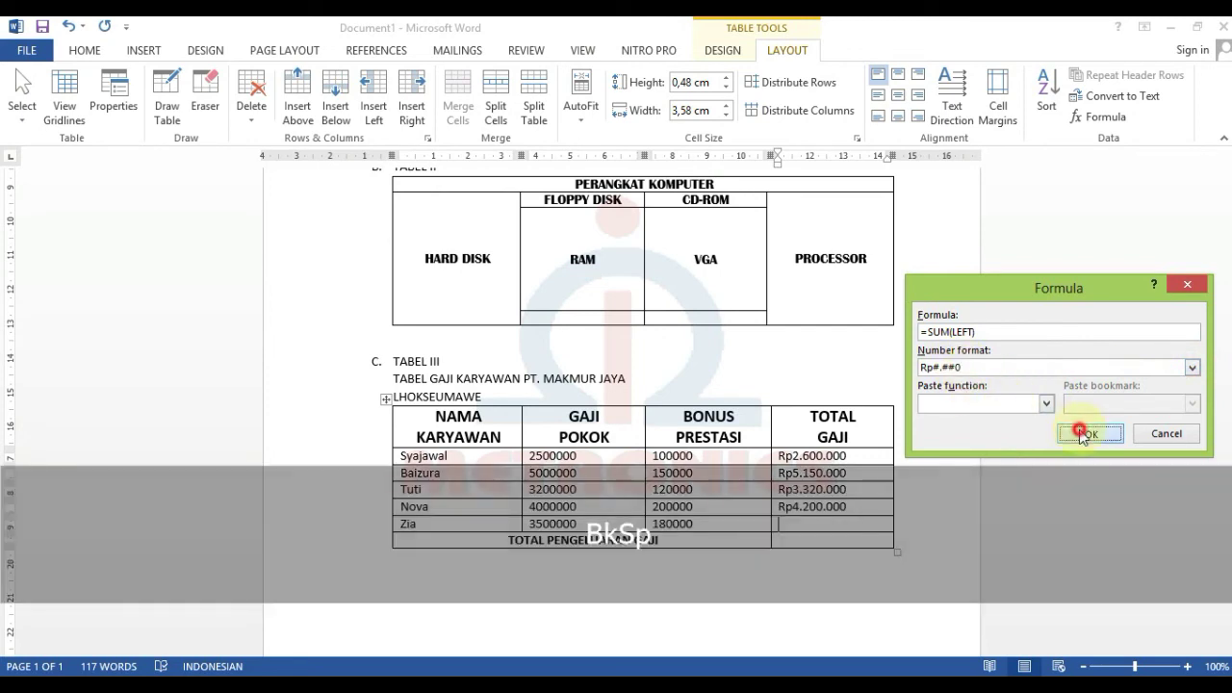
{"action": "left_click", "coordinate": [1090, 433]}
{"action": "left_click", "coordinate": [805, 541]}
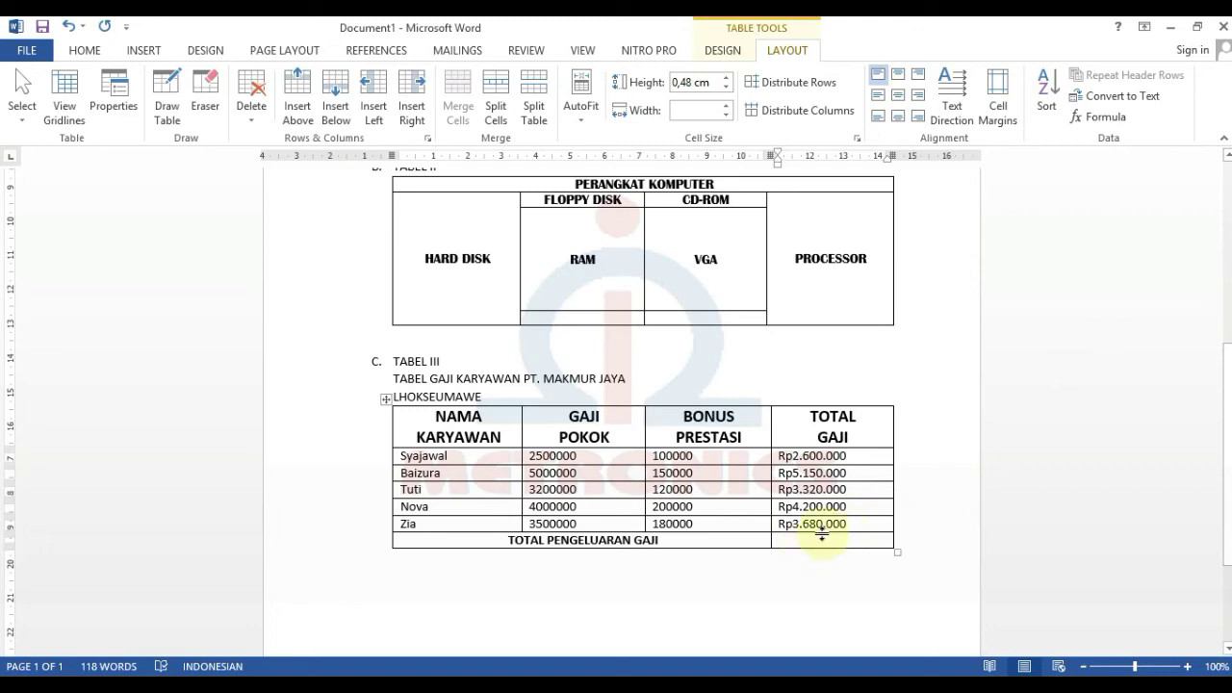
- Total the TOTAL GAJI column with =SUM(ABOVE) in Rp#.##0 format, giving Rp18.950.000
{"action": "left_click", "coordinate": [783, 541]}
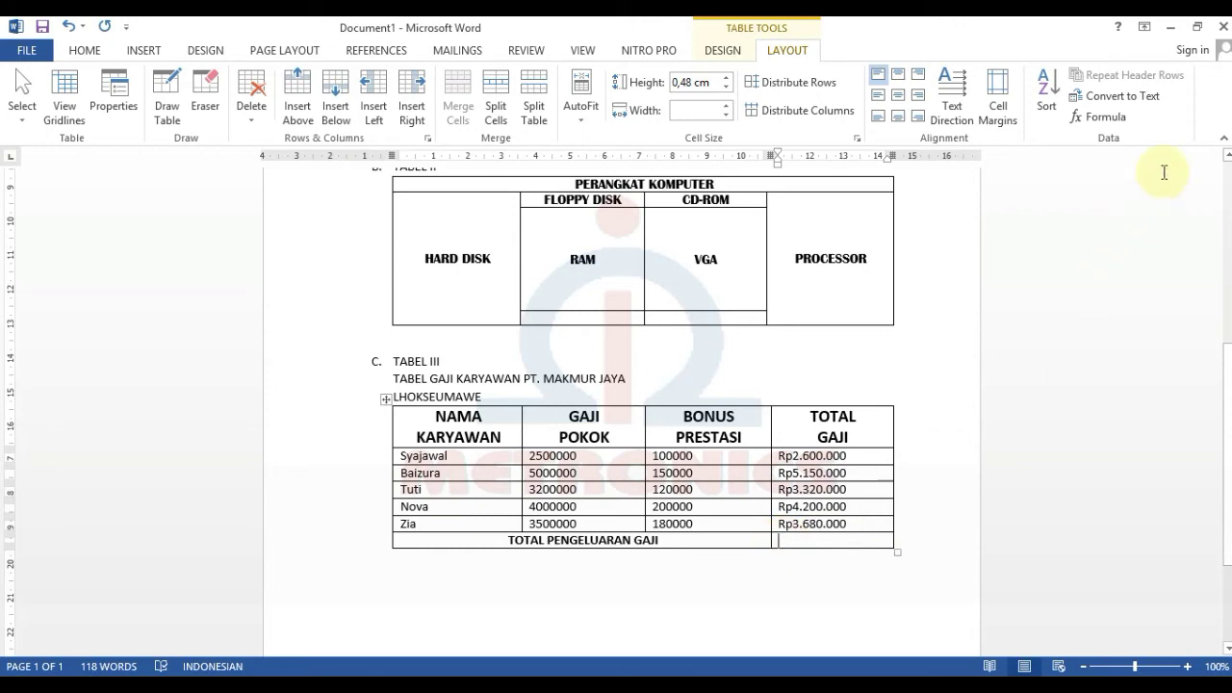
{"action": "left_click", "coordinate": [1115, 123]}
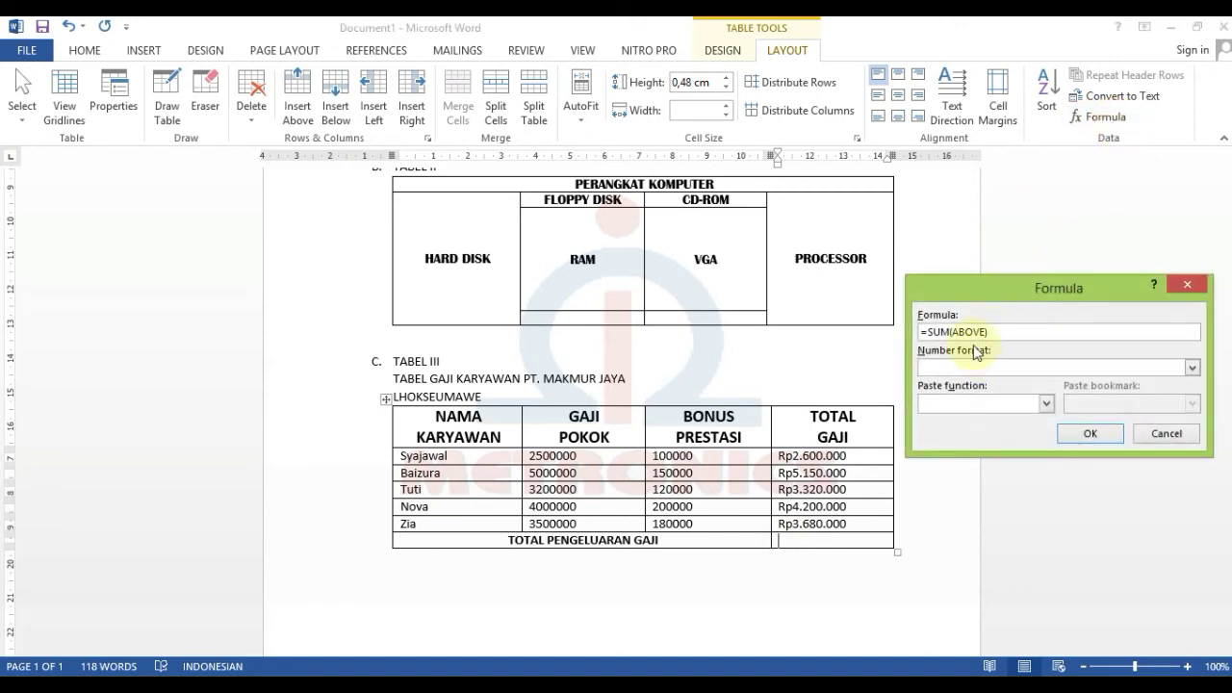
{"action": "left_click", "coordinate": [958, 333]}
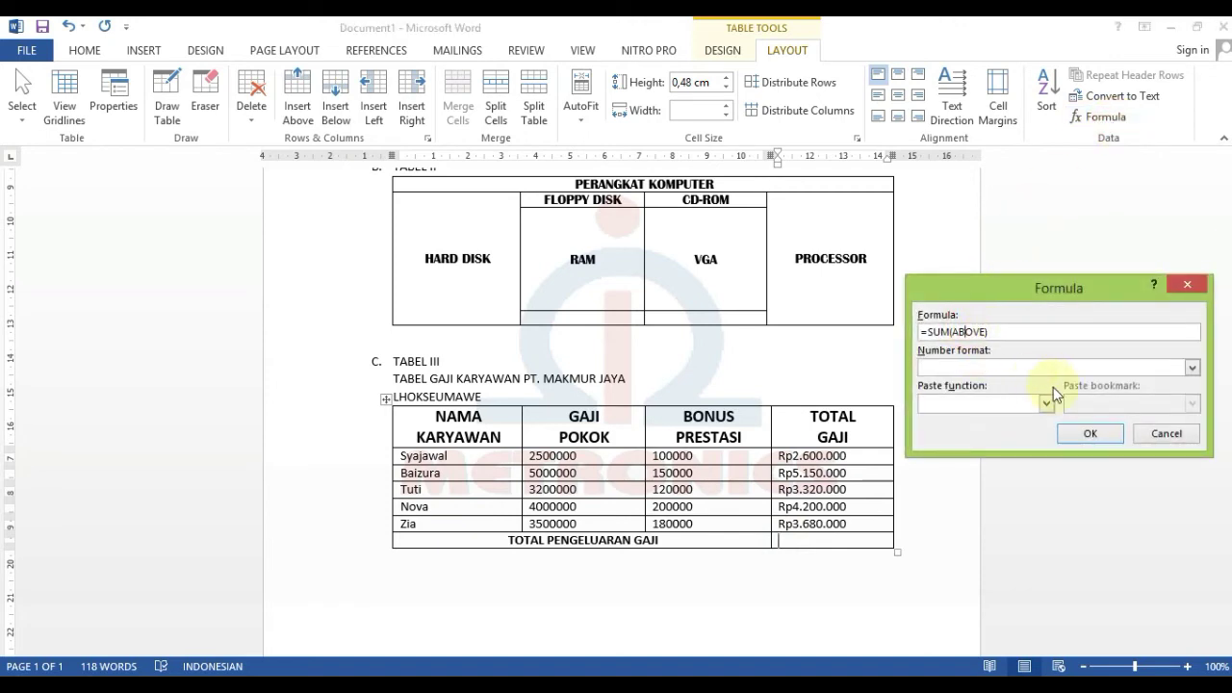
{"action": "left_click", "coordinate": [1190, 369]}
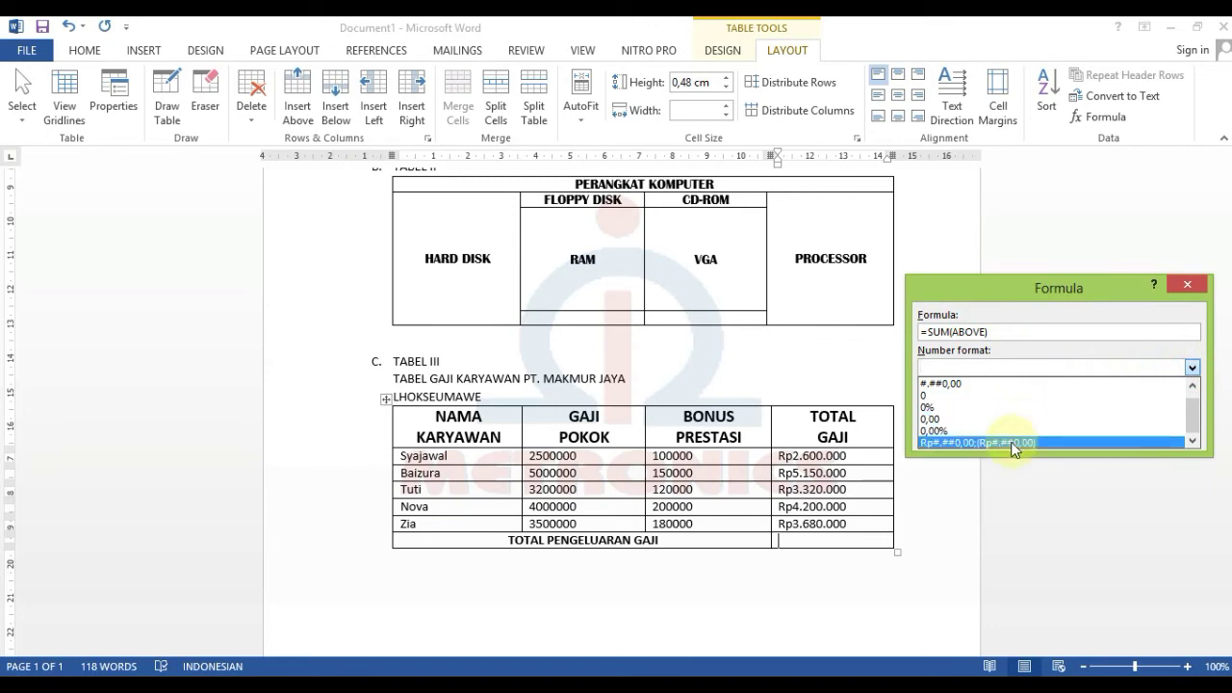
{"action": "left_click", "coordinate": [1010, 443]}
{"action": "left_click_drag", "start_coordinate": [1034, 370], "coordinate": [980, 369]}
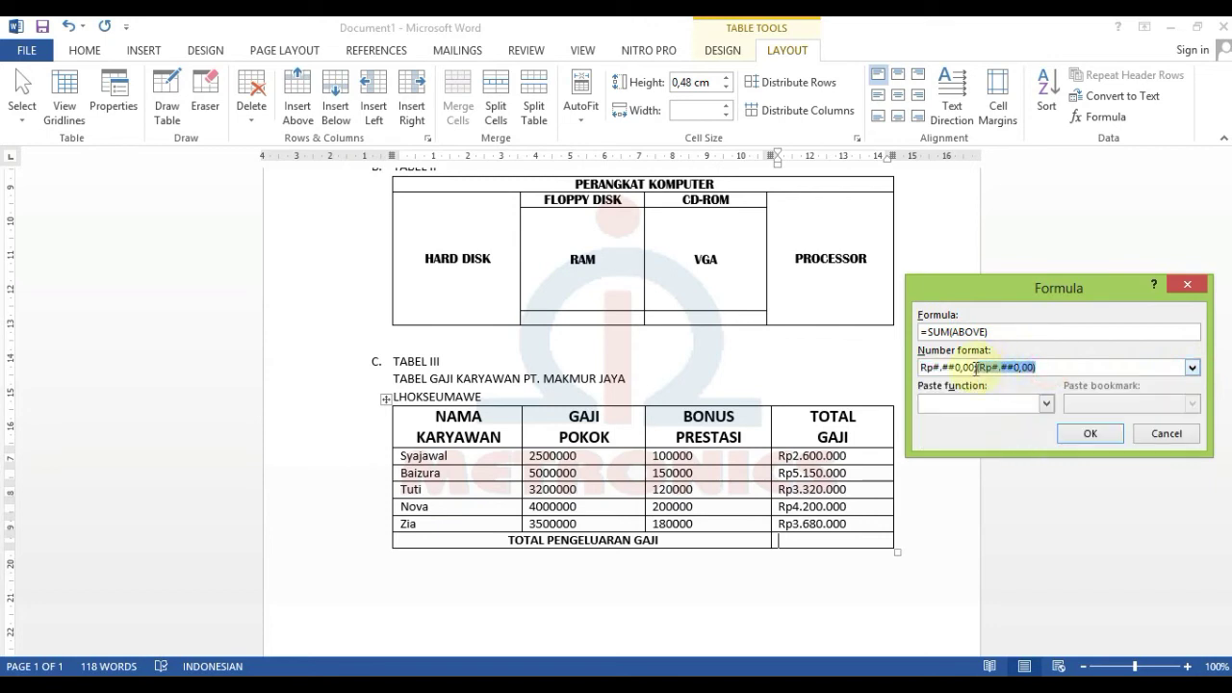
{"action": "key", "text": "BackSpace"}
{"action": "key", "text": "BackSpace"}
{"action": "key", "text": "BackSpace"}
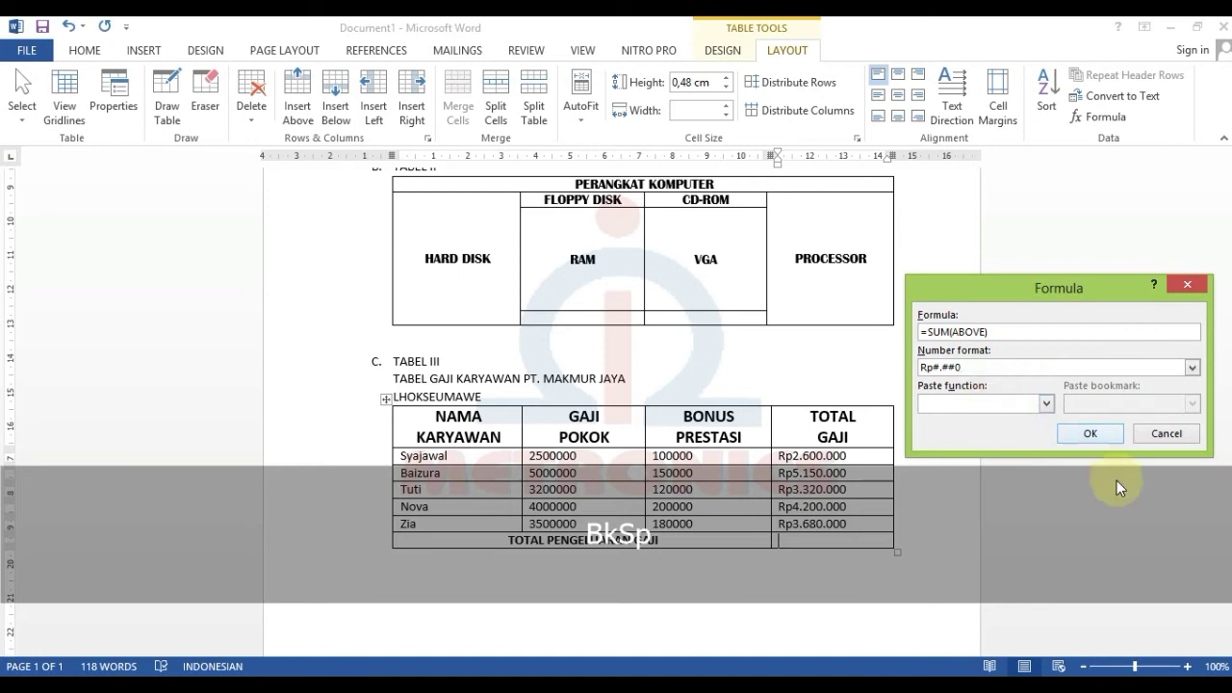
{"action": "left_click", "coordinate": [1105, 438]}
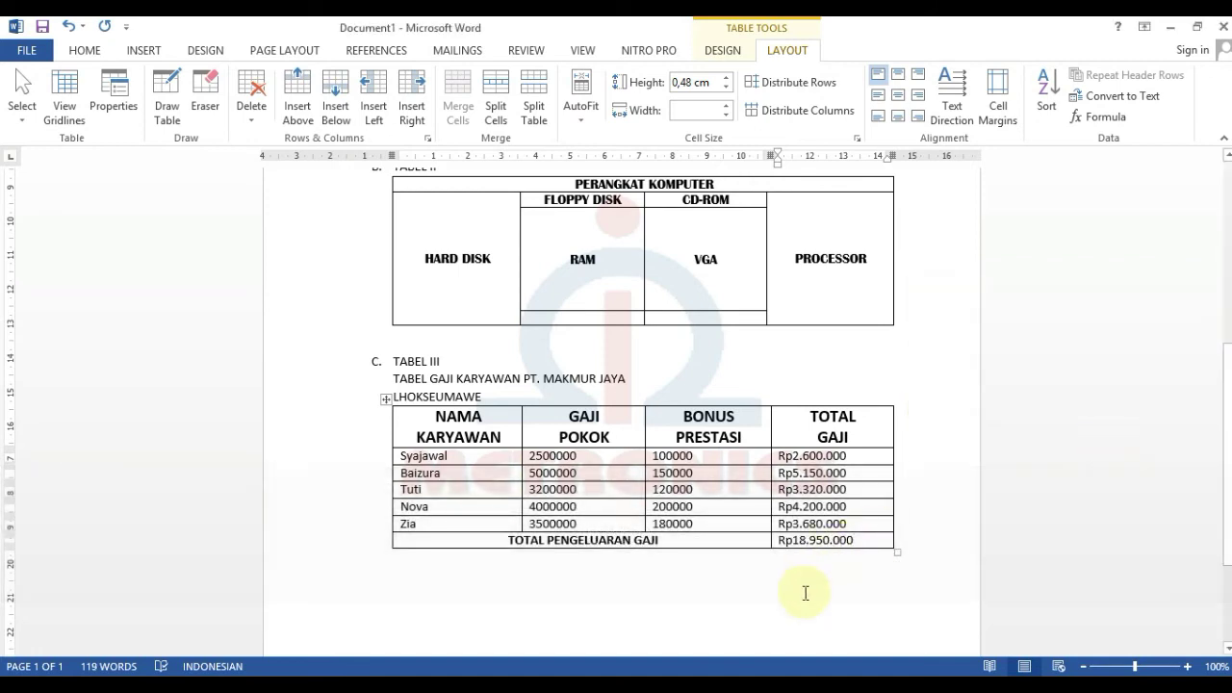
{"action": "left_click", "coordinate": [806, 593]}
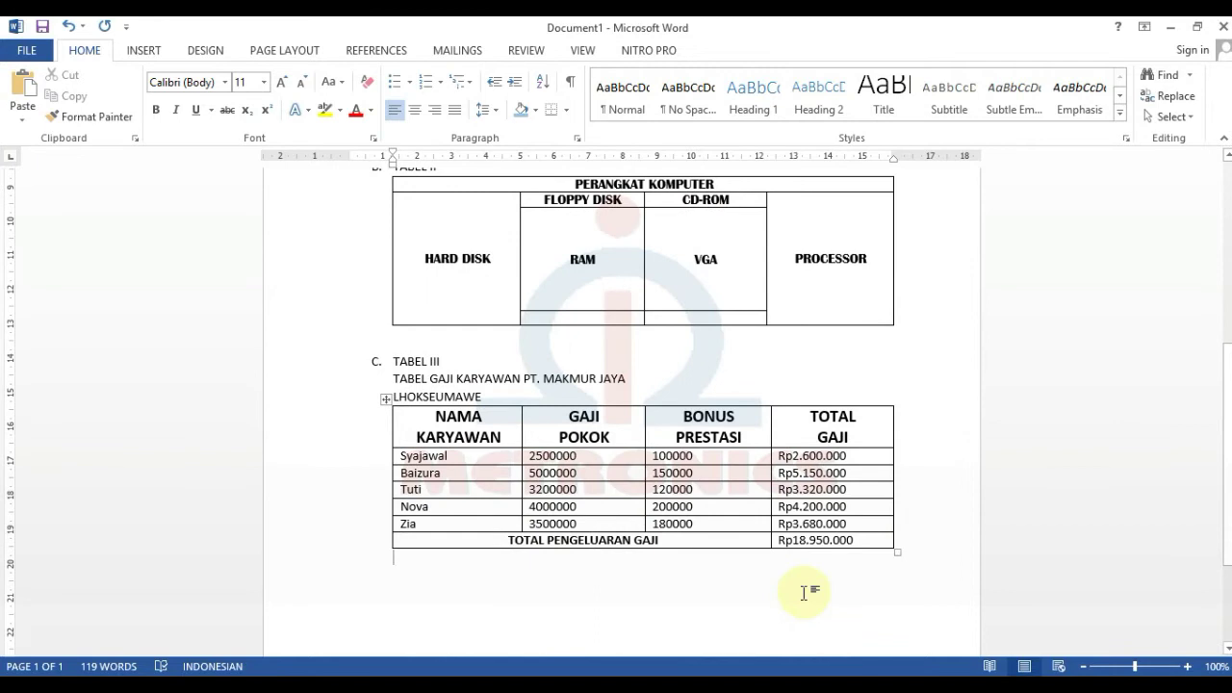
- Make the two-line TABEL GAJI KARYAWAN PT. MAKMUR JAYA LHOKSEUMAWE title centered, bold, size 14
{"action": "scroll", "coordinate": [805, 593], "scroll_direction": "up", "scroll_amount": 1}
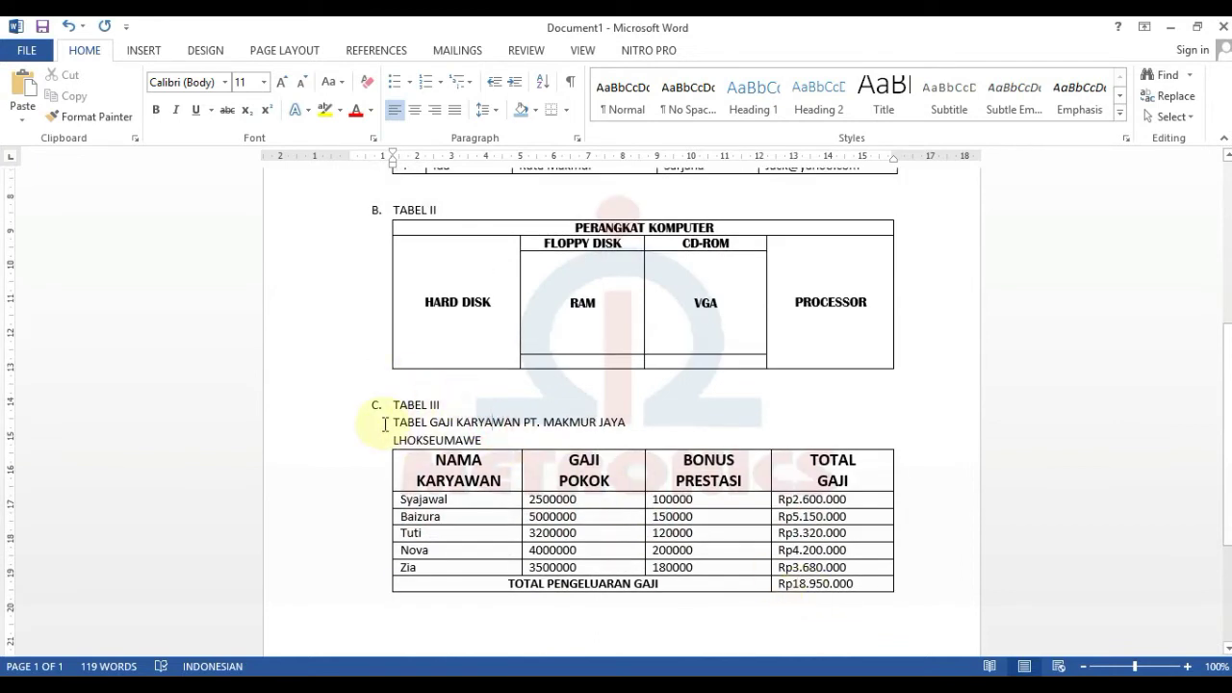
{"action": "left_click_drag", "start_coordinate": [395, 424], "coordinate": [486, 440]}
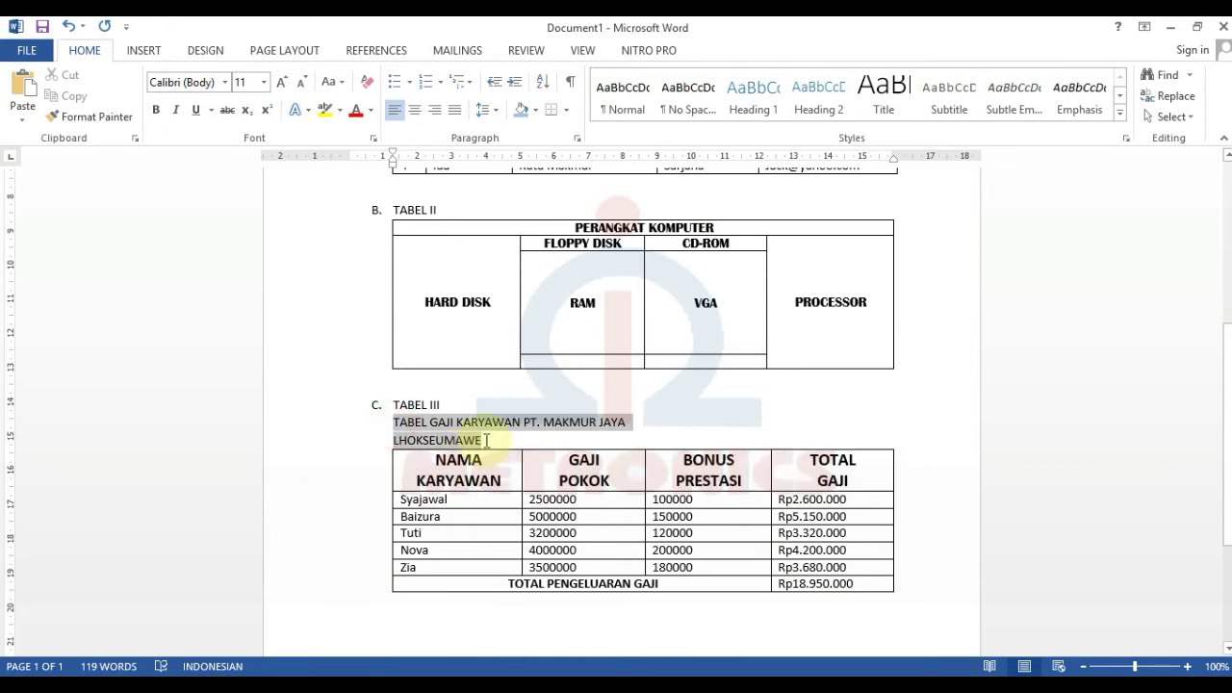
{"action": "left_click", "coordinate": [419, 110]}
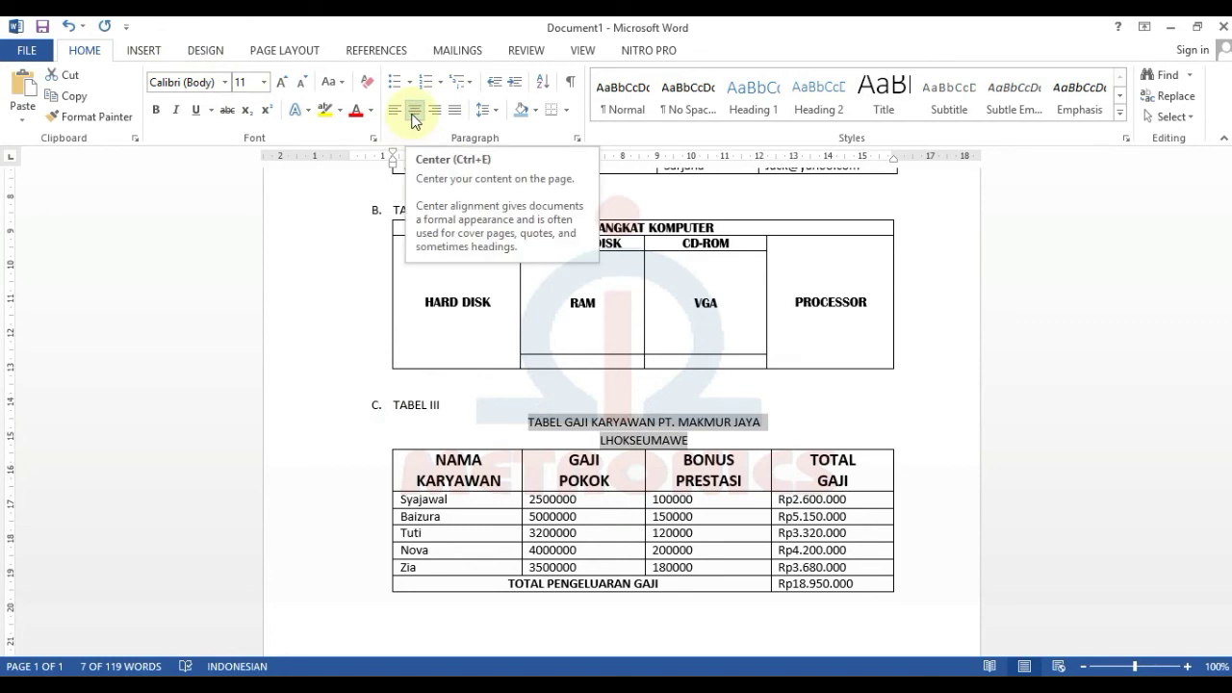
{"action": "left_click", "coordinate": [155, 110]}
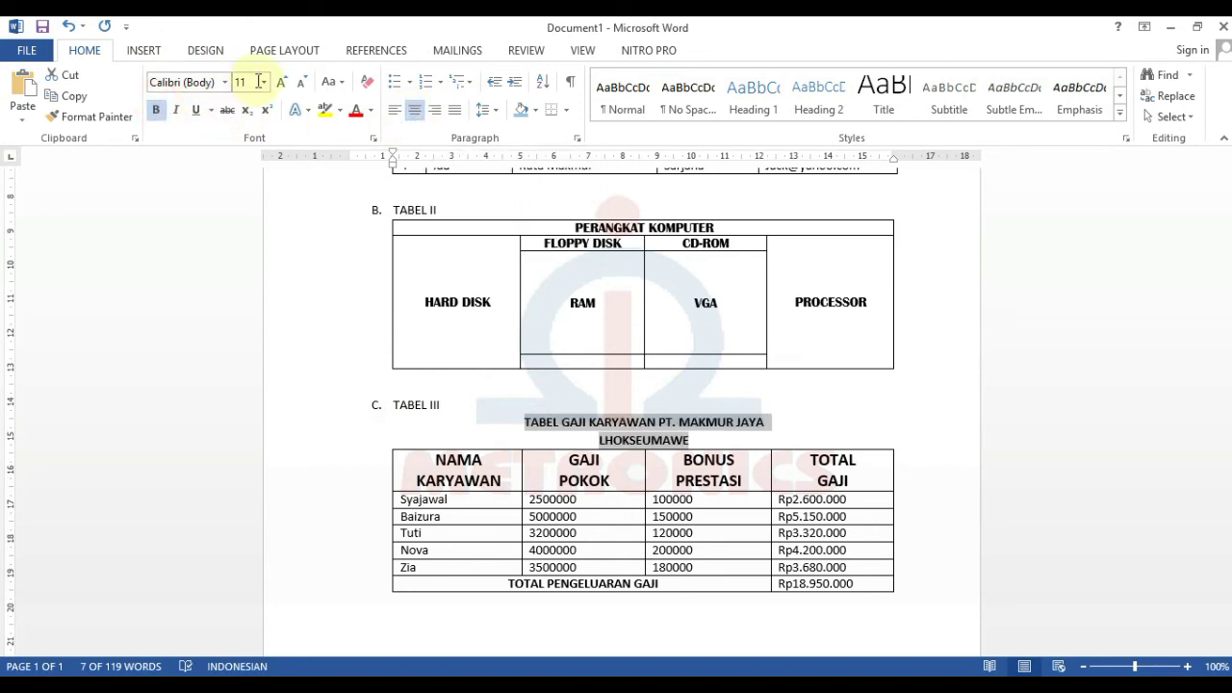
{"action": "left_click", "coordinate": [264, 83]}
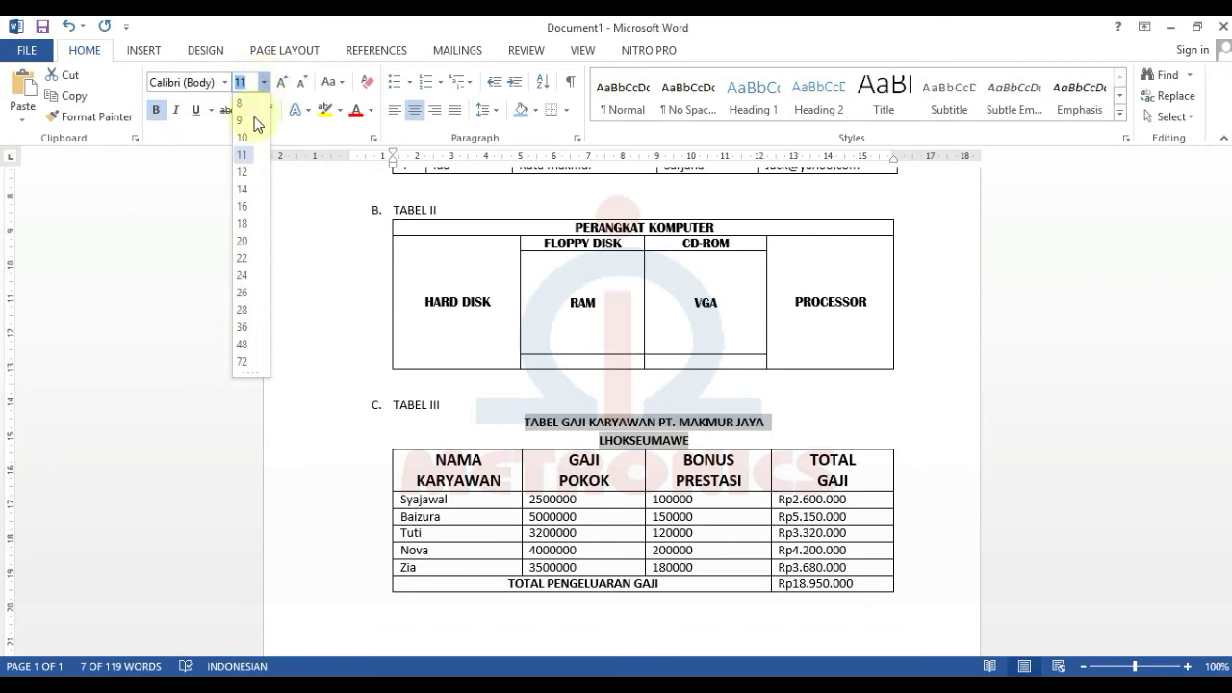
{"action": "left_click", "coordinate": [241, 193]}
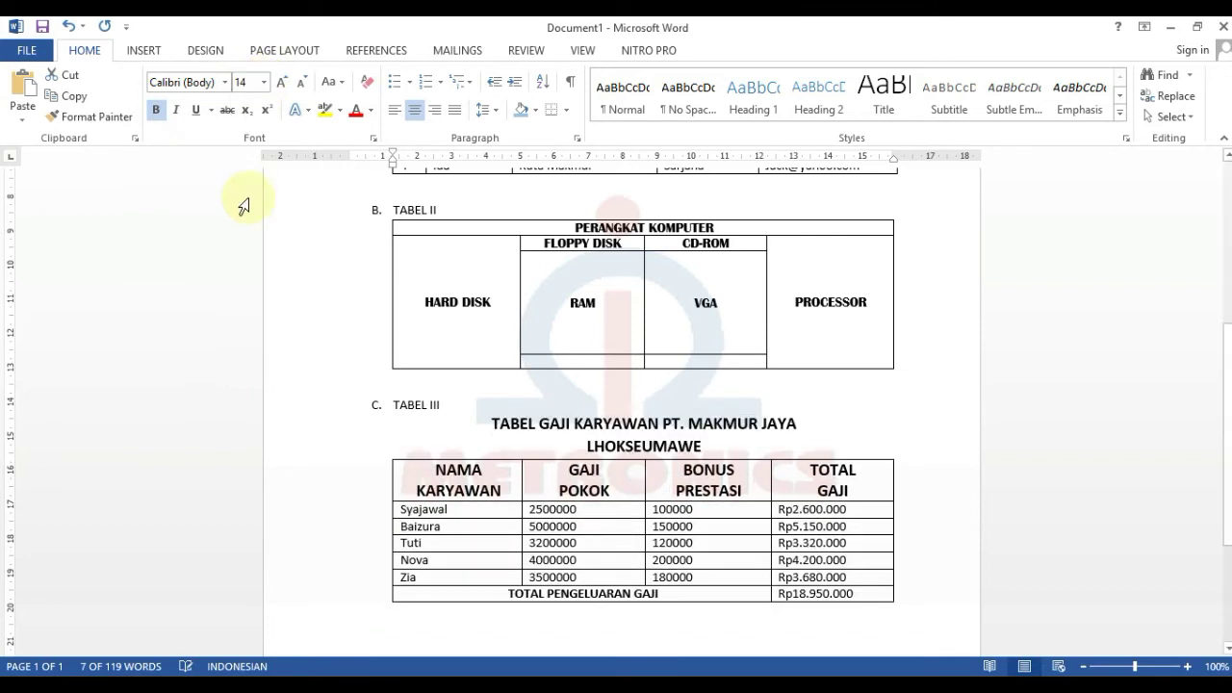
{"action": "left_click", "coordinate": [817, 443]}
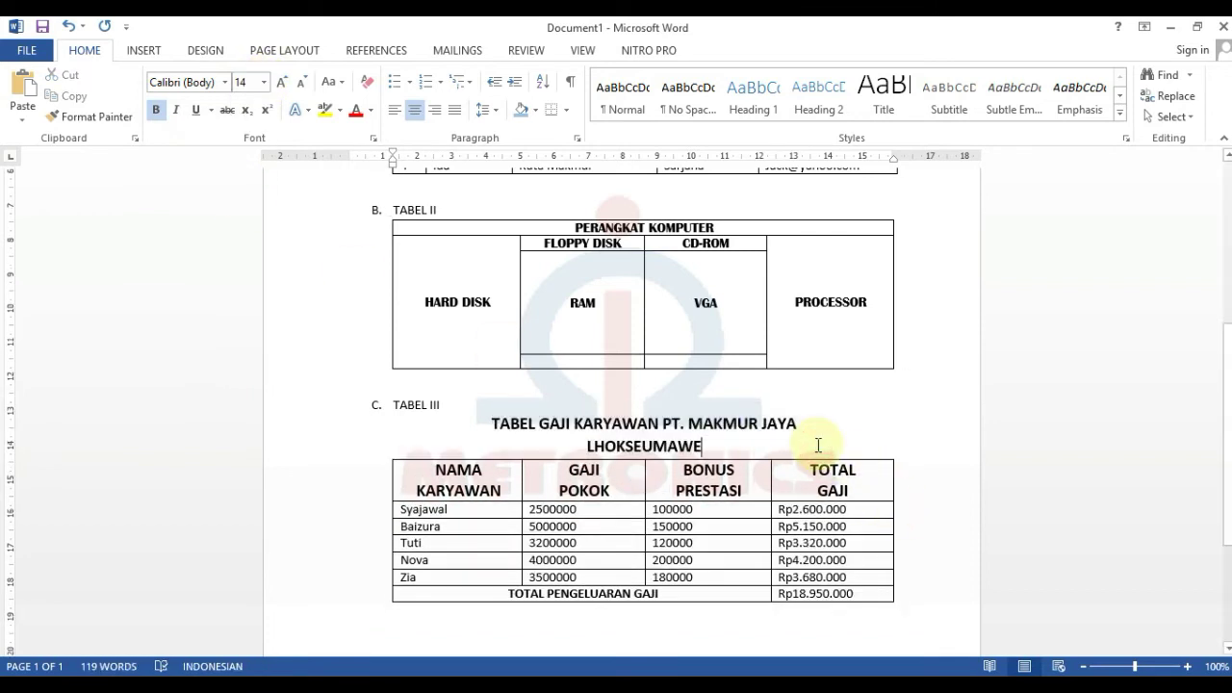
{"action": "scroll", "coordinate": [816, 445], "scroll_direction": "up", "scroll_amount": 5}
{"action": "scroll", "coordinate": [821, 445], "scroll_direction": "down", "scroll_amount": 3}
{"action": "scroll", "coordinate": [824, 446], "scroll_direction": "down", "scroll_amount": 1}
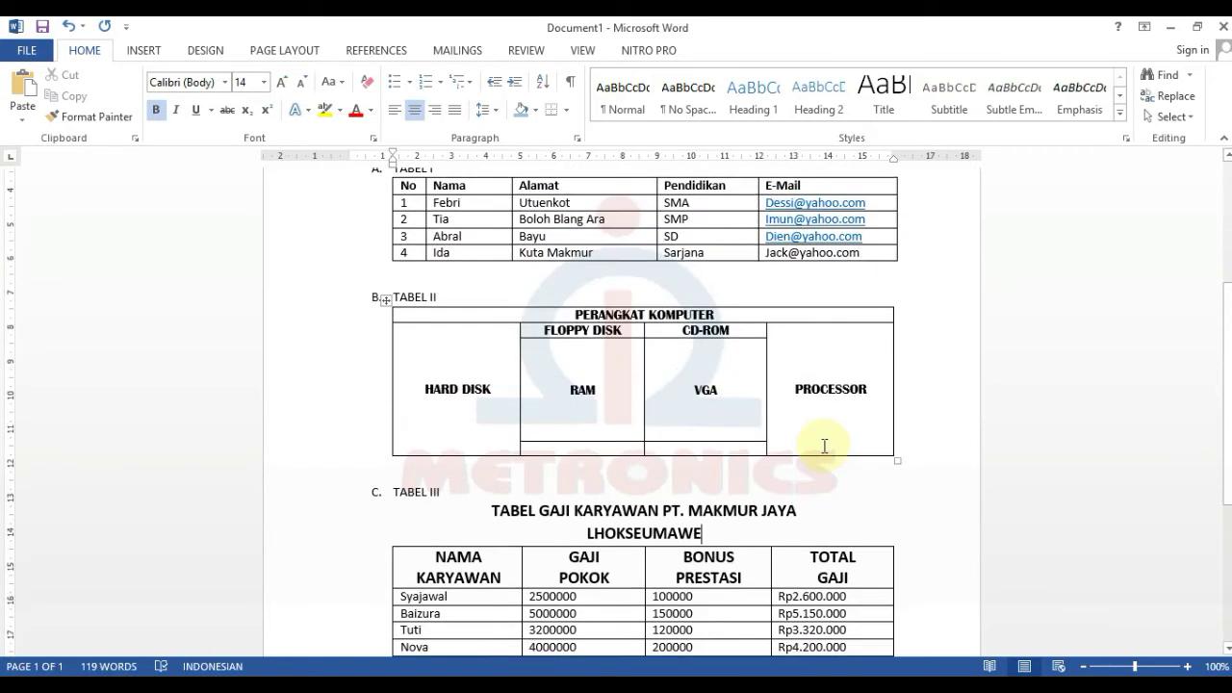
{"action": "scroll", "coordinate": [824, 446], "scroll_direction": "up", "scroll_amount": 5}
{"action": "scroll", "coordinate": [822, 435], "scroll_direction": "down", "scroll_amount": 5}
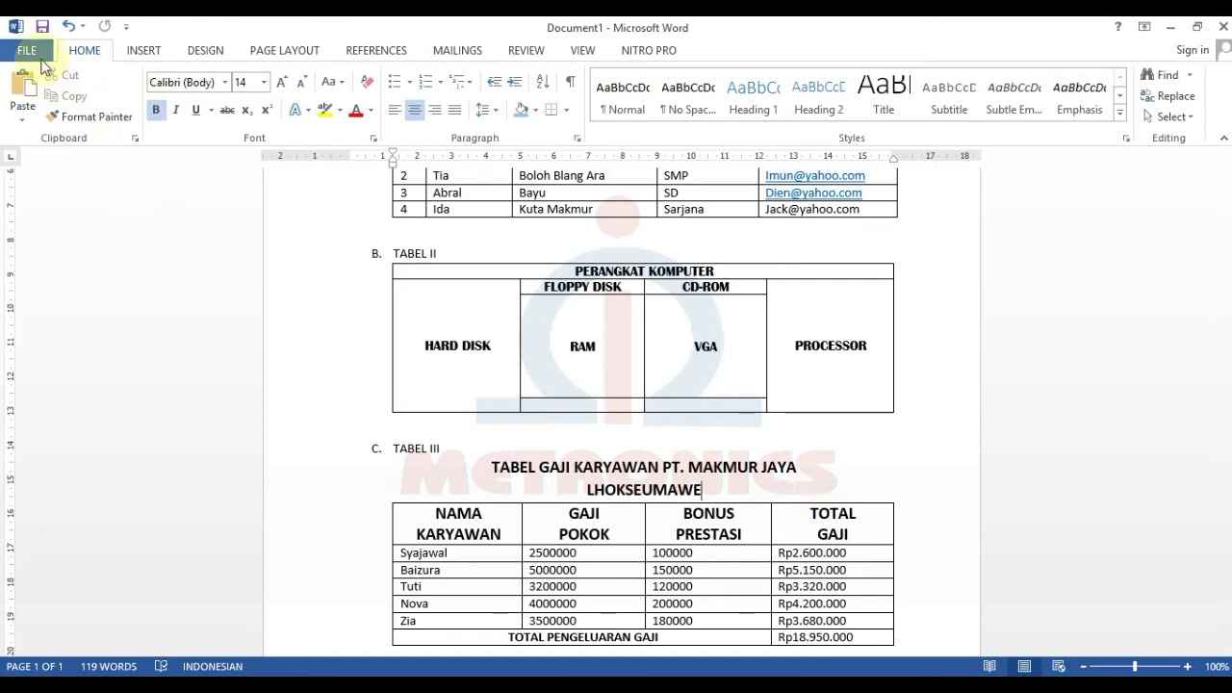
- Open the Save As dialog, browsing to the Documents folder on the computer
{"action": "left_click", "coordinate": [41, 63]}
{"action": "left_click", "coordinate": [50, 233]}
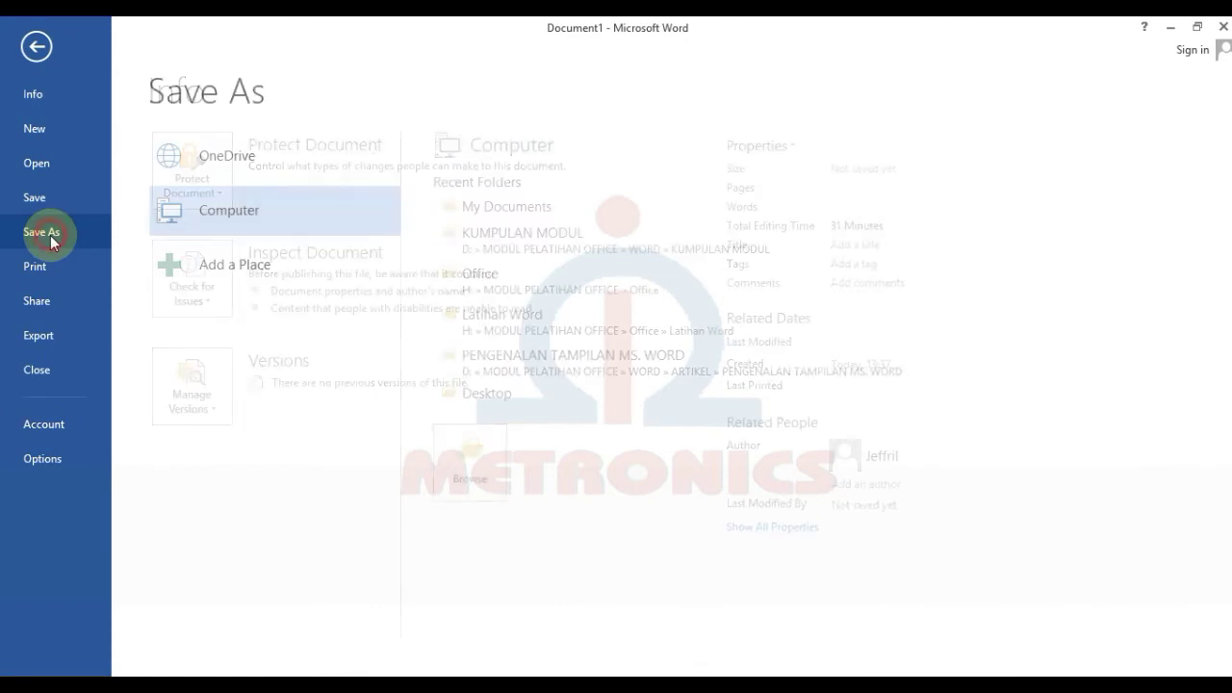
{"action": "left_click", "coordinate": [477, 467]}
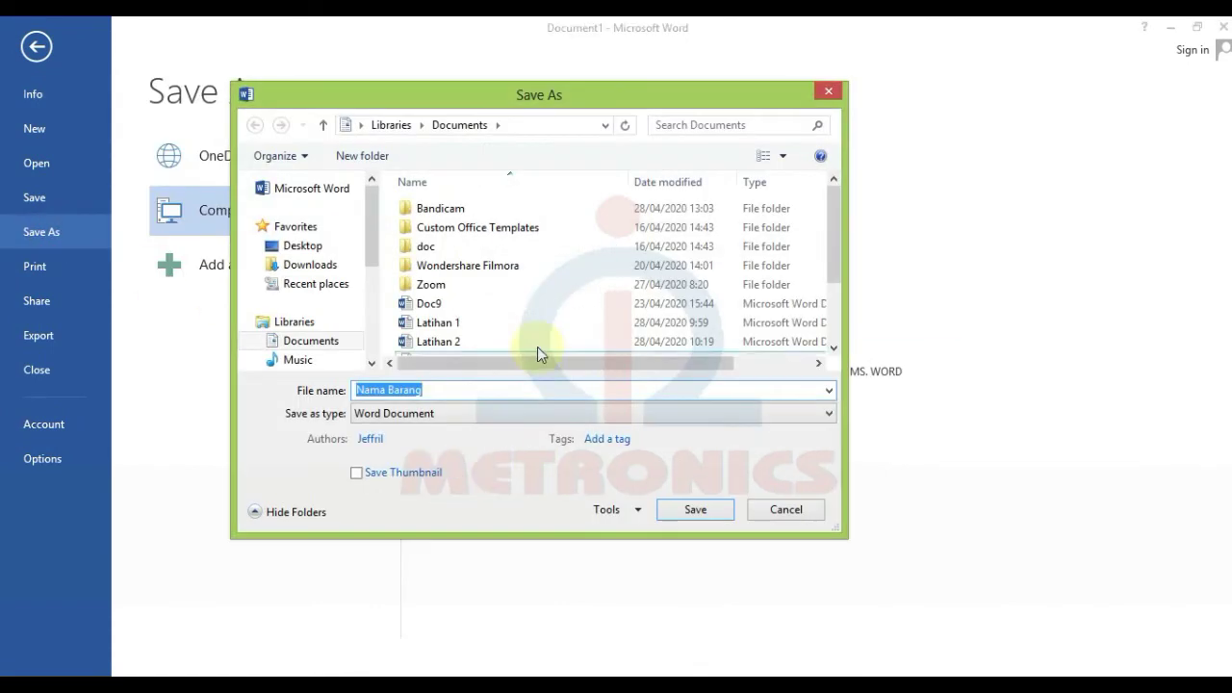
{"action": "left_click_drag", "start_coordinate": [839, 245], "coordinate": [836, 332]}
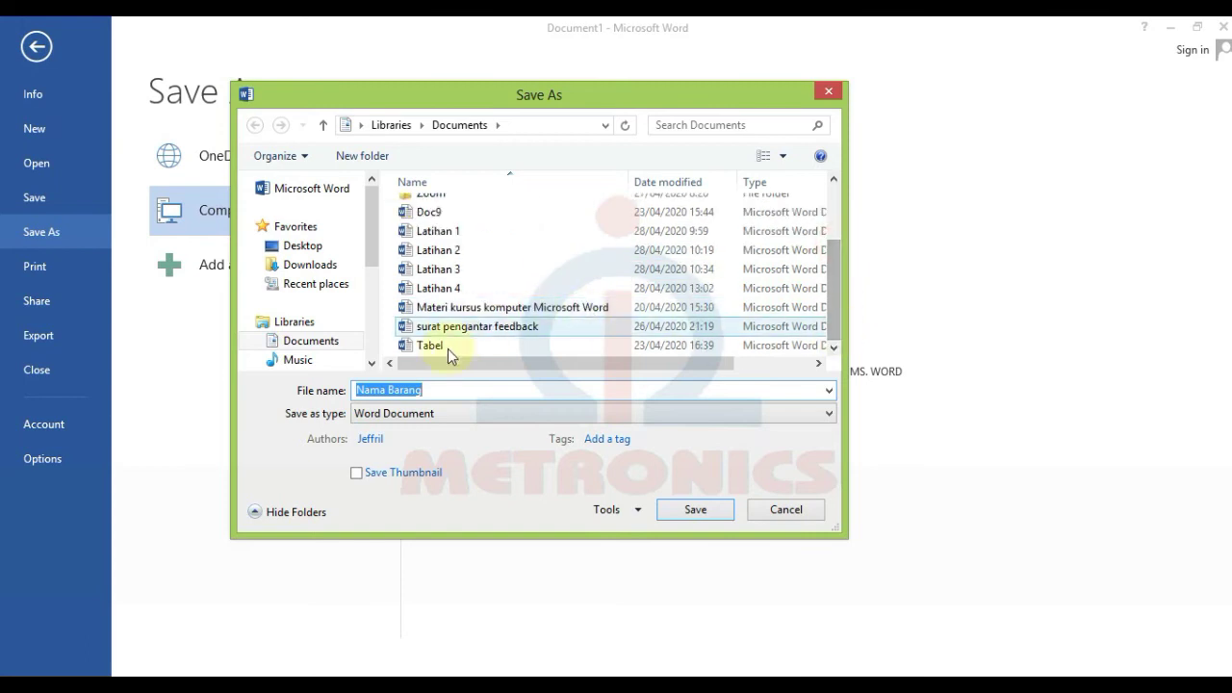
{"action": "left_click_drag", "start_coordinate": [829, 311], "coordinate": [835, 258]}
- Replace the file name with 'Latihan 6' and save the document
{"action": "left_click", "coordinate": [581, 392]}
{"action": "left_click_drag", "start_coordinate": [426, 389], "coordinate": [325, 365]}
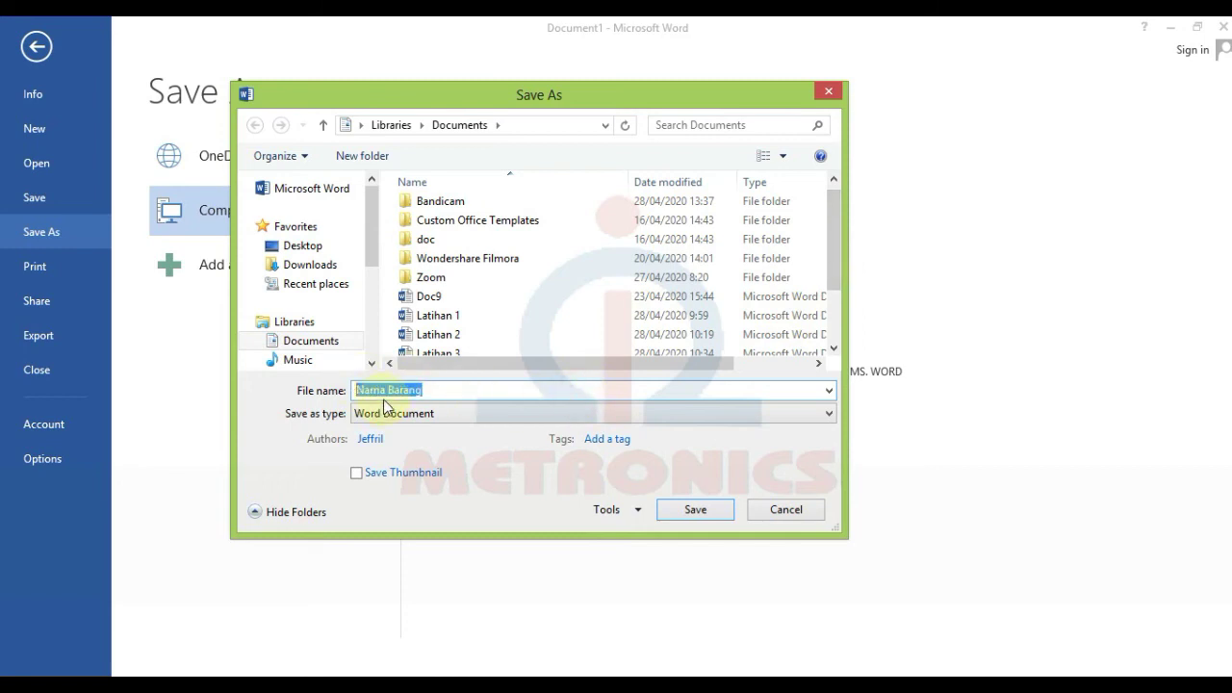
{"action": "type", "text": "lATIHAN"}
{"action": "key", "text": "BackSpace"}
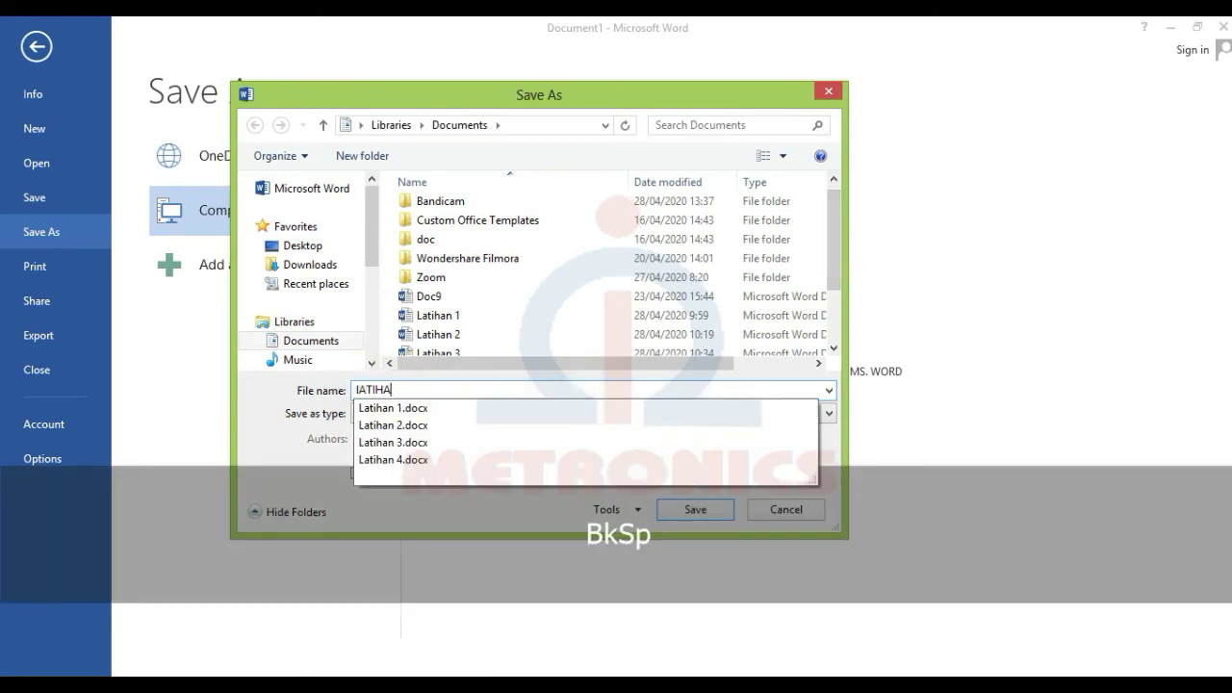
{"action": "key", "text": "BackSpace"}
{"action": "key", "text": "BackSpace"}
{"action": "key", "text": "BackSpace"}
{"action": "type", "text": "Latihan"}
{"action": "type", "text": "6"}
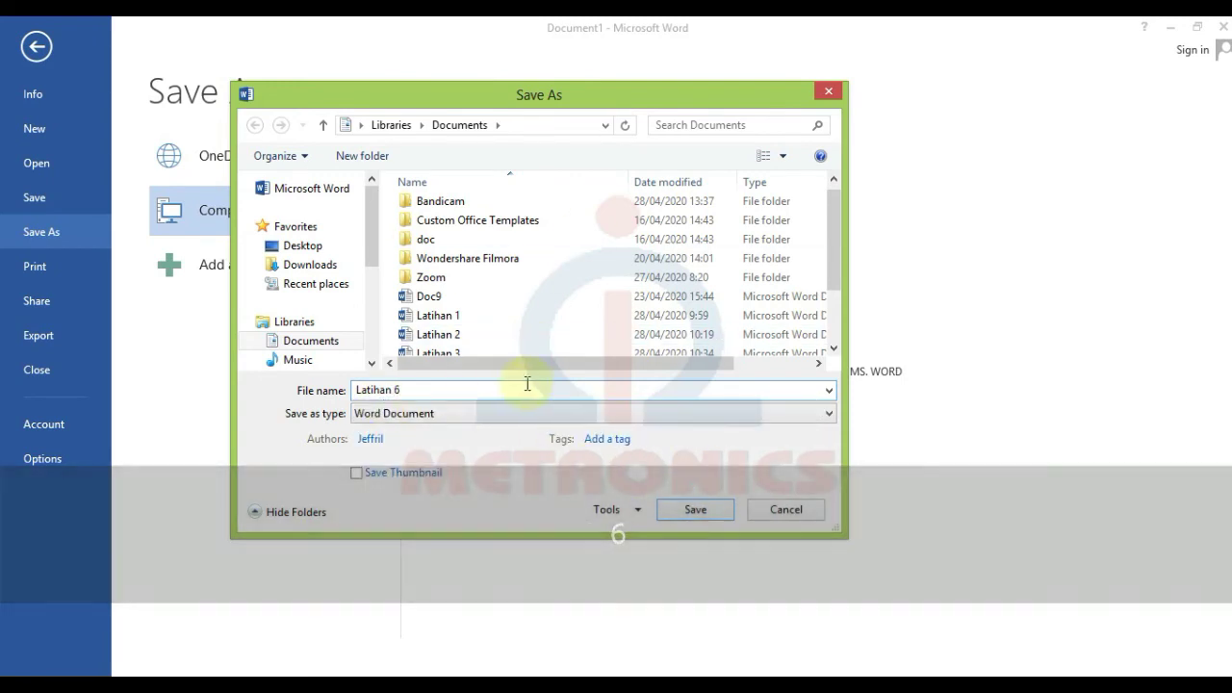
{"action": "left_click_drag", "start_coordinate": [830, 301], "coordinate": [829, 329]}
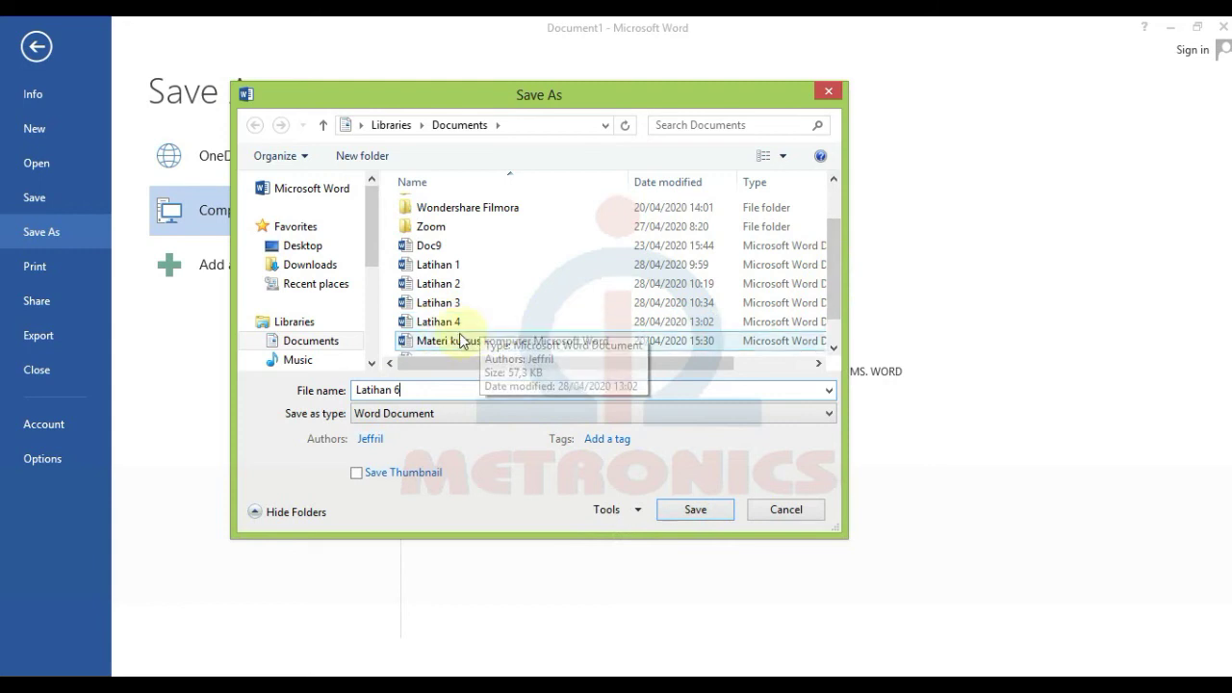
{"action": "left_click", "coordinate": [707, 513]}
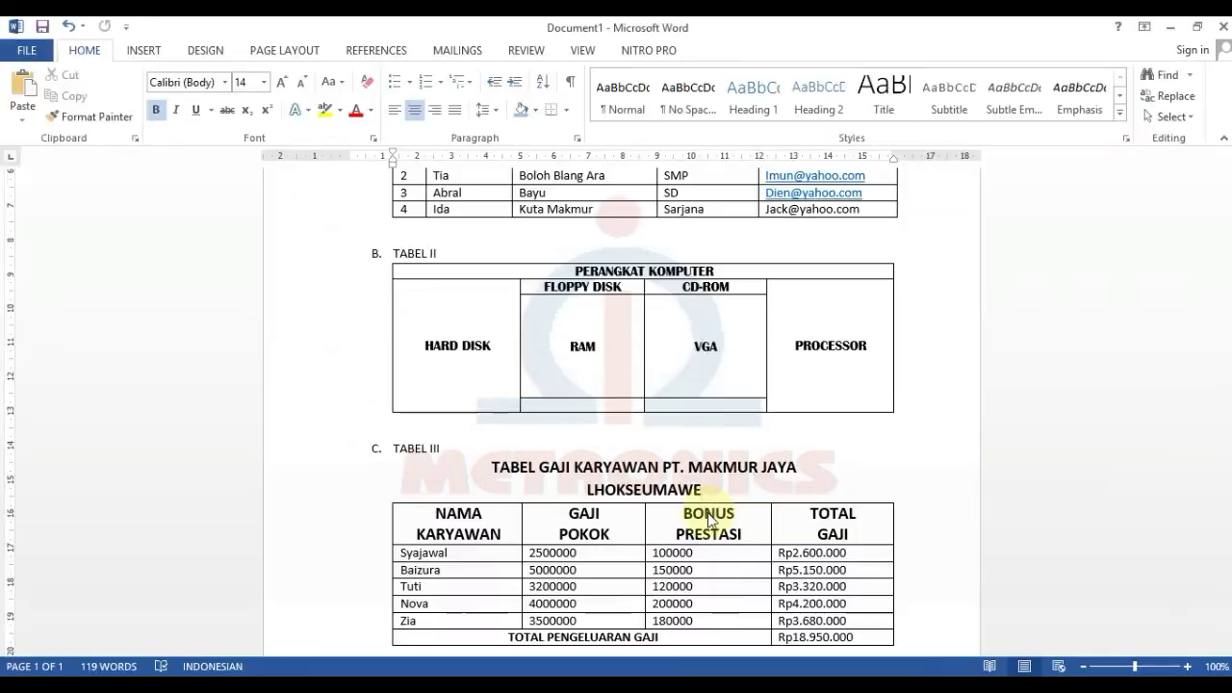
- Scroll through the saved document to review the finished salary table
{"action": "left_click", "coordinate": [728, 385]}
{"action": "scroll", "coordinate": [760, 449], "scroll_direction": "up", "scroll_amount": 5}
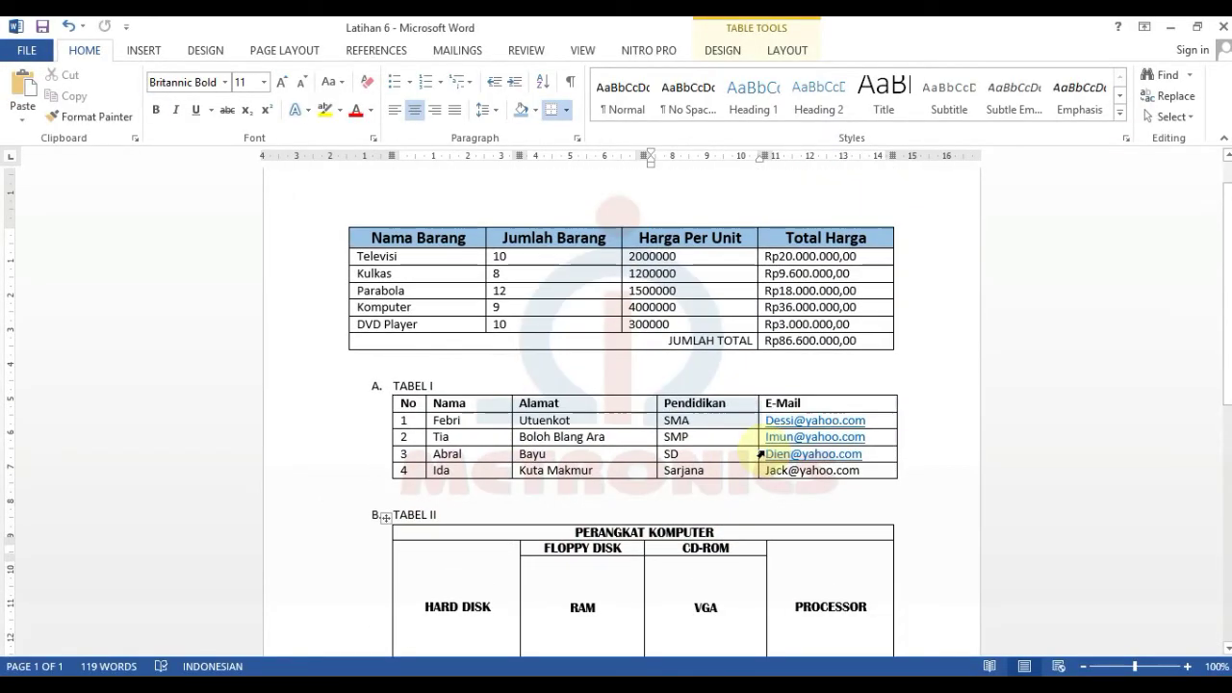
{"action": "scroll", "coordinate": [765, 448], "scroll_direction": "down", "scroll_amount": 6}
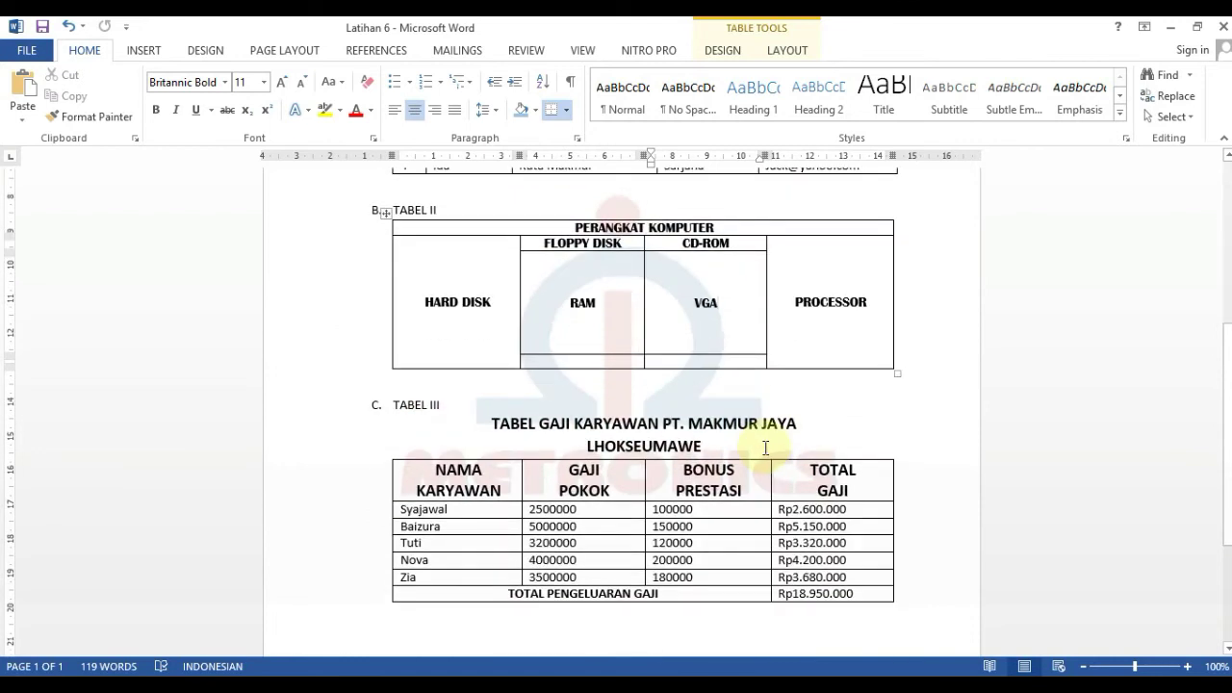
{"action": "scroll", "coordinate": [765, 447], "scroll_direction": "down", "scroll_amount": 1}
{"action": "scroll", "coordinate": [764, 447], "scroll_direction": "up", "scroll_amount": 5}
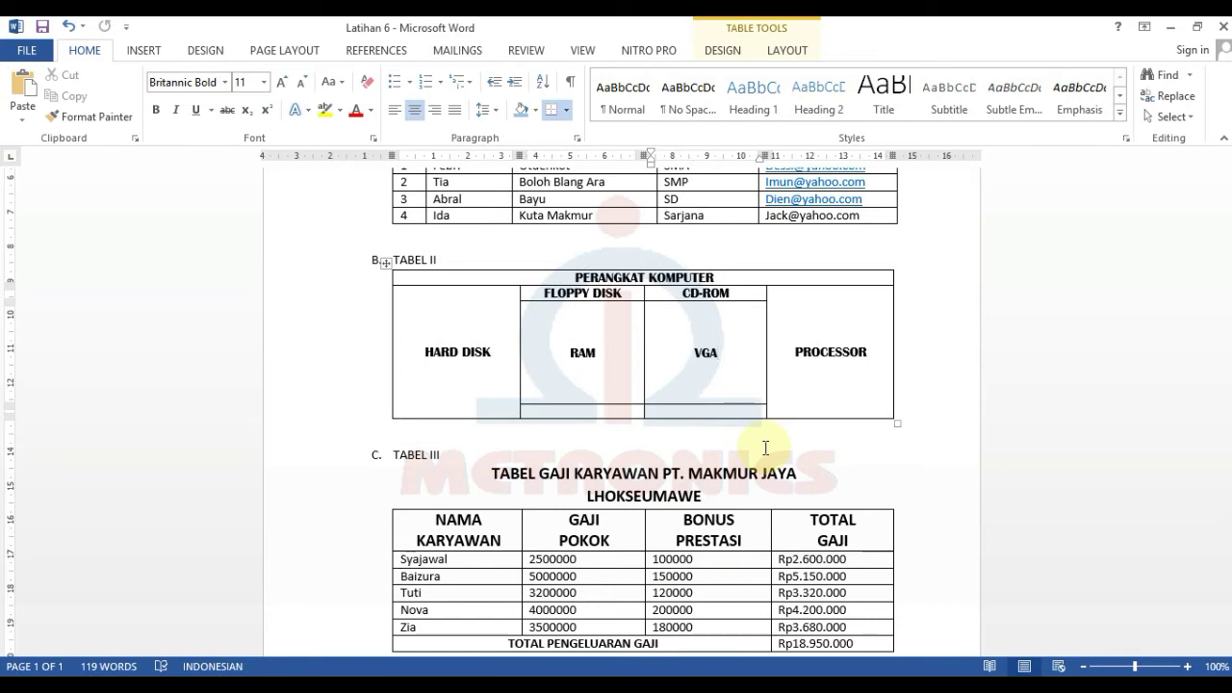
{"action": "scroll", "coordinate": [765, 448], "scroll_direction": "down", "scroll_amount": 5}
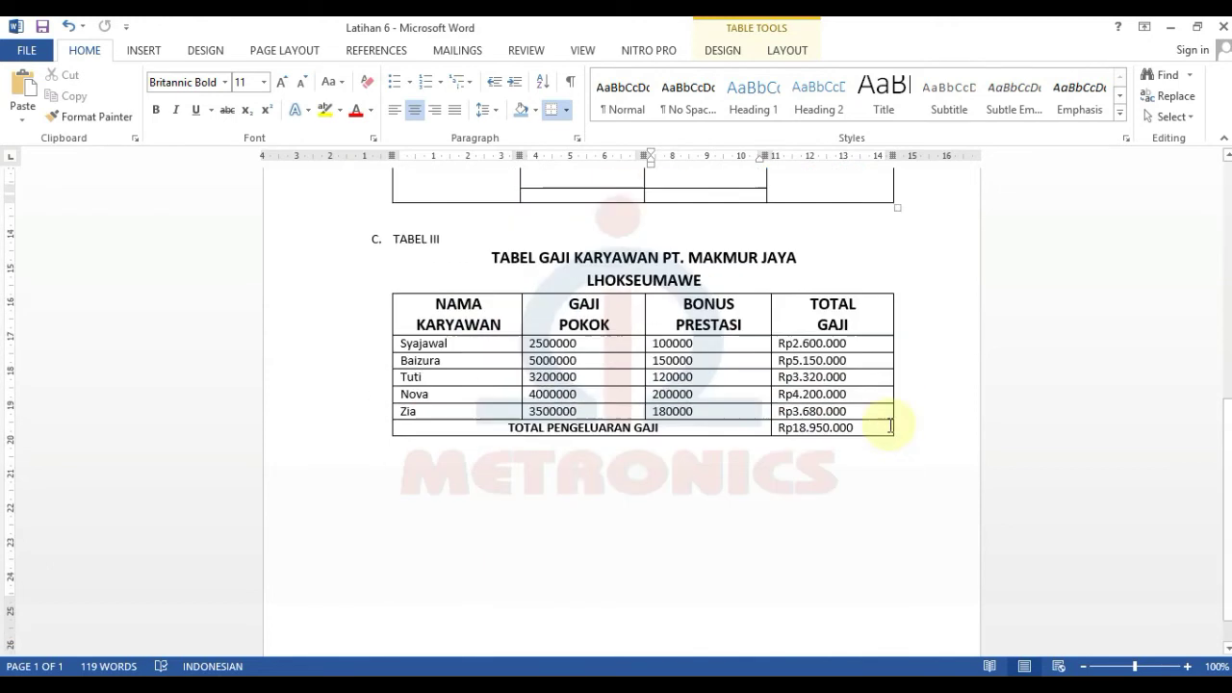
{"action": "scroll", "coordinate": [867, 433], "scroll_direction": "down", "scroll_amount": 1}
{"action": "left_click", "coordinate": [710, 447]}
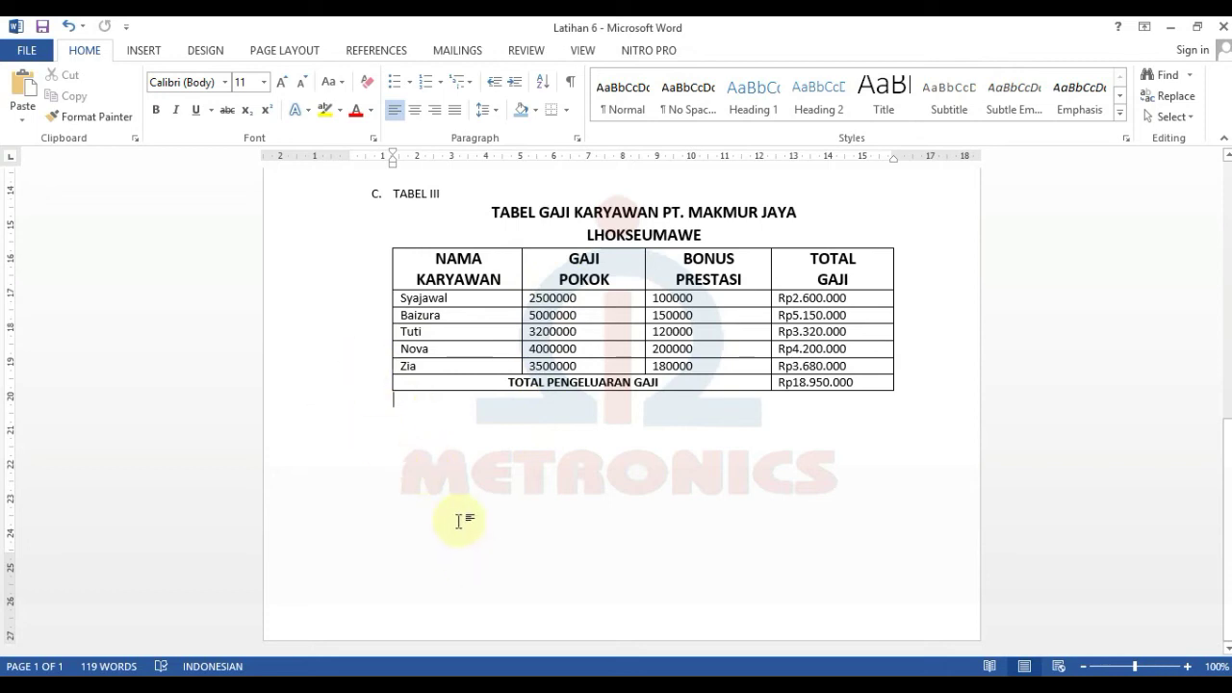
- Check the file Info view, then create a new blank document with Ctrl+N
{"action": "left_click", "coordinate": [27, 50]}
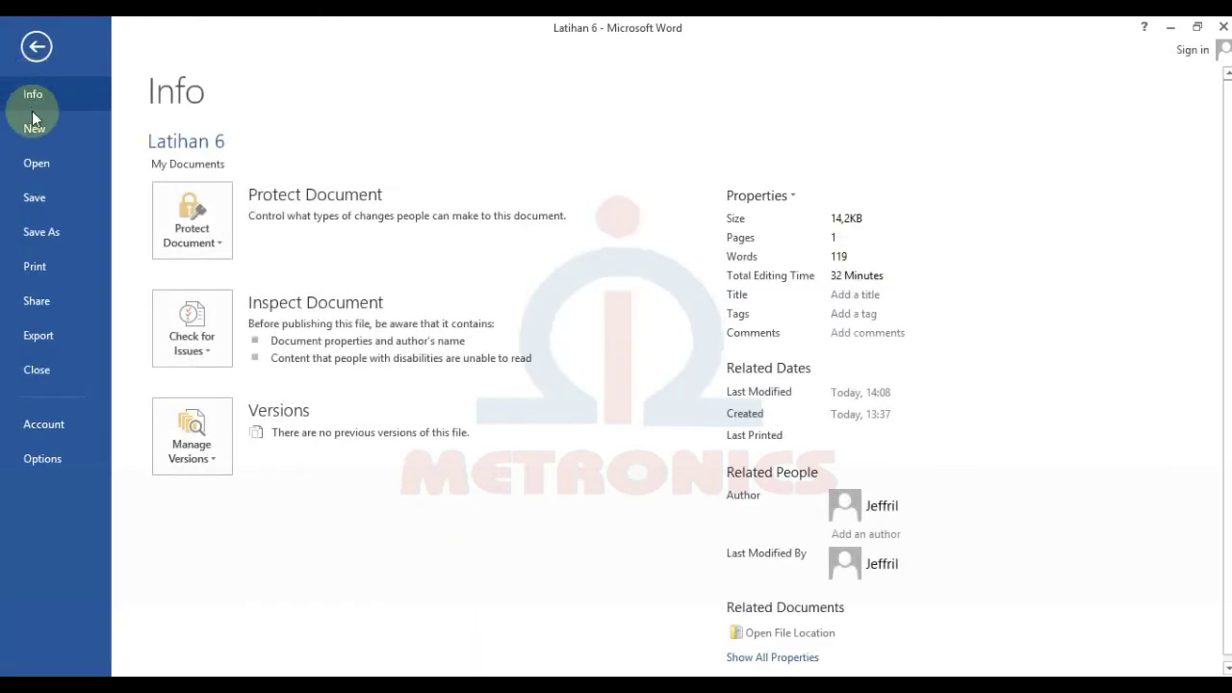
{"action": "left_click", "coordinate": [39, 51]}
{"action": "left_click", "coordinate": [33, 46]}
{"action": "left_click", "coordinate": [31, 38]}
{"action": "key", "text": "ctrl"}
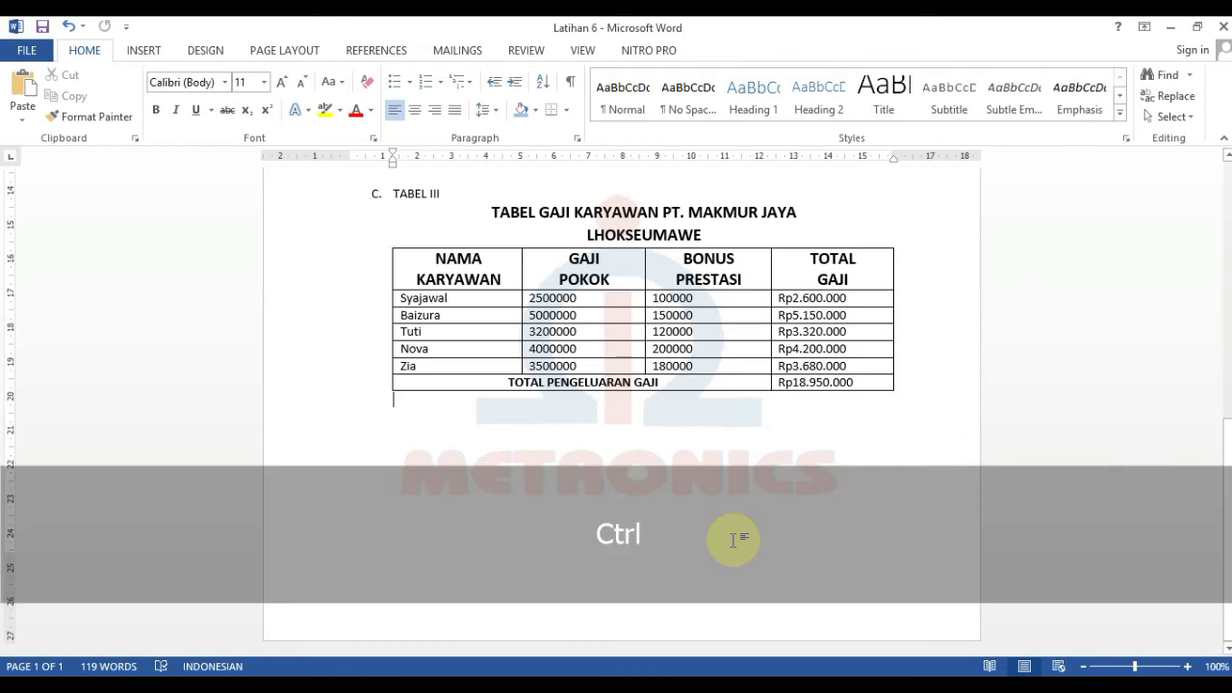
{"action": "key", "text": "ctrl+n"}
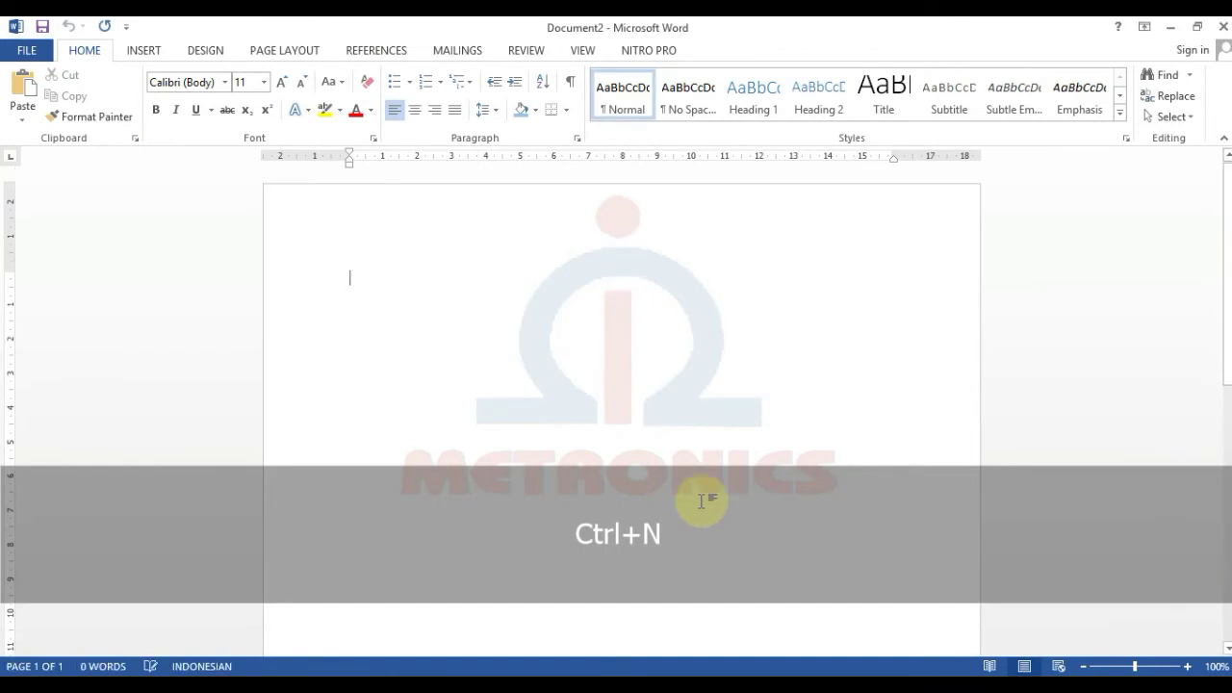